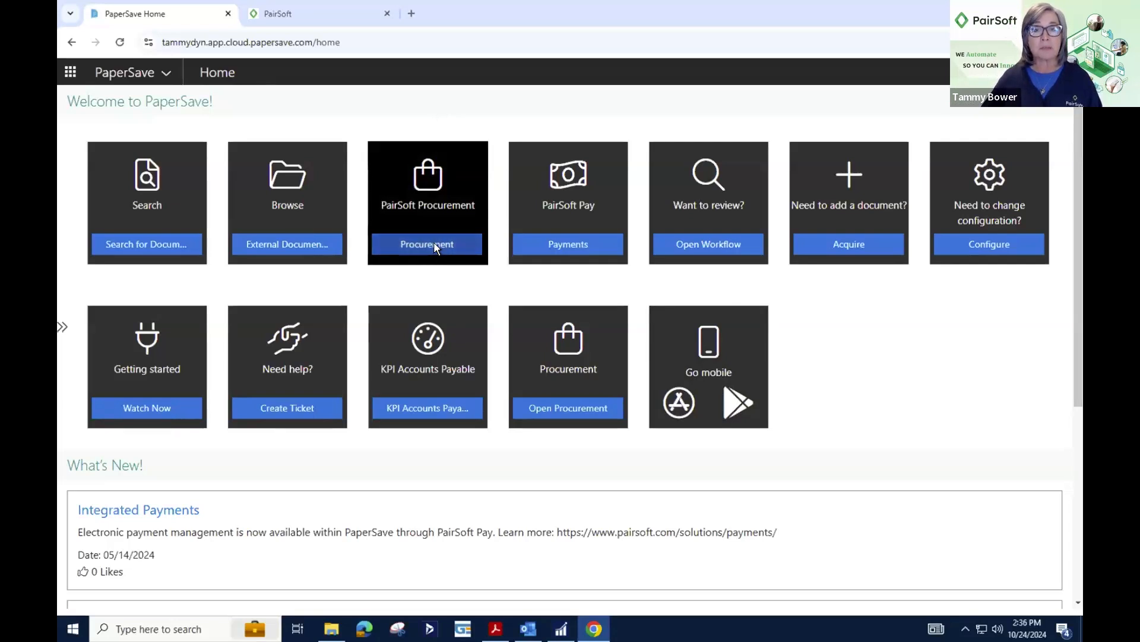
Open PairSoft Procurement, punch out to the Amazon catalog and search the store for "stapler"
left_click(434, 244)
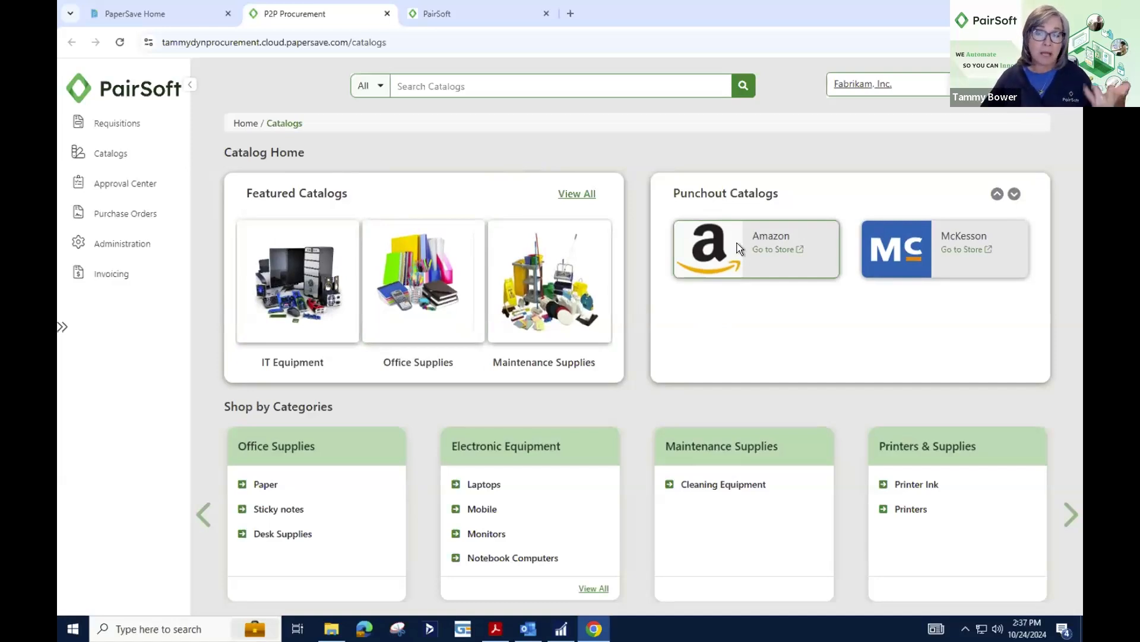
left_click(776, 249)
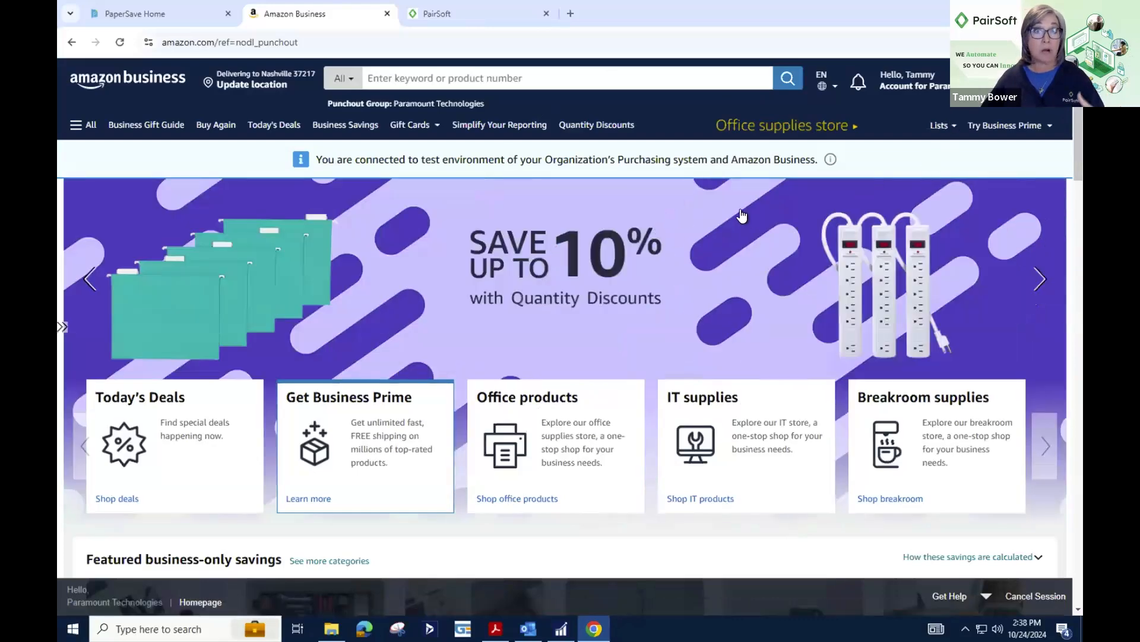
left_click(515, 78)
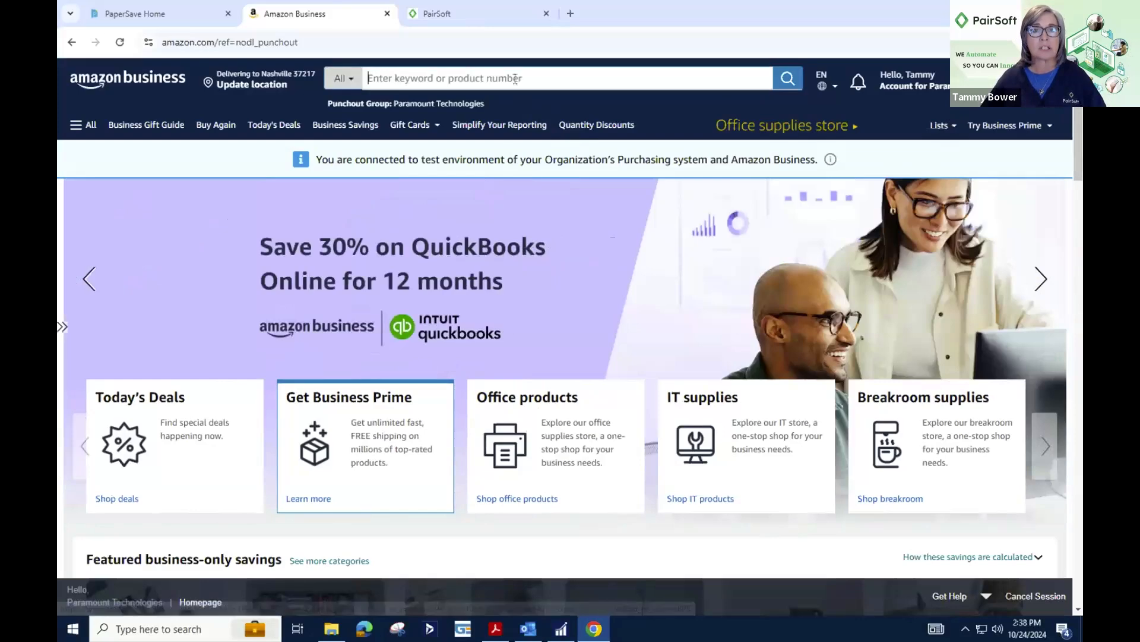
type("stap")
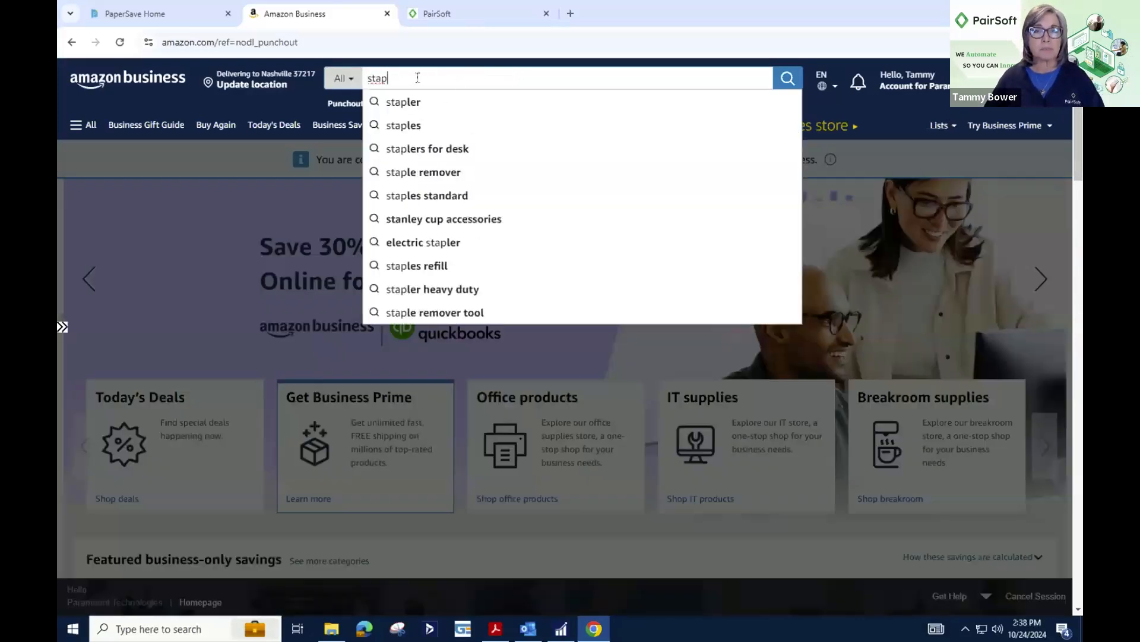
left_click(407, 102)
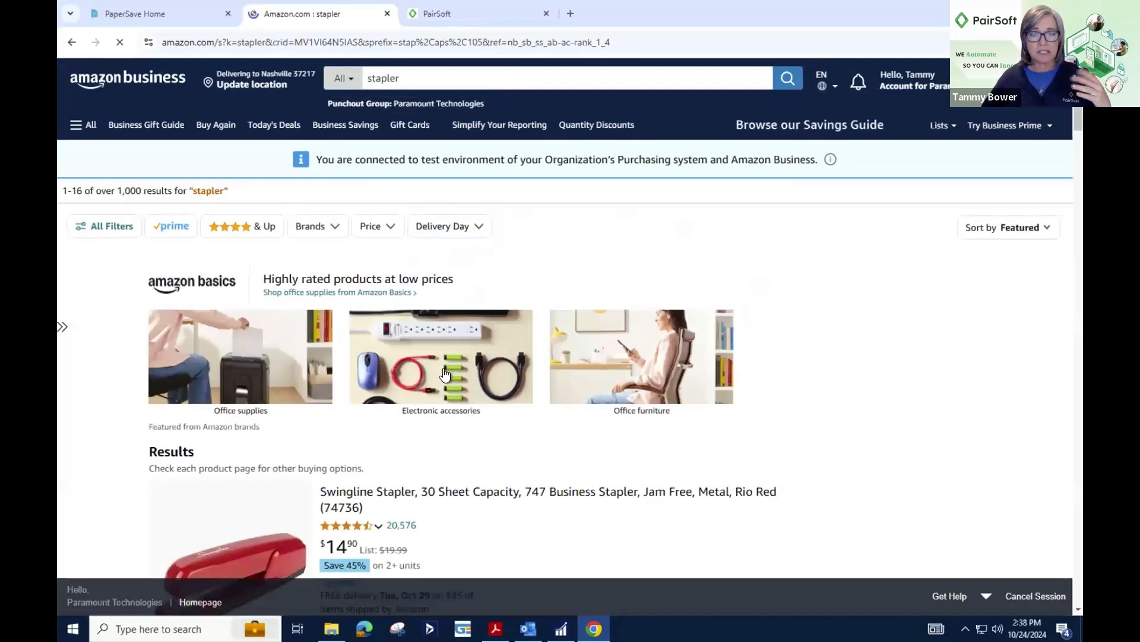
Open the product page of the Amazon Basics Stapler with 1000 Staples, 25 Sheet Capacity, Black from the search results
scroll(445, 373, "down", 8)
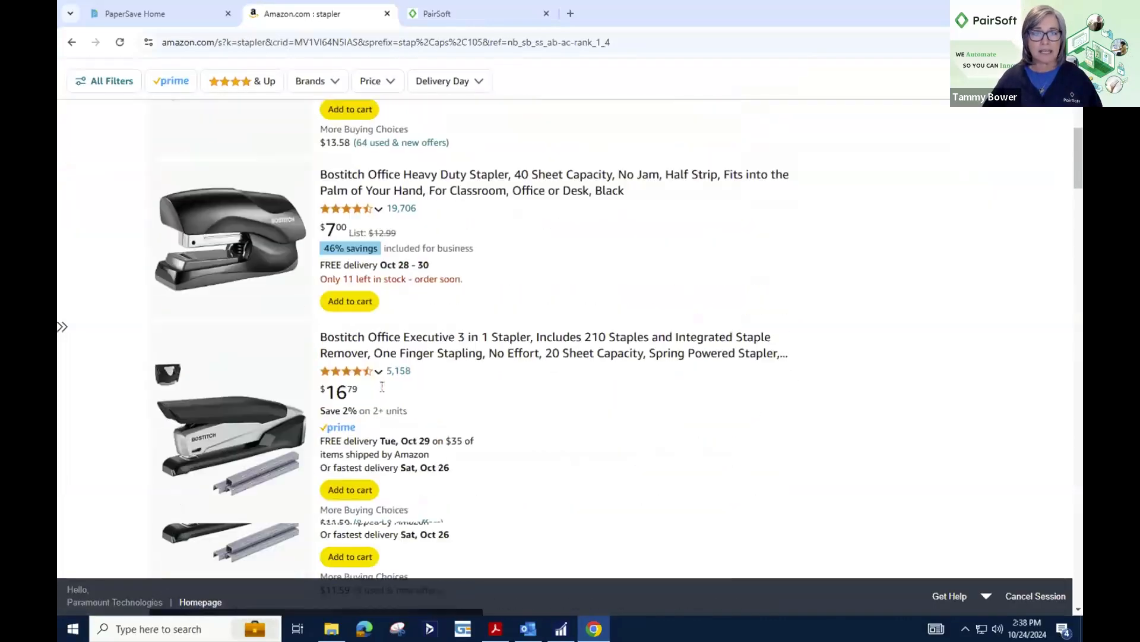
scroll(557, 389, "down", 1)
scroll(547, 366, "down", 3)
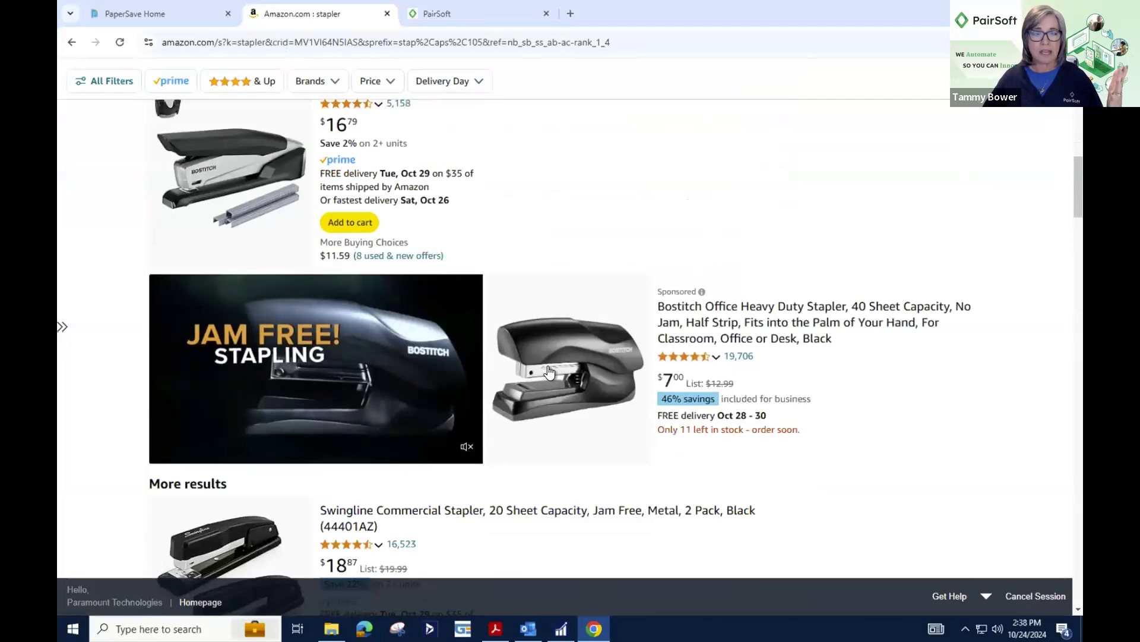
scroll(548, 370, "down", 5)
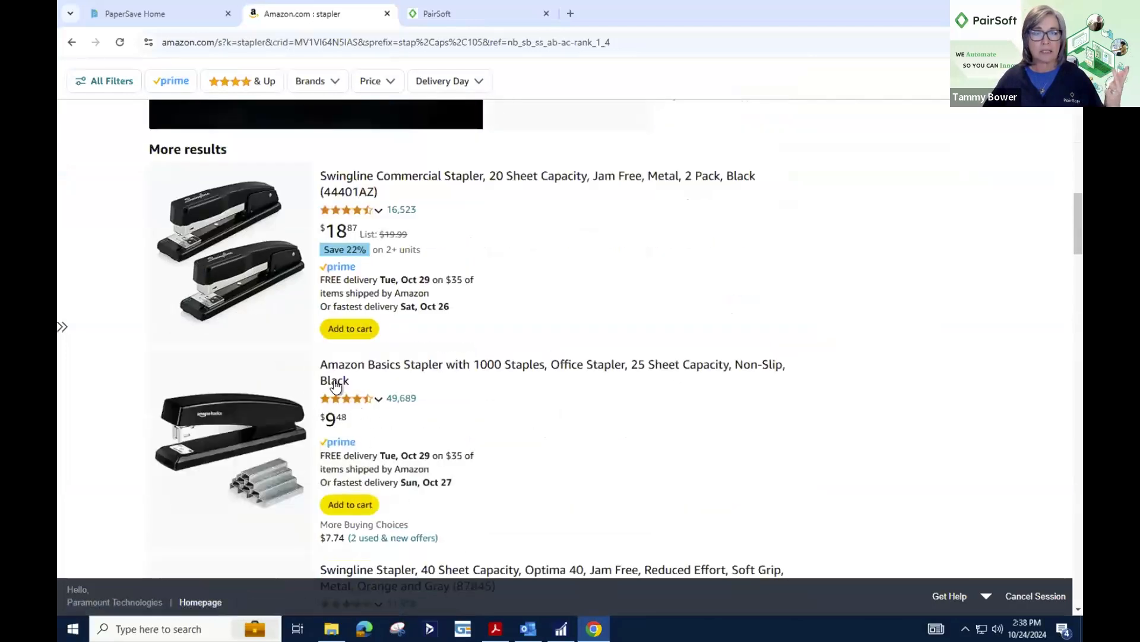
left_click(334, 365)
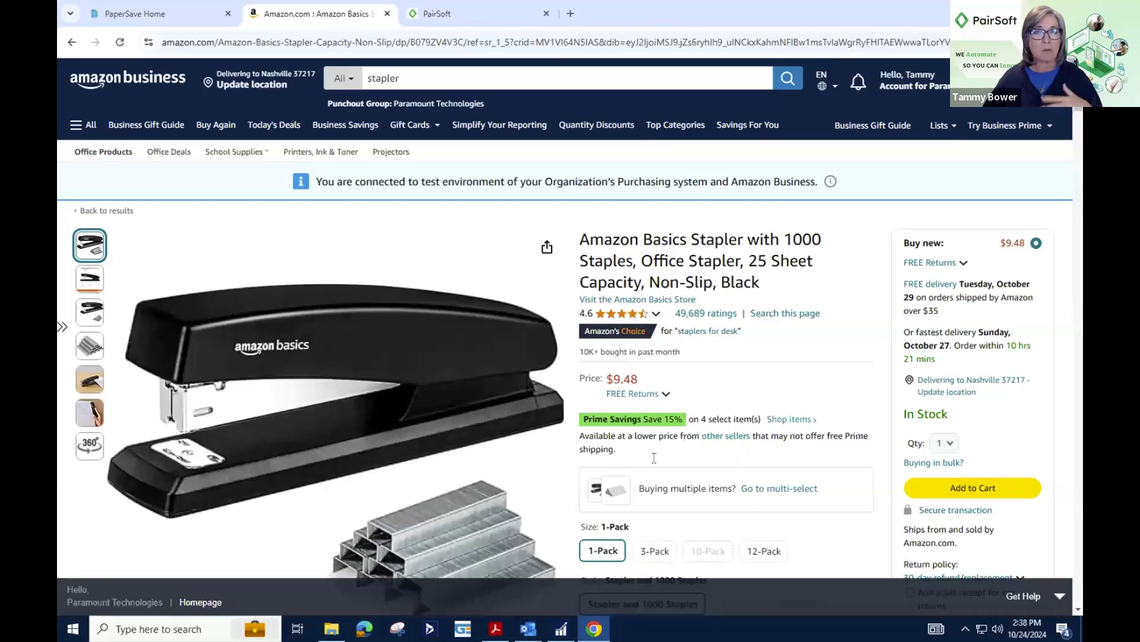
Add the 1-Pack Amazon Basics stapler to the cart and submit the cart's items for approval
scroll(793, 491, "down", 3)
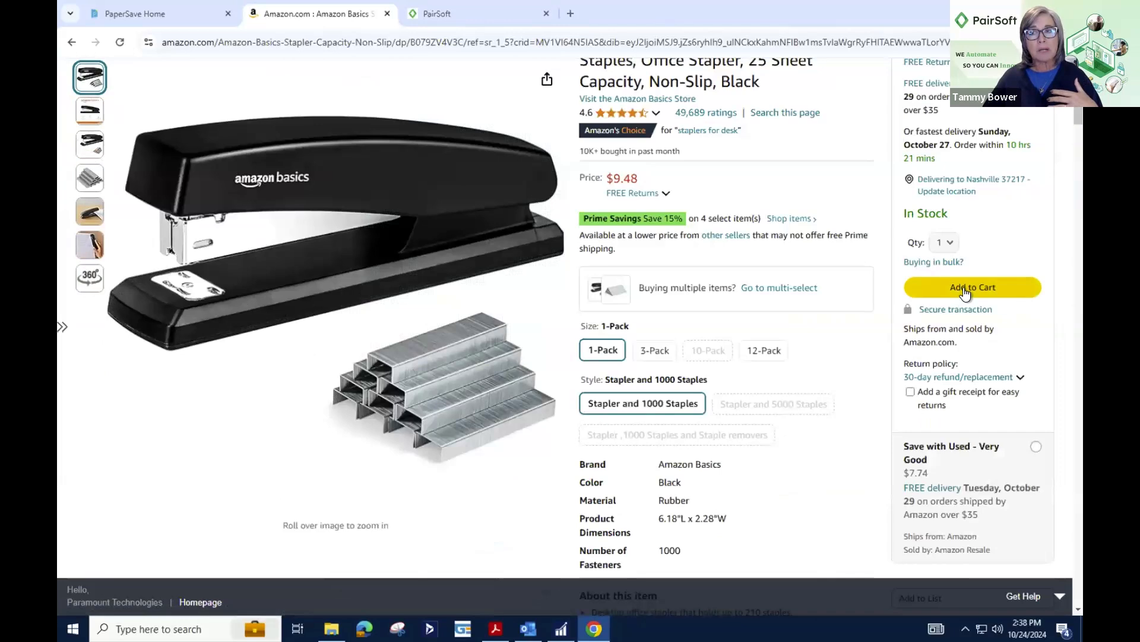
scroll(1053, 145, "up", 3)
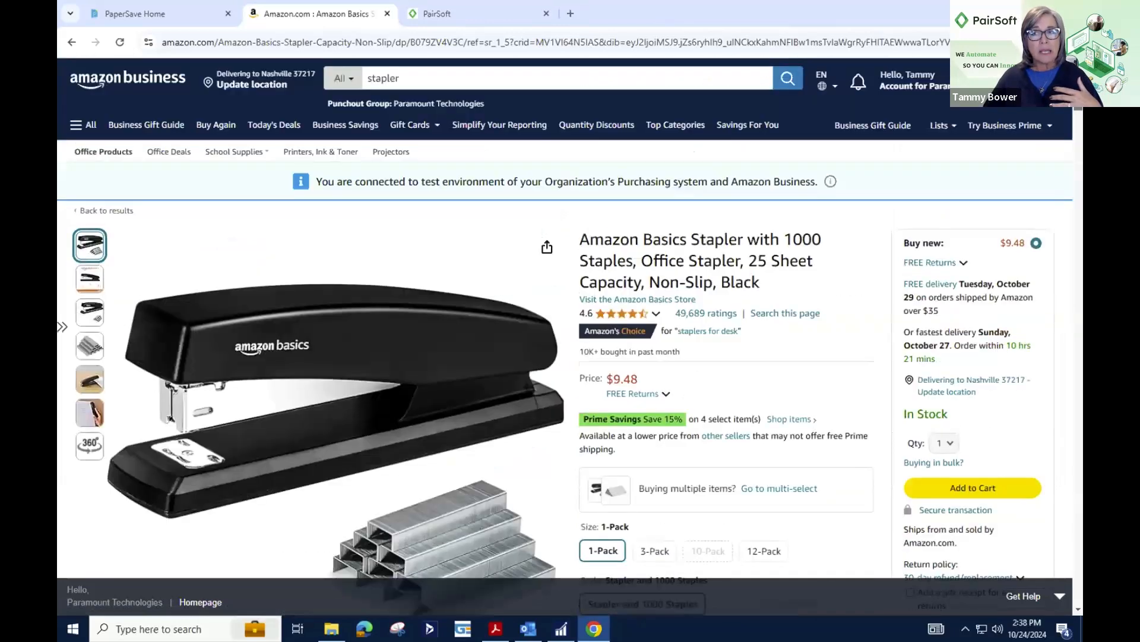
left_click(963, 492)
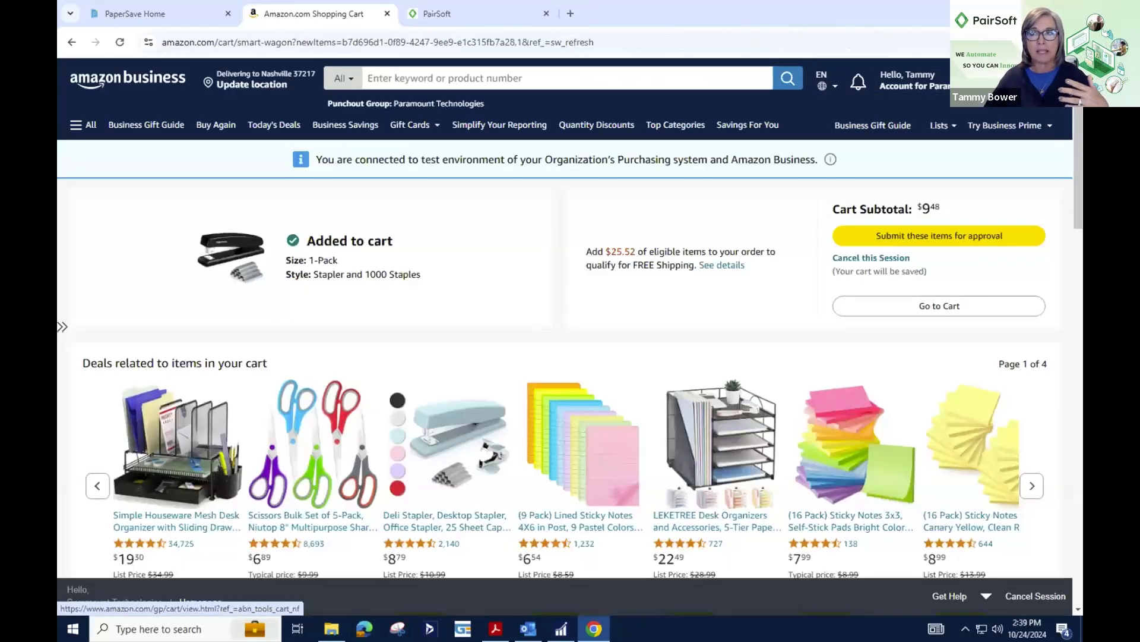
left_click(1036, 82)
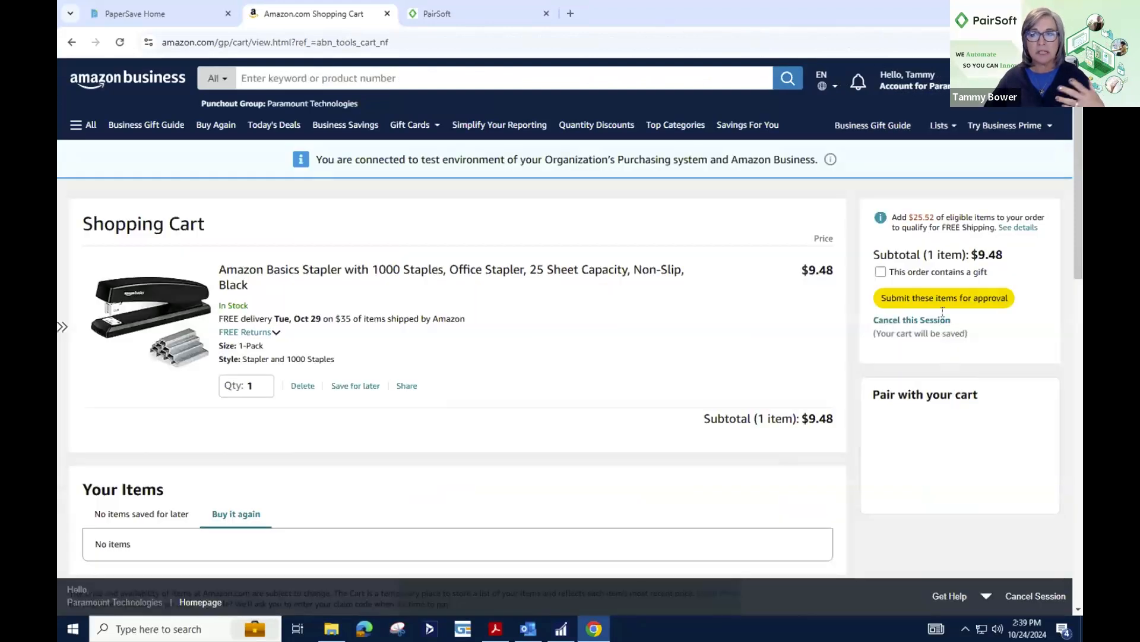
left_click(942, 303)
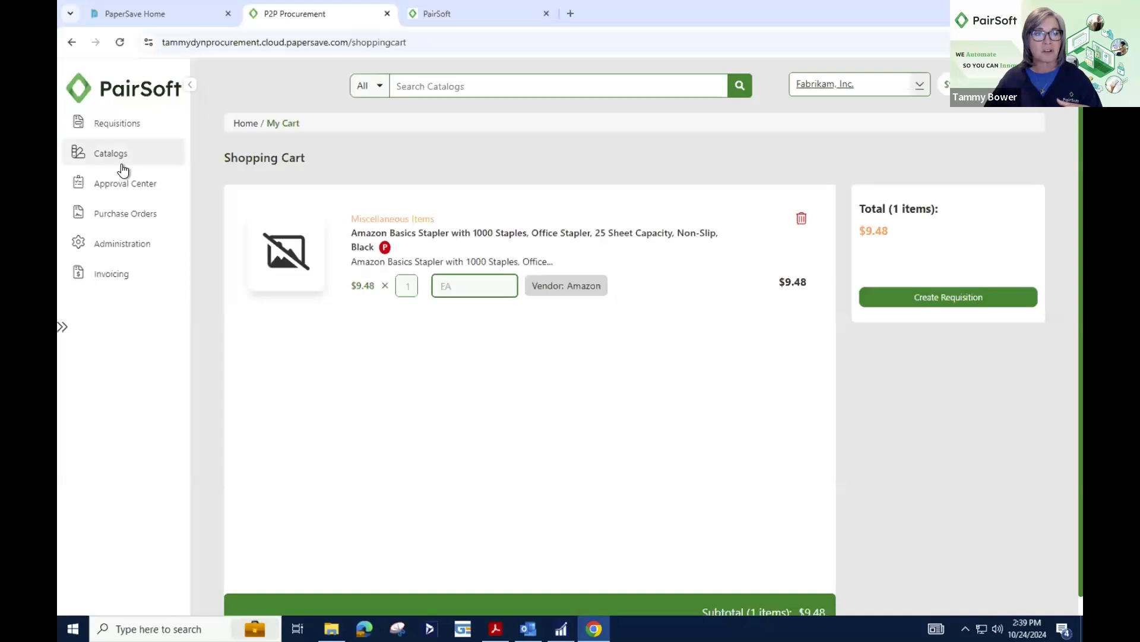
Add one PA2000w Monochrome Laser Printer from the IT Equipment catalog to the procurement cart
left_click(114, 125)
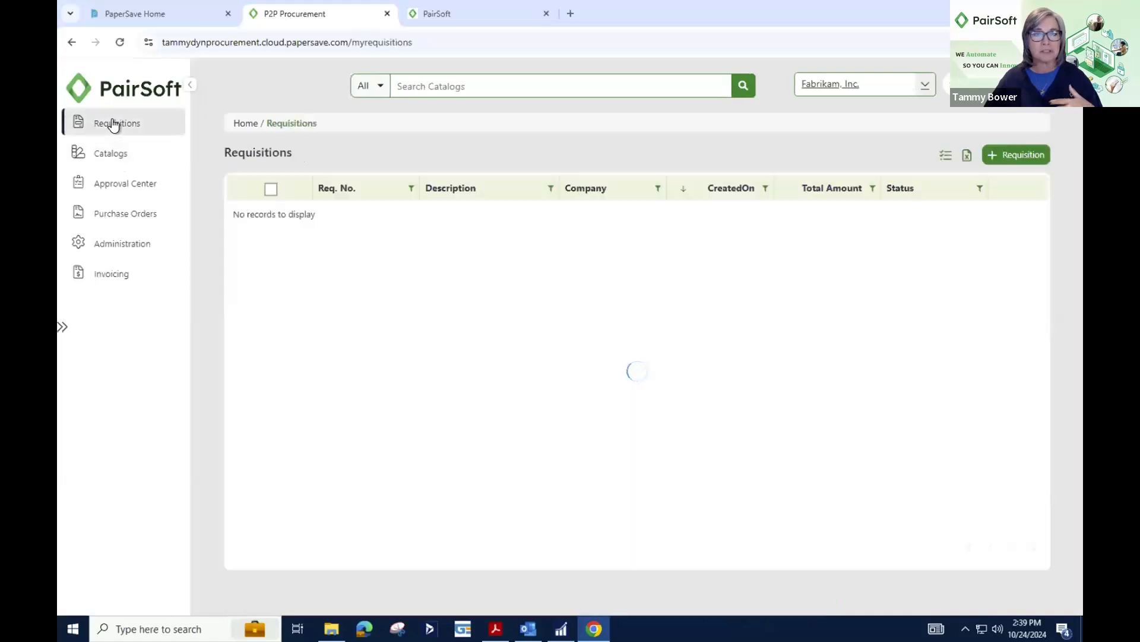
left_click(110, 158)
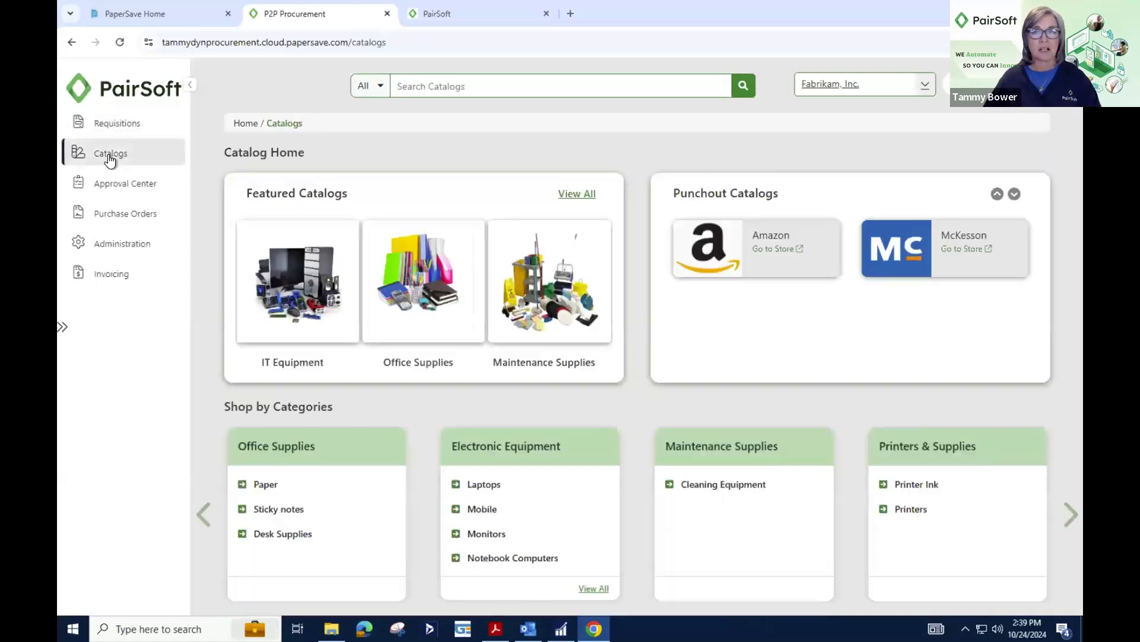
left_click(291, 291)
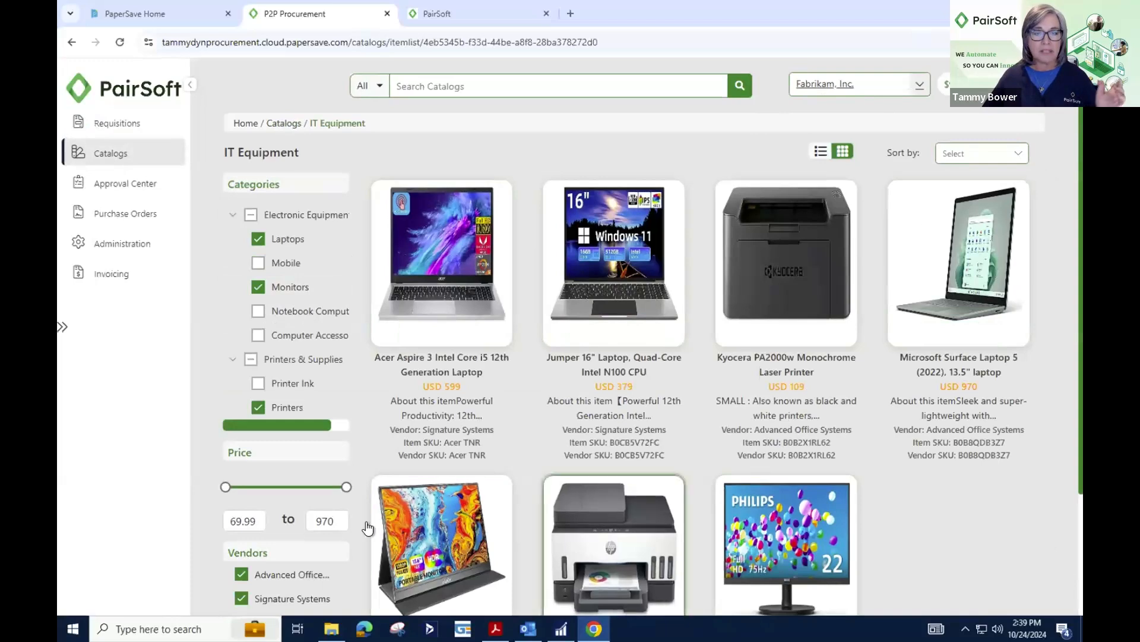
scroll(321, 487, "down", 3)
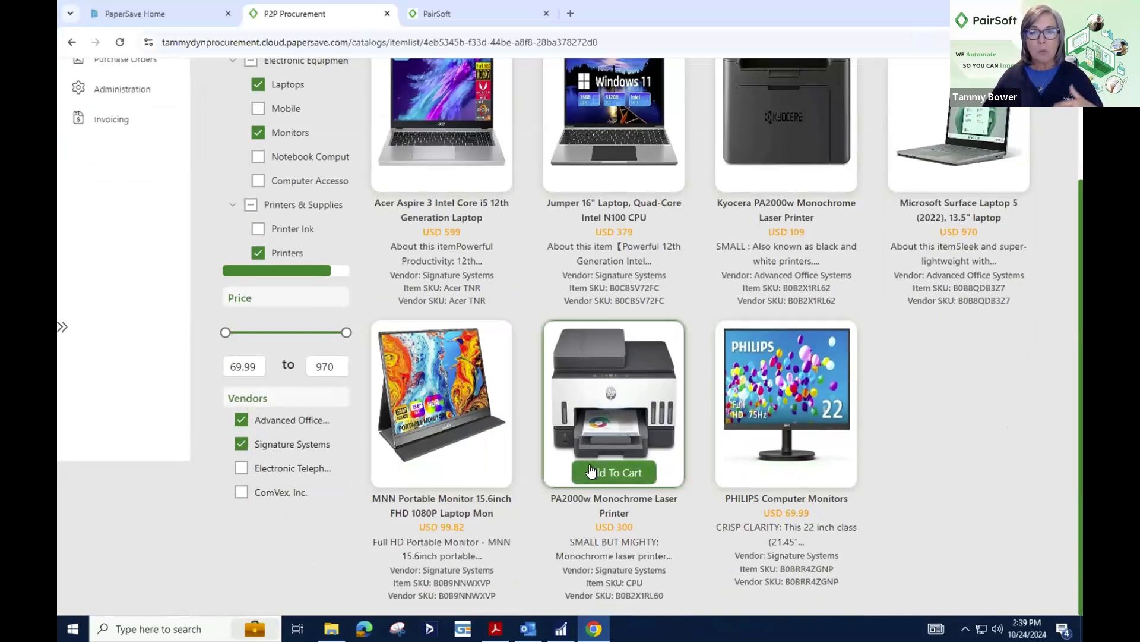
mouse_move(612, 416)
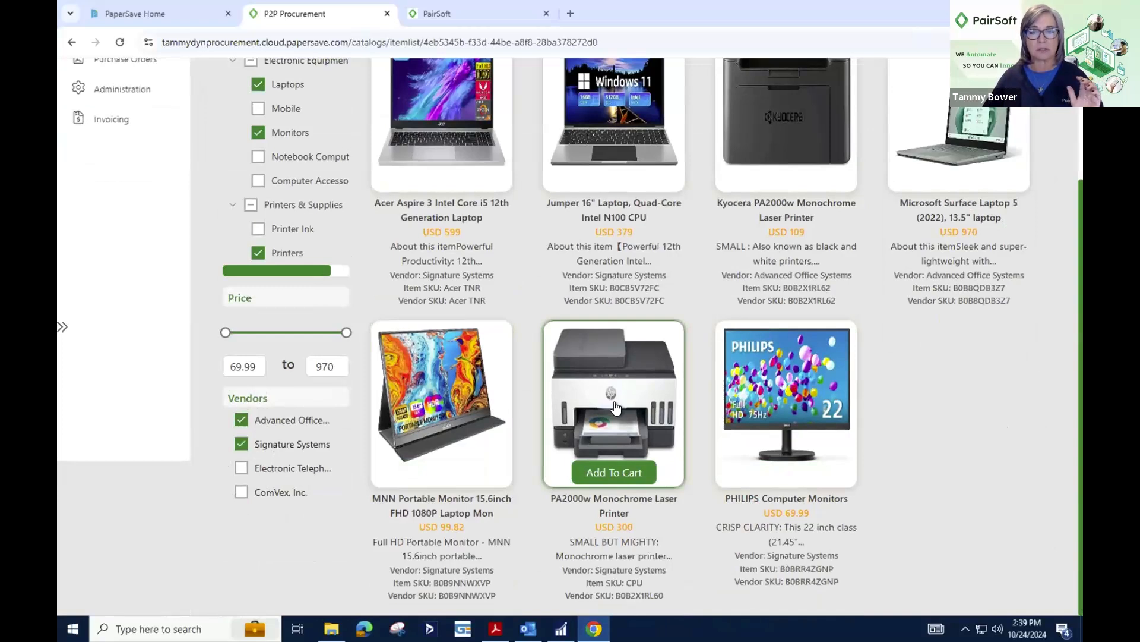
left_click(615, 407)
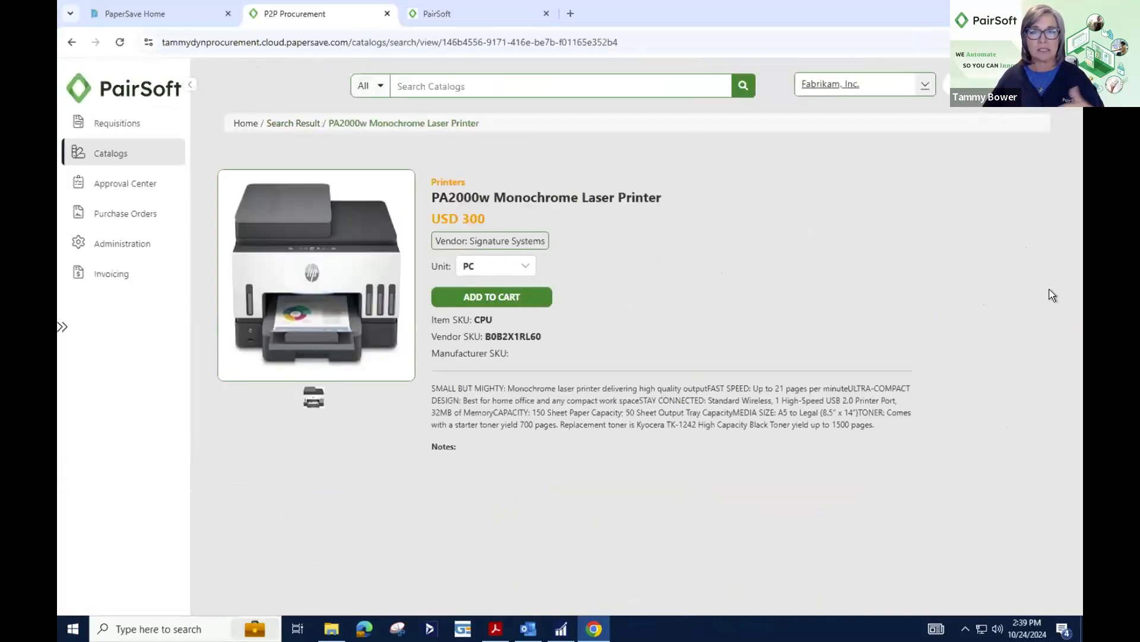
left_click(482, 299)
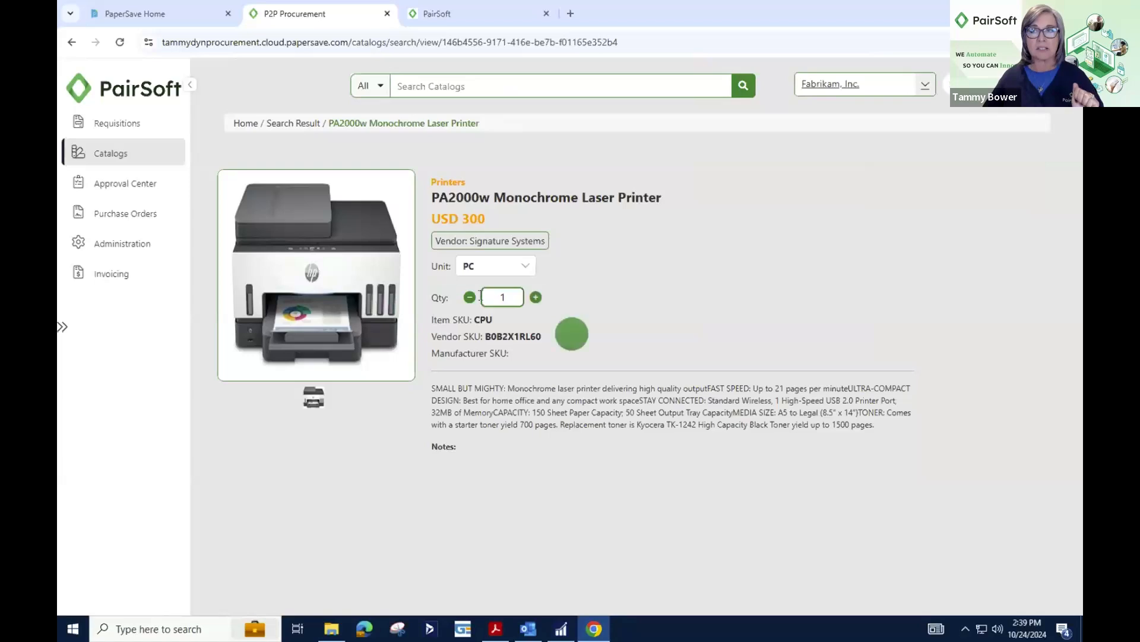
Add the Sharpie Highlighters Pack of 12 from the Office Supplies catalog to the cart with a quantity of 2
left_click(120, 153)
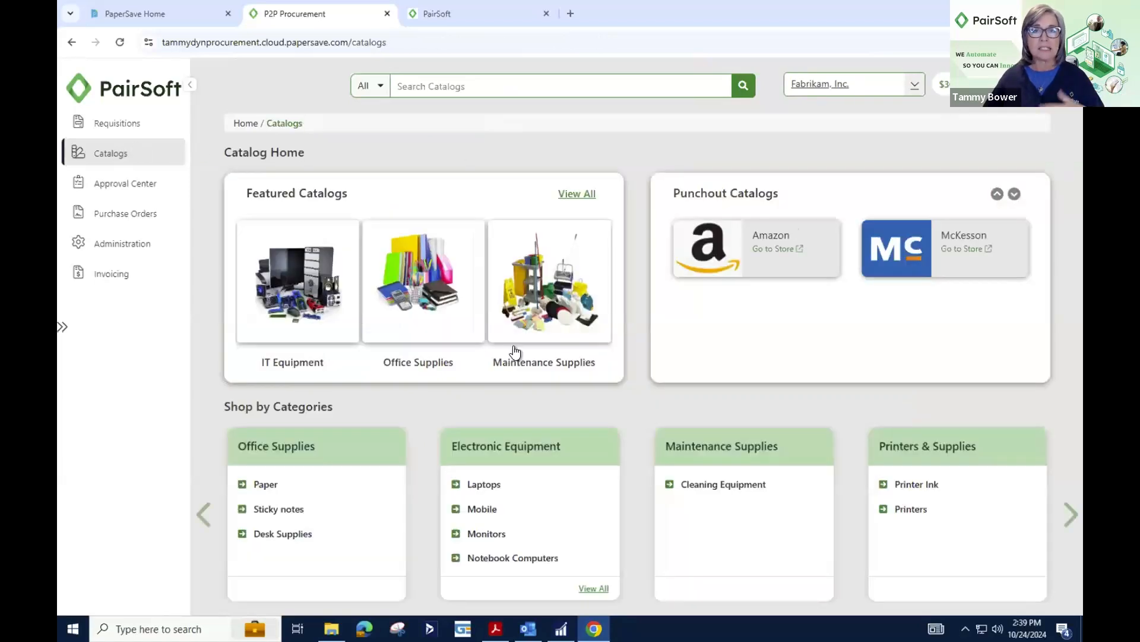
left_click(419, 282)
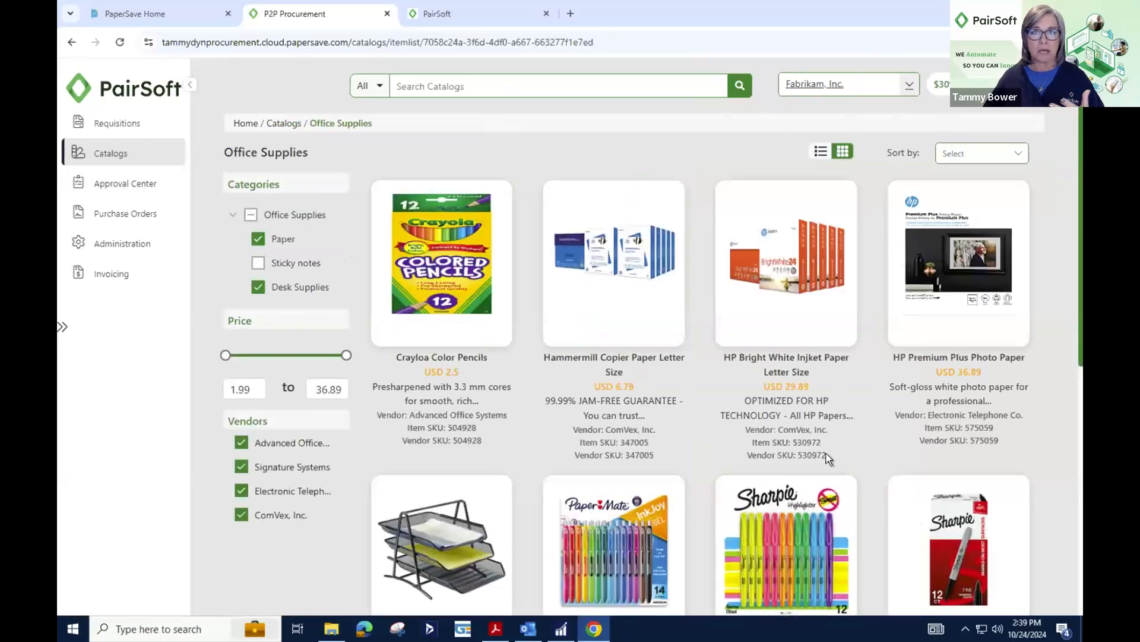
scroll(825, 453, "down", 3)
left_click(779, 355)
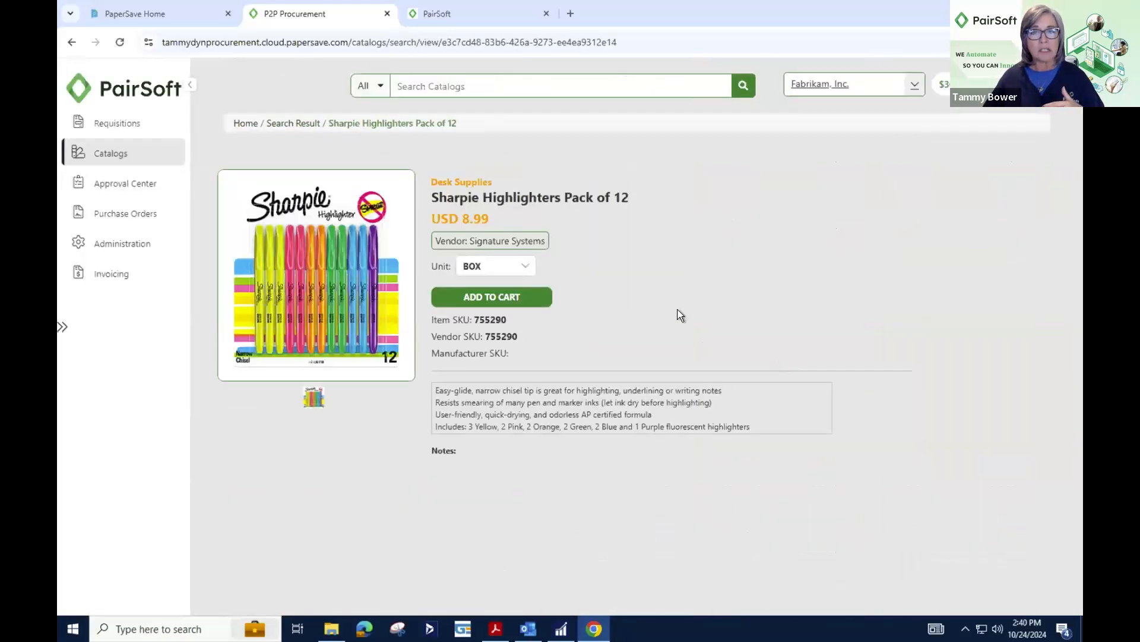
left_click(528, 299)
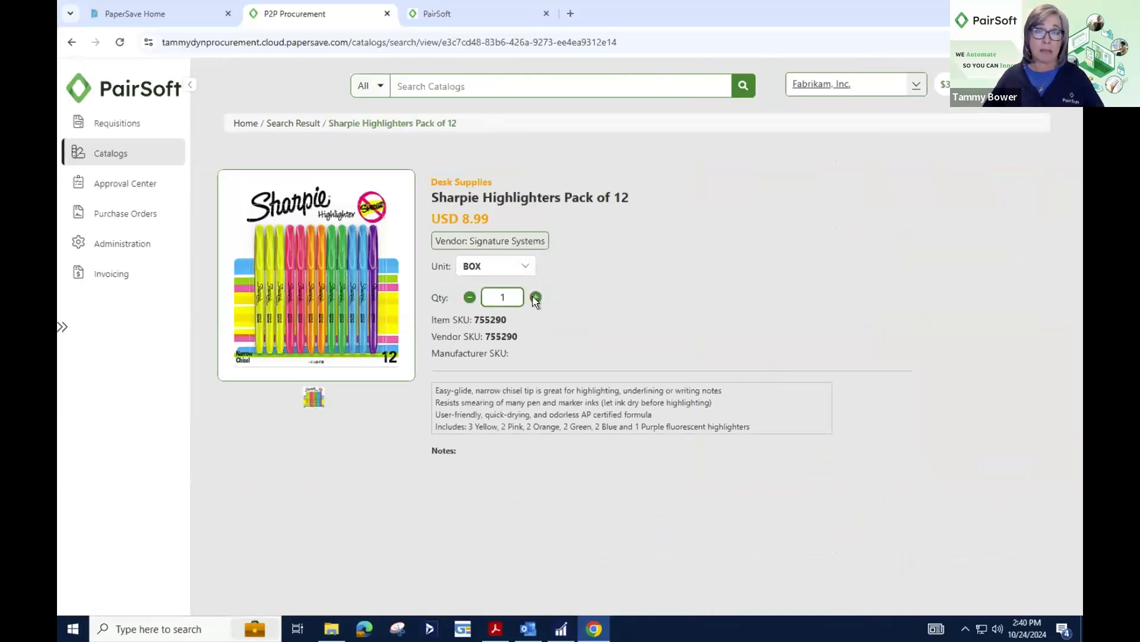
left_click(535, 297)
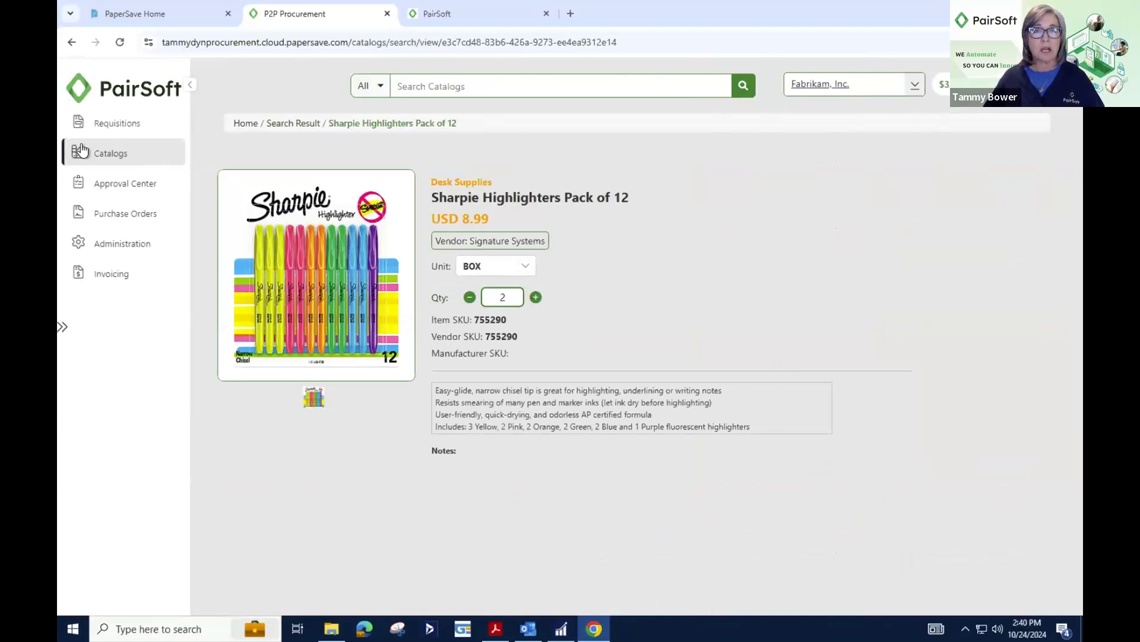
Add the Sharpie Pemnanet Marker Black from the Office Supplies catalog to the cart with a quantity of 4
left_click(102, 156)
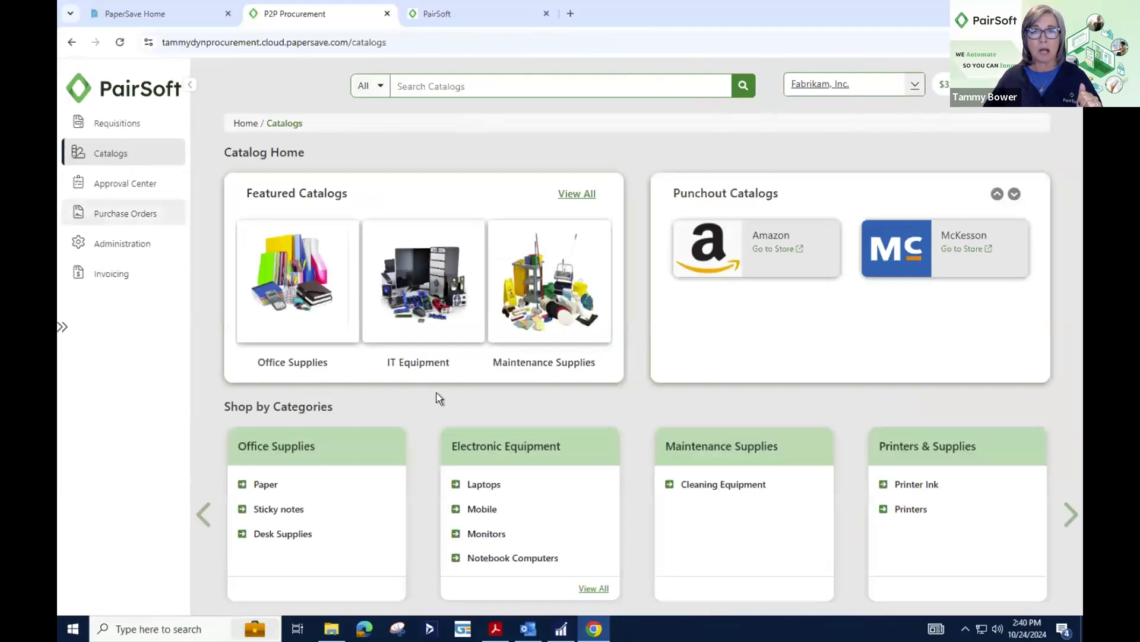
left_click(288, 289)
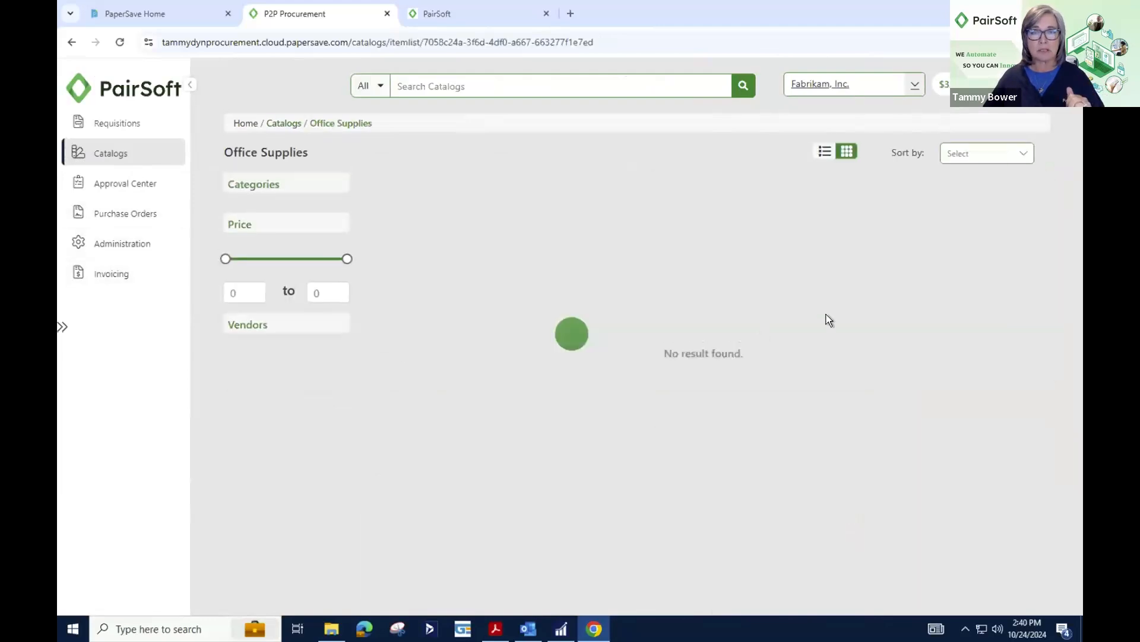
scroll(829, 360, "down", 3)
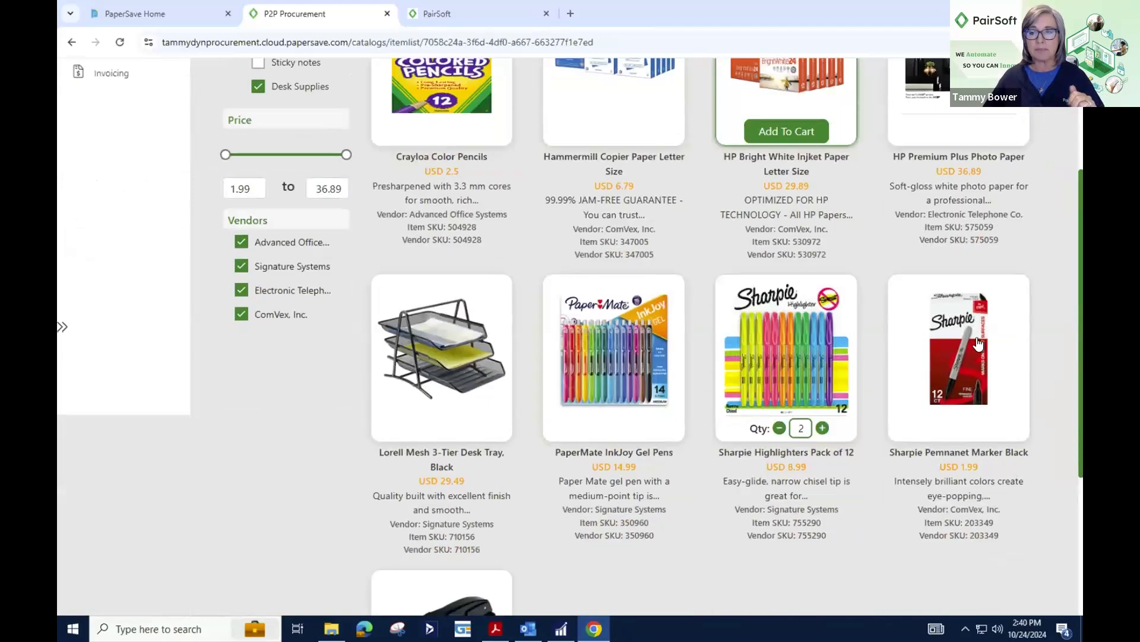
left_click(952, 365)
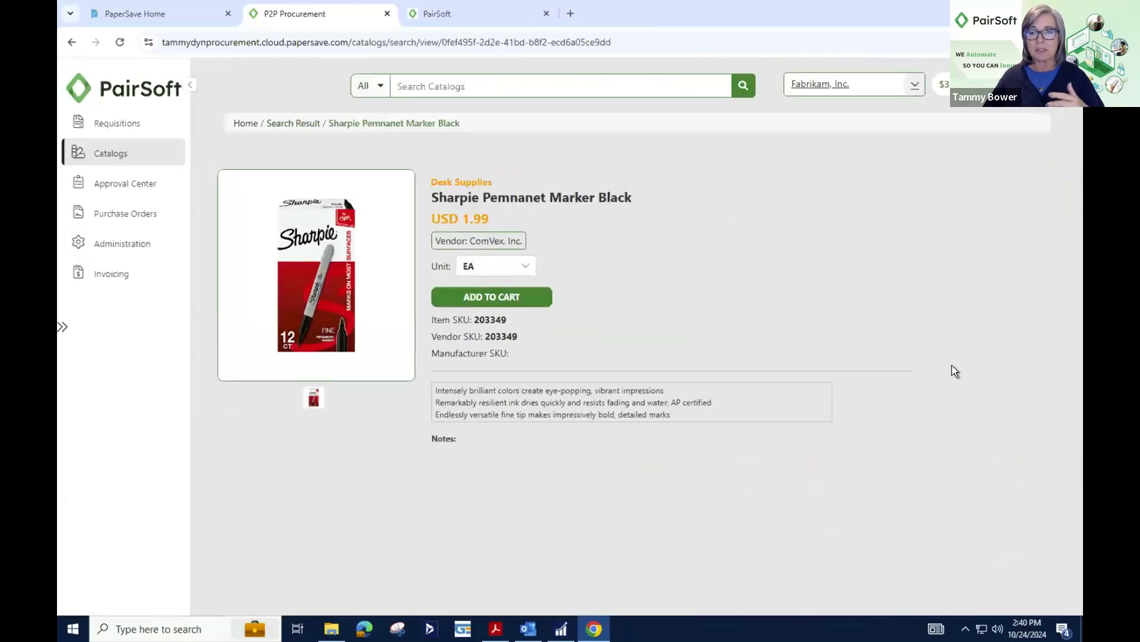
left_click(514, 296)
left_click(536, 297)
left_click(536, 297)
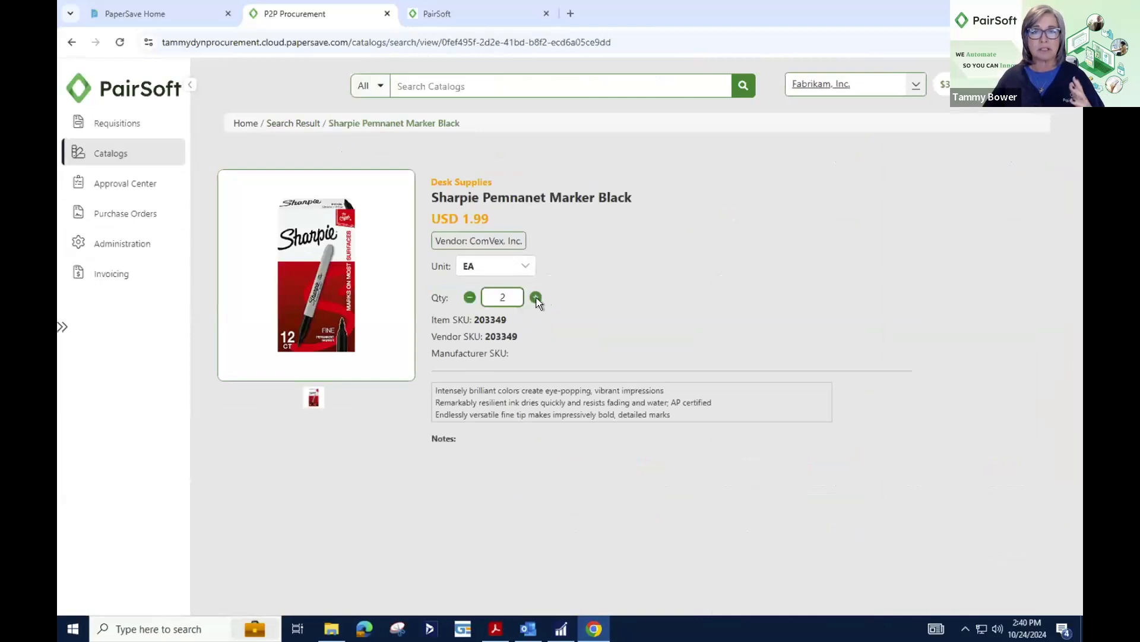
left_click(536, 297)
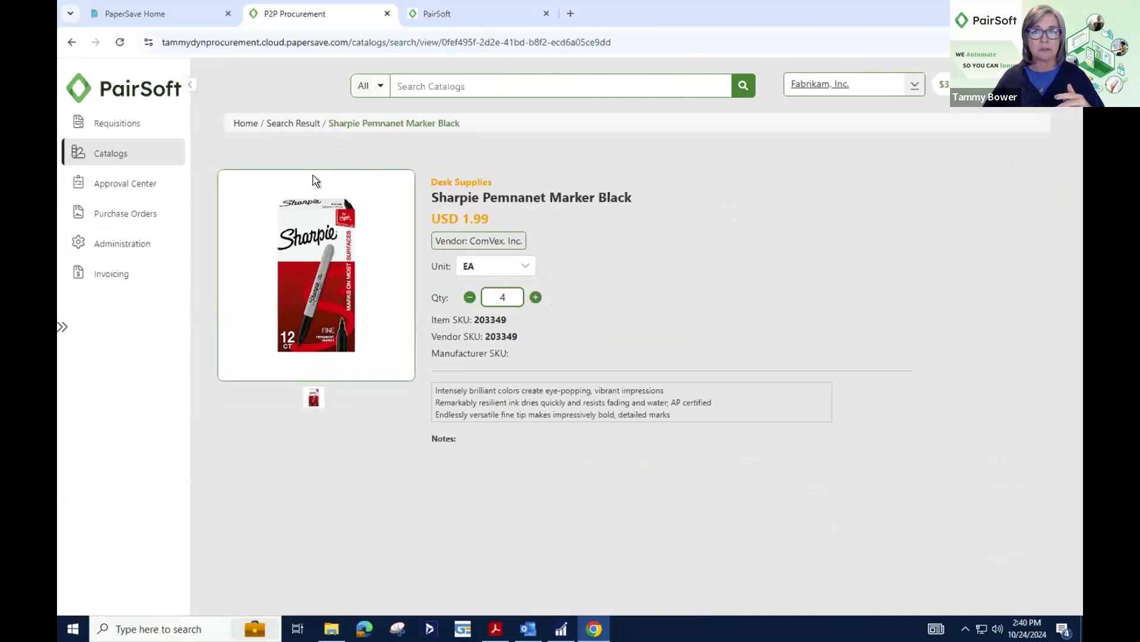
Open the procurement shopping cart and review its punchout and catalog items with their quantities and vendors
left_click(166, 172)
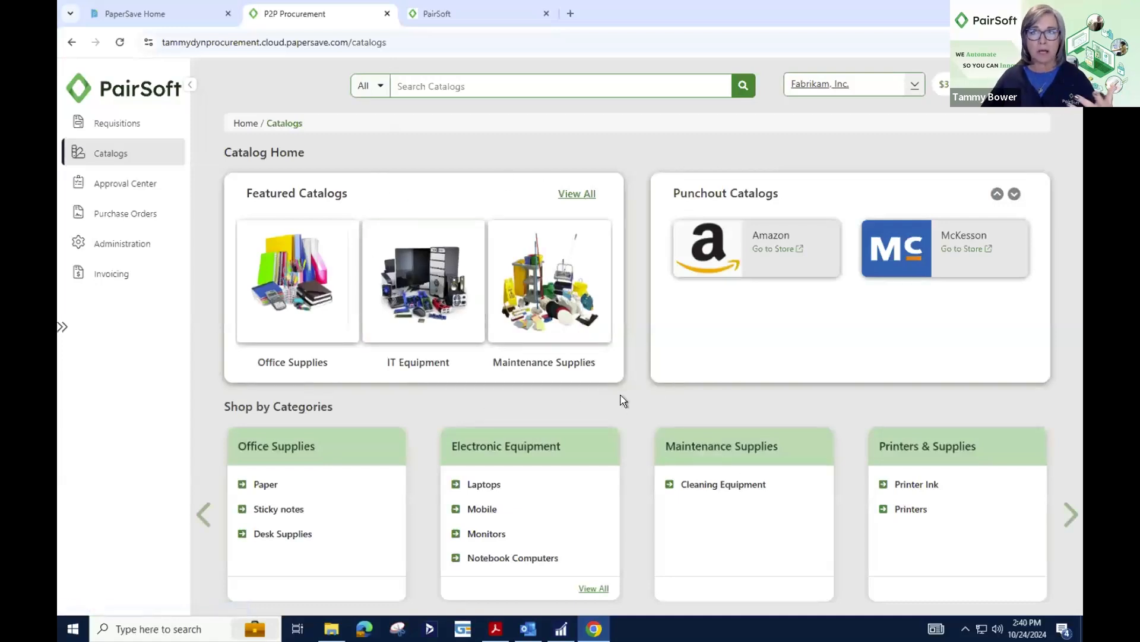
left_click(983, 84)
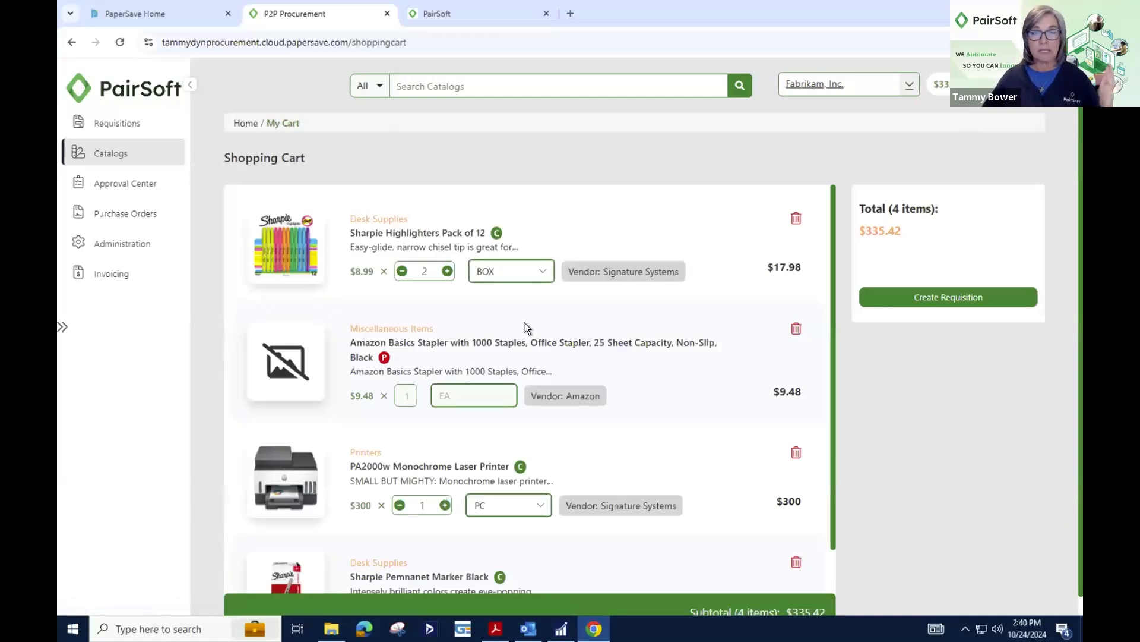
scroll(591, 418, "down", 2)
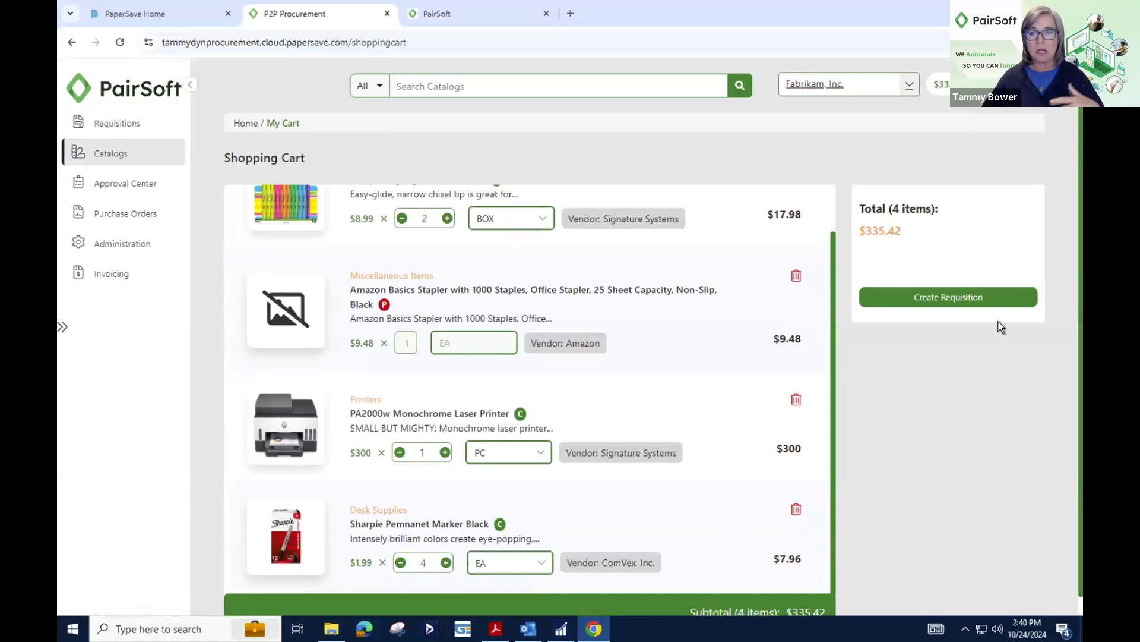
Create a requisition from the shopping cart and describe it as "Webcast 1024"
left_click(938, 298)
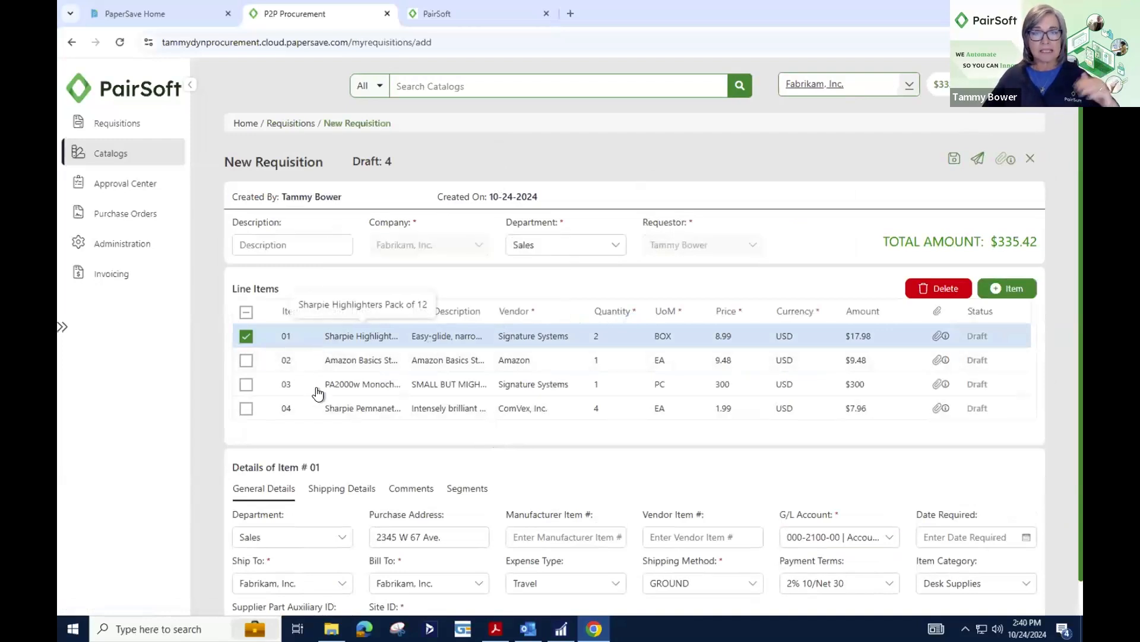
left_click(293, 236)
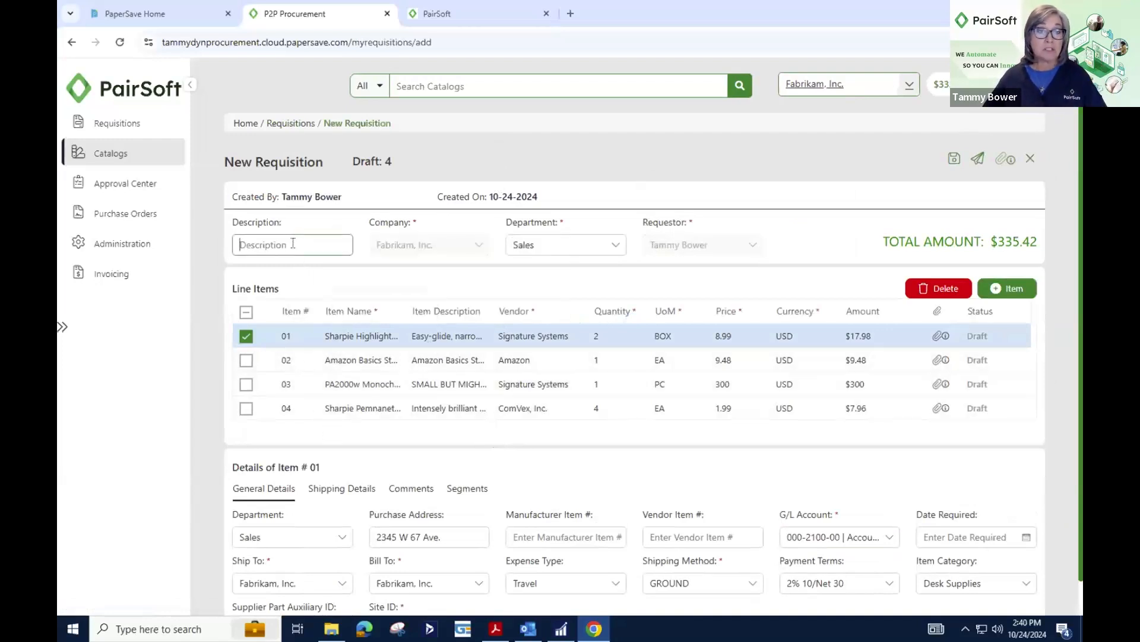
type("Web")
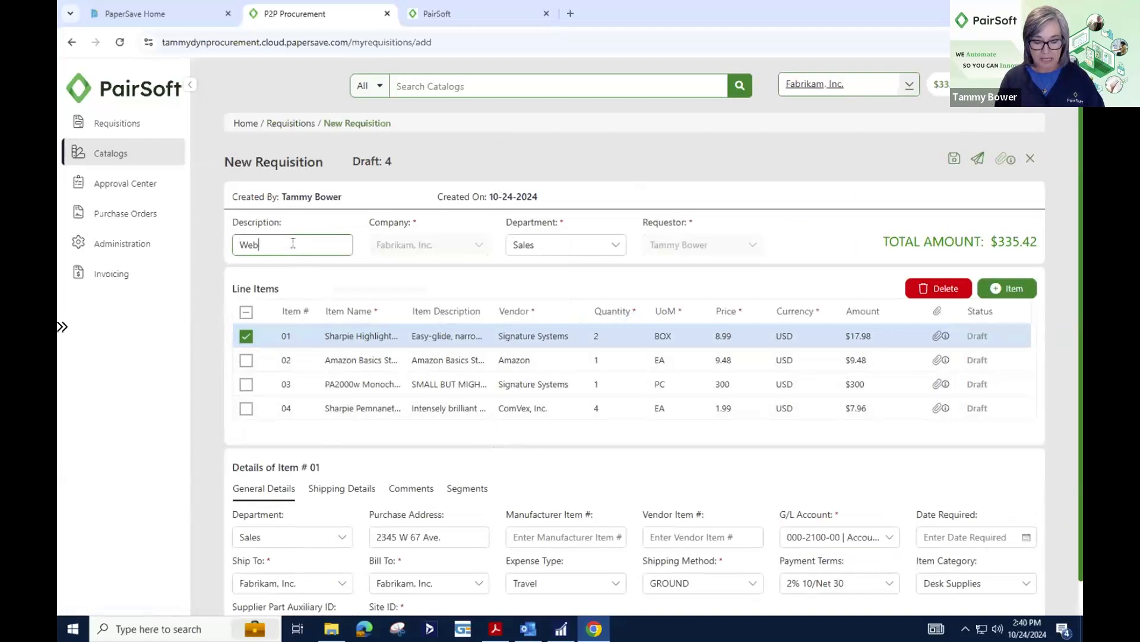
type("cast 1024")
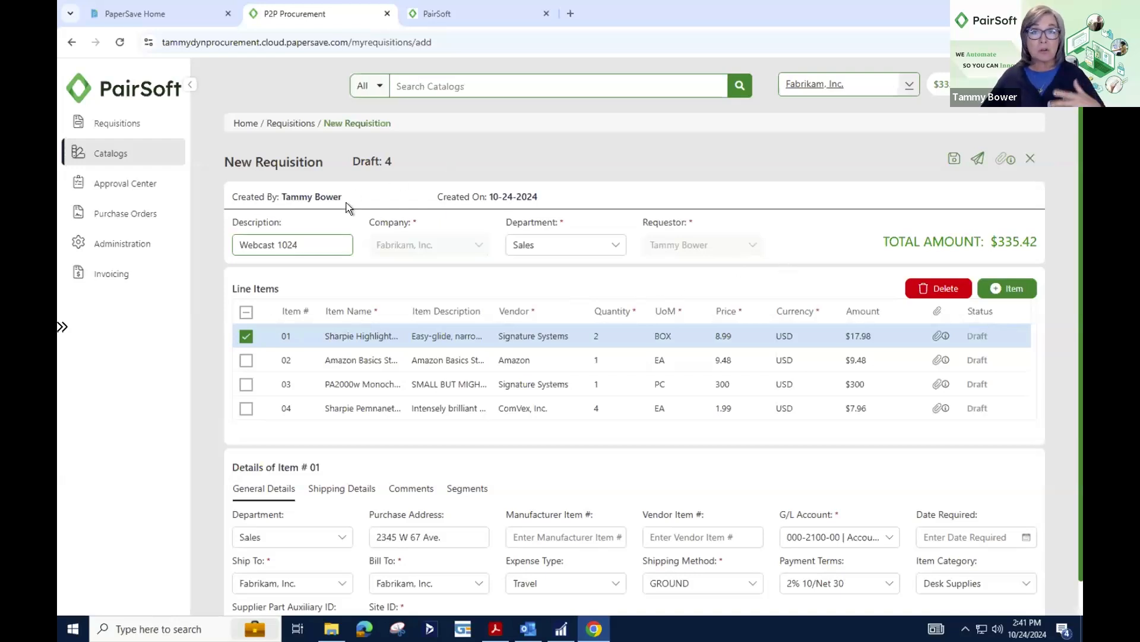
Search the available G/L accounts for "misc" in the details of the Sharpie highlighters line
scroll(628, 442, "down", 1)
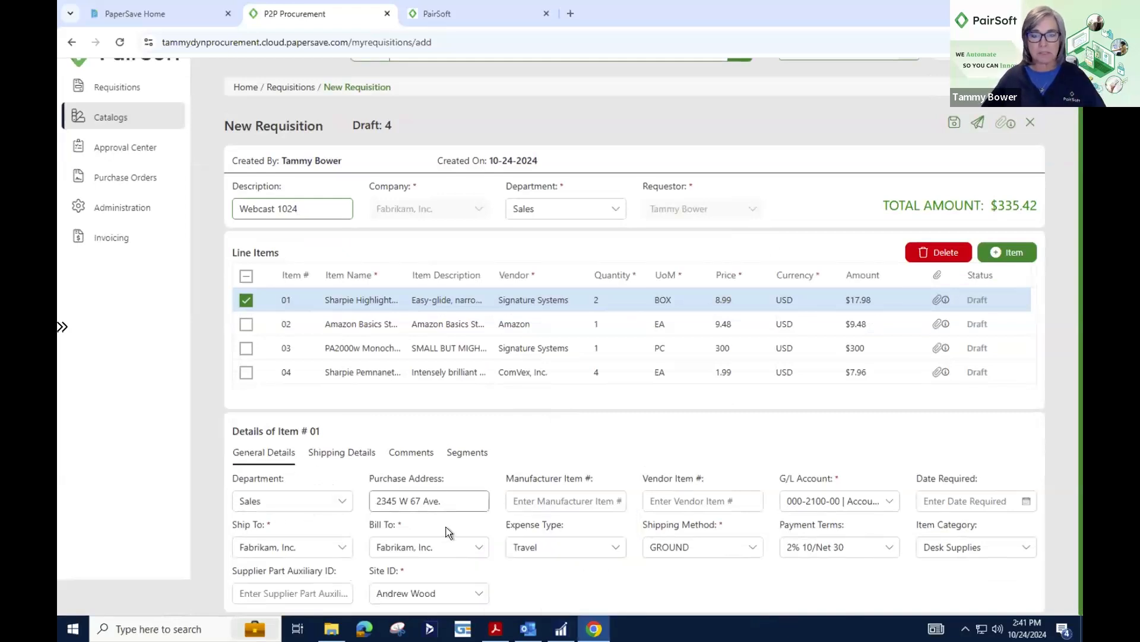
left_click(824, 502)
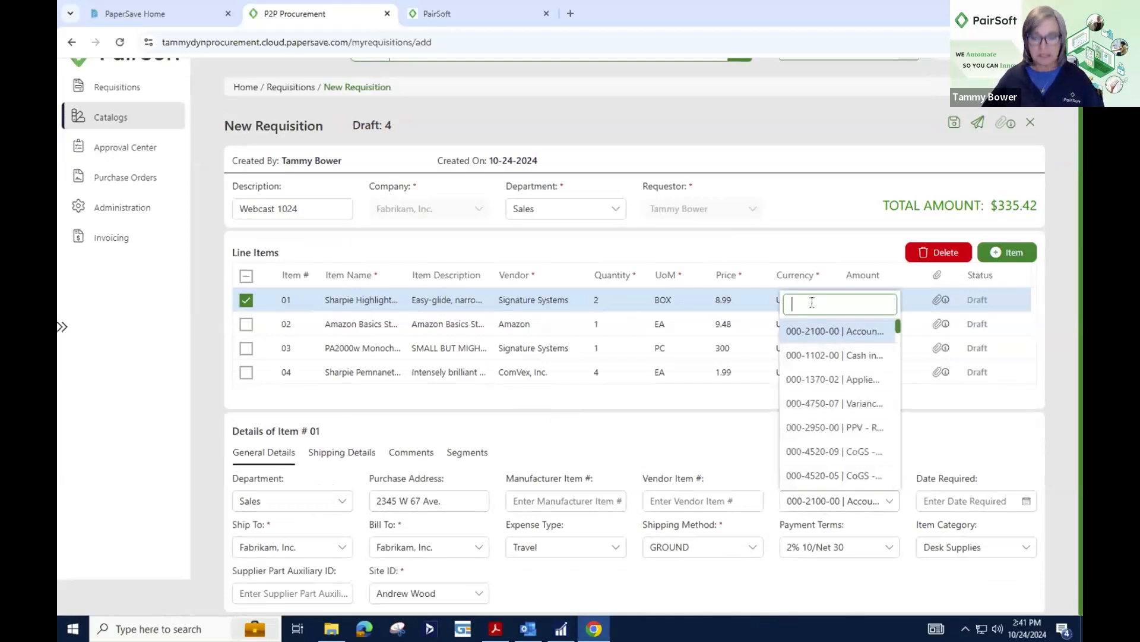
type("misc")
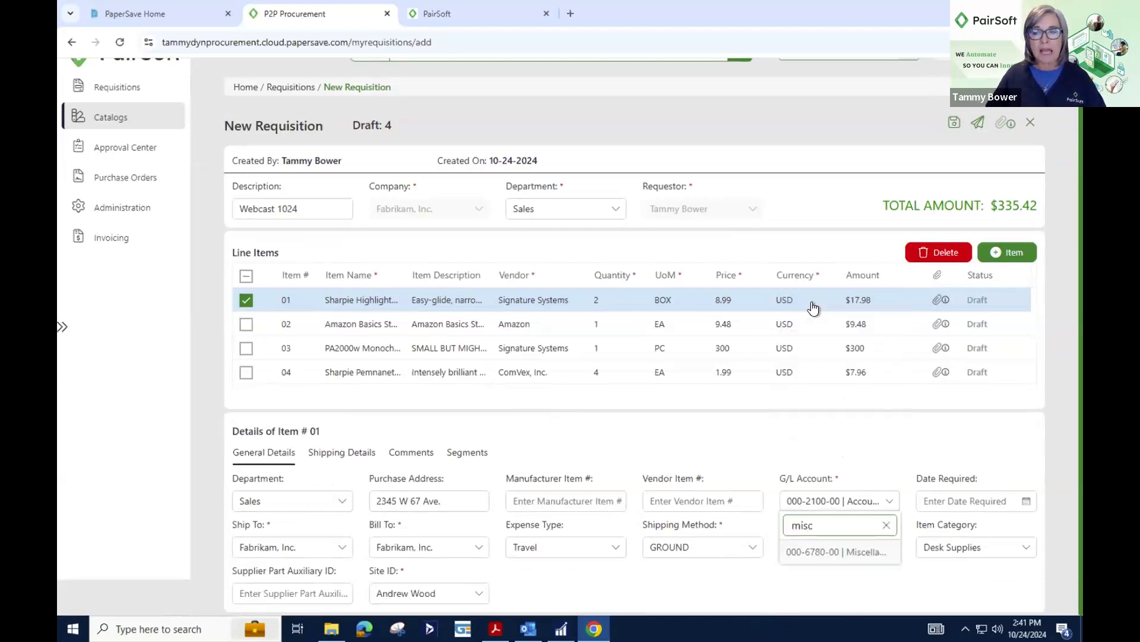
left_click(845, 505)
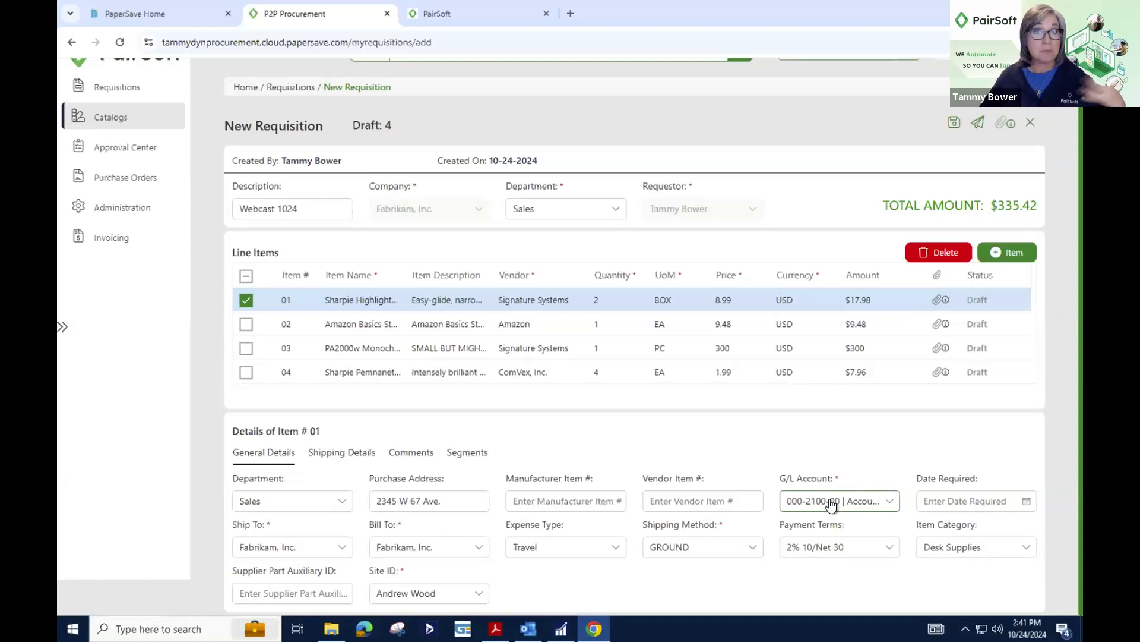
Set the required date to 11-01-2024 for the Sharpie highlighters line and to 11-08-2024 for the Amazon stapler line
left_click(1027, 502)
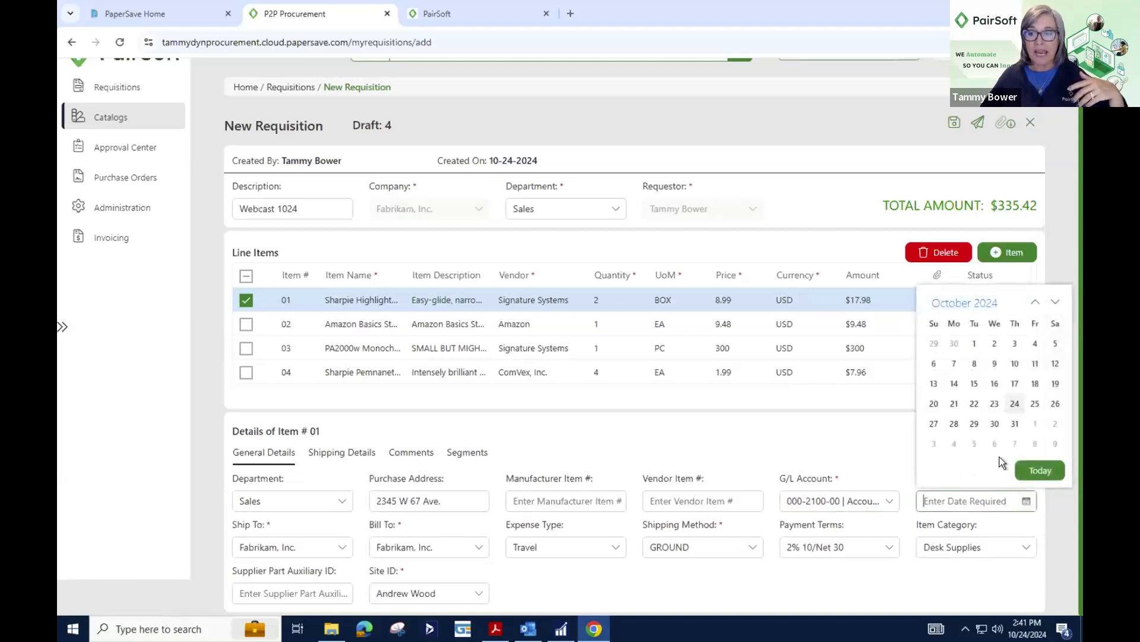
left_click(1035, 424)
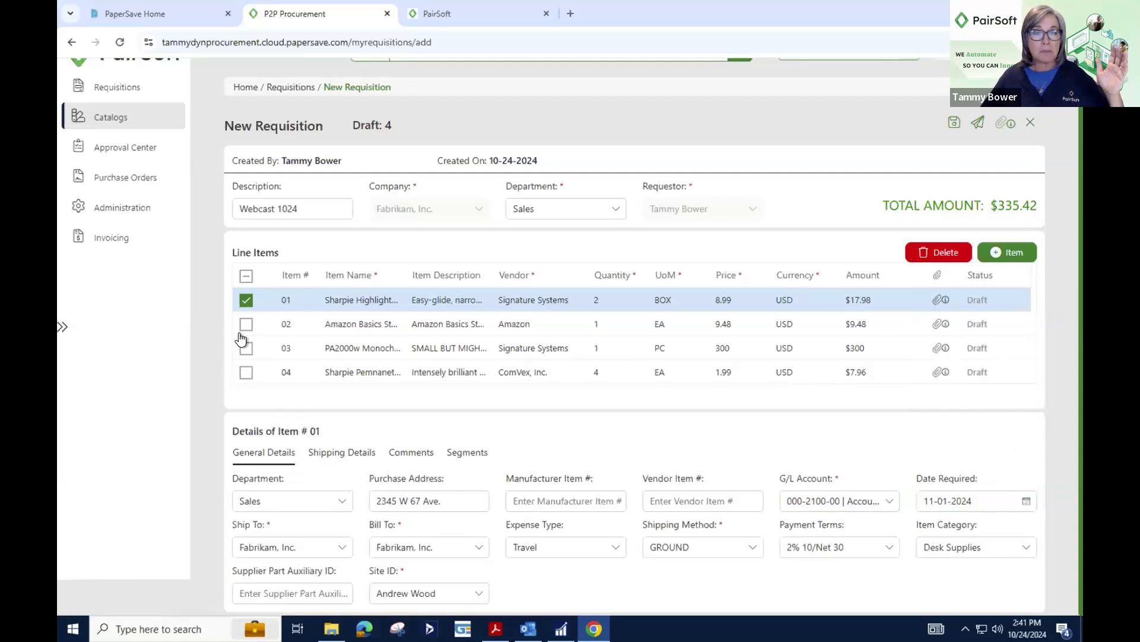
left_click(246, 324)
left_click(246, 300)
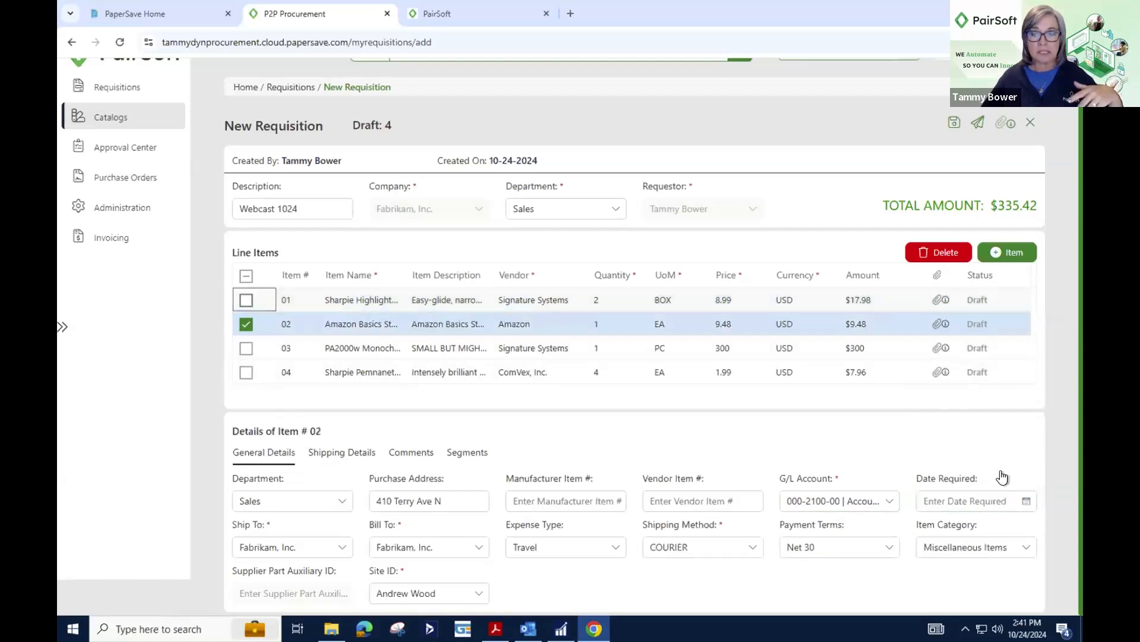
left_click(1026, 502)
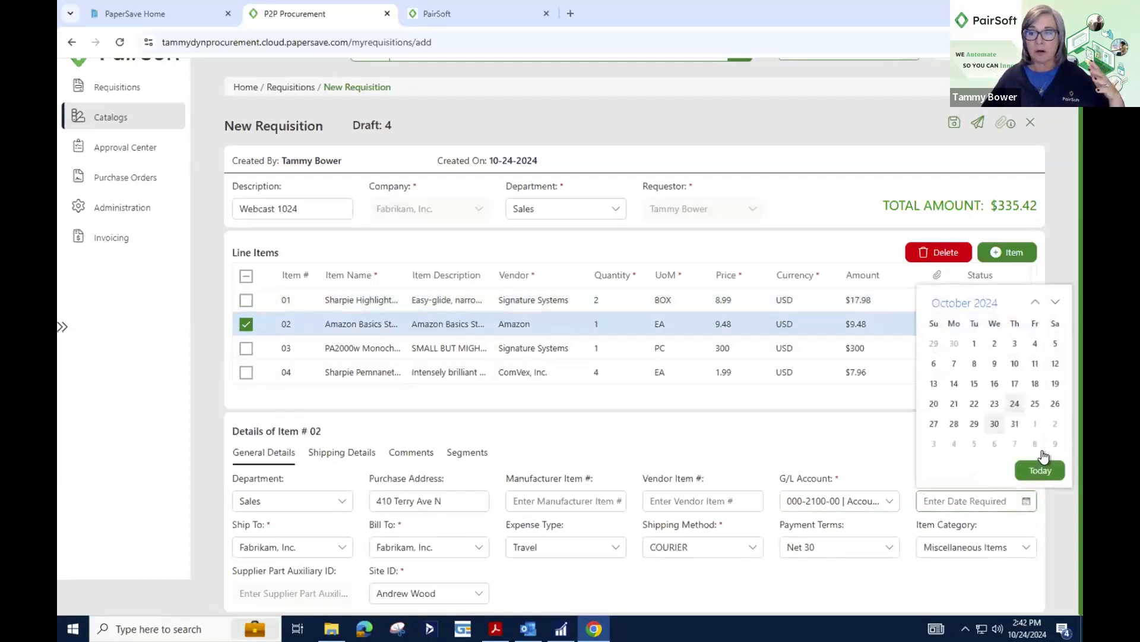
left_click(1035, 444)
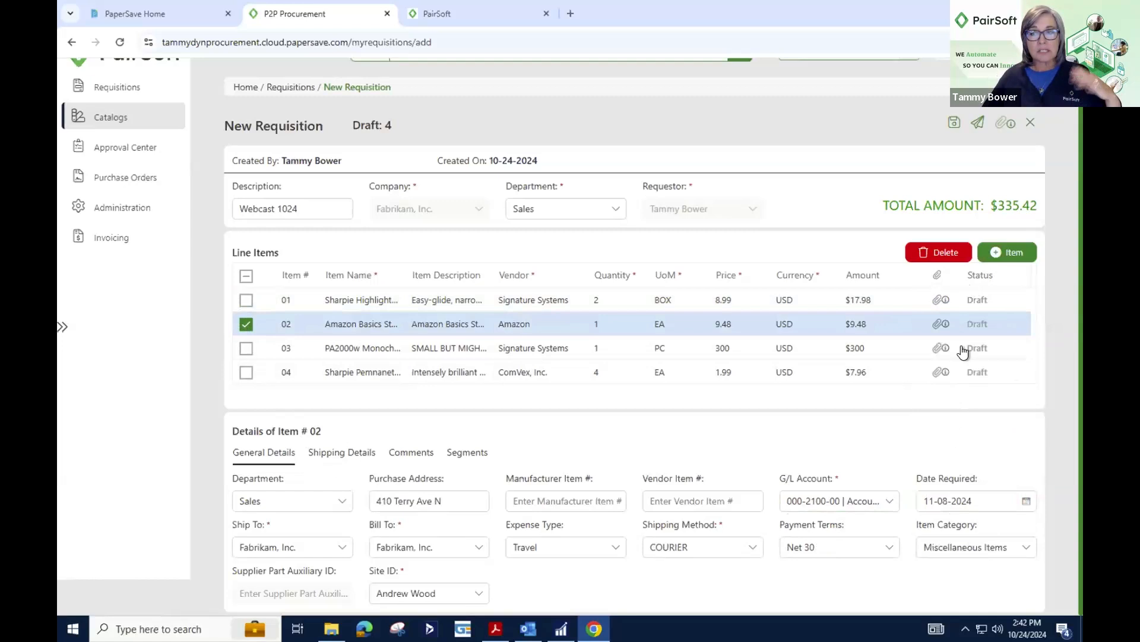
Assign the miscellaneous G/L account 000-6780-00 to the PA2000w printer line only
left_click(246, 348)
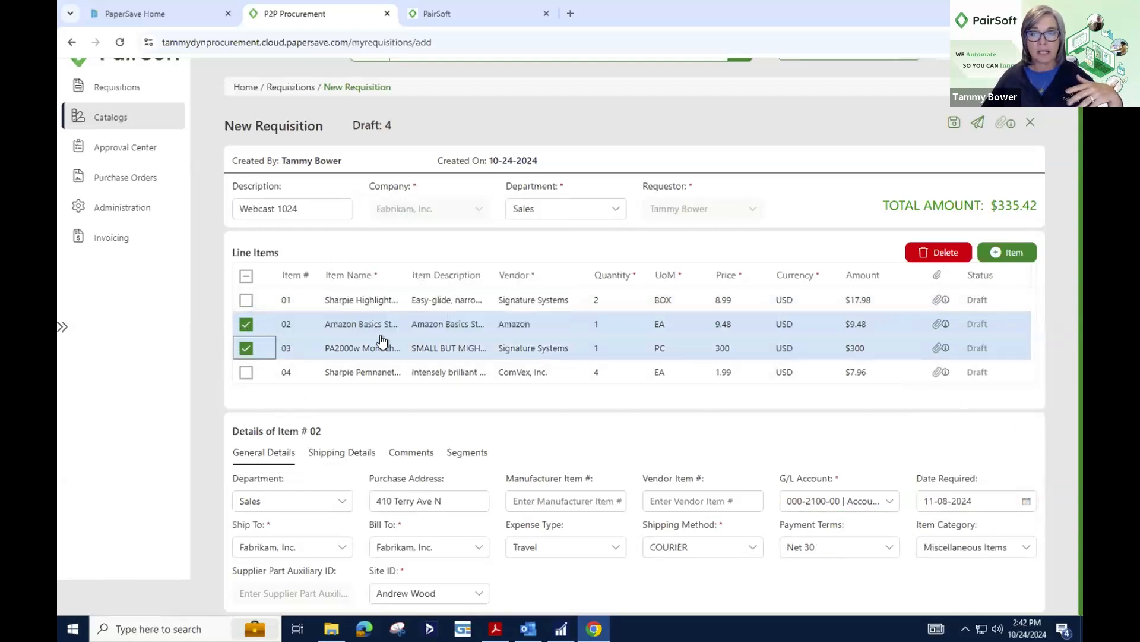
left_click(246, 324)
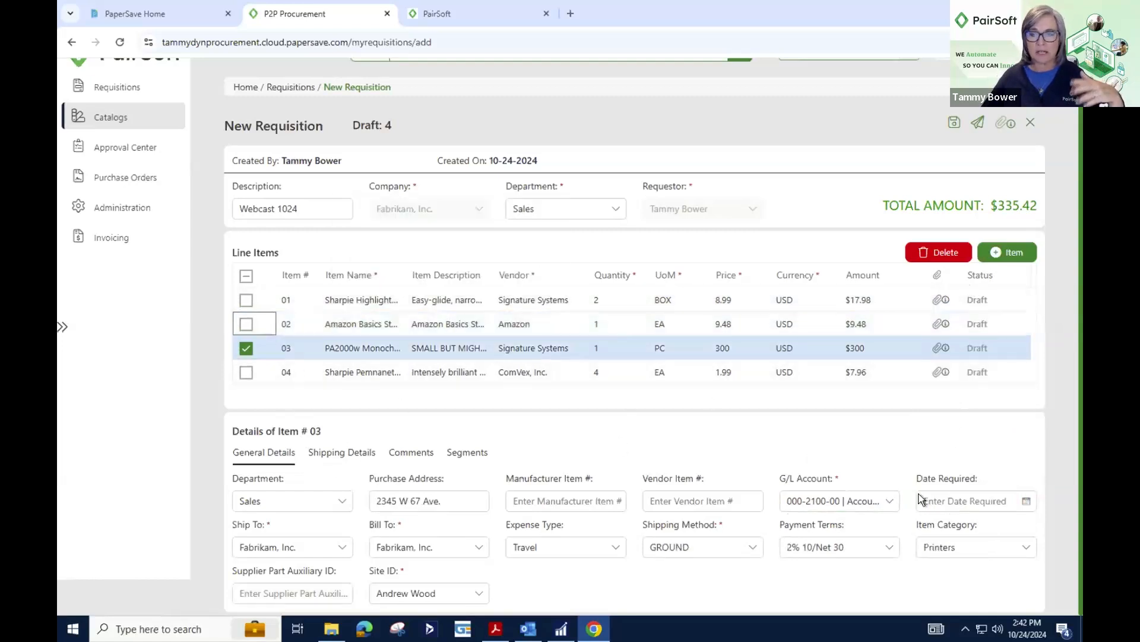
left_click(842, 505)
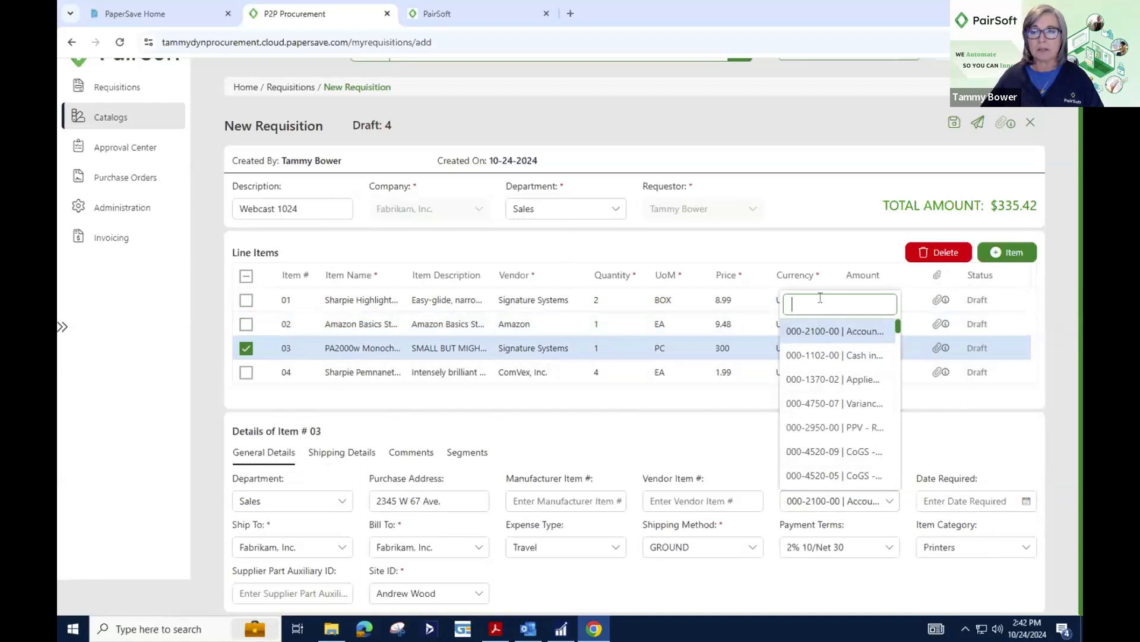
type("misc")
left_click(822, 553)
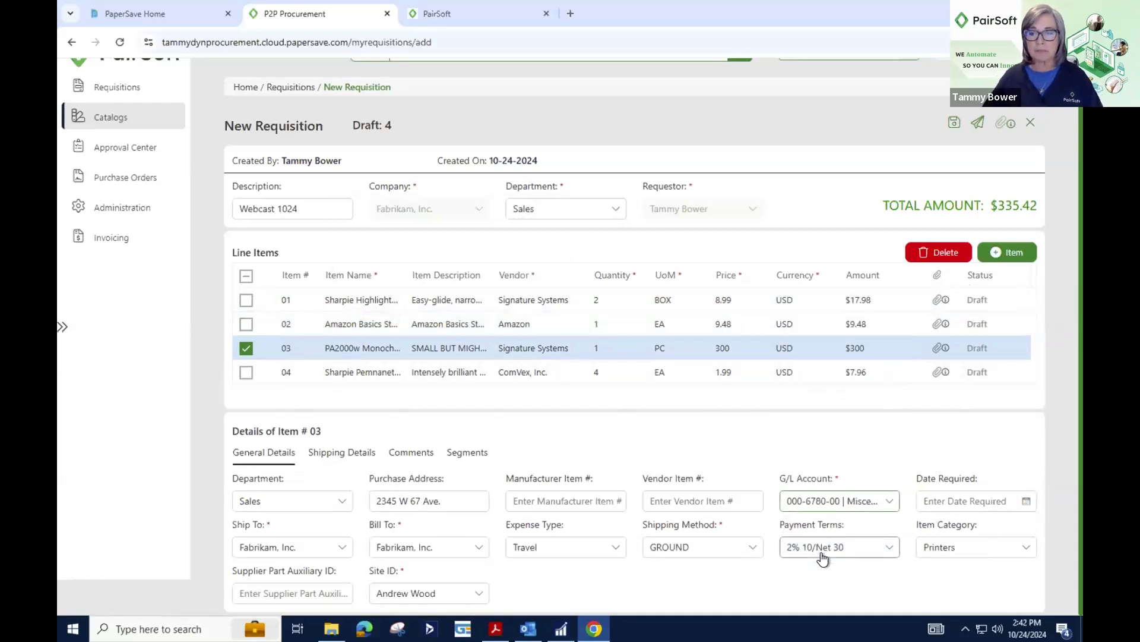
Examine the general details of the Sharpie marker line and leave no line items selected
left_click(246, 373)
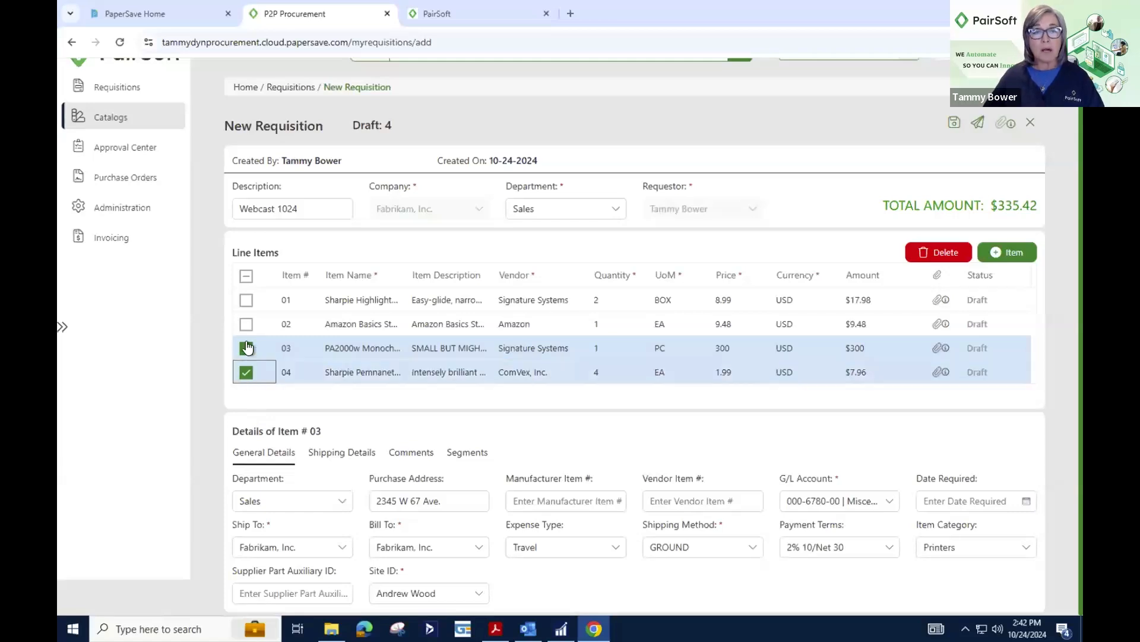
left_click(247, 349)
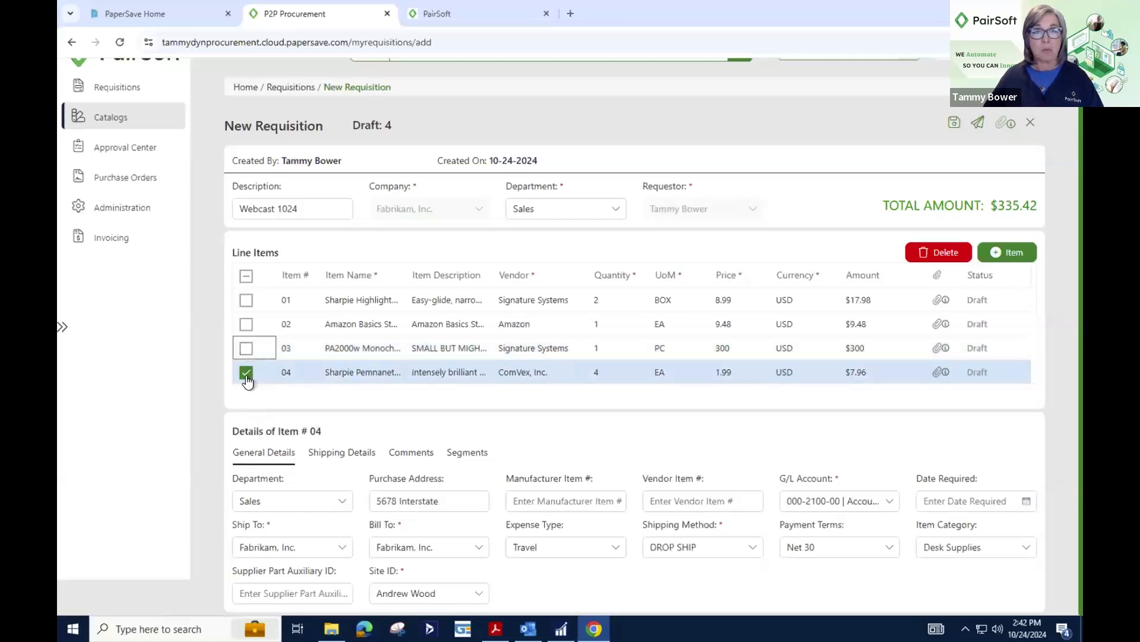
left_click(246, 373)
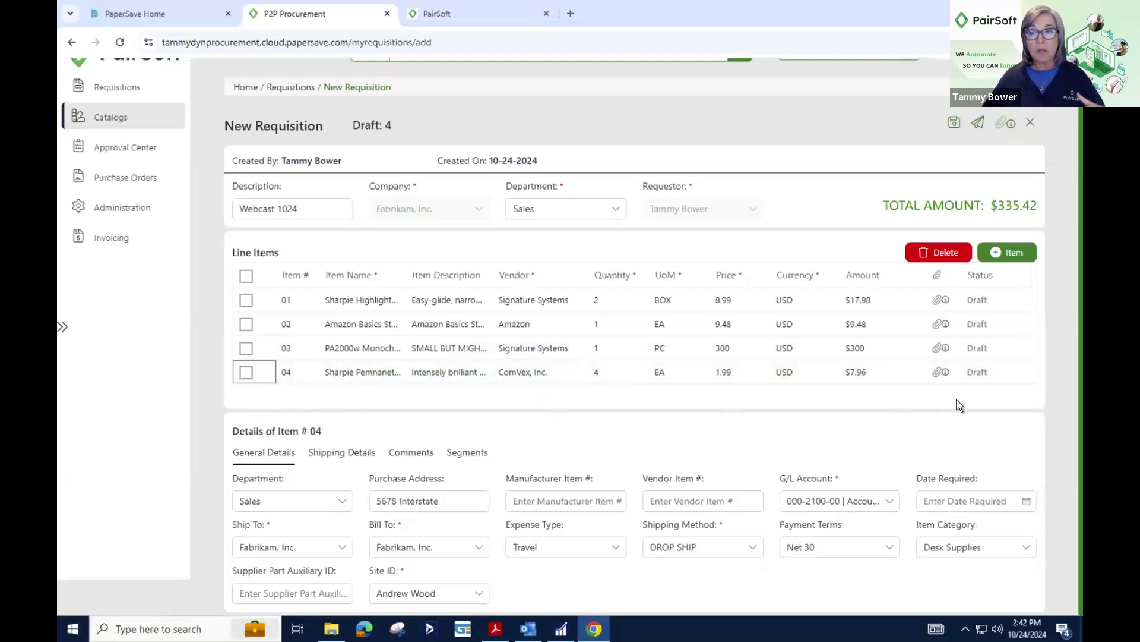
Add a non-catalog line item named "Office Cleaning" with the description "clean offic 123" to the requisition
left_click(1002, 254)
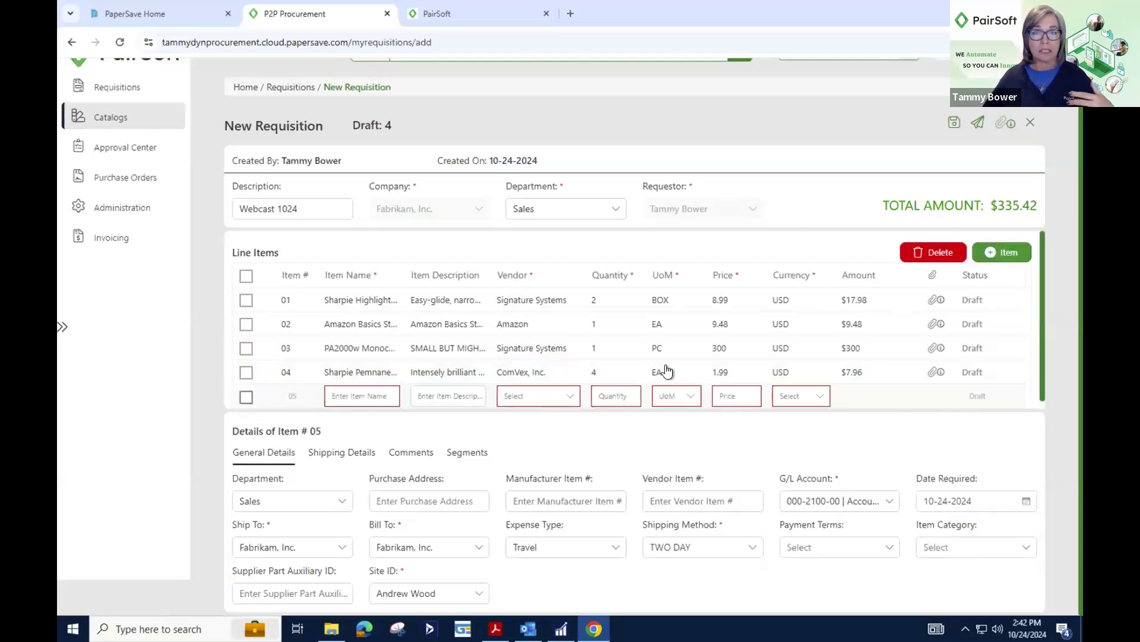
left_click(340, 390)
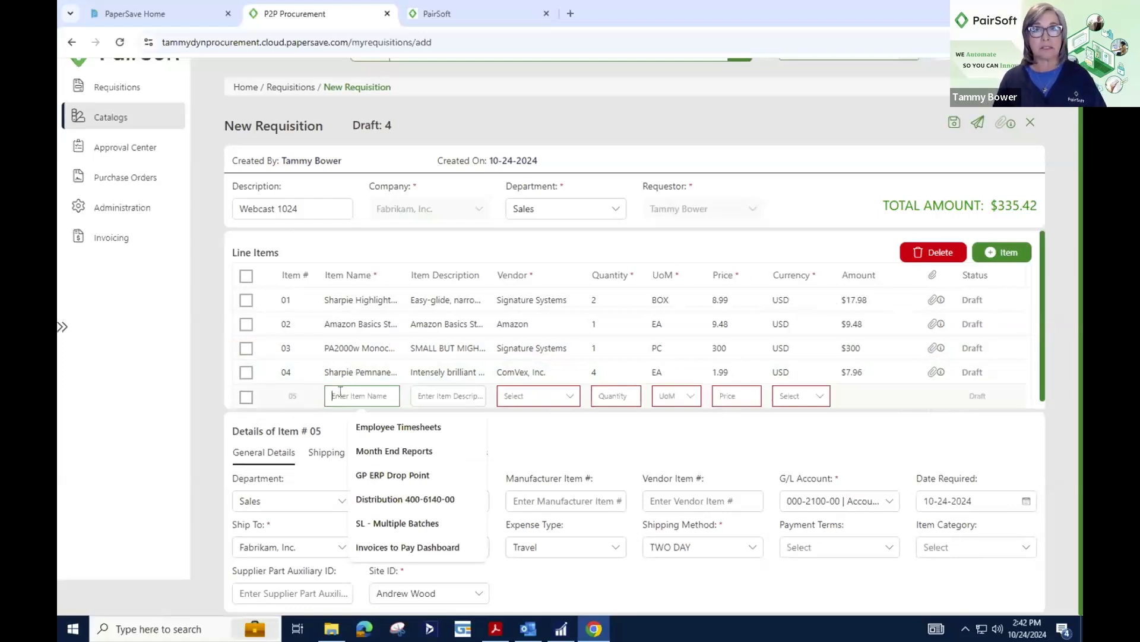
type("C")
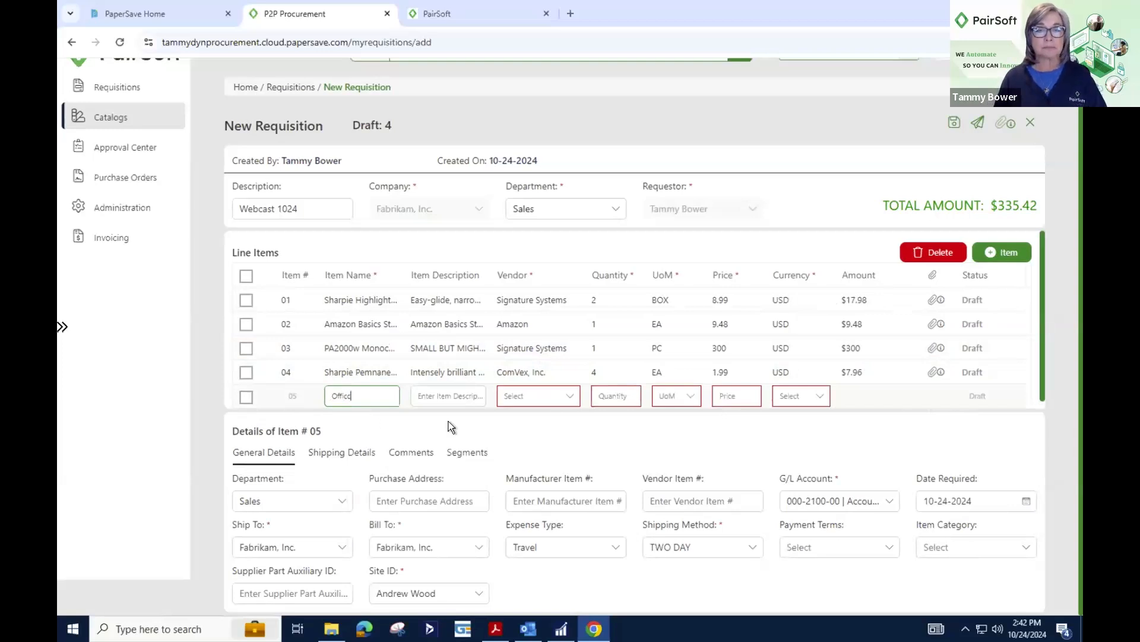
type("e Cleaning")
key("Tab")
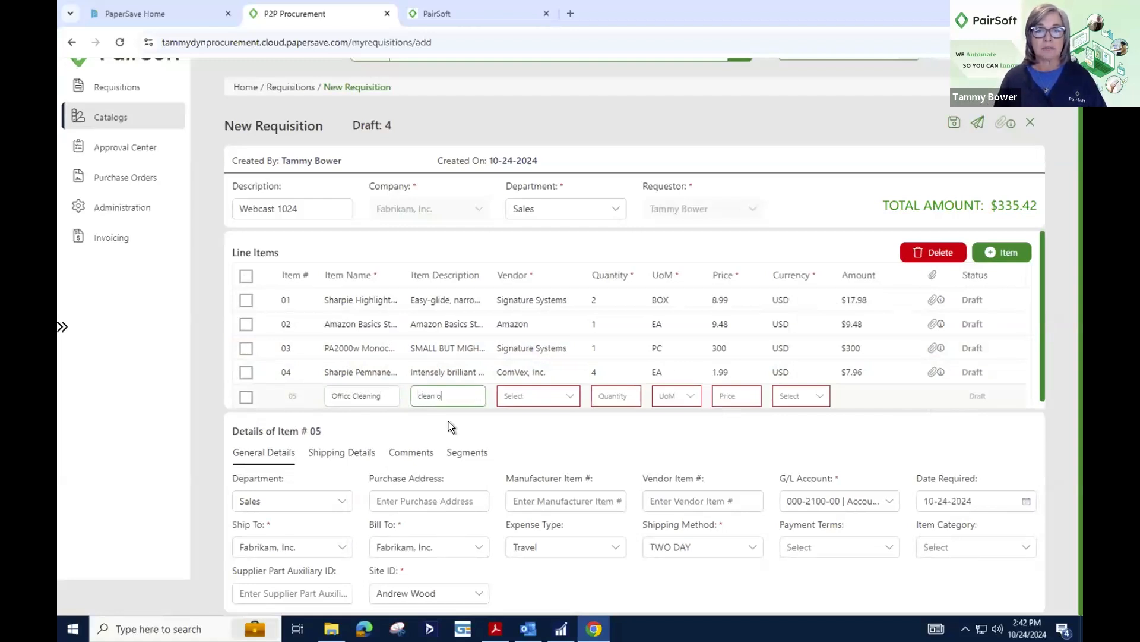
key("Tab")
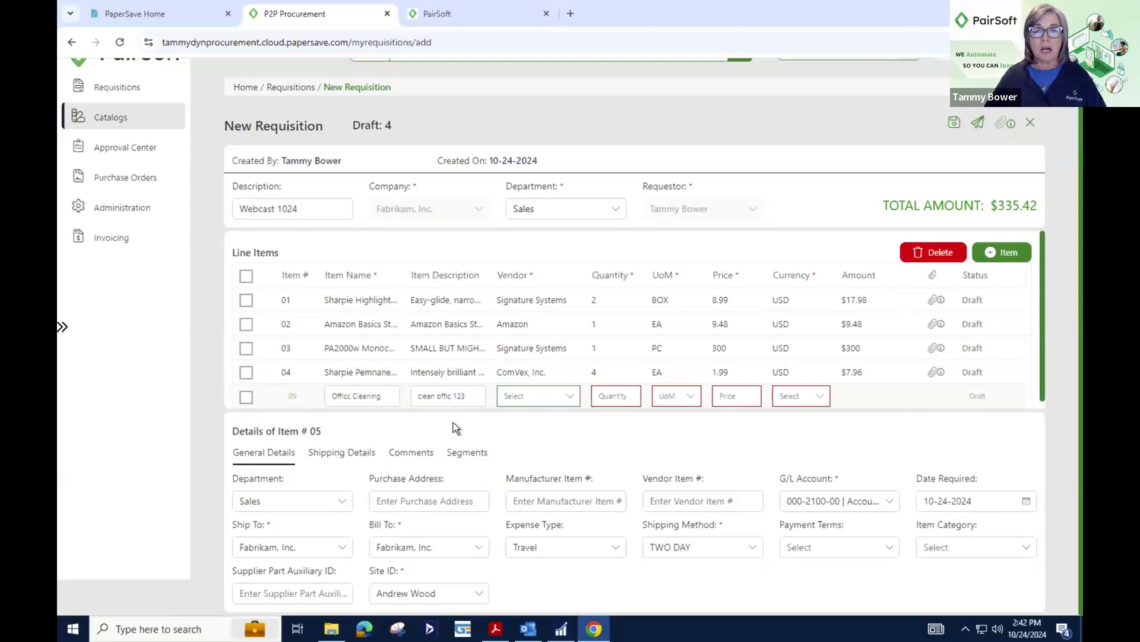
Complete the Office Cleaning line with vendor A Travel Company, quantity 10, unit EA and price 70.00, and submit the requisition
left_click(569, 401)
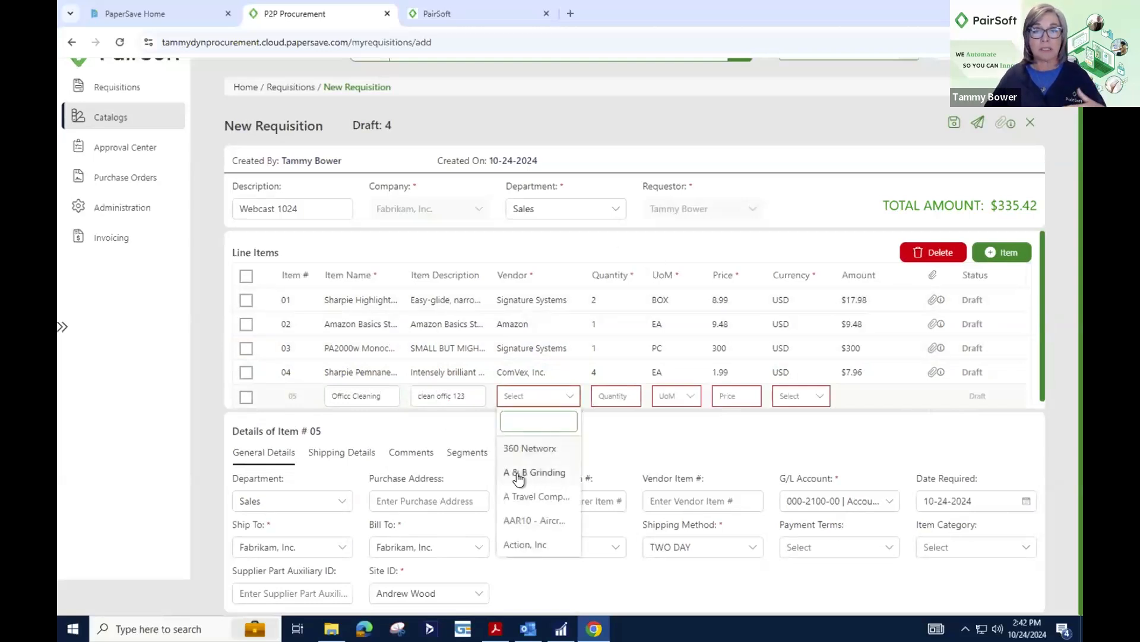
left_click(514, 496)
left_click(616, 387)
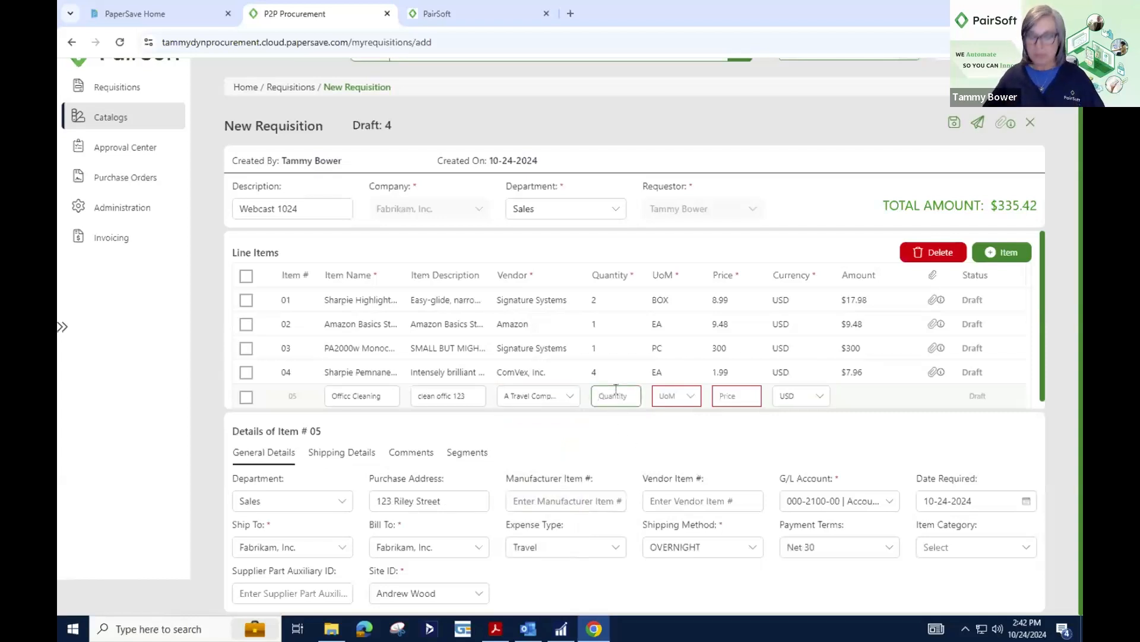
type("10")
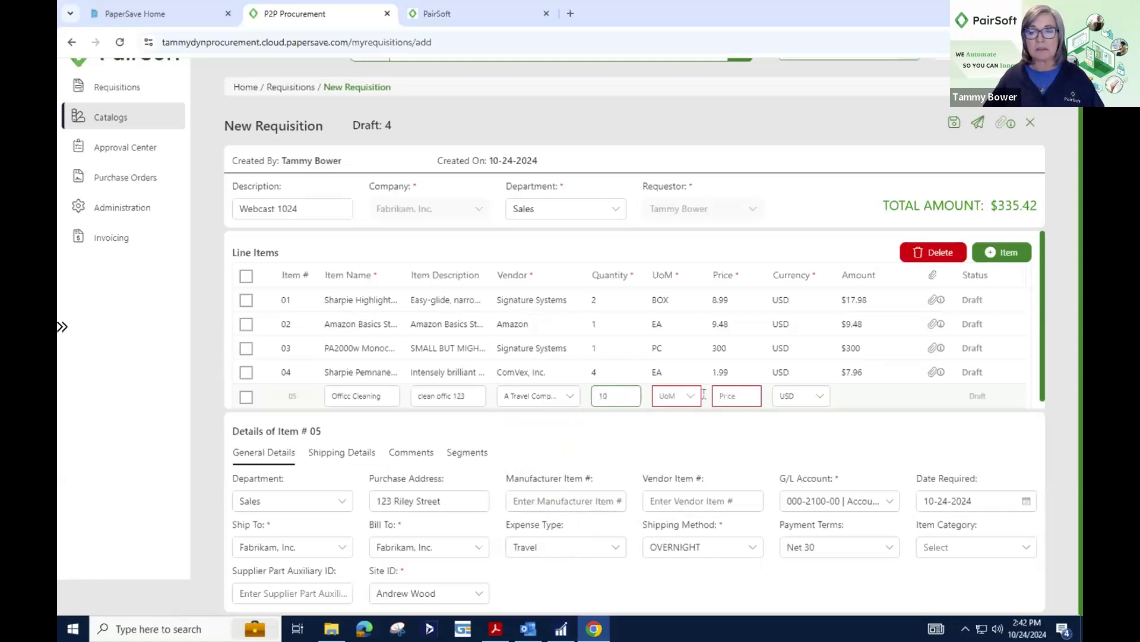
left_click(693, 397)
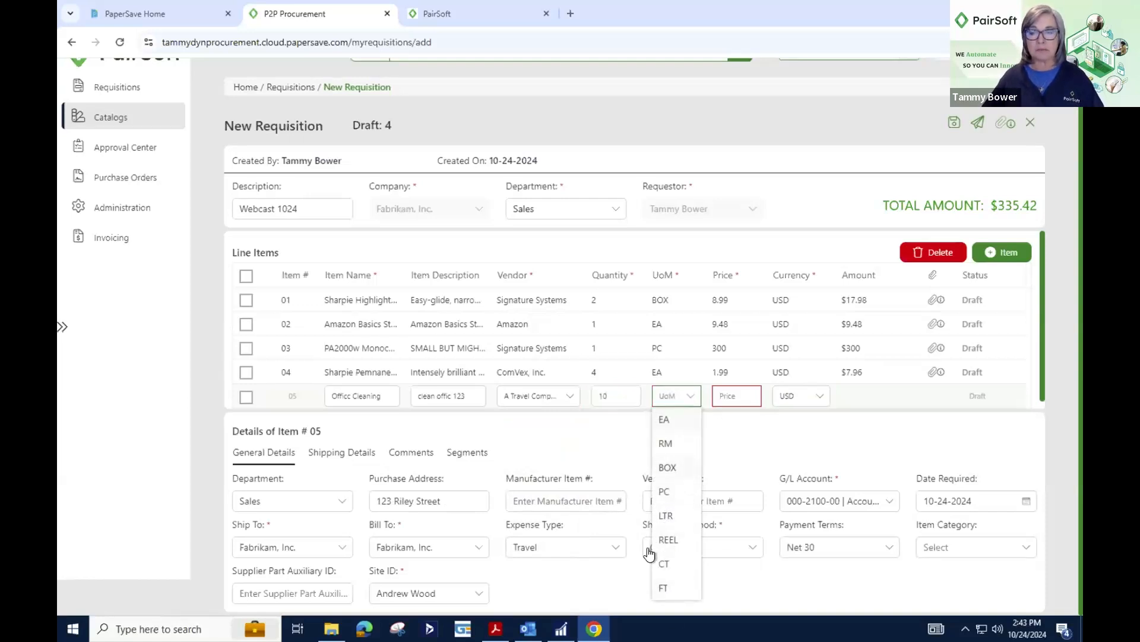
left_click(662, 420)
left_click(739, 395)
type("70.0")
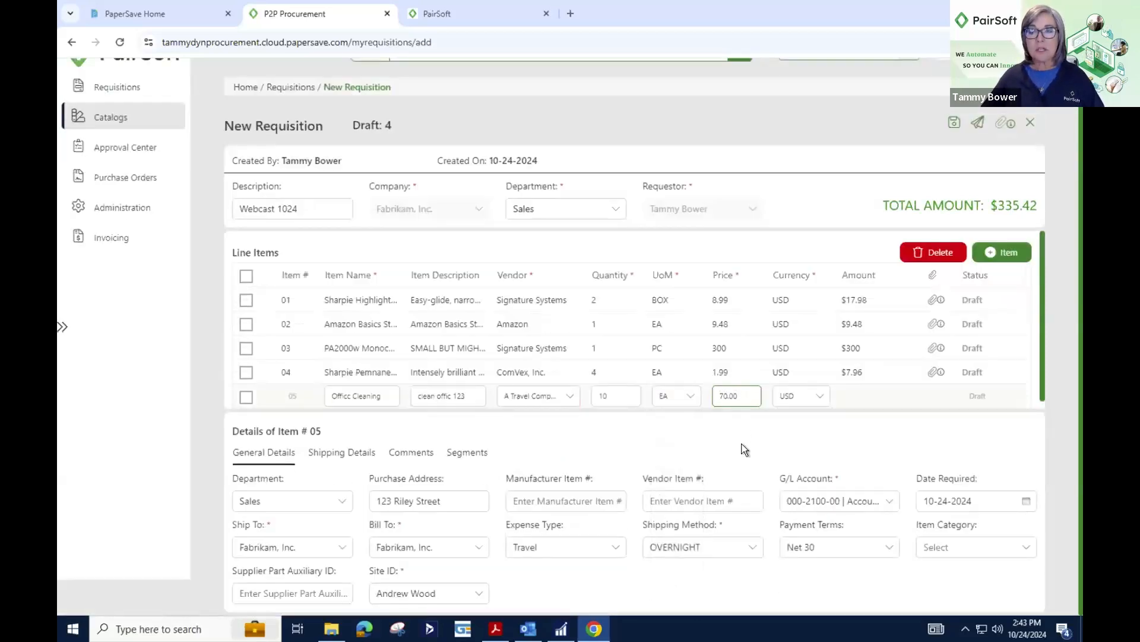
left_click(743, 444)
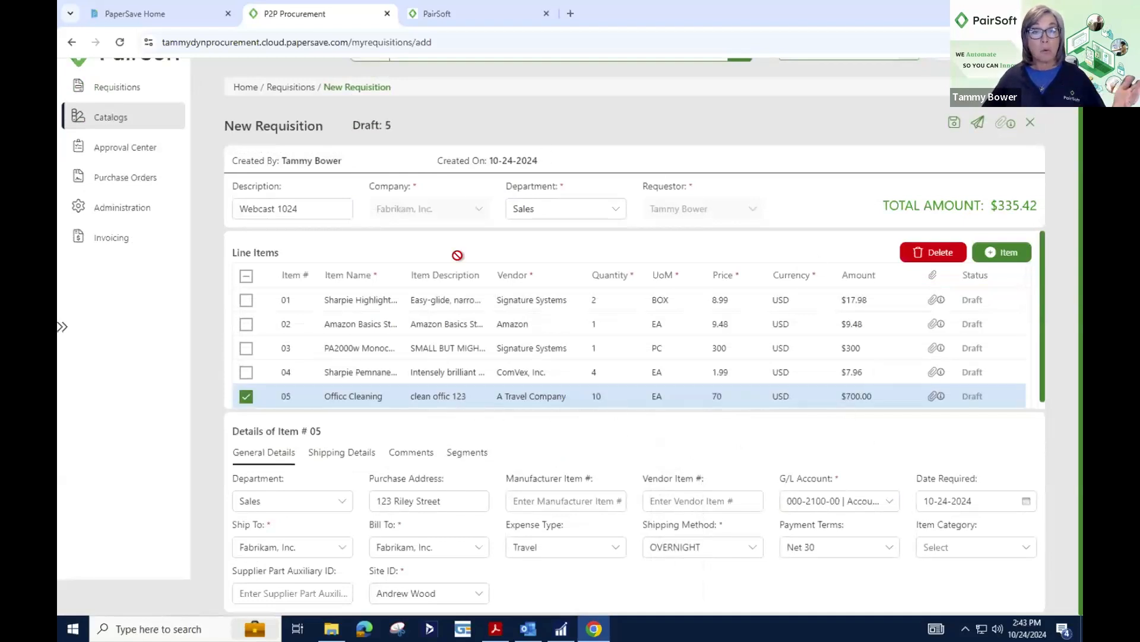
left_click(979, 125)
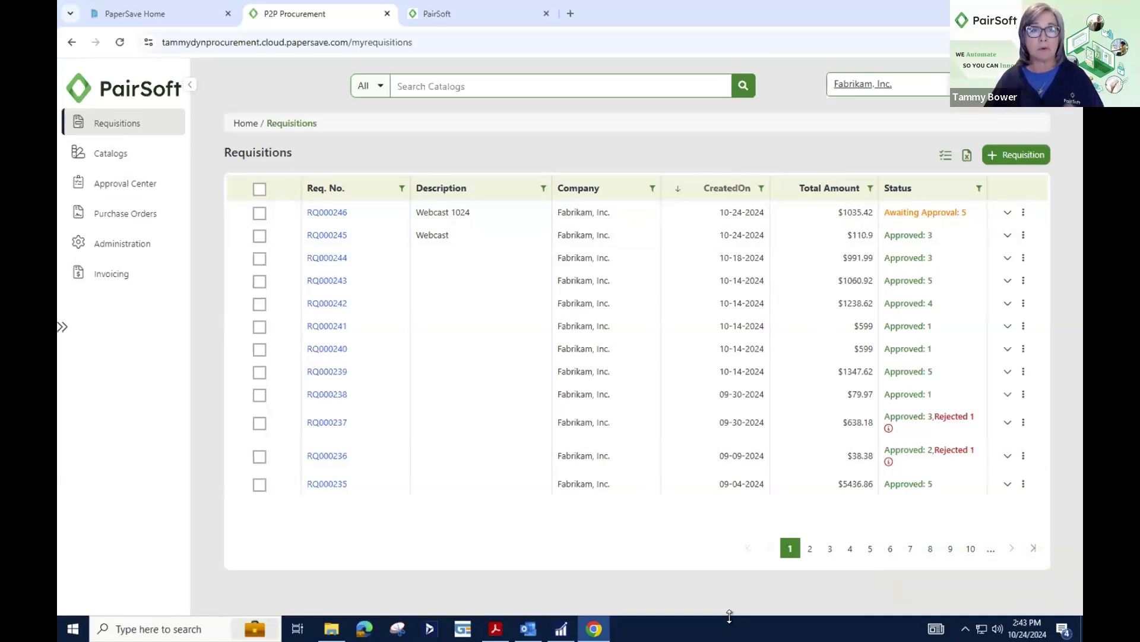
Review the documents pending approval and select the $9.48 Amazon order among the purchase orders
left_click(121, 189)
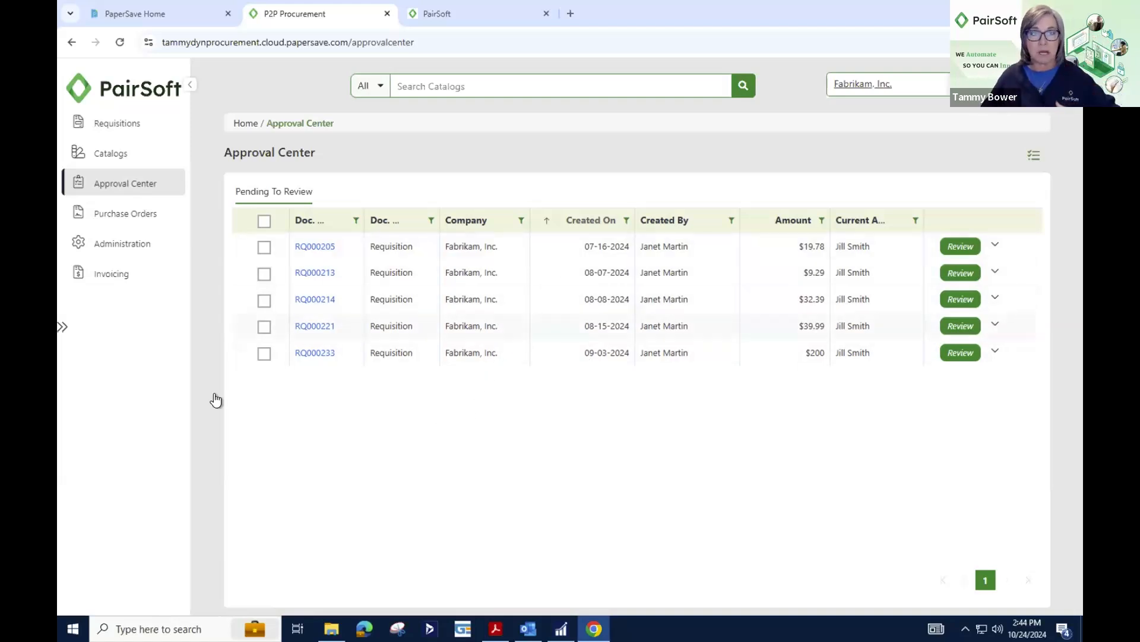
left_click(128, 221)
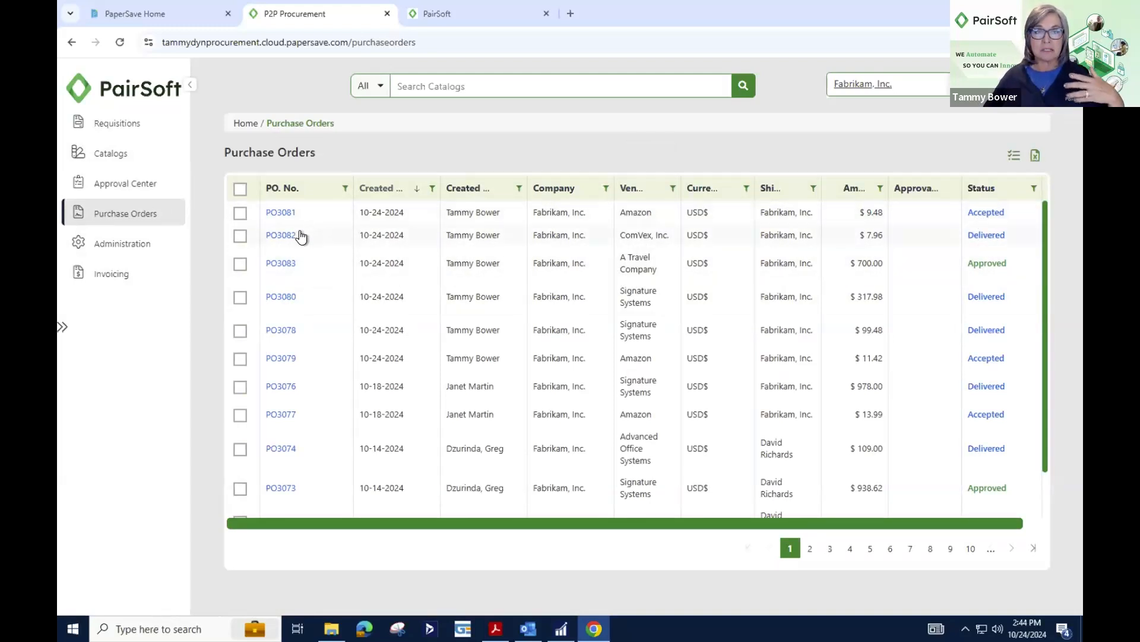
left_click(240, 213)
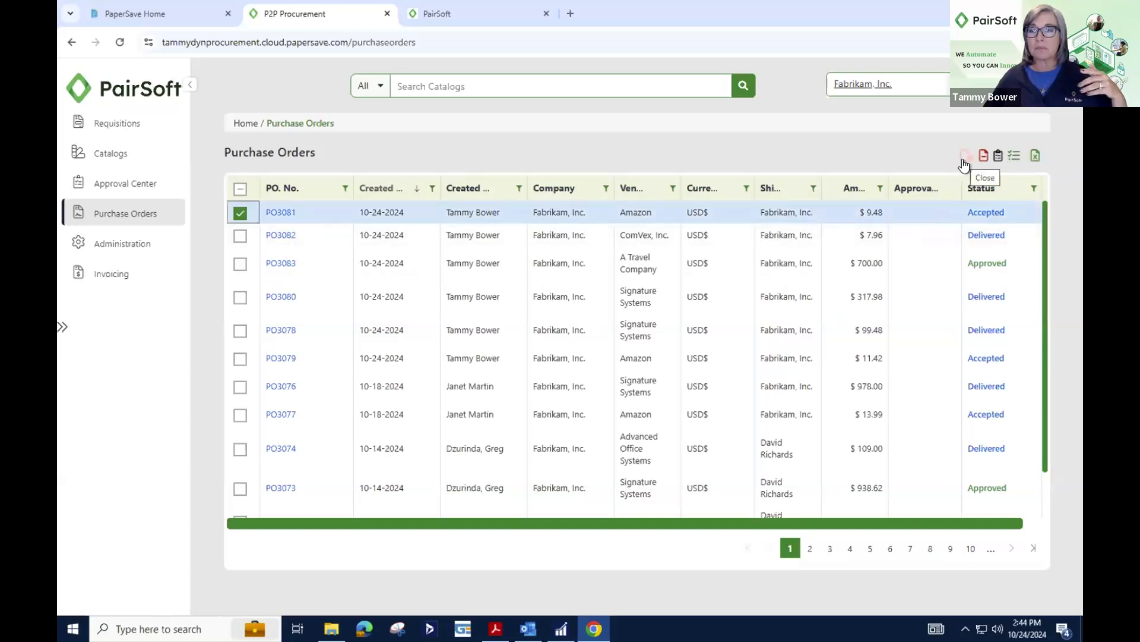
Review purchase order PO3081 and trace requisition RQ000246 to its linked purchase order PO3083
left_click(281, 212)
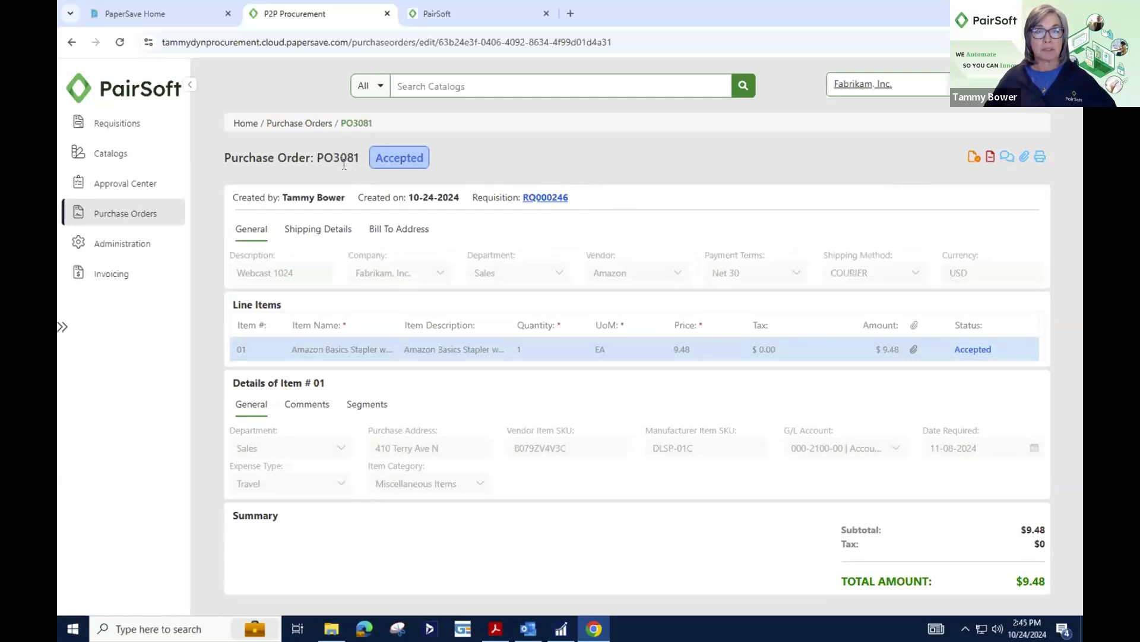
left_click(117, 125)
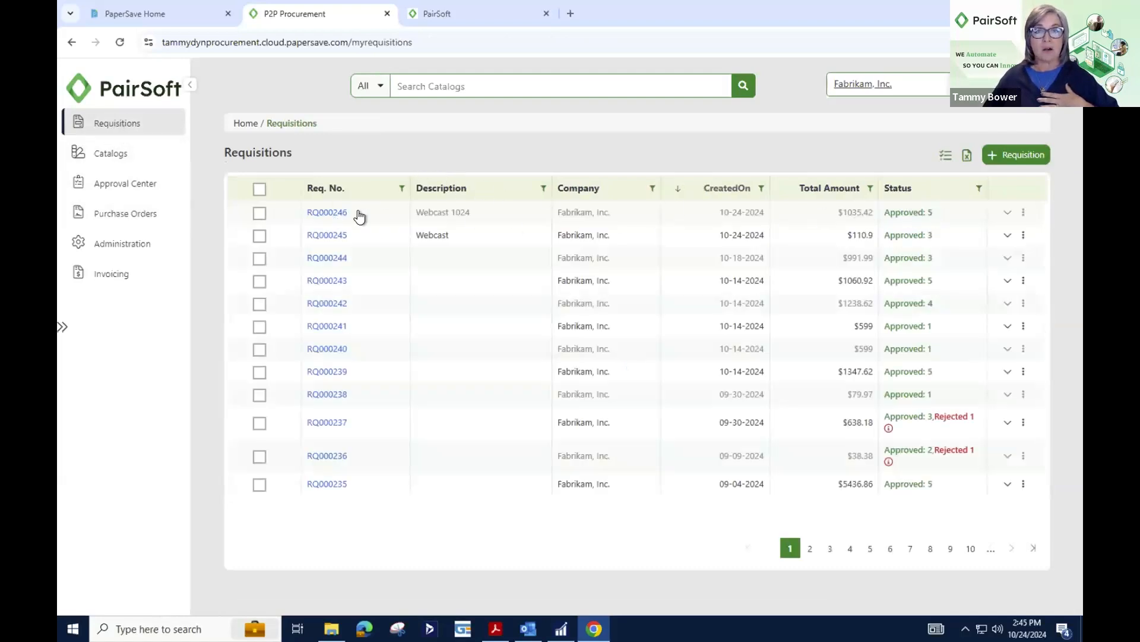
left_click(325, 215)
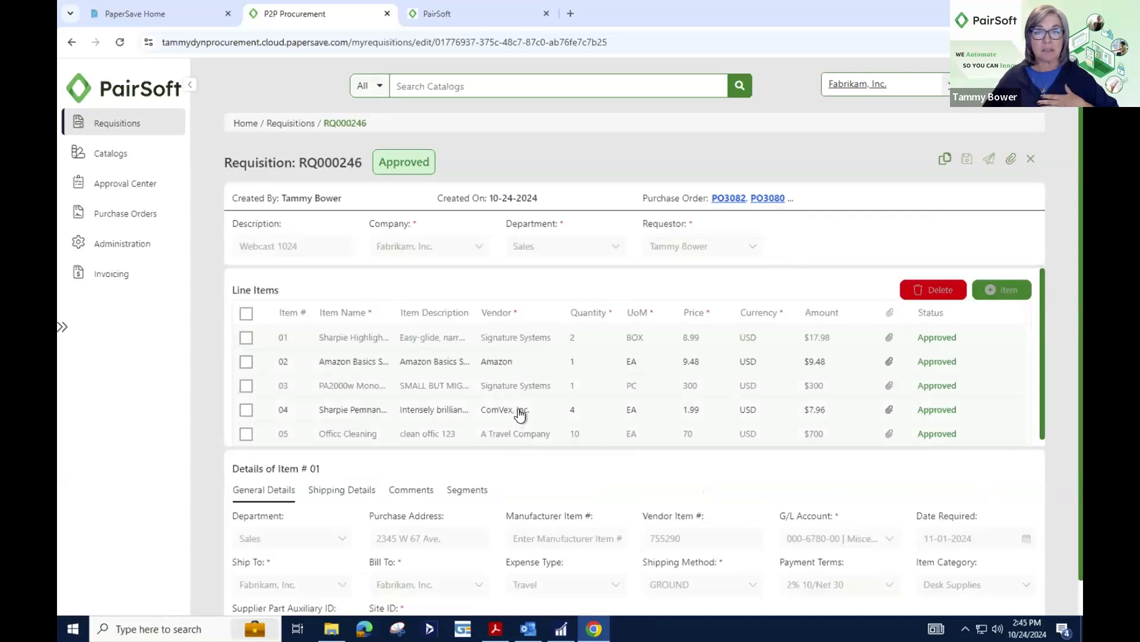
mouse_move(731, 201)
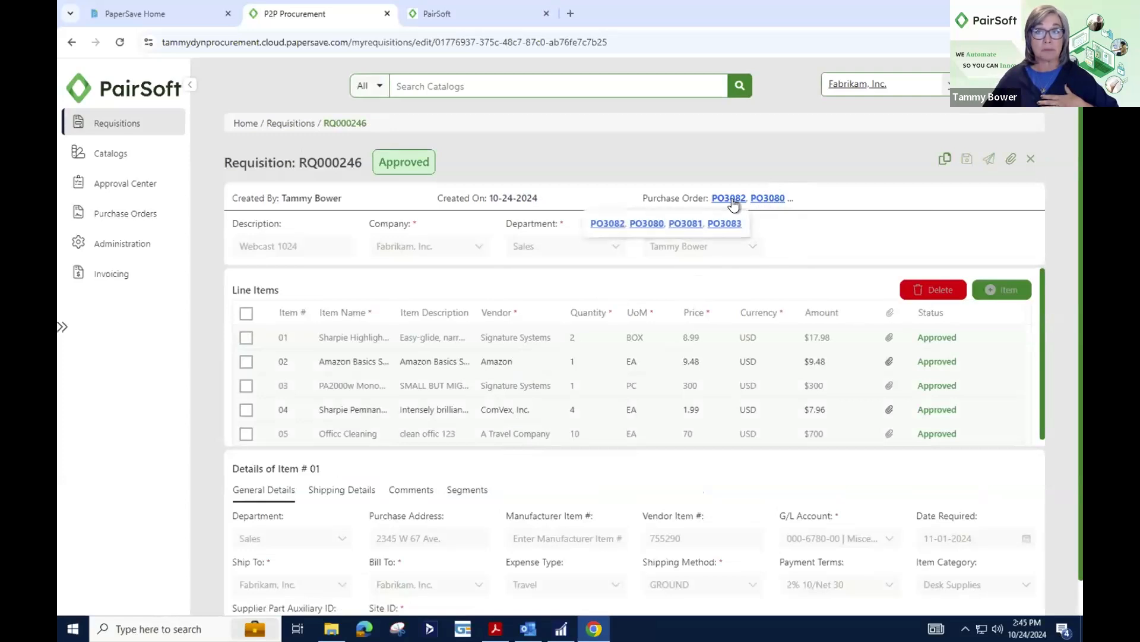
left_click(728, 224)
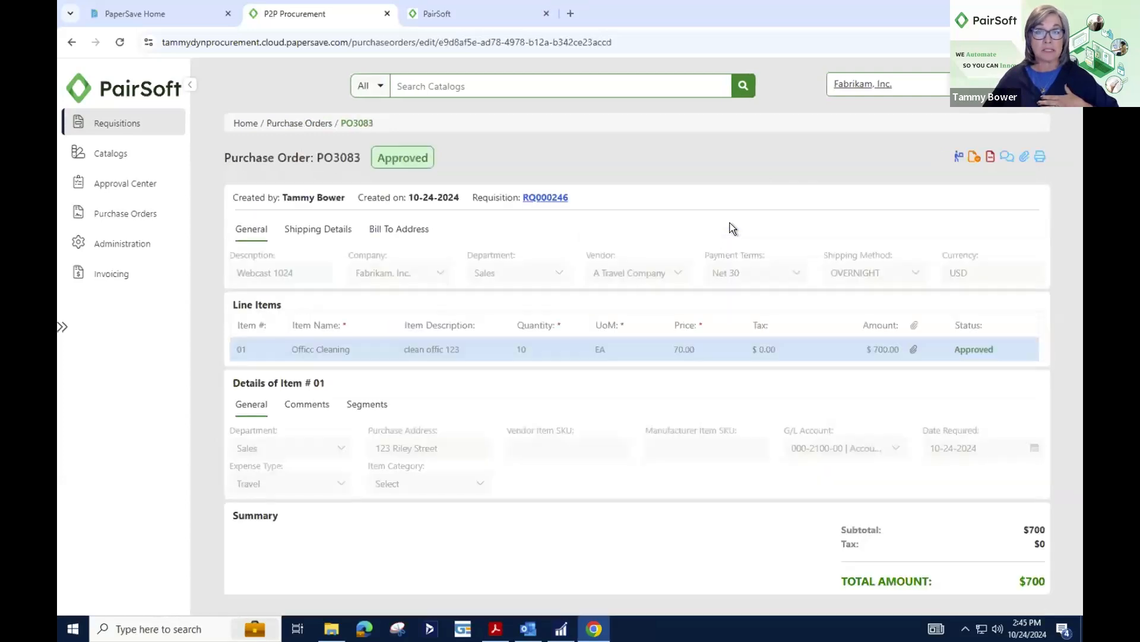
View the printable PDF of purchase order PO3083, close it, and return to the list of purchase orders in Chrome
left_click(1039, 159)
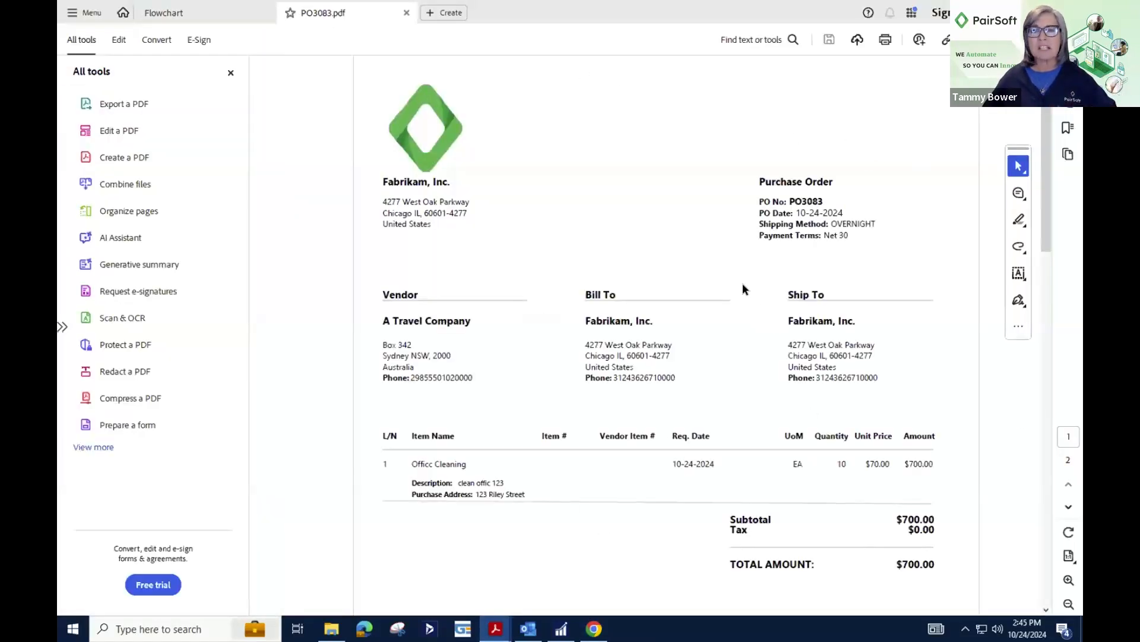
left_click(230, 75)
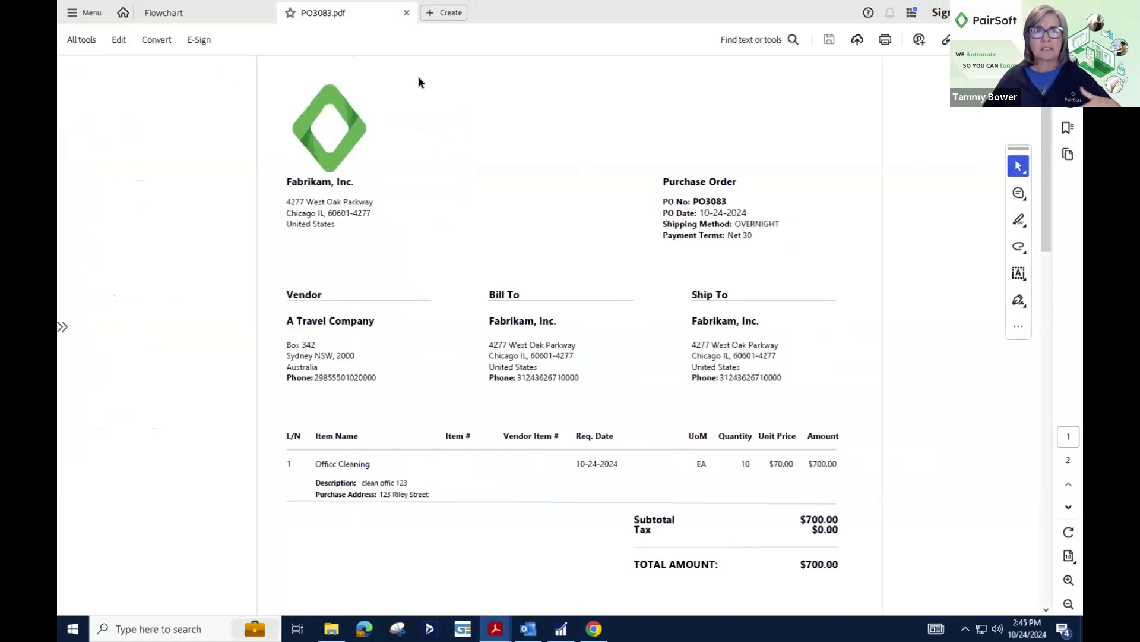
left_click(406, 13)
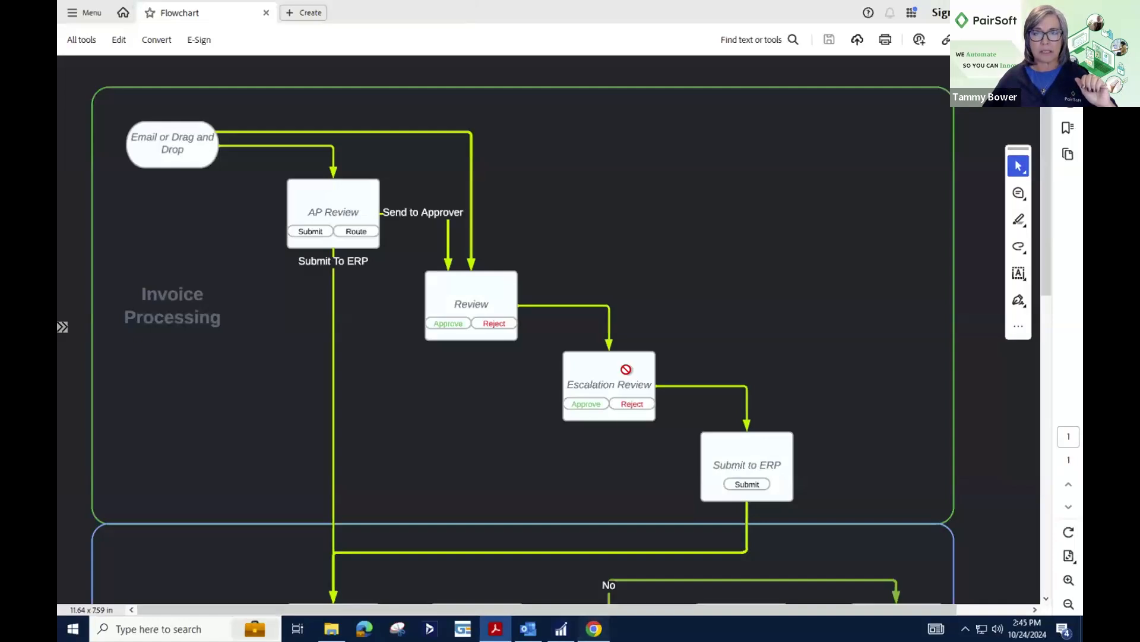
left_click(594, 628)
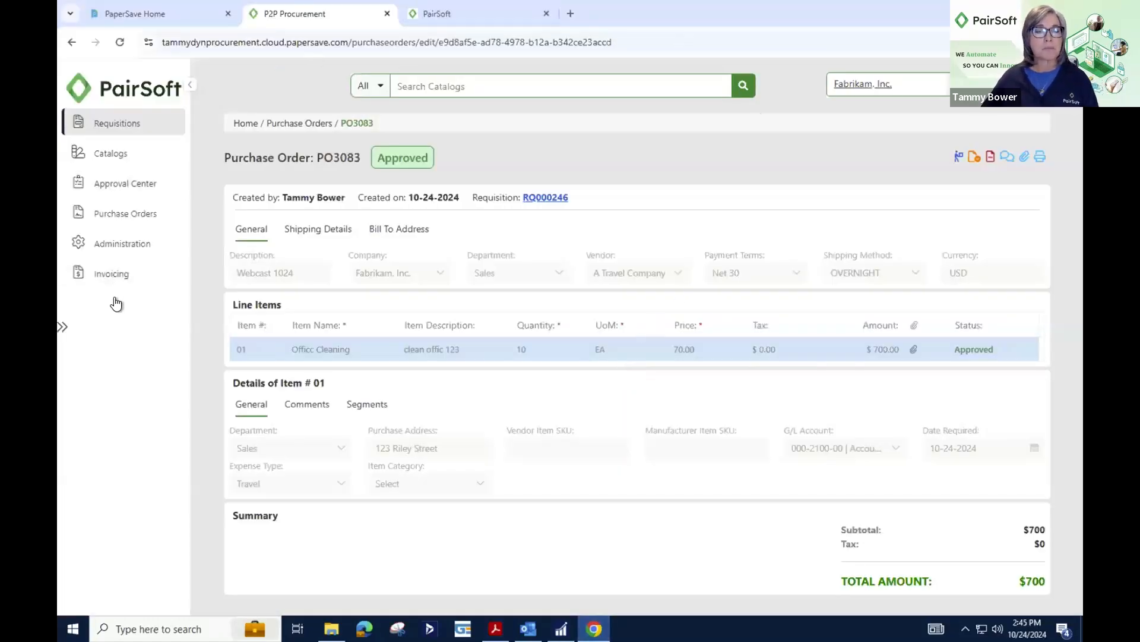
left_click(108, 214)
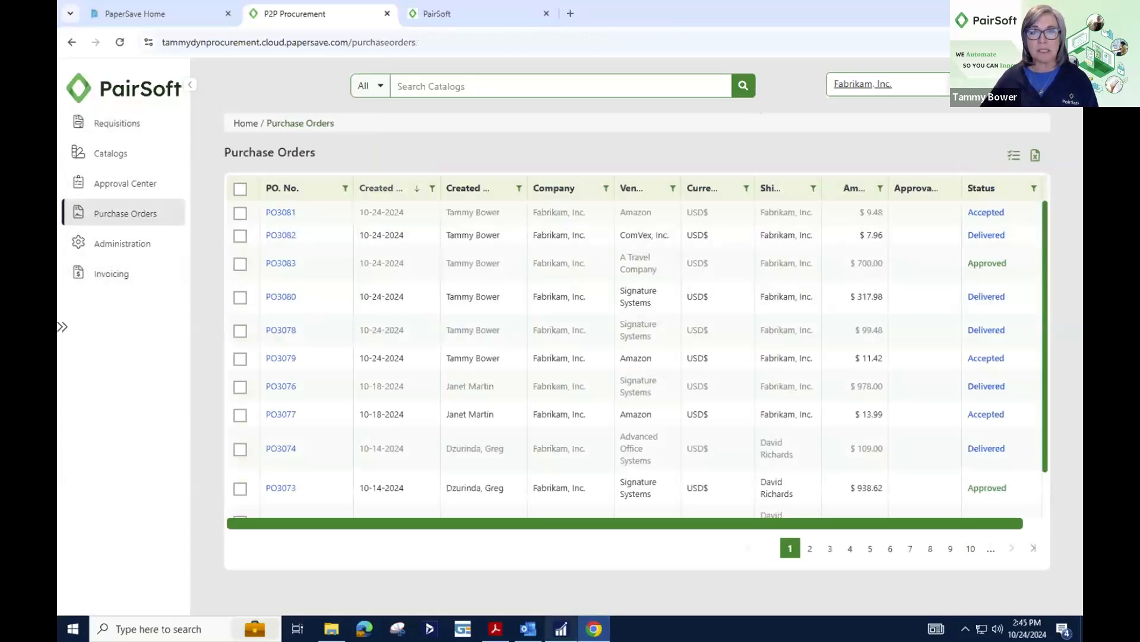
Switch to Microsoft Dynamics GP and bring up the PO number lookup in Purchase Order Entry
mouse_move(561, 628)
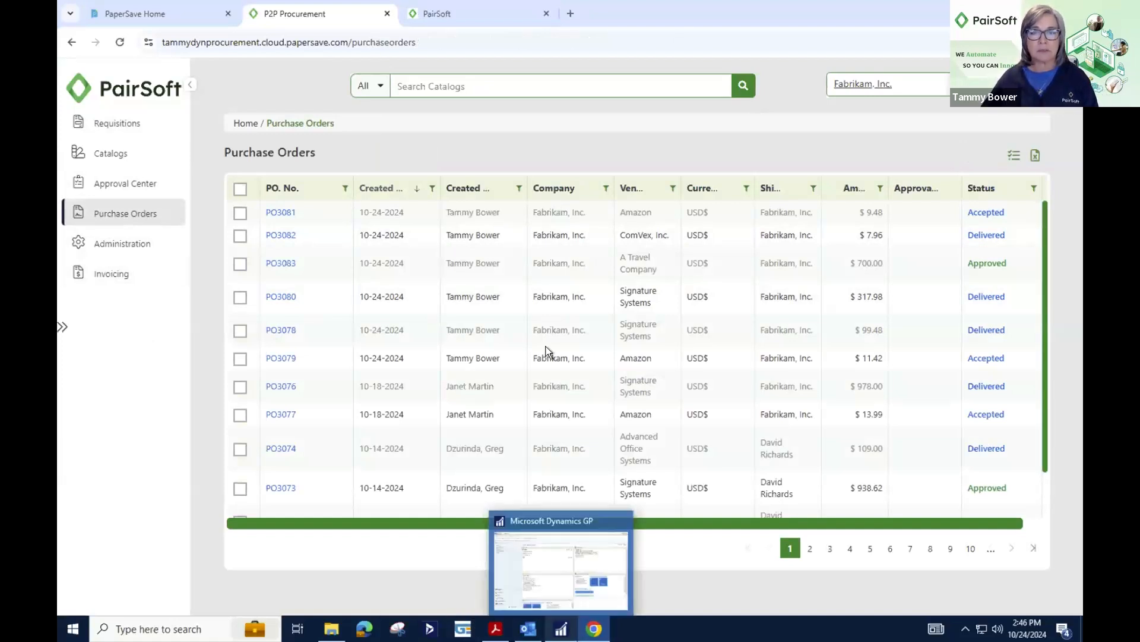
left_click(565, 553)
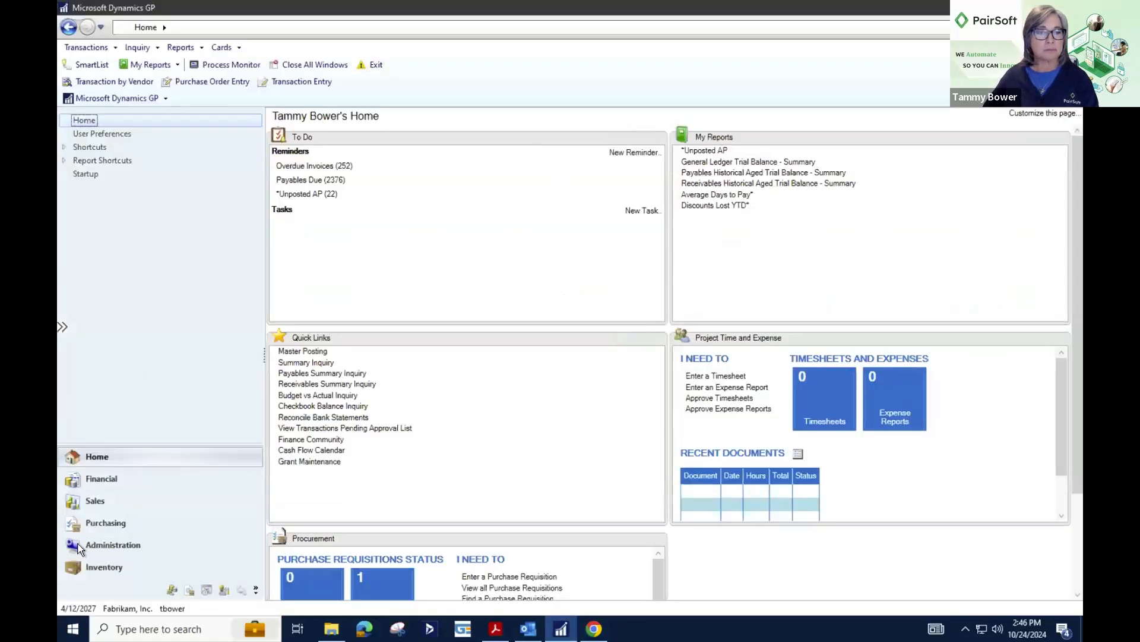
left_click(113, 523)
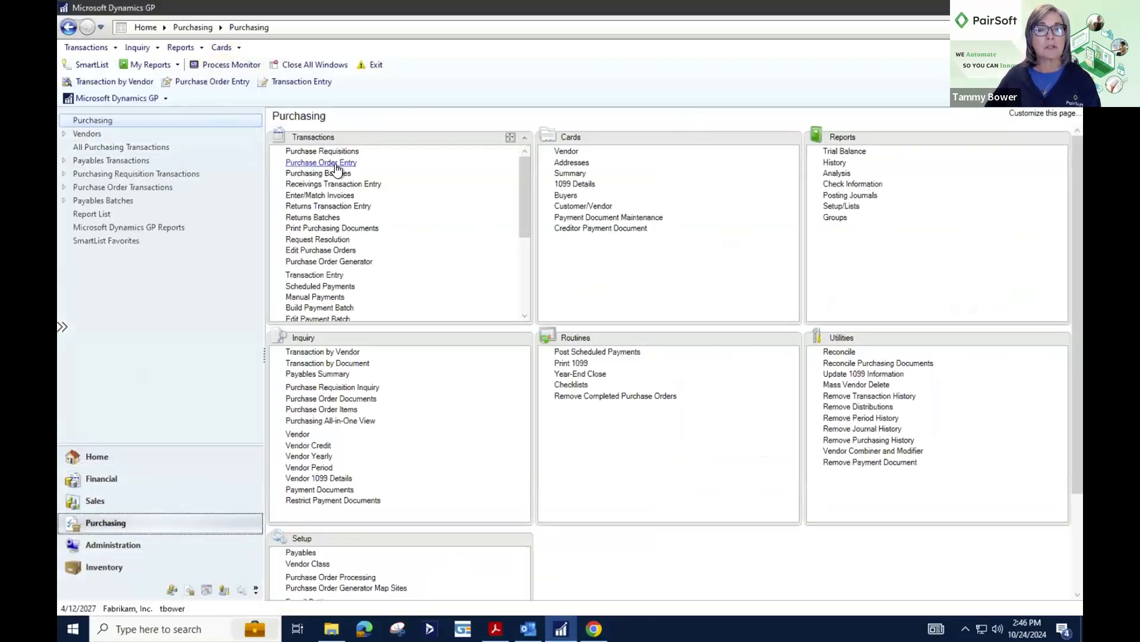
left_click(336, 165)
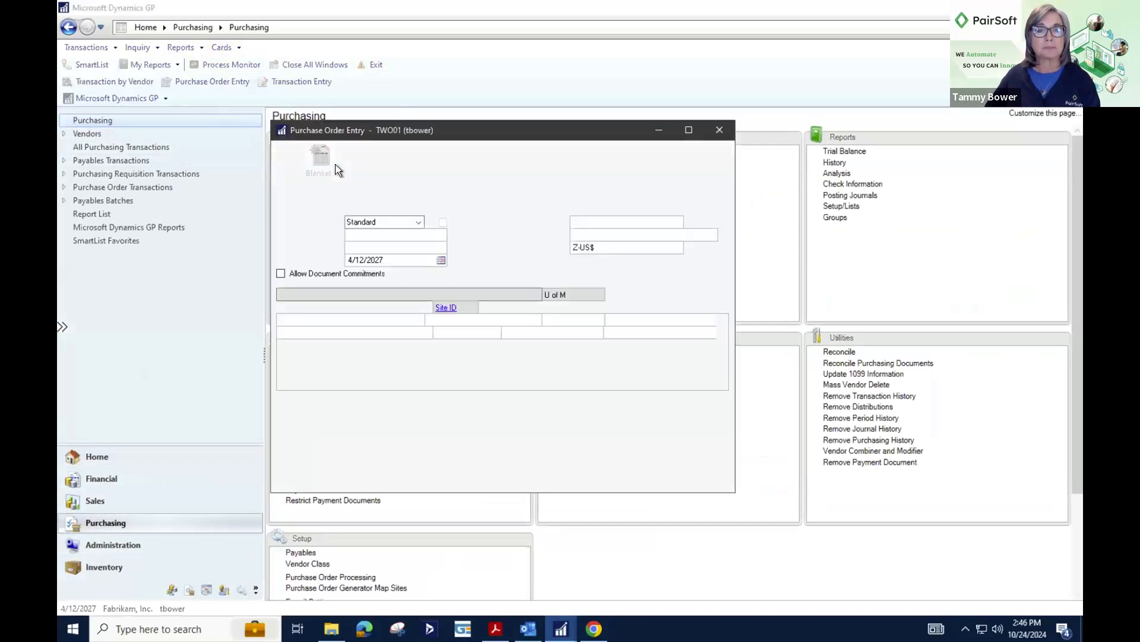
left_click(430, 236)
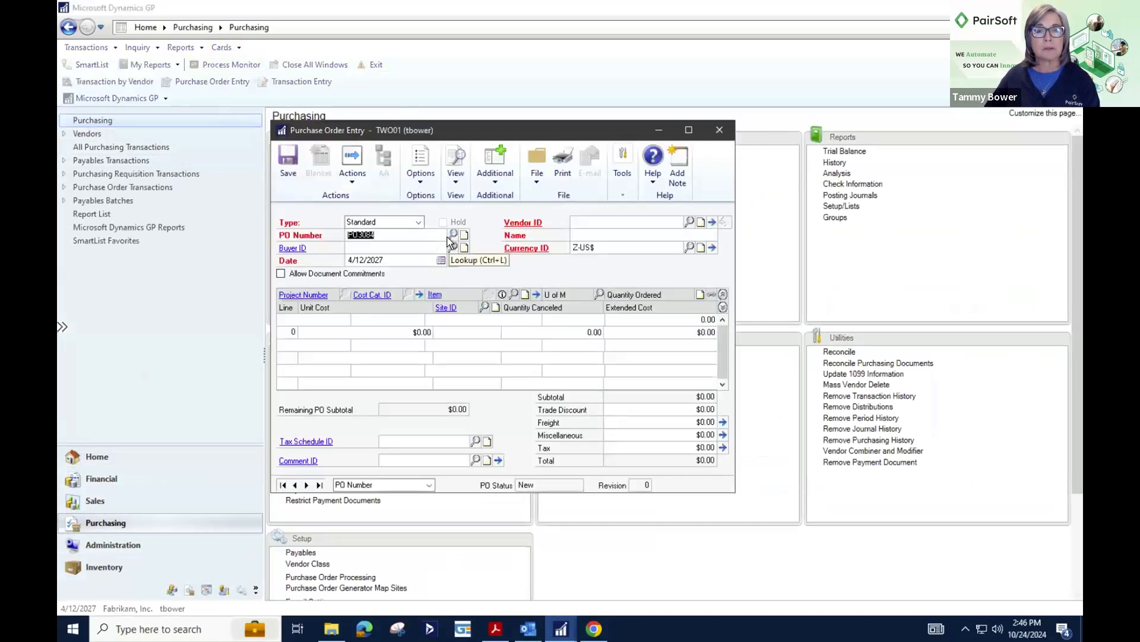
left_click(450, 233)
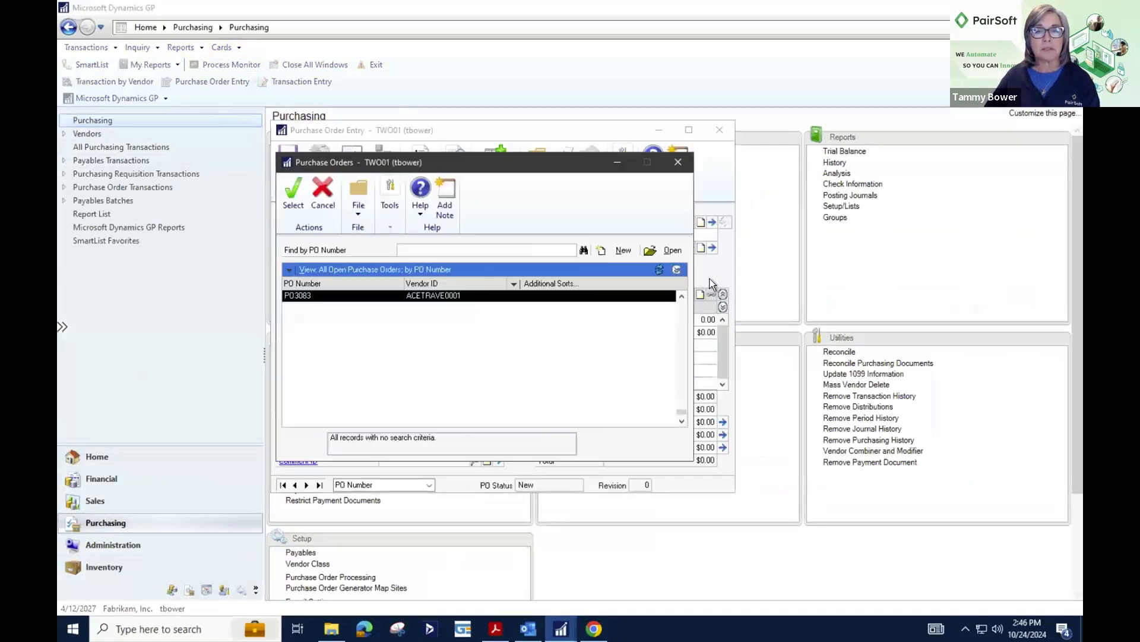
Find Amazon purchase order PO3081 in the lookup, view it in Purchase Order Entry, and close the window
left_click(682, 294)
left_click(682, 294)
left_click(682, 294)
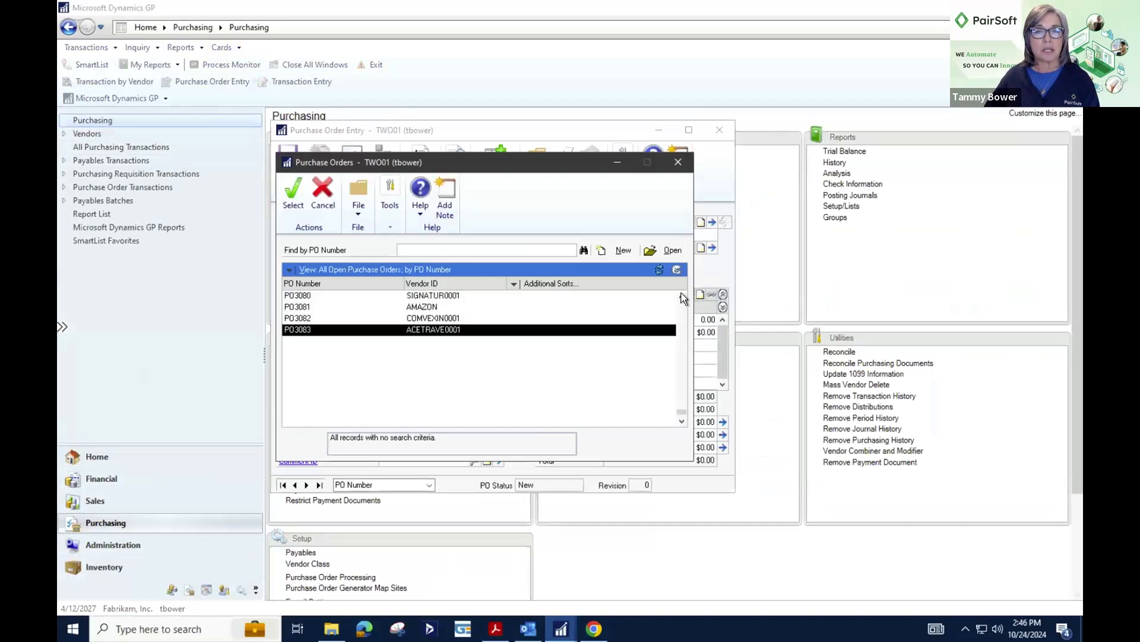
left_click(682, 294)
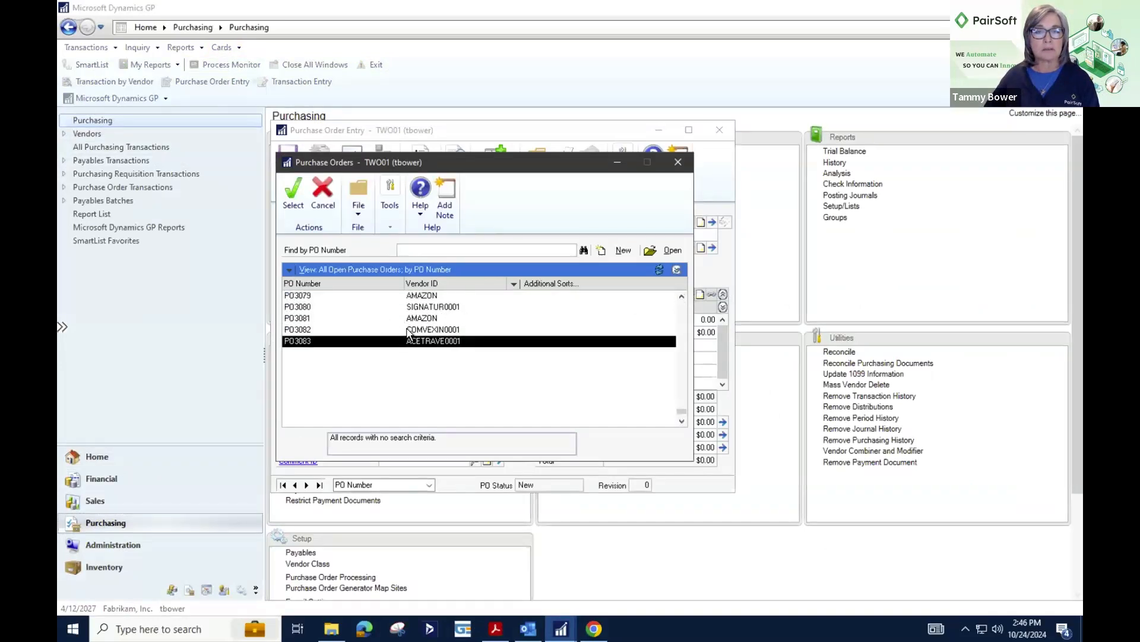
double_click(358, 318)
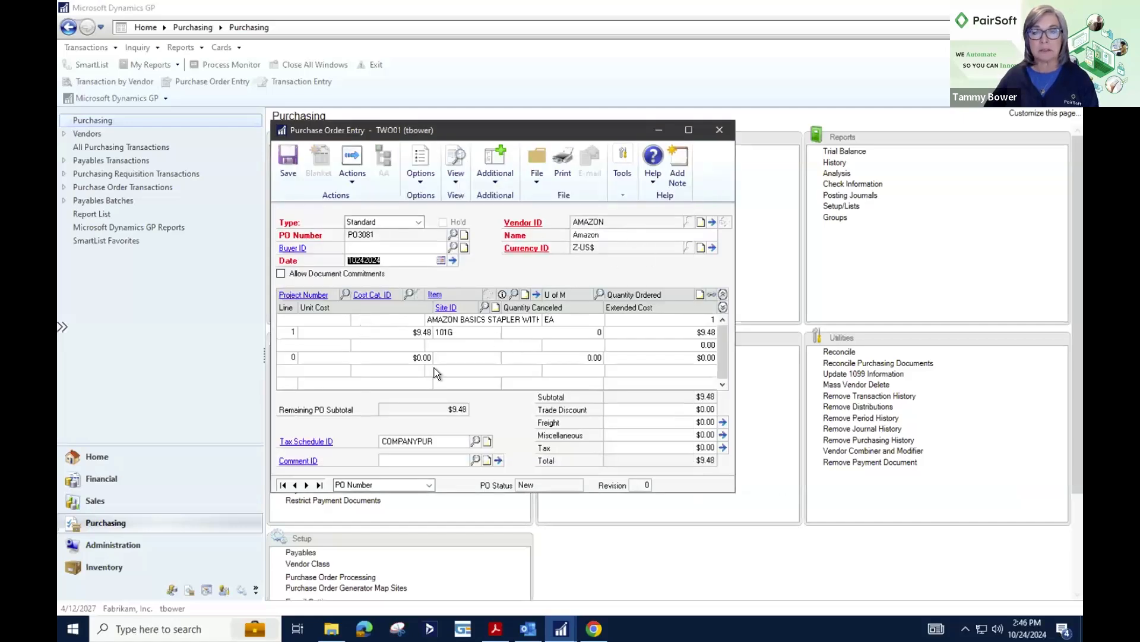
left_click(718, 130)
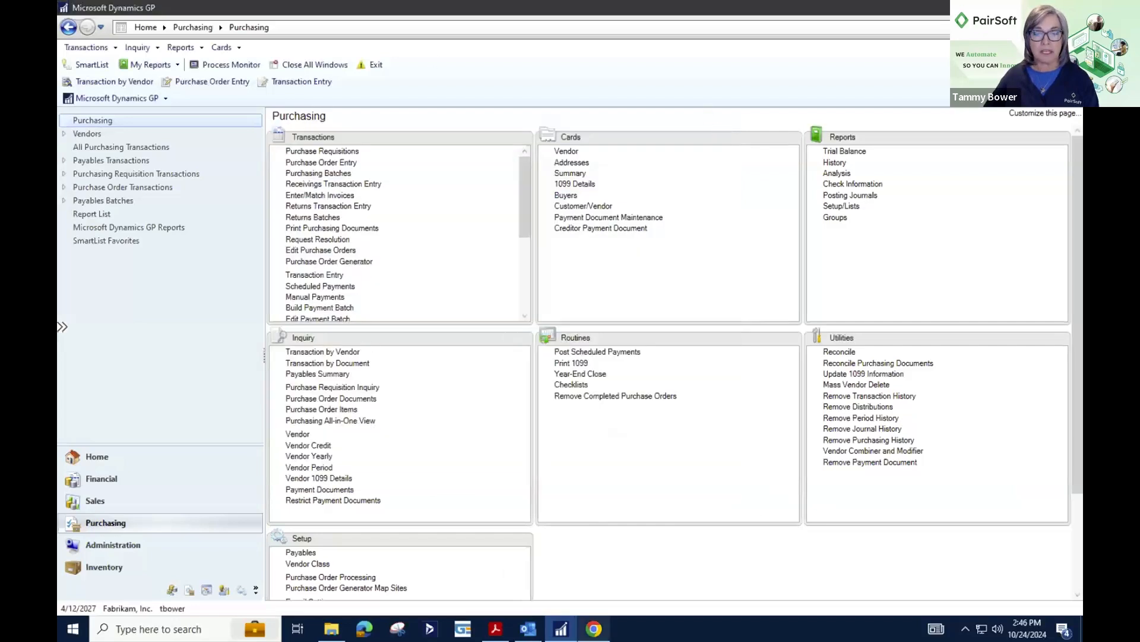
Switch back to P2P Procurement in Chrome, review the requisitions and the catalog home, and return to the PaperSave home page
mouse_move(594, 629)
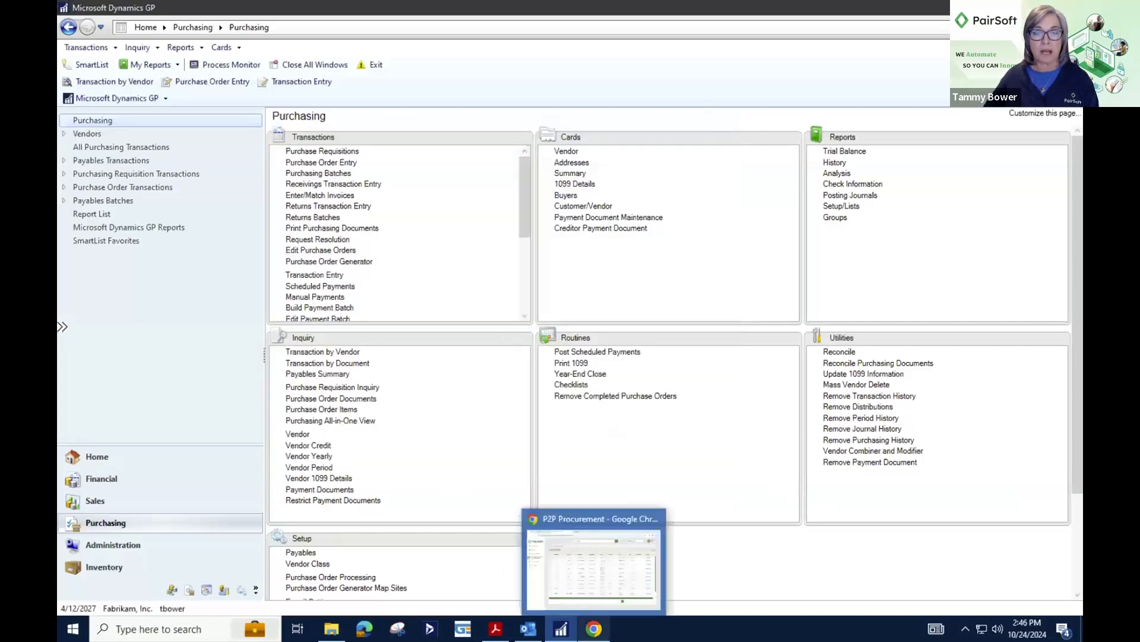
left_click(590, 565)
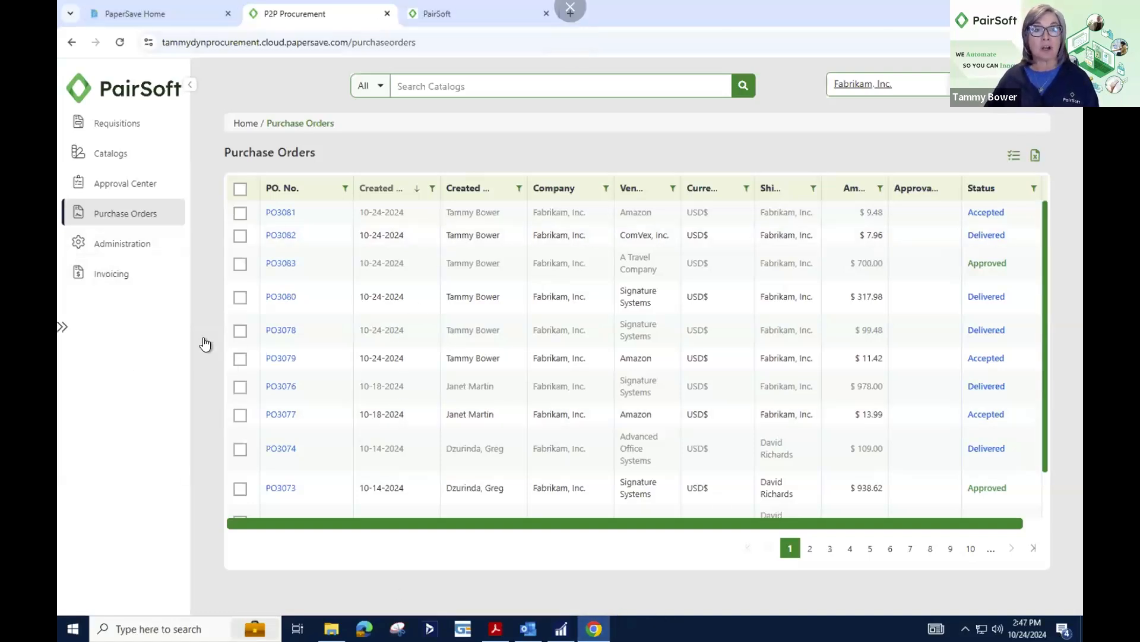
left_click(113, 125)
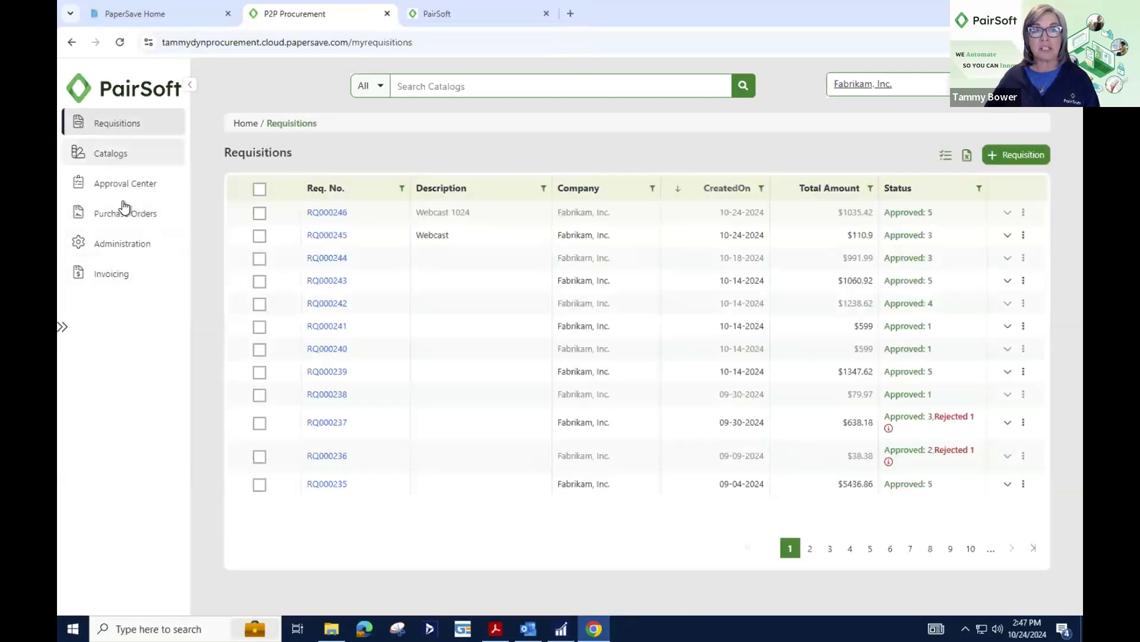
left_click(116, 155)
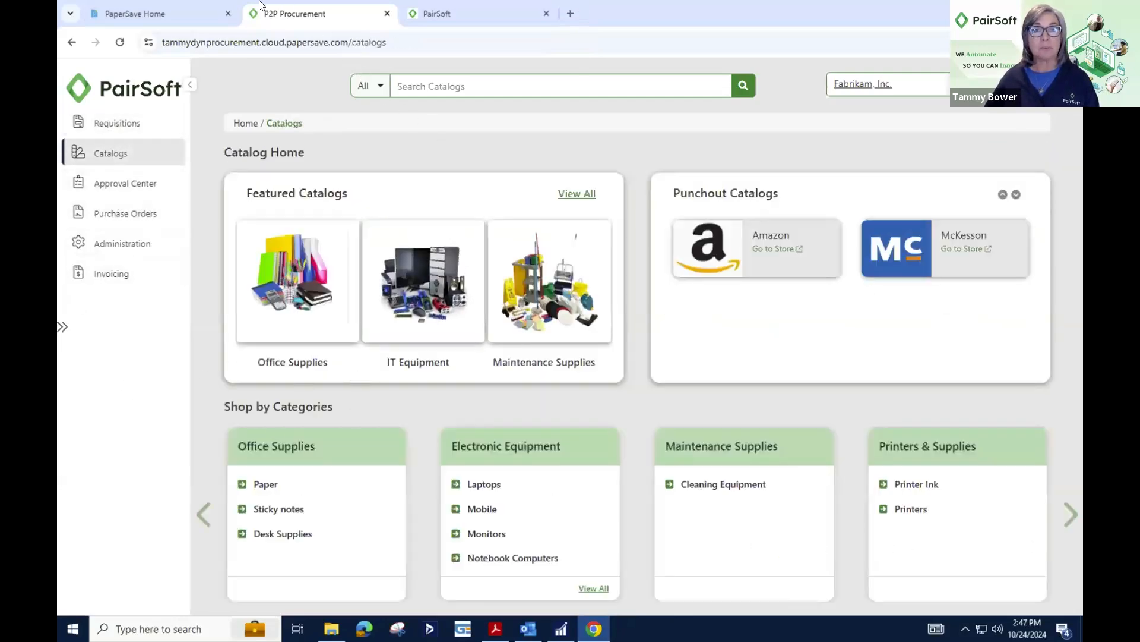
left_click(202, 16)
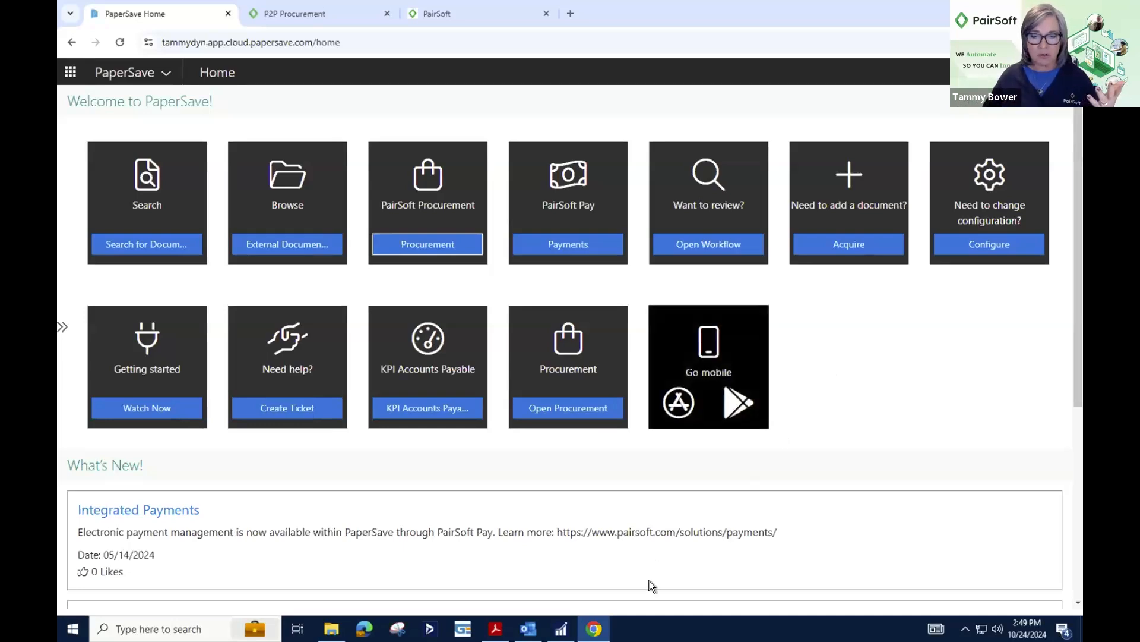
Switch to Outlook and move the 10/17/2024 10:42 AM CAMSBB-FE email from Sent Items to the "GP Non PO Invoice Automation Str Fields Email J" folder
left_click(528, 629)
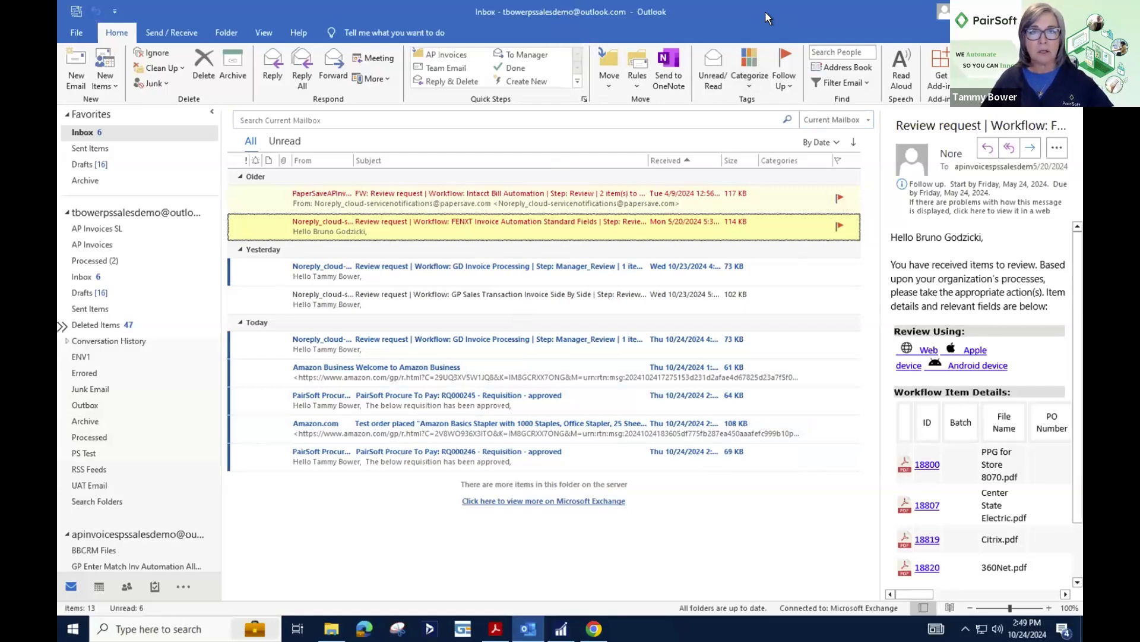
left_click(83, 148)
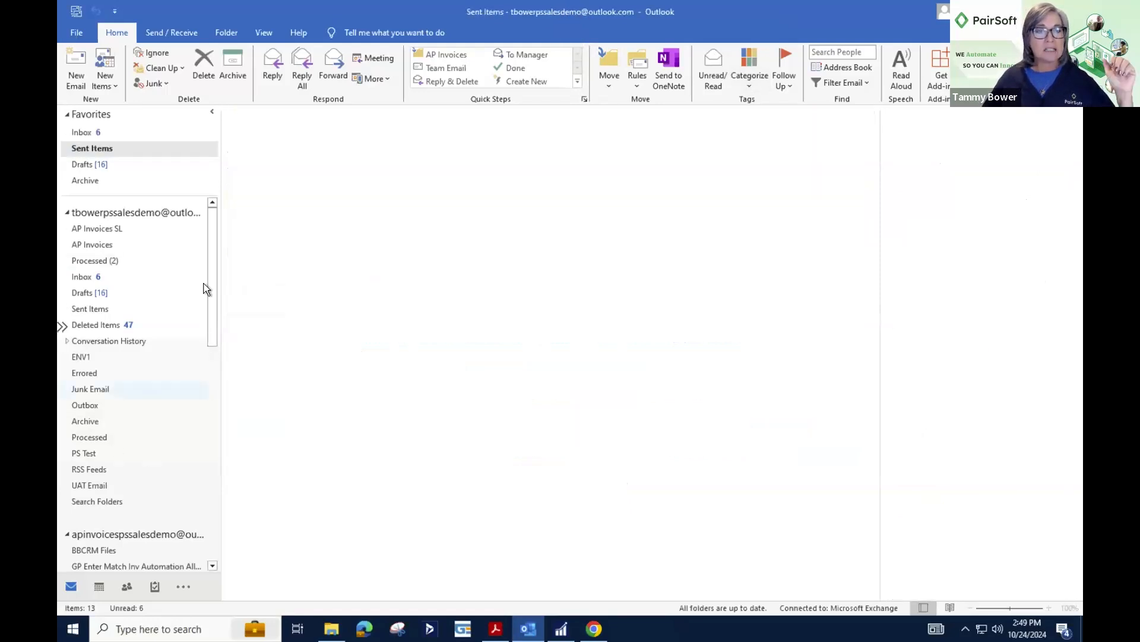
left_click_drag(205, 280, 209, 376)
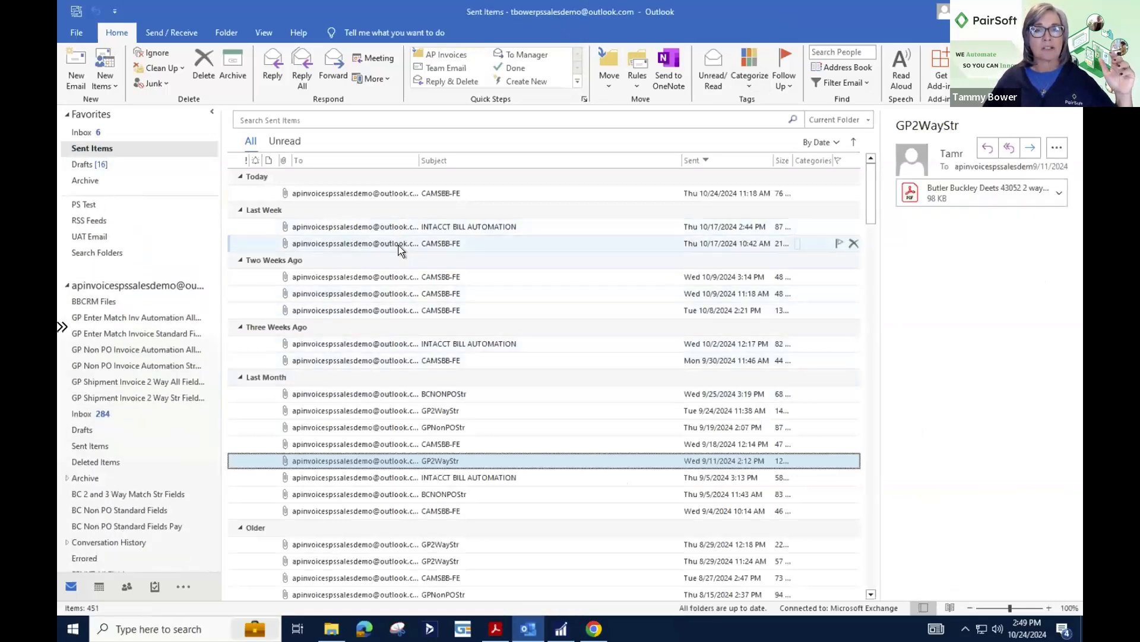
left_click_drag(398, 245, 134, 365)
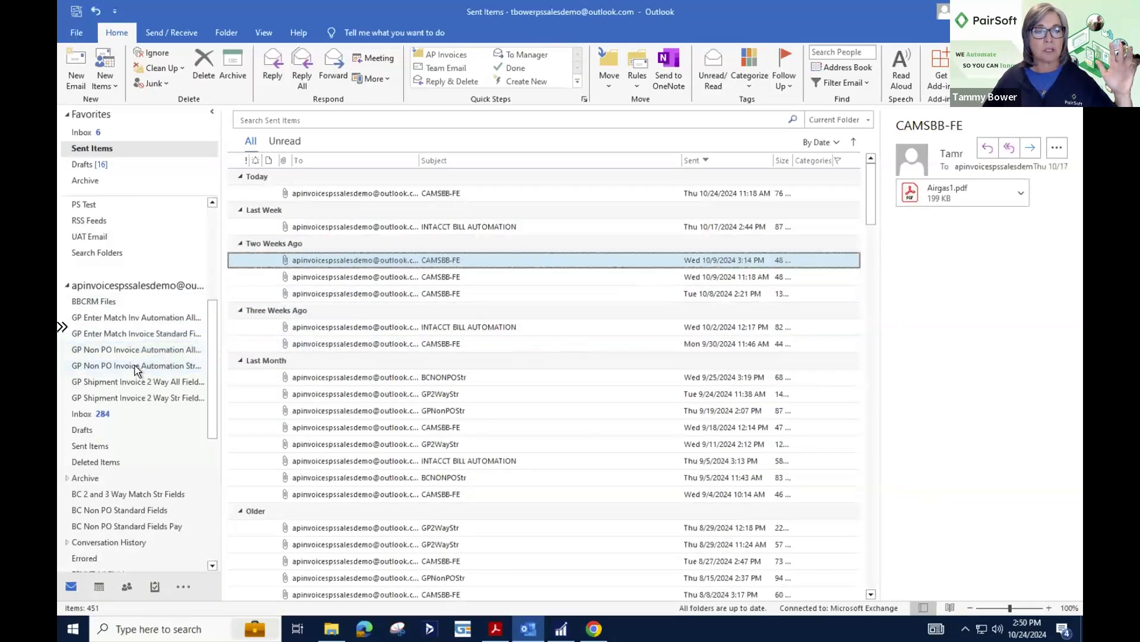
left_click(135, 365)
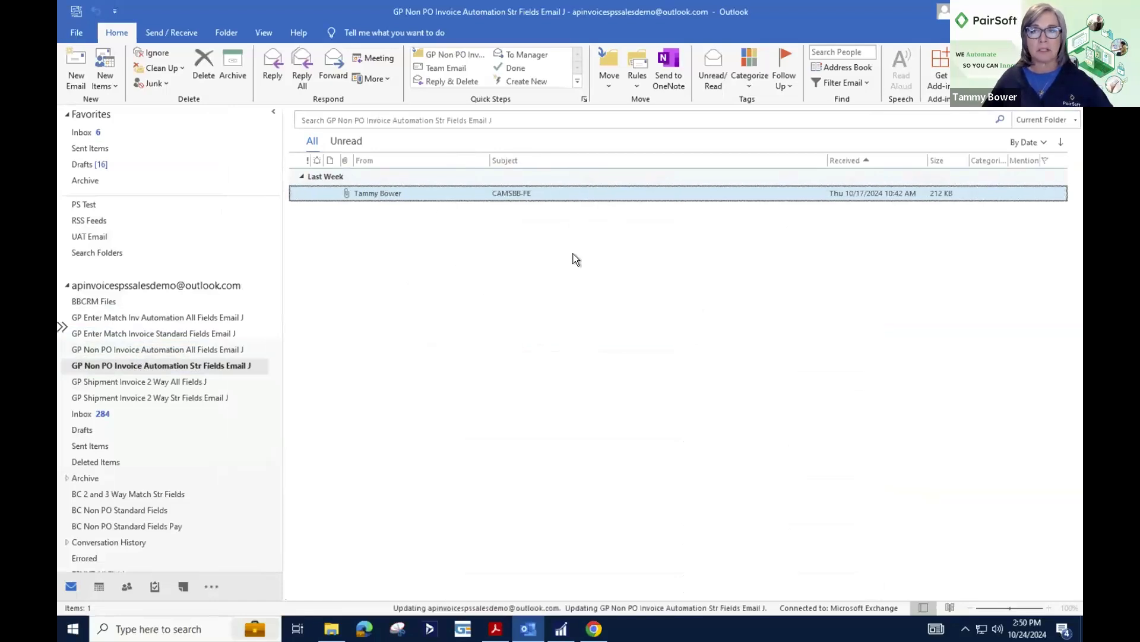
double_click(525, 195)
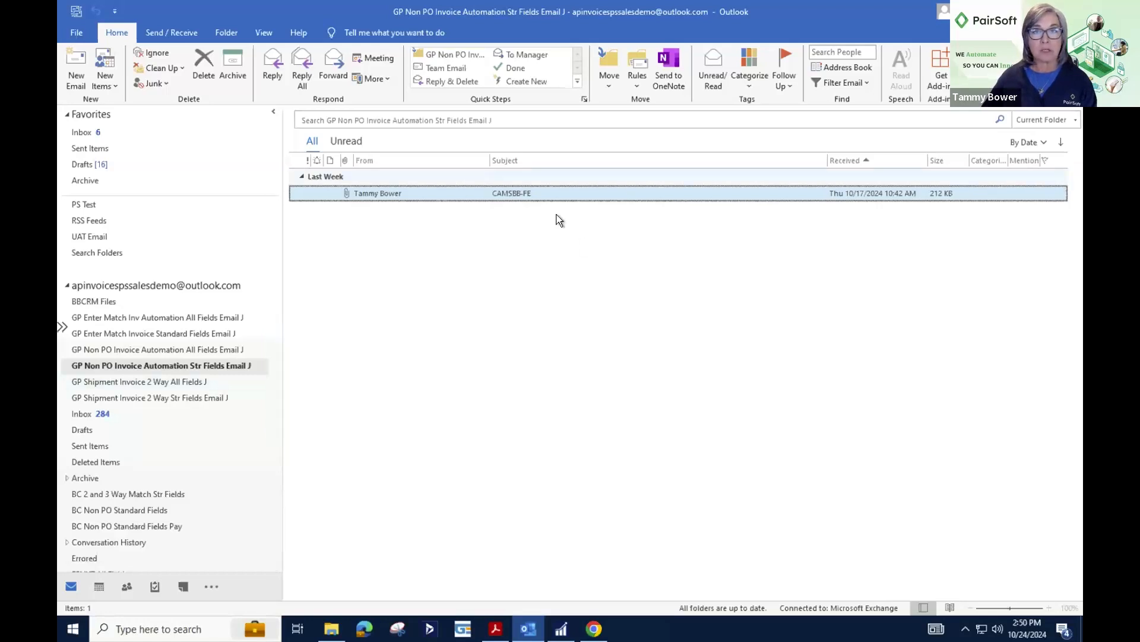
Review the Processed and GP Enter Match invoice mail folders, and switch back to the PaperSave home page in Chrome
left_click_drag(274, 369, 274, 475)
scroll(274, 475, "down", 1)
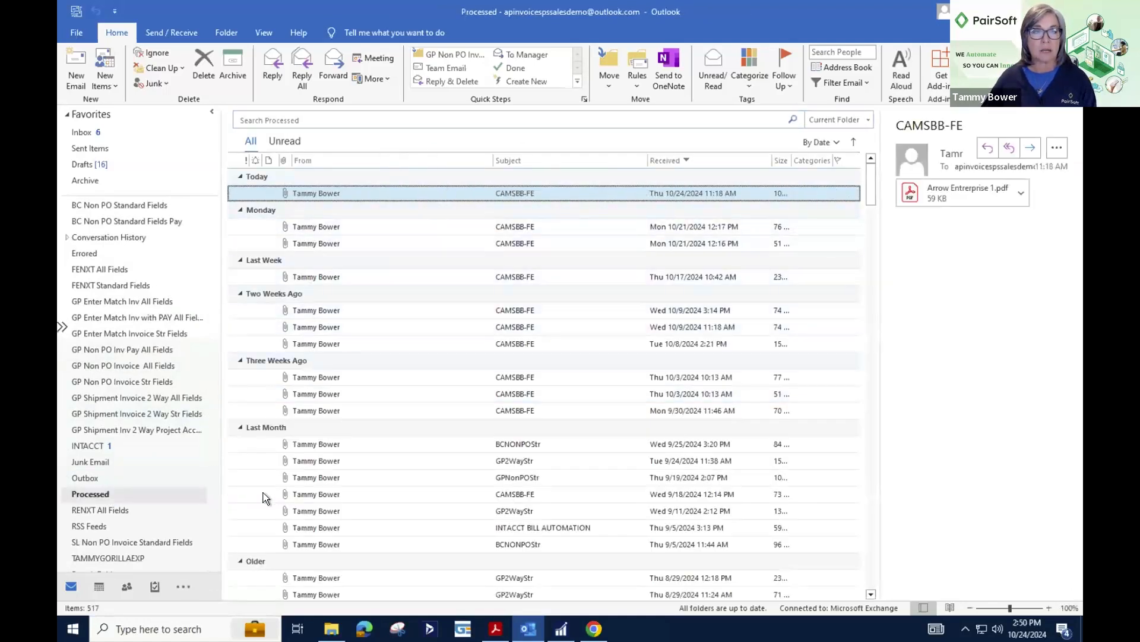
left_click(131, 333)
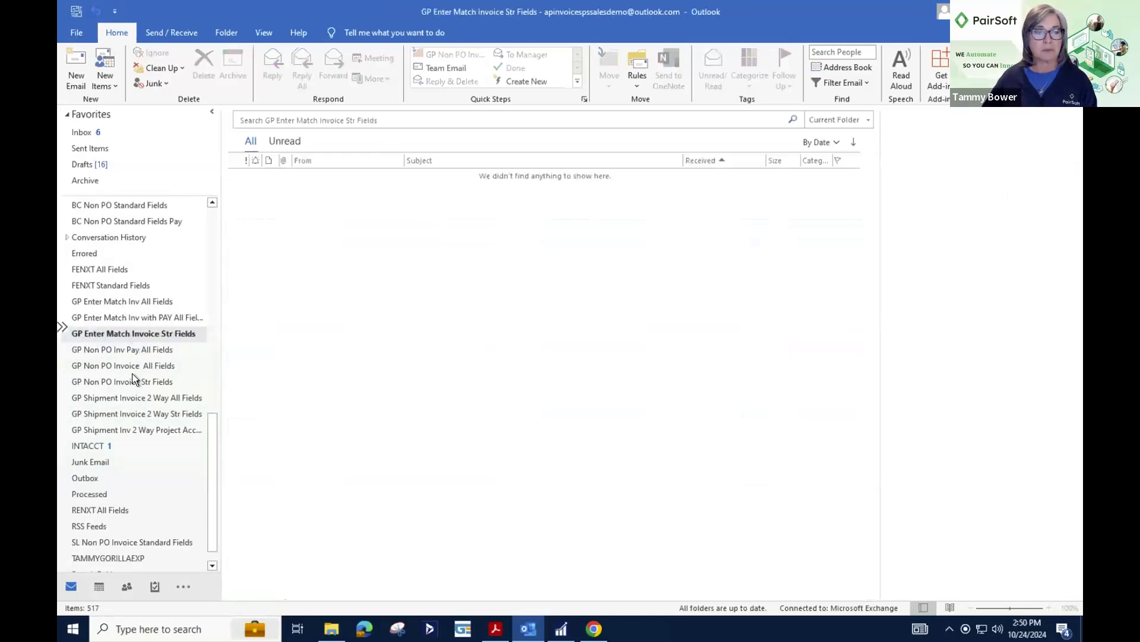
left_click(133, 317)
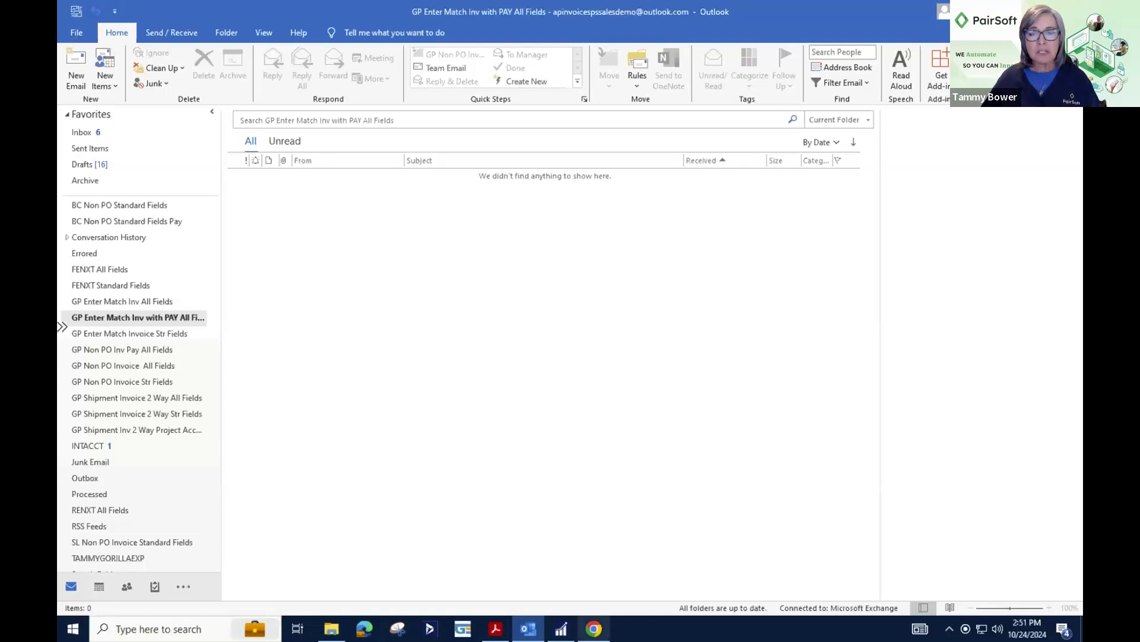
mouse_move(594, 628)
left_click(593, 576)
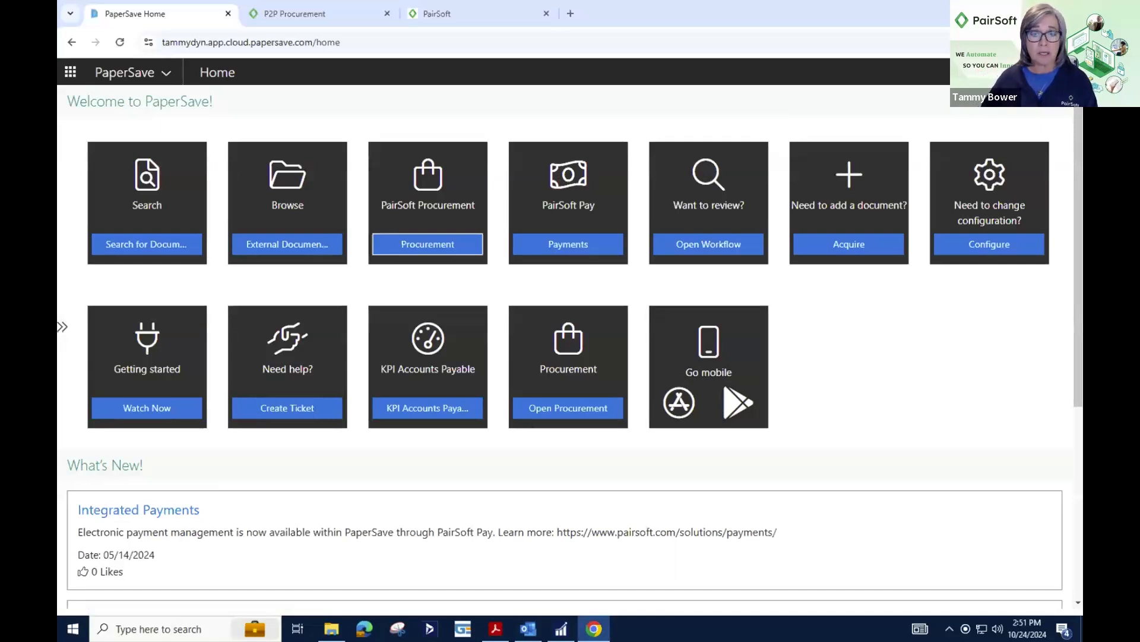
Switch to the Flowchart PDF in Acrobat, review the invoice and payment processing stages, and return to the PaperSave workflow dashboard in Chrome
mouse_move(495, 628)
left_click(497, 549)
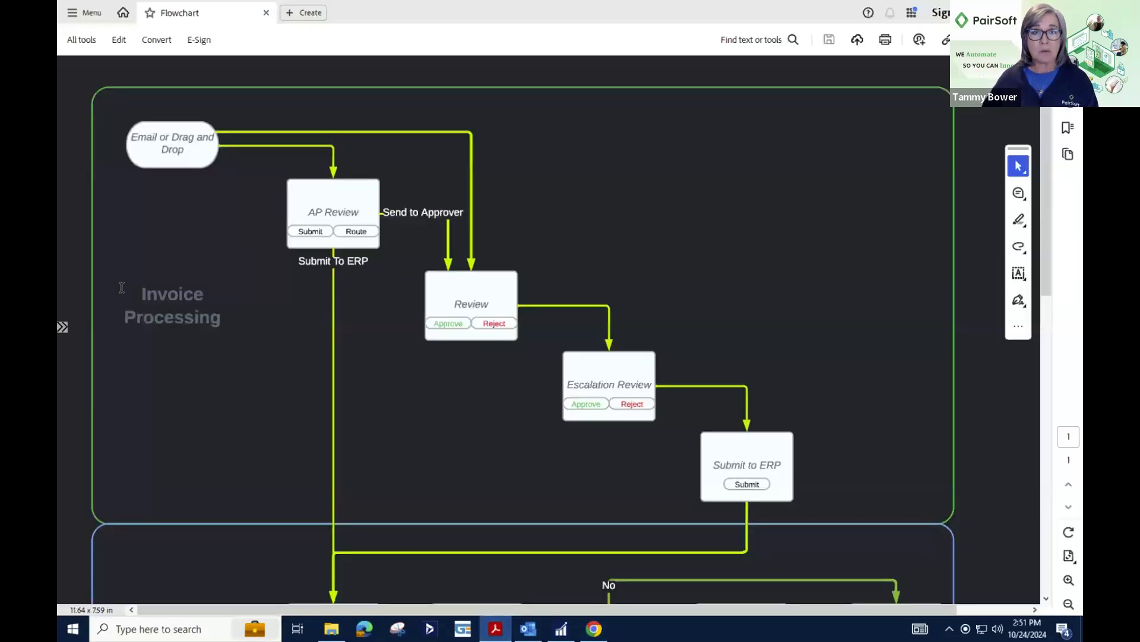
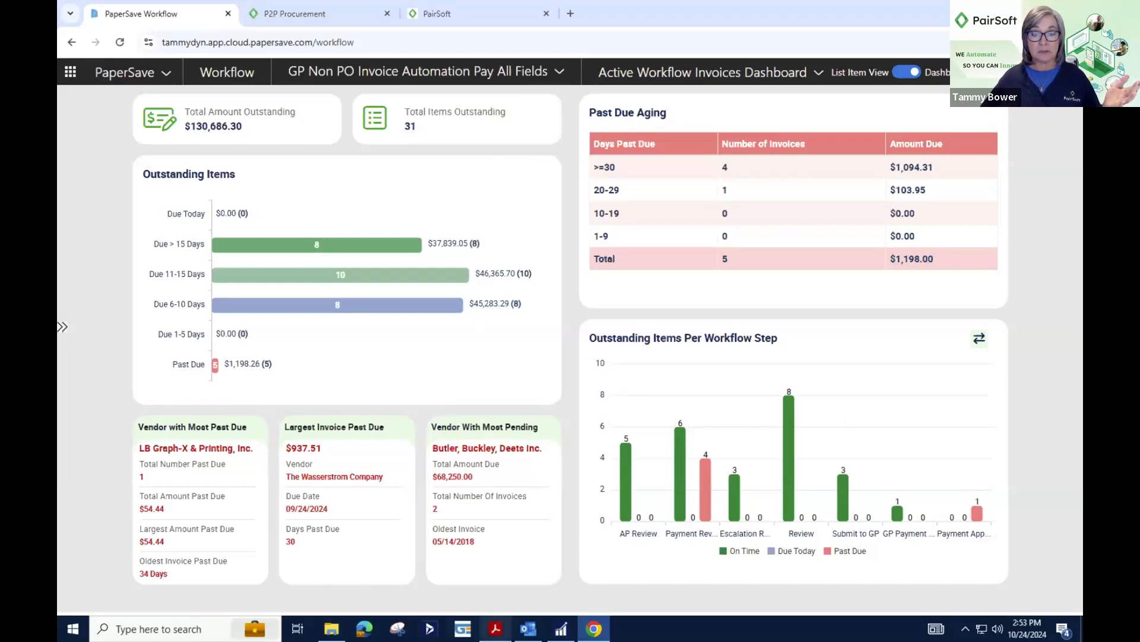
left_click(495, 628)
scroll(561, 464, "down", 3)
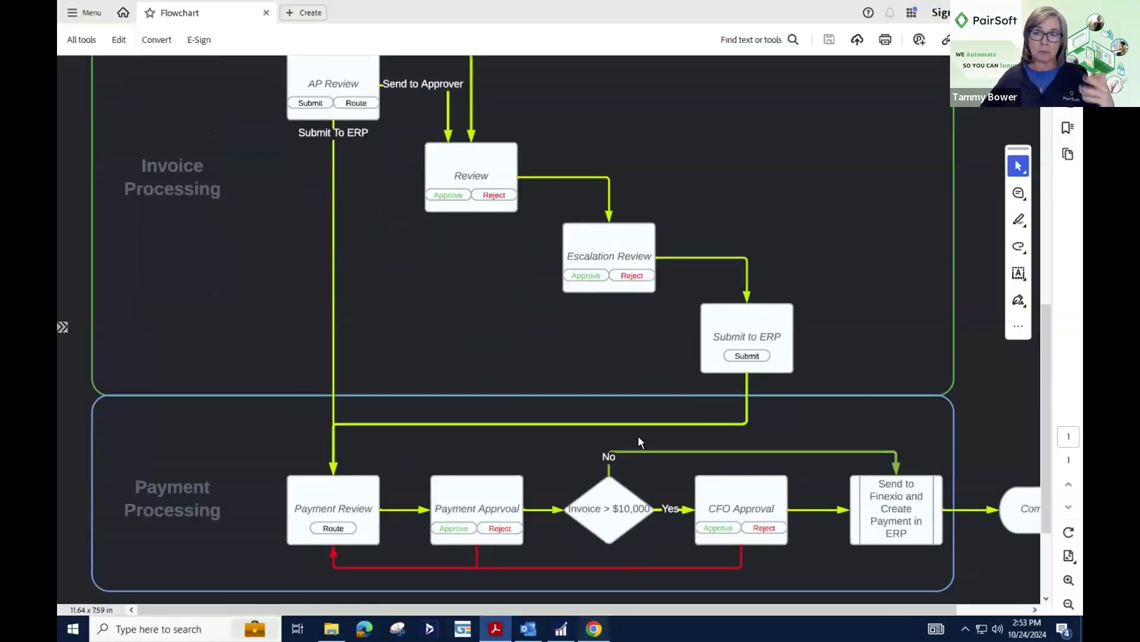
left_click(594, 628)
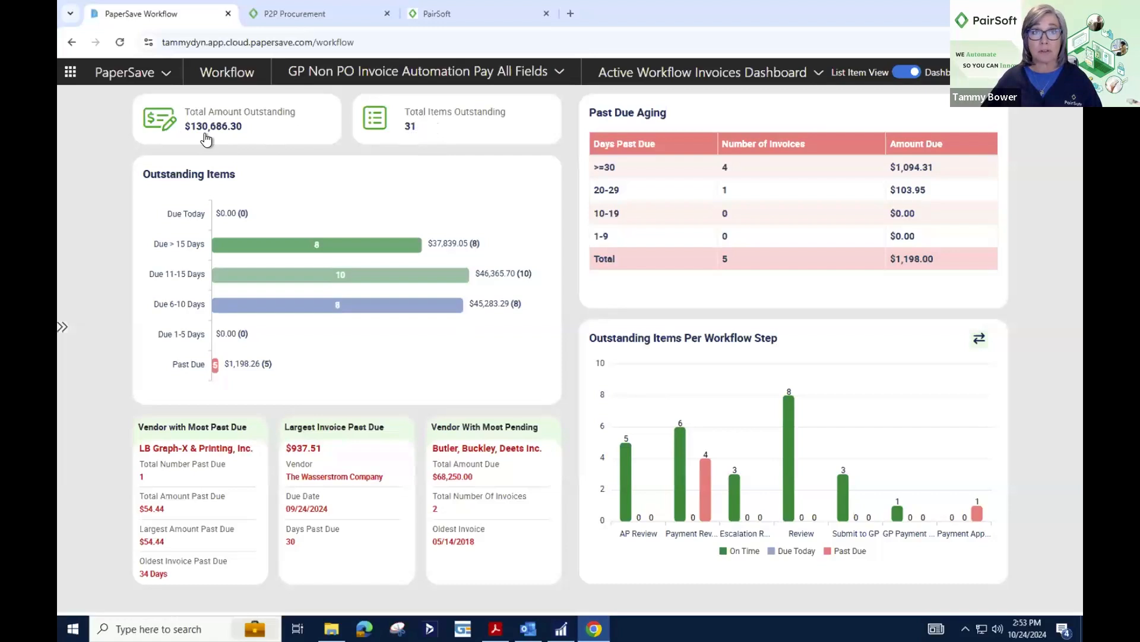
Review the list of past due outstanding items, close it, and switch the workflow step chart to outstanding items per user
mouse_move(262, 256)
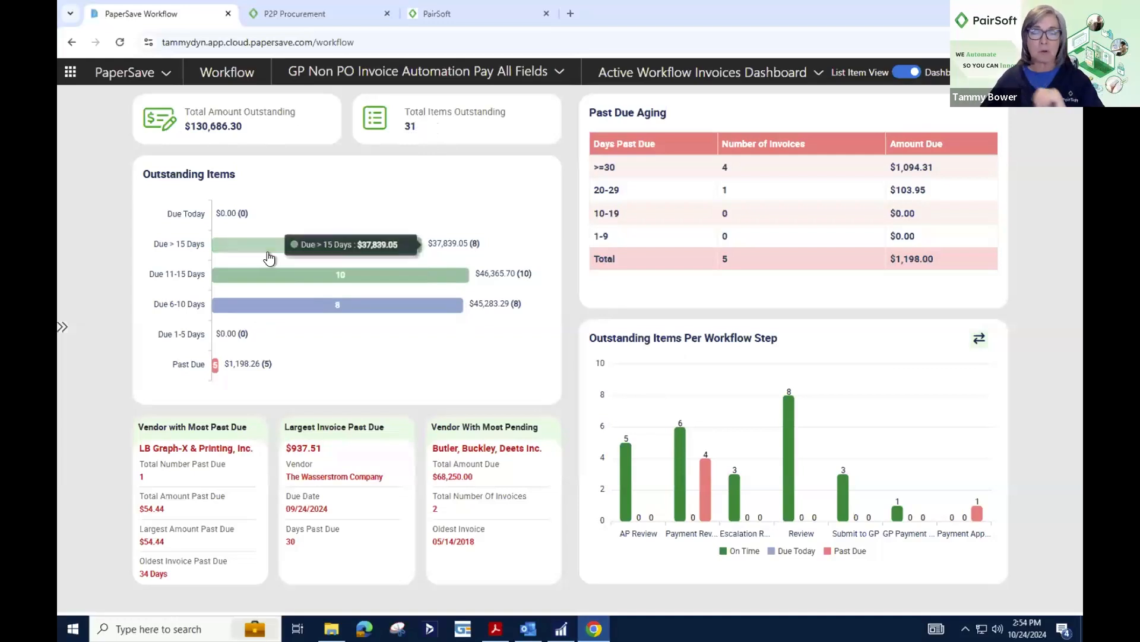
left_click(232, 368)
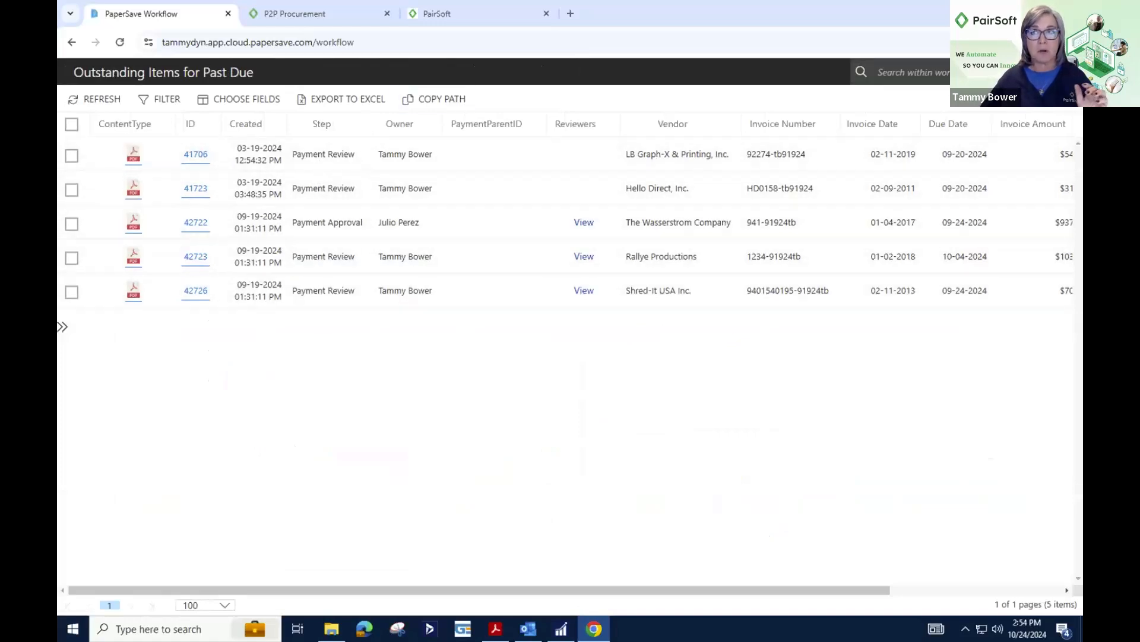
left_click(1068, 72)
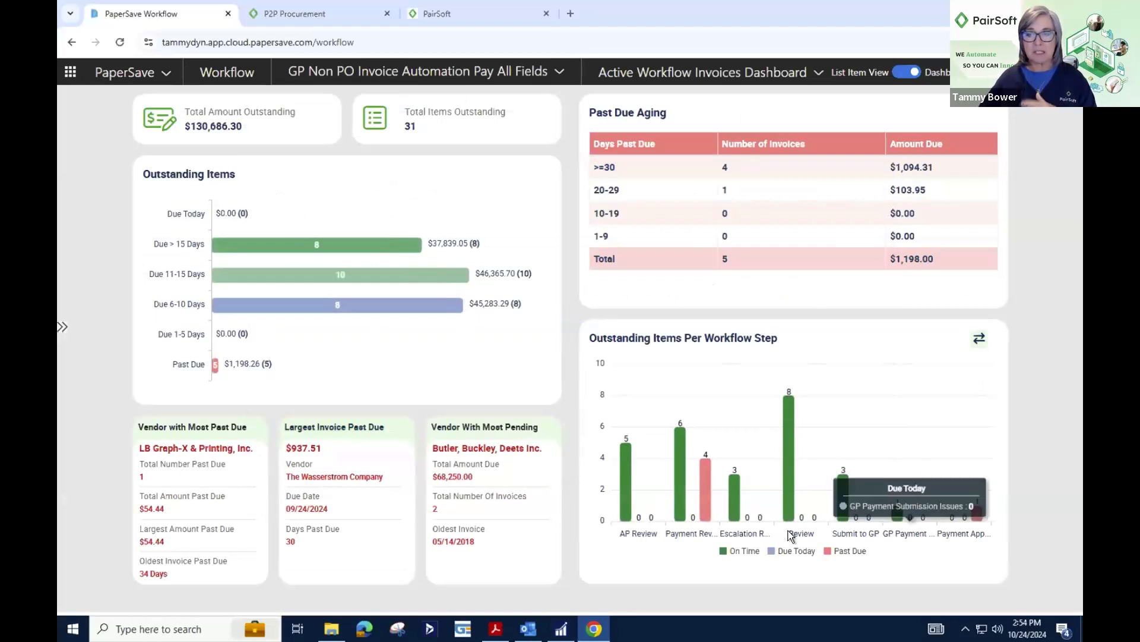
left_click(980, 339)
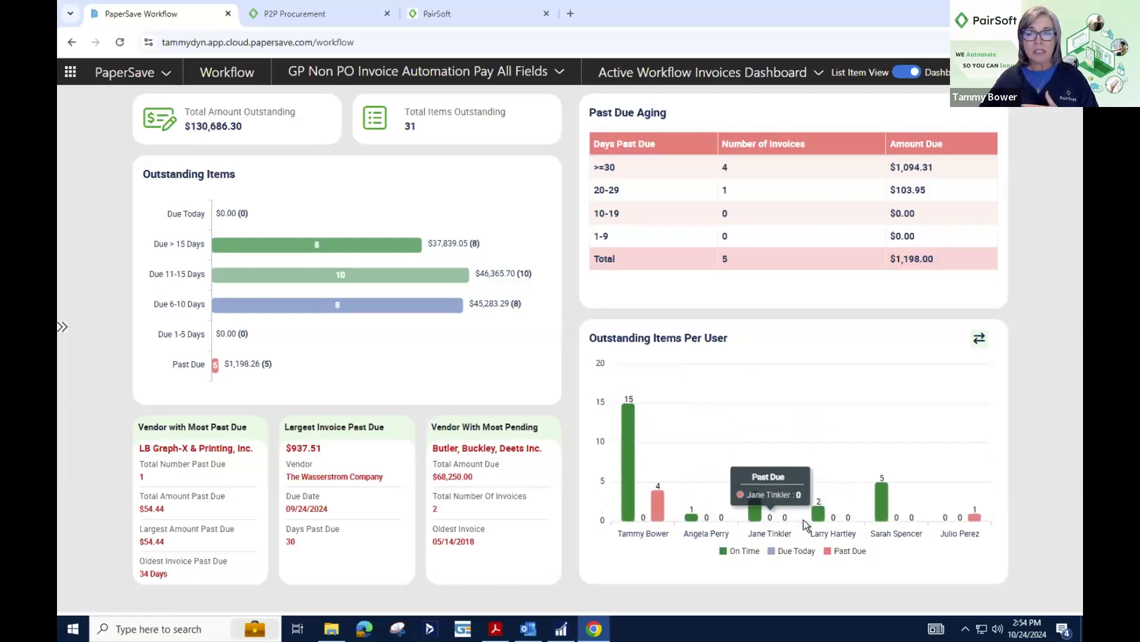
Open YRC Freight item 42737 from the second user's on-time items, redirect it to a new workflow owner, and return to the dashboard
left_click(694, 518)
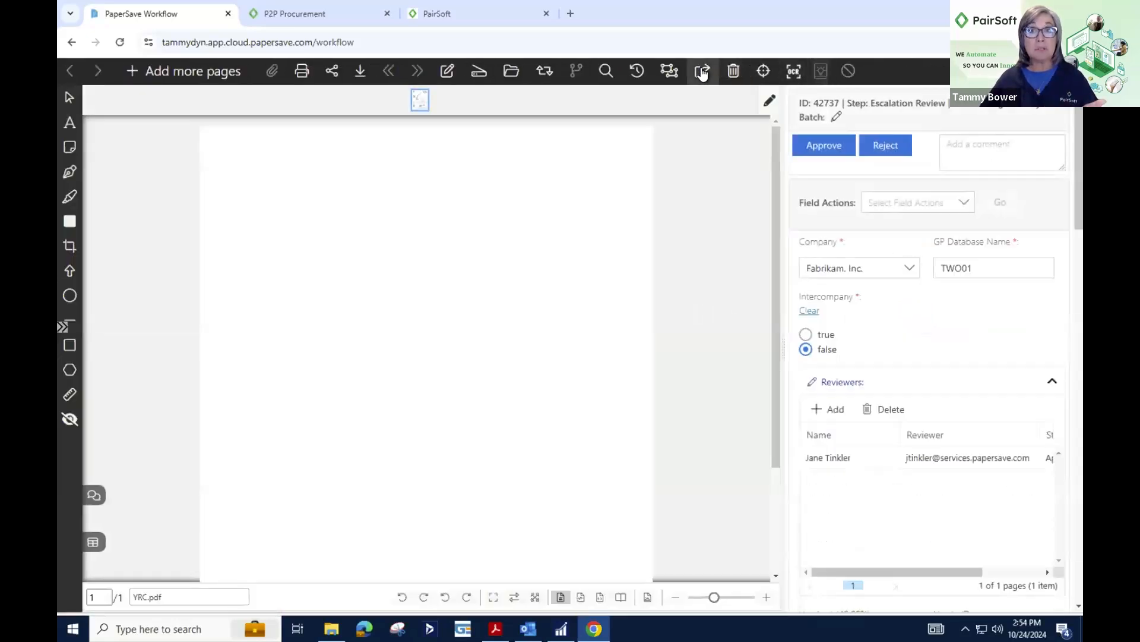
left_click(702, 72)
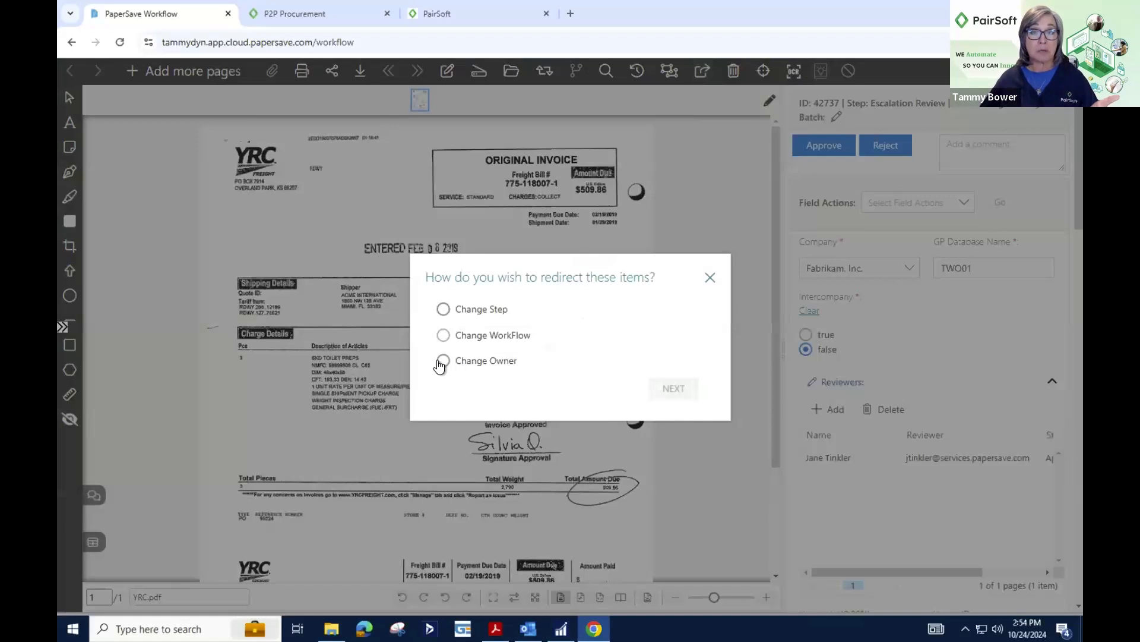
left_click(443, 360)
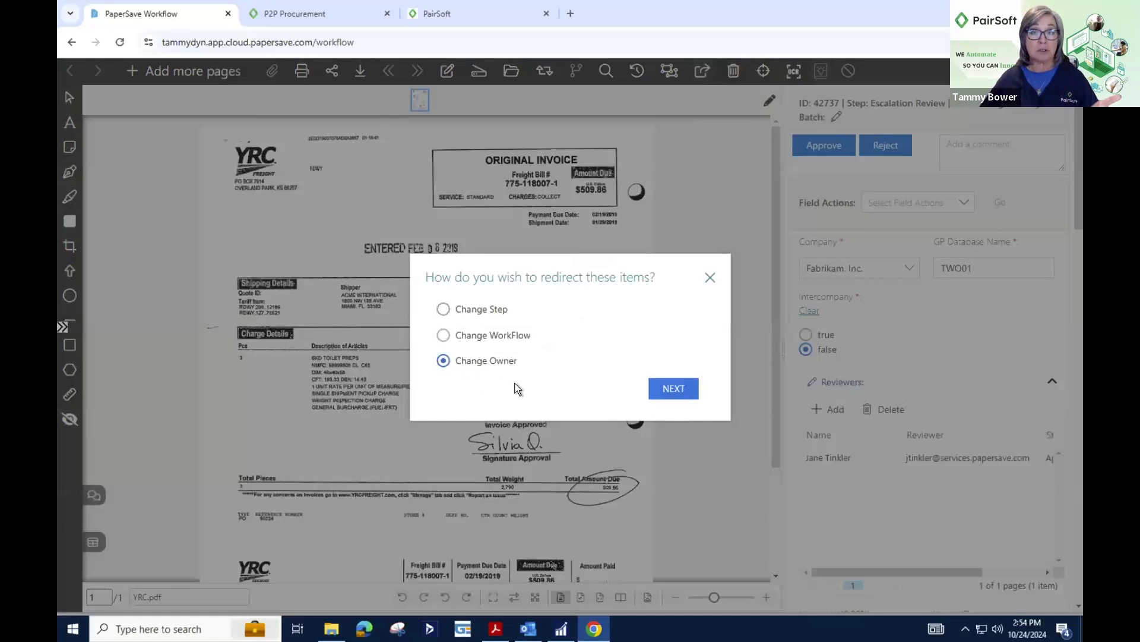
left_click(672, 393)
left_click(559, 337)
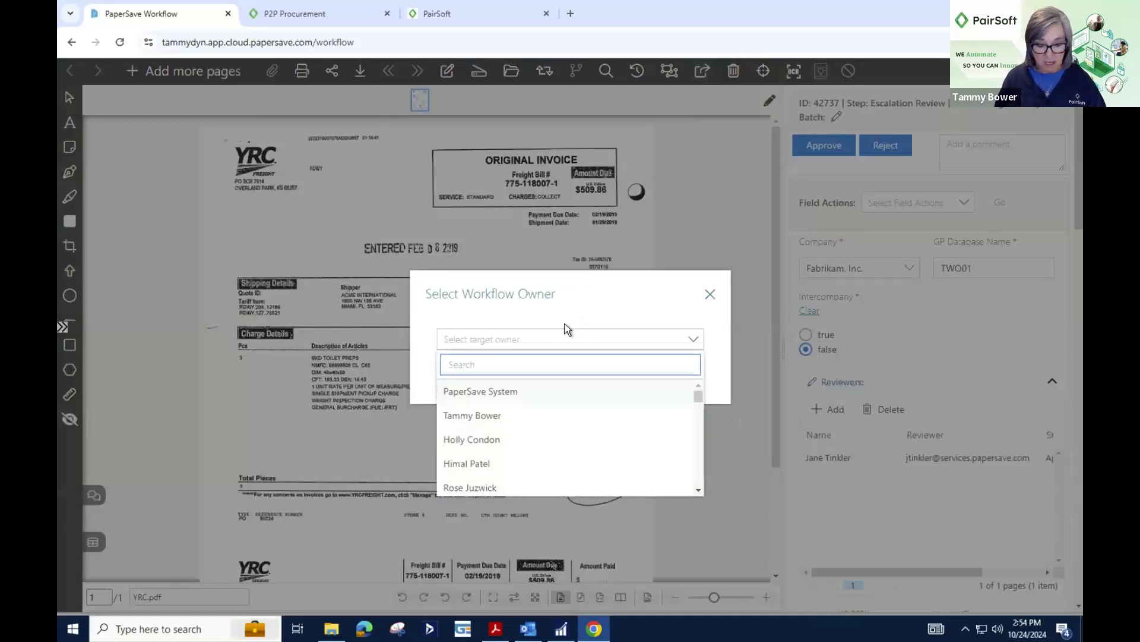
type("sami")
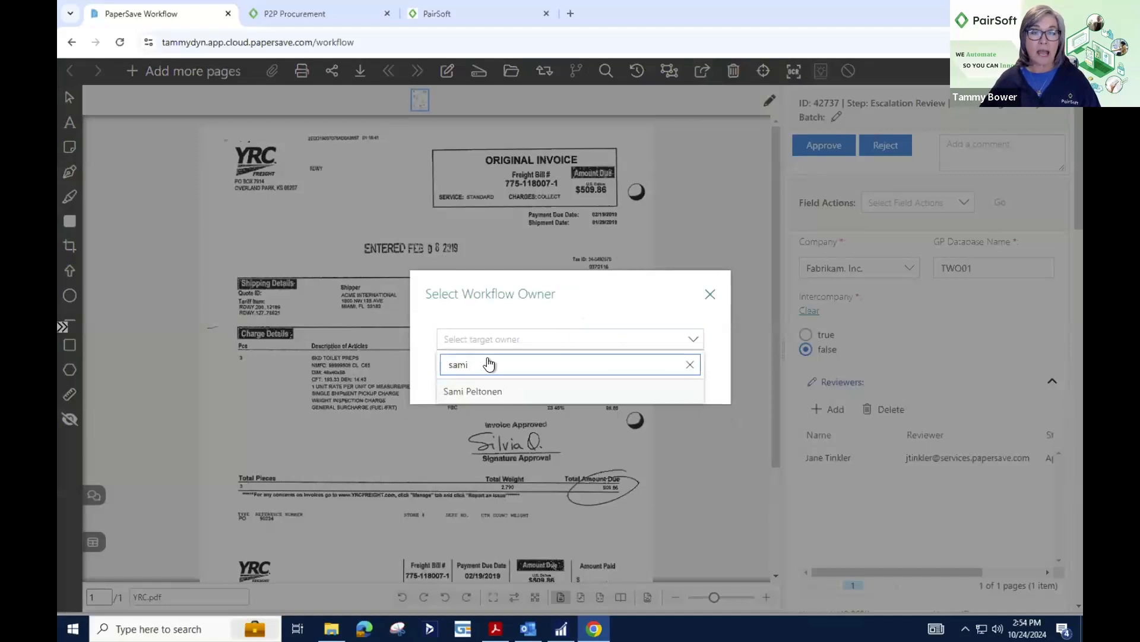
left_click(467, 394)
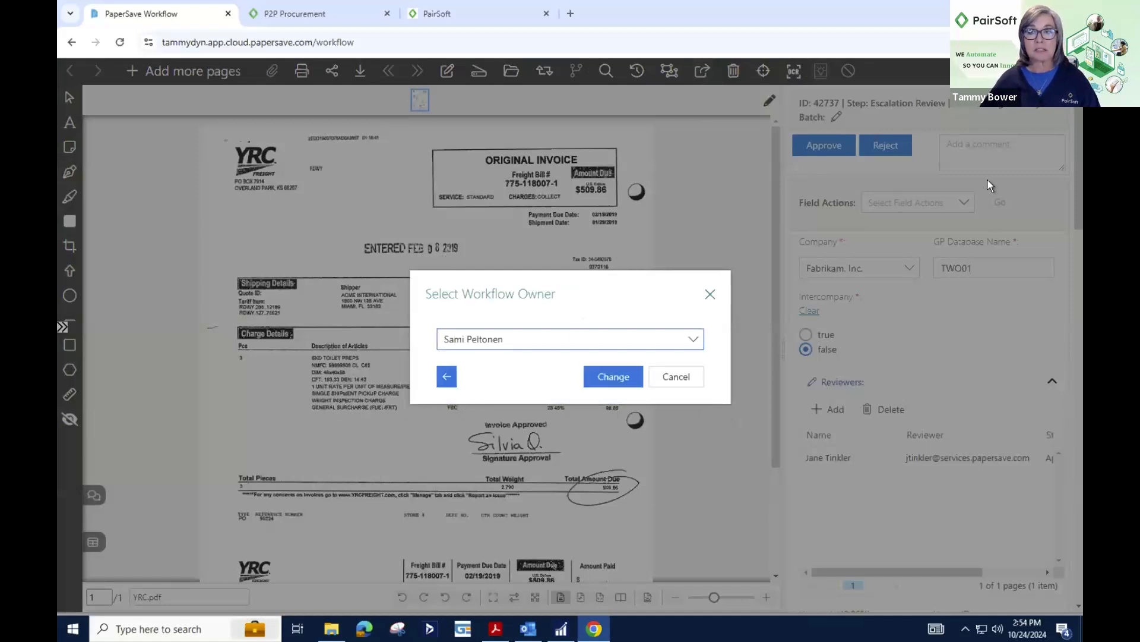
left_click(609, 378)
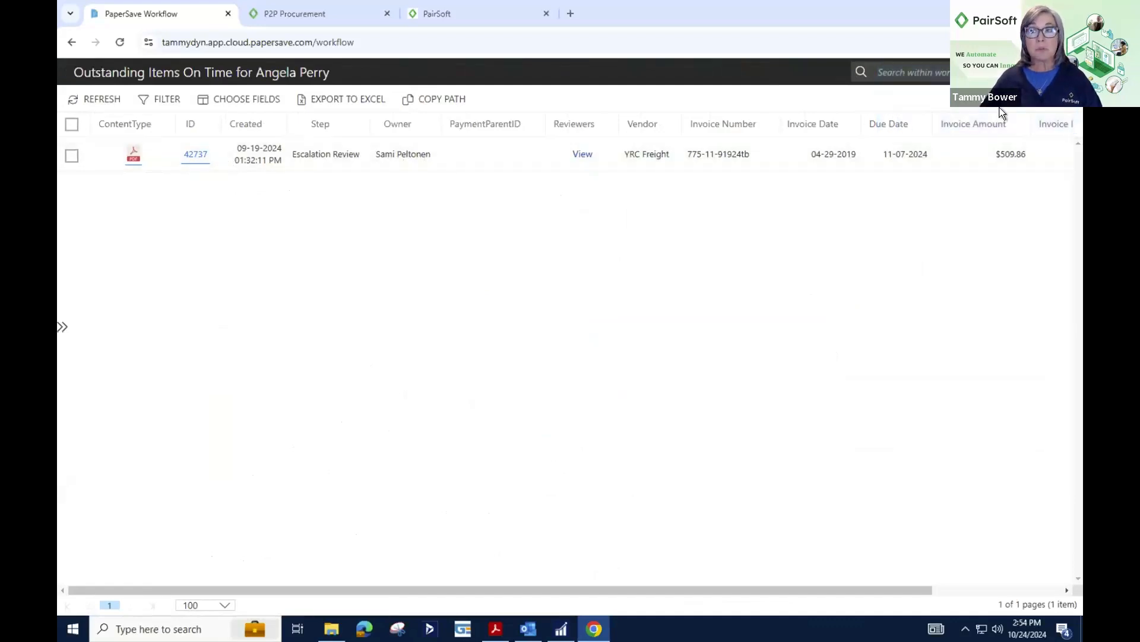
left_click(1066, 72)
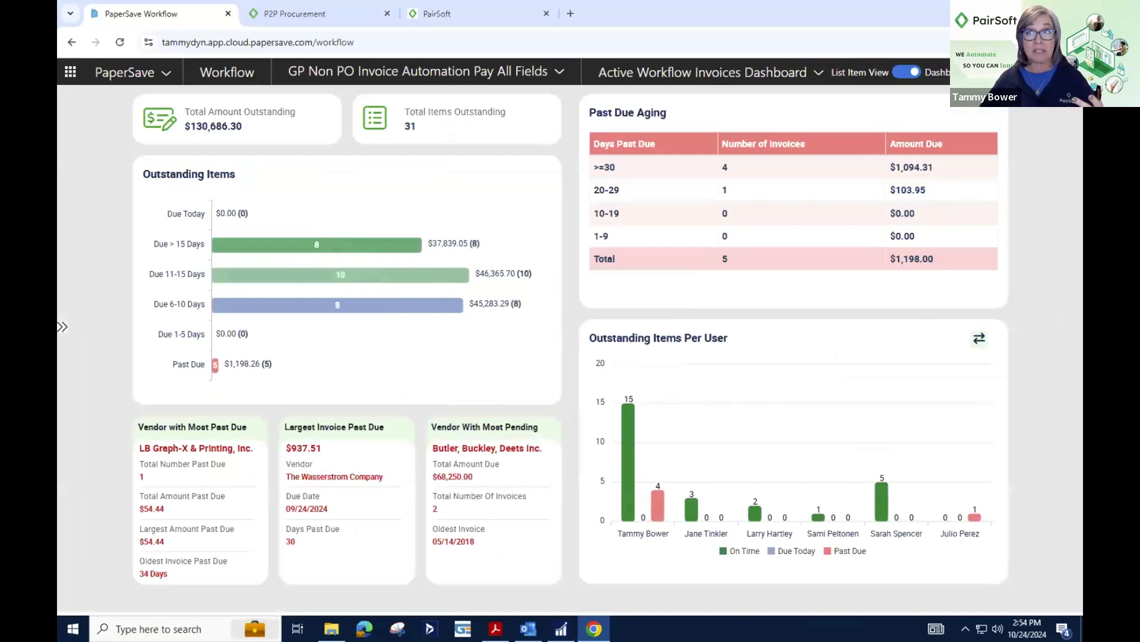
View the Out of Office settings for return date, forwarding user and message, and close the settings without saving
left_click(1036, 72)
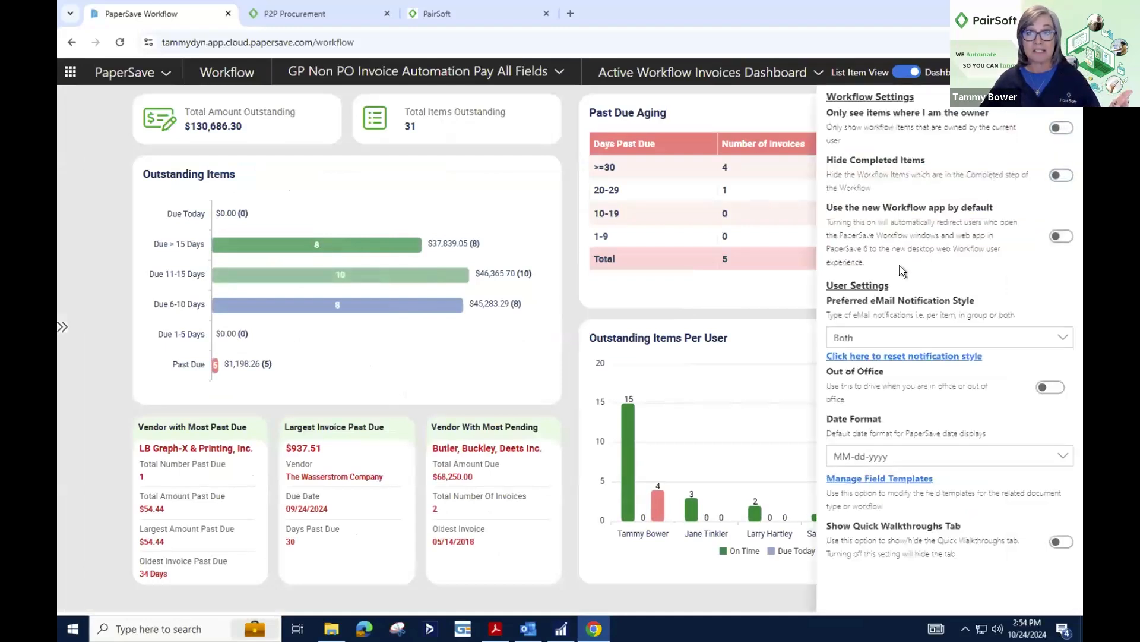
left_click(1049, 389)
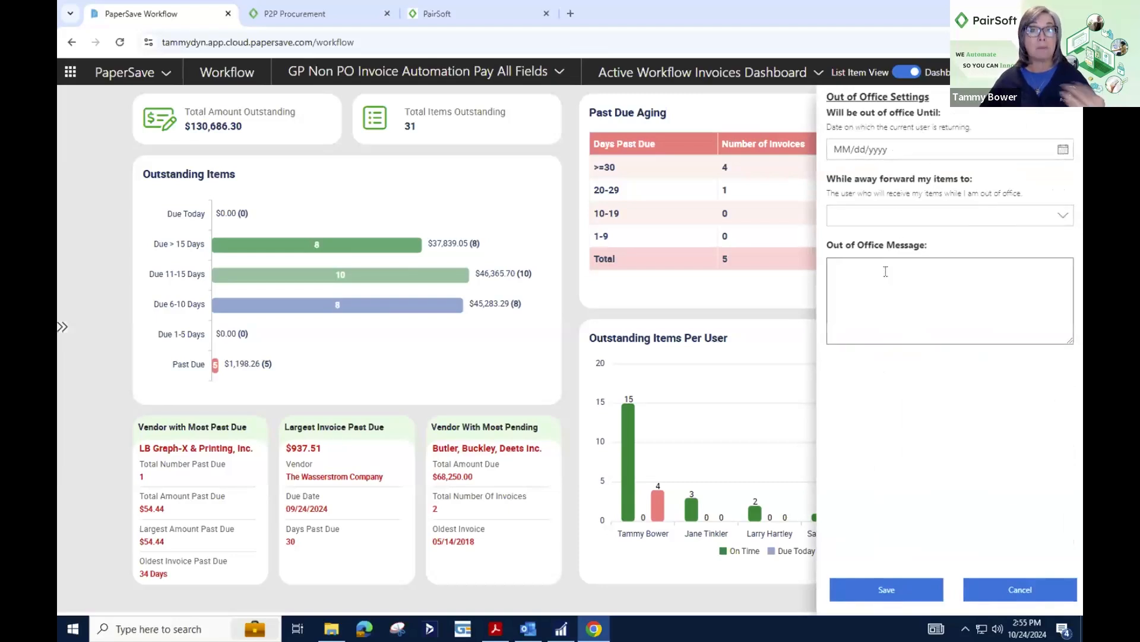
left_click(1013, 590)
left_click(762, 376)
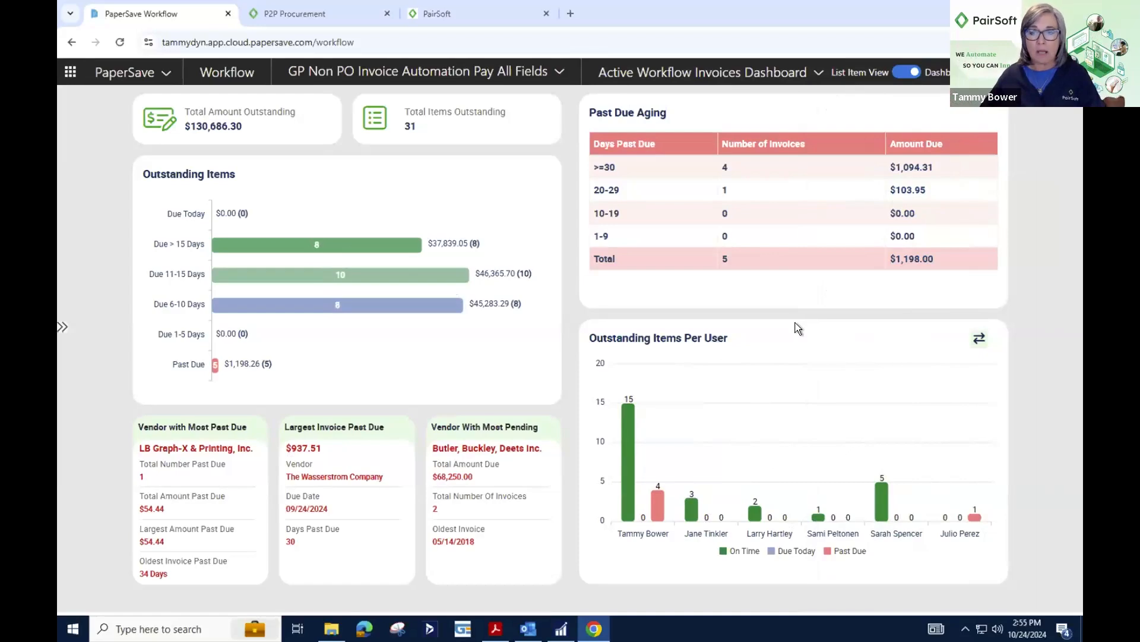
Open the Total Items Outstanding list, browse the available filter fields, and return to the dashboard without applying a filter
left_click(414, 129)
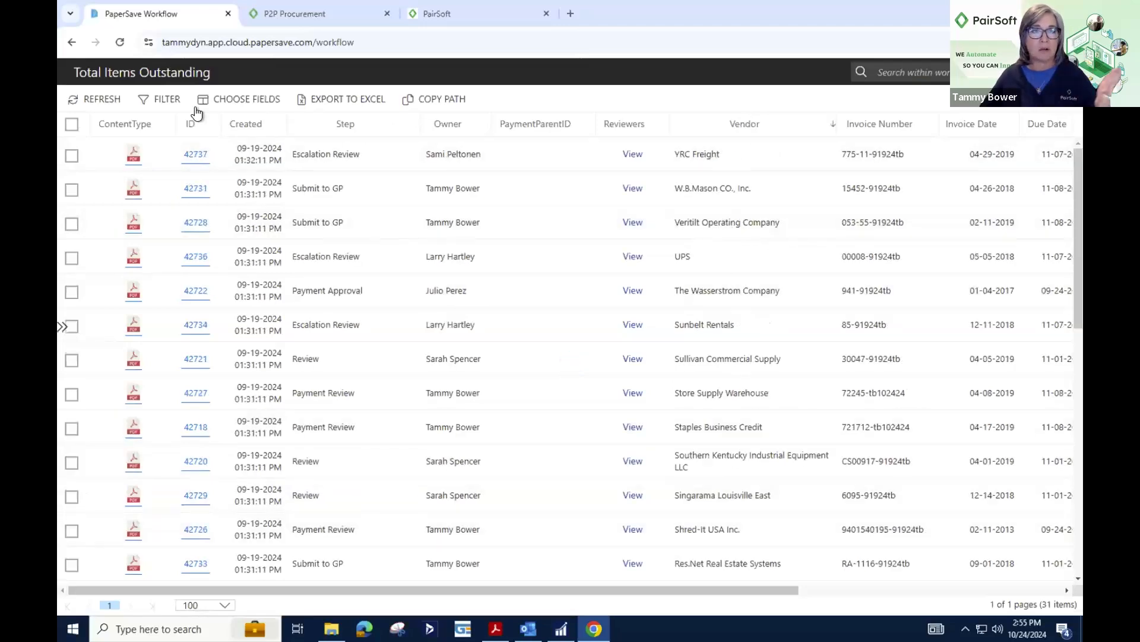
left_click(145, 104)
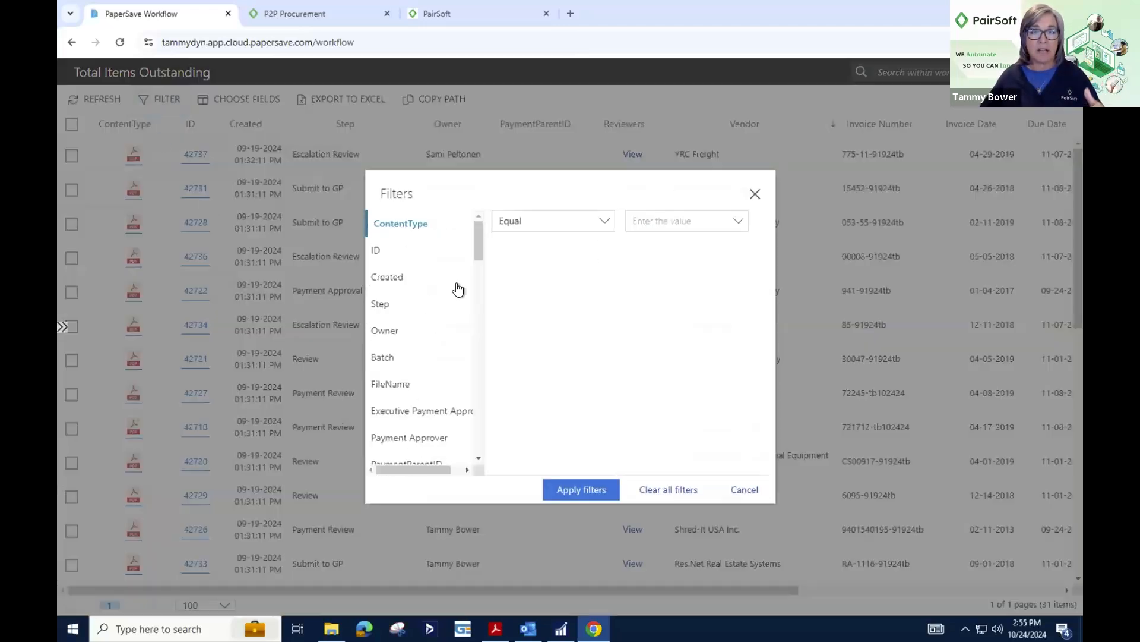
scroll(477, 291, "down", 5)
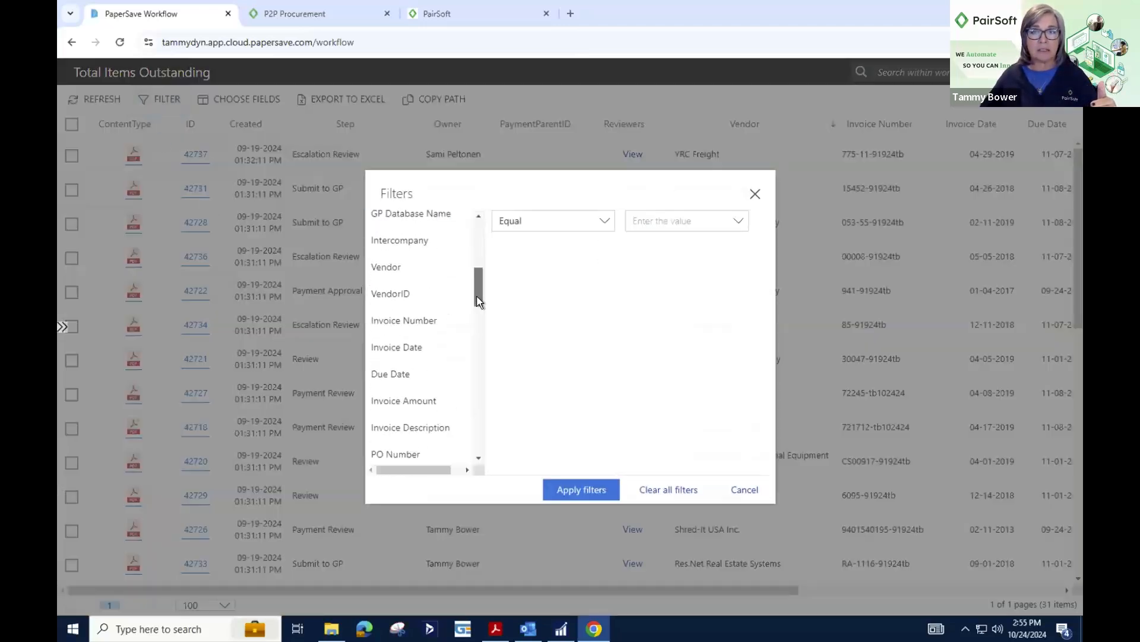
left_click(755, 490)
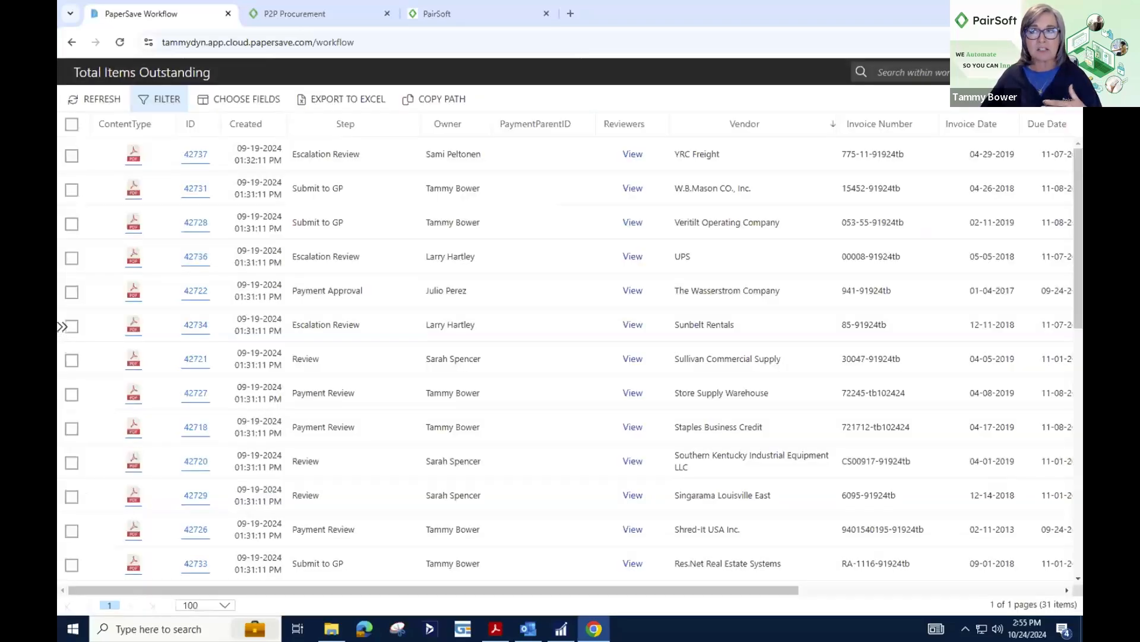
left_click(1067, 71)
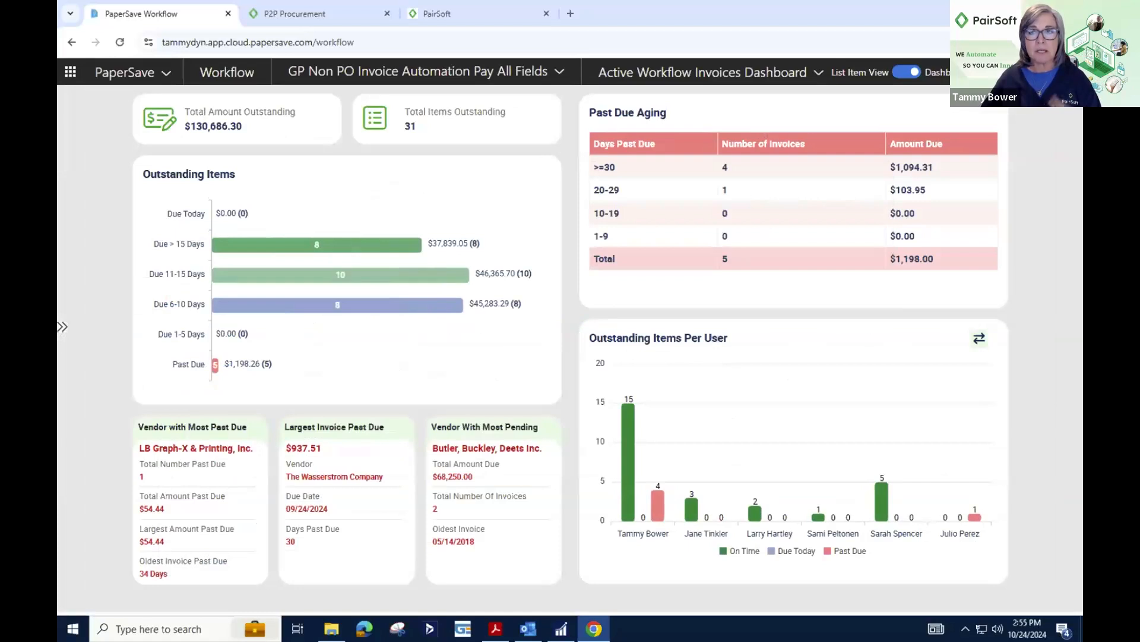
Switch from the dashboard to the AP Review item list and open Center State Electric invoice 42738 with its Reviewers section collapsed
left_click(900, 75)
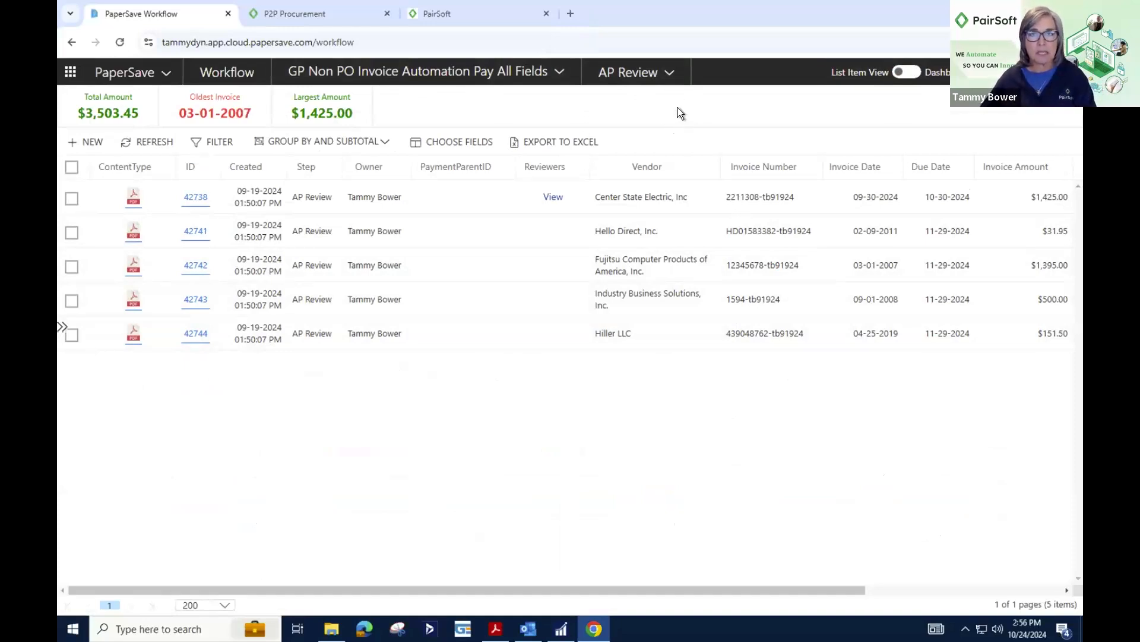
left_click(189, 204)
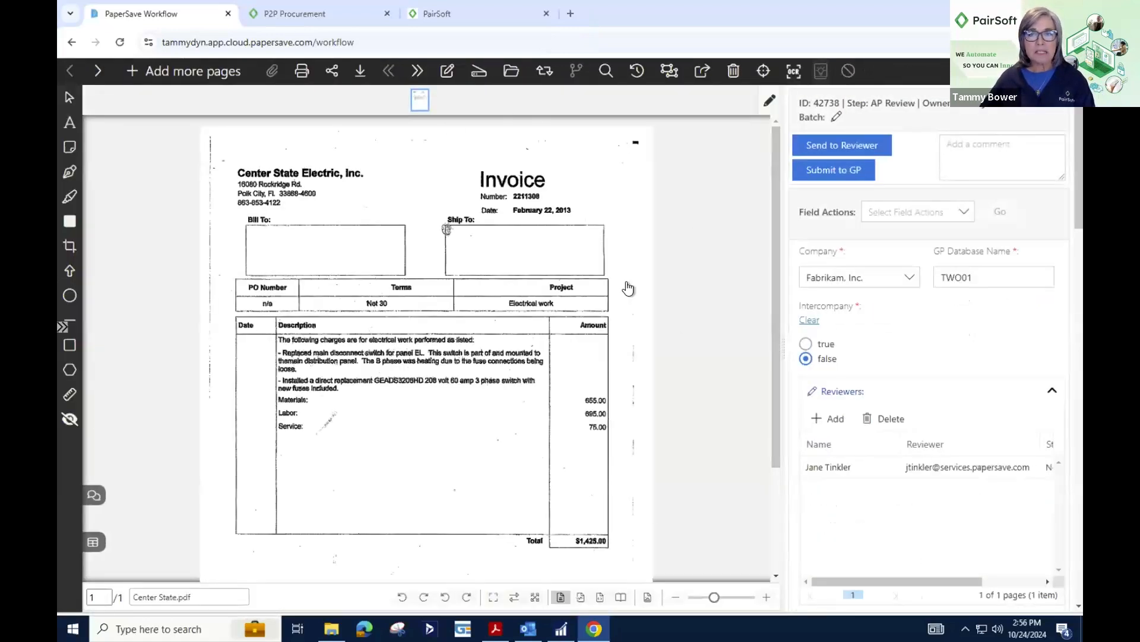
left_click(1051, 394)
scroll(968, 386, "down", 3)
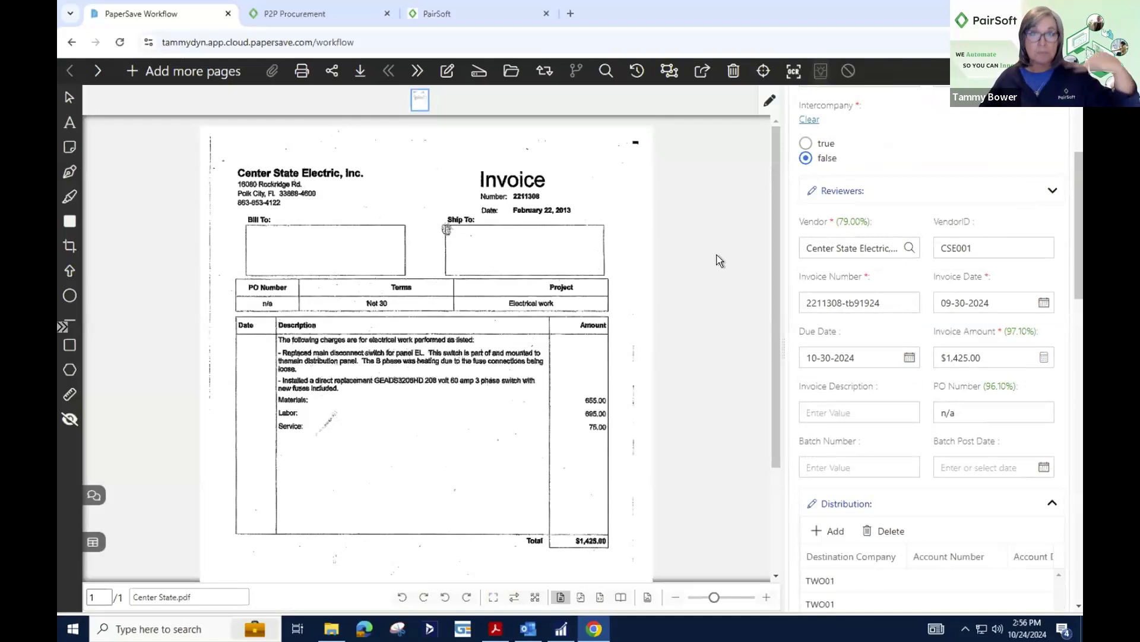
Check the vendor lookup for Center State Electric, Inc, close it, and inspect the Invoice Date field without changing it
left_click(909, 248)
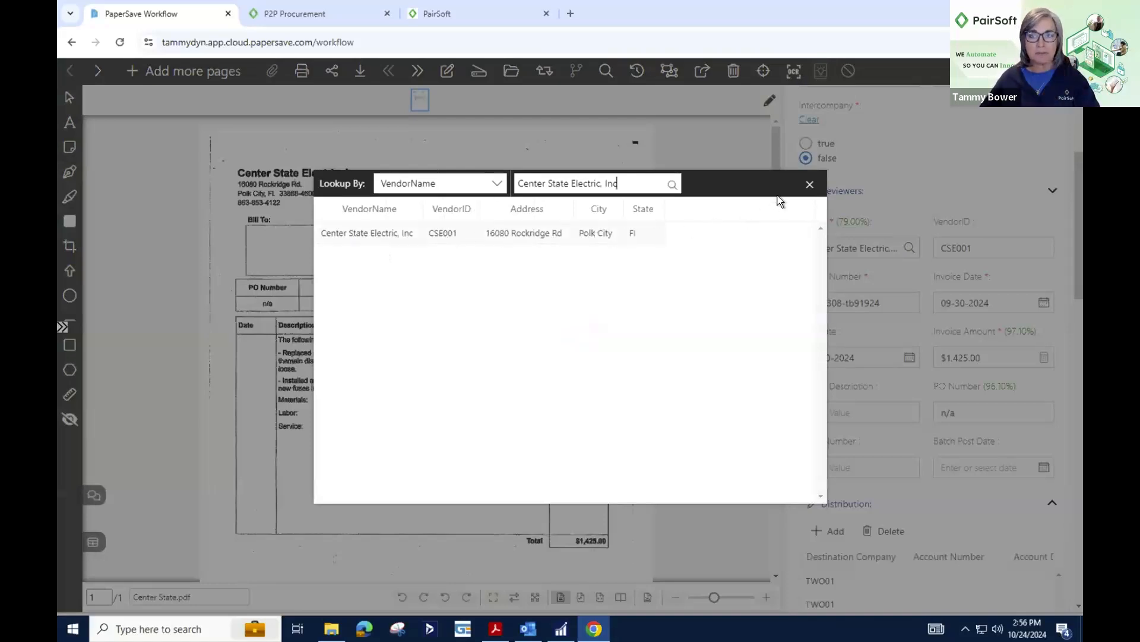
left_click(809, 186)
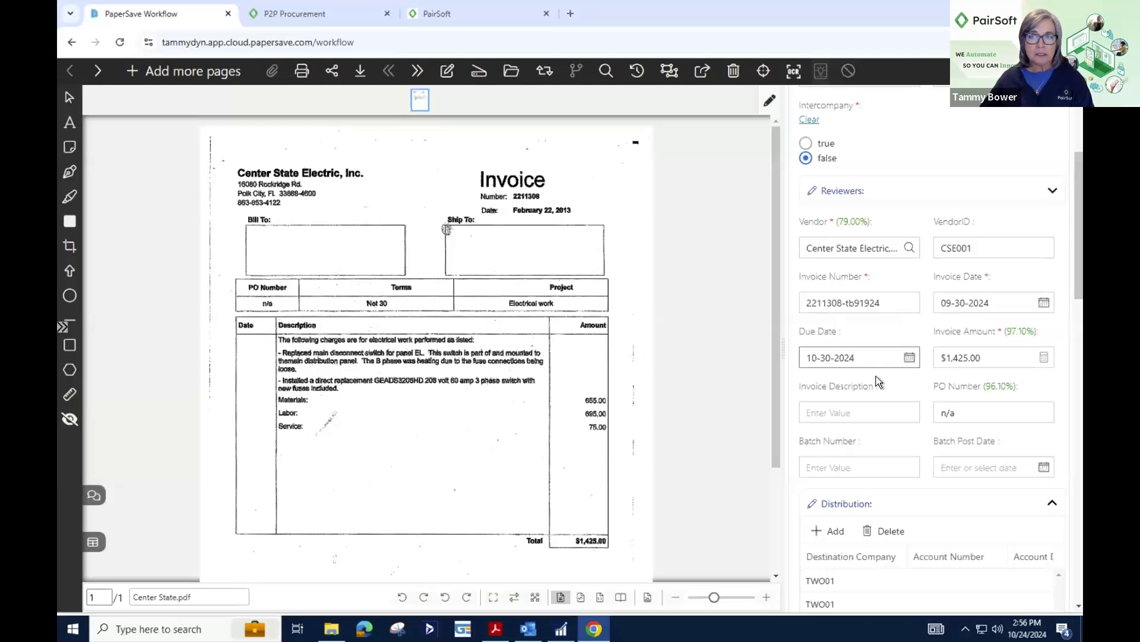
left_click(983, 304)
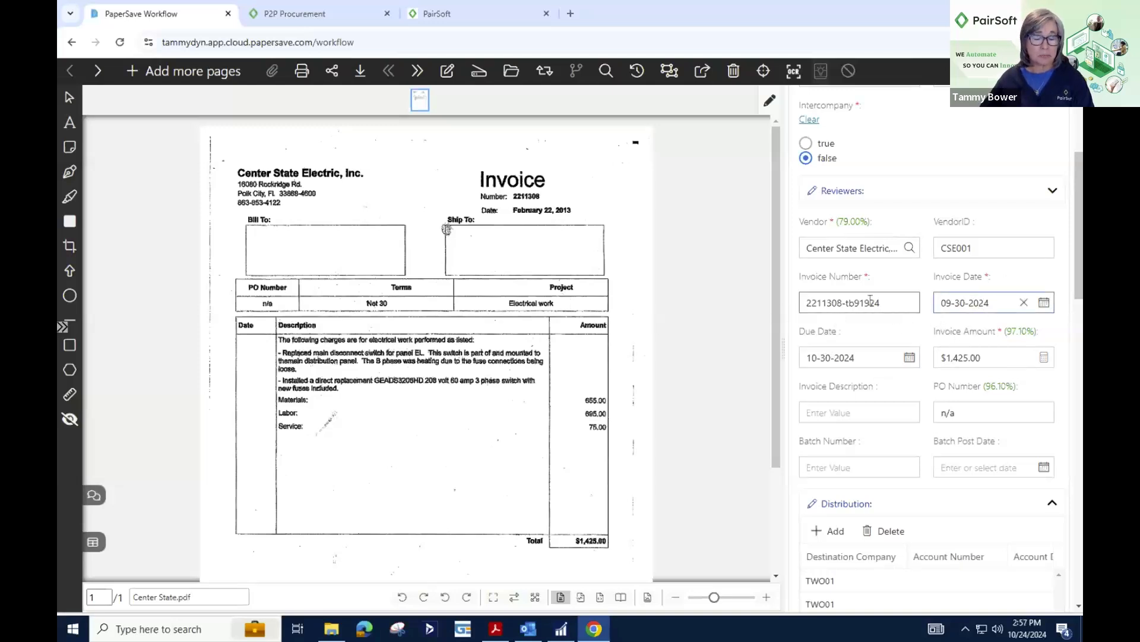
left_click(724, 355)
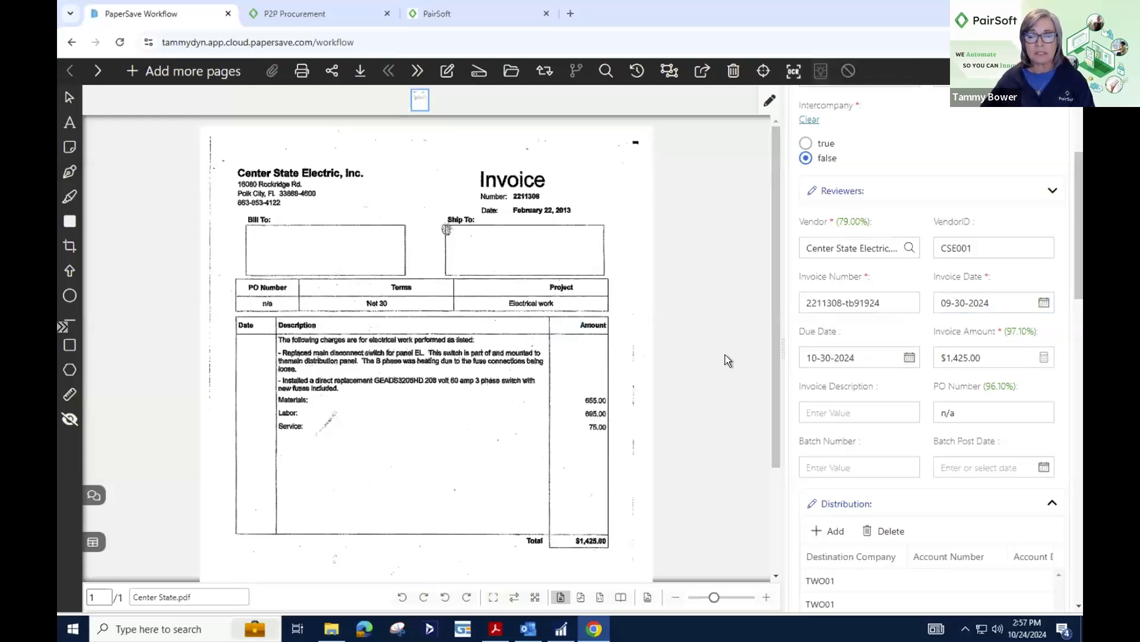
Remove the "-tb91924" suffix from the Invoice Number so it reads 2211308, and commit the change to run the duplicate check
left_click(859, 302)
left_click_drag(891, 301, 843, 301)
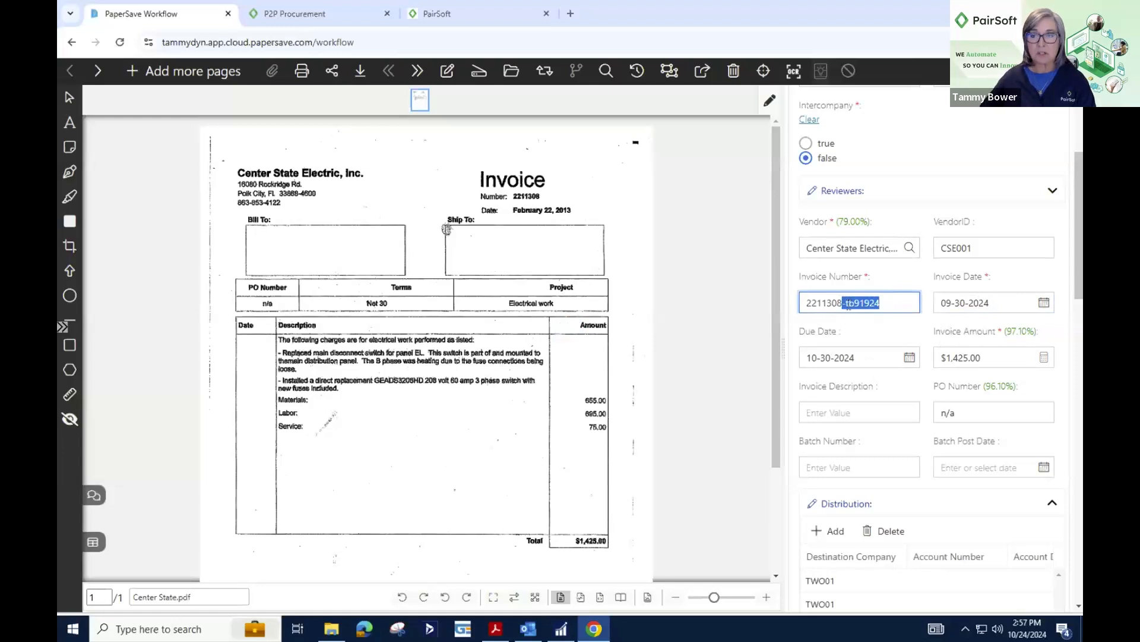
key("BackSpace")
left_click(653, 390)
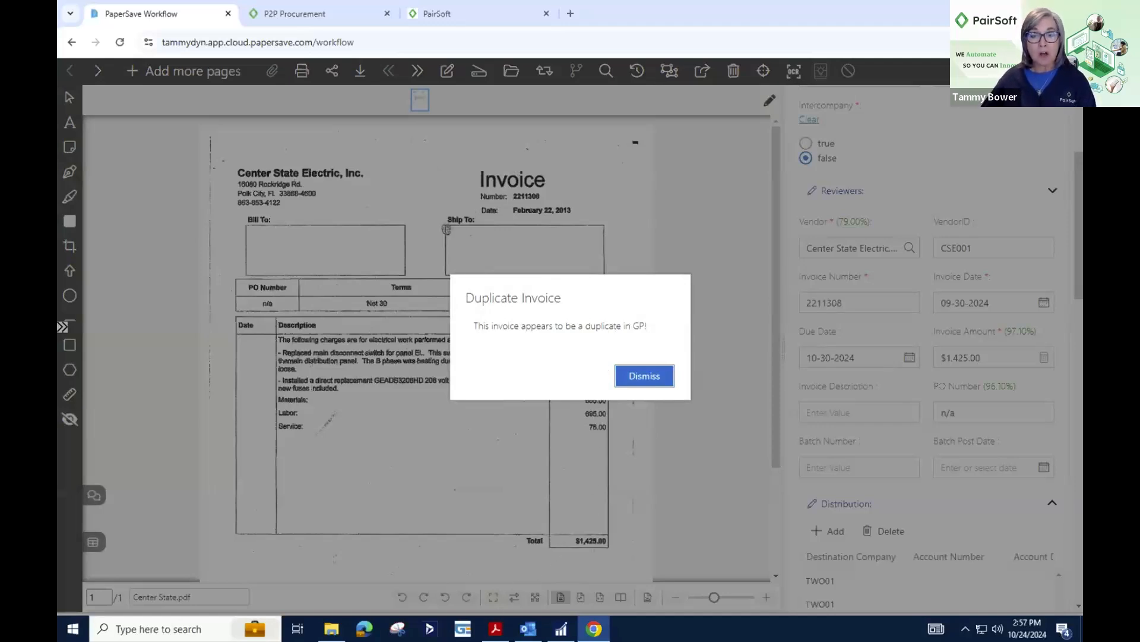
Look at the Flowchart PDF in Acrobat again and switch back to the open Center State Electric invoice in Chrome
left_click(495, 629)
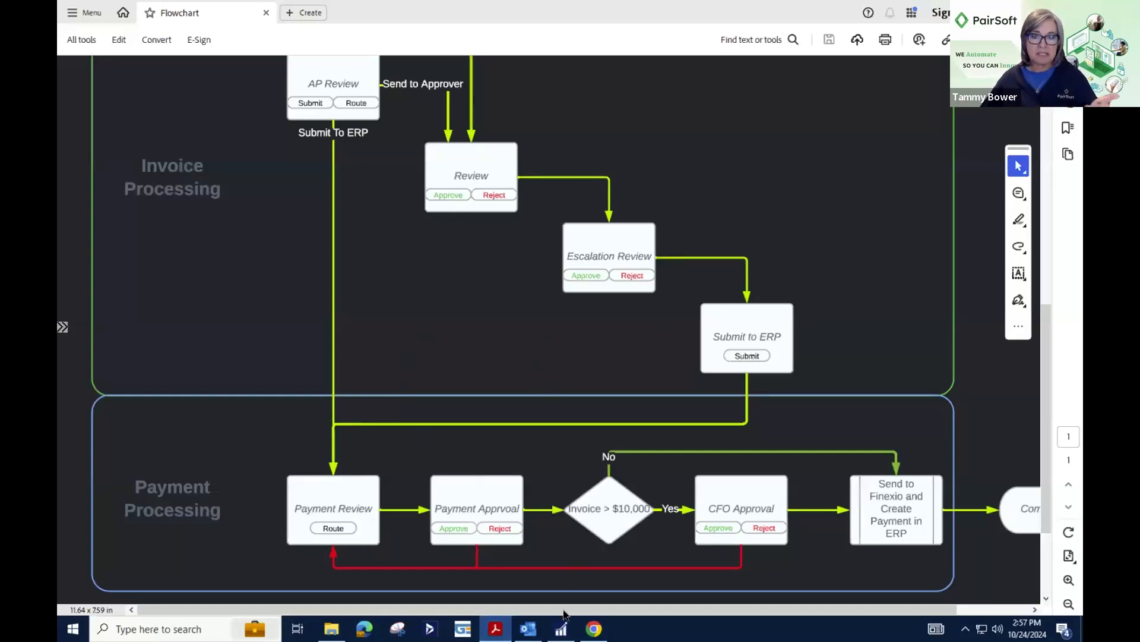
left_click(593, 629)
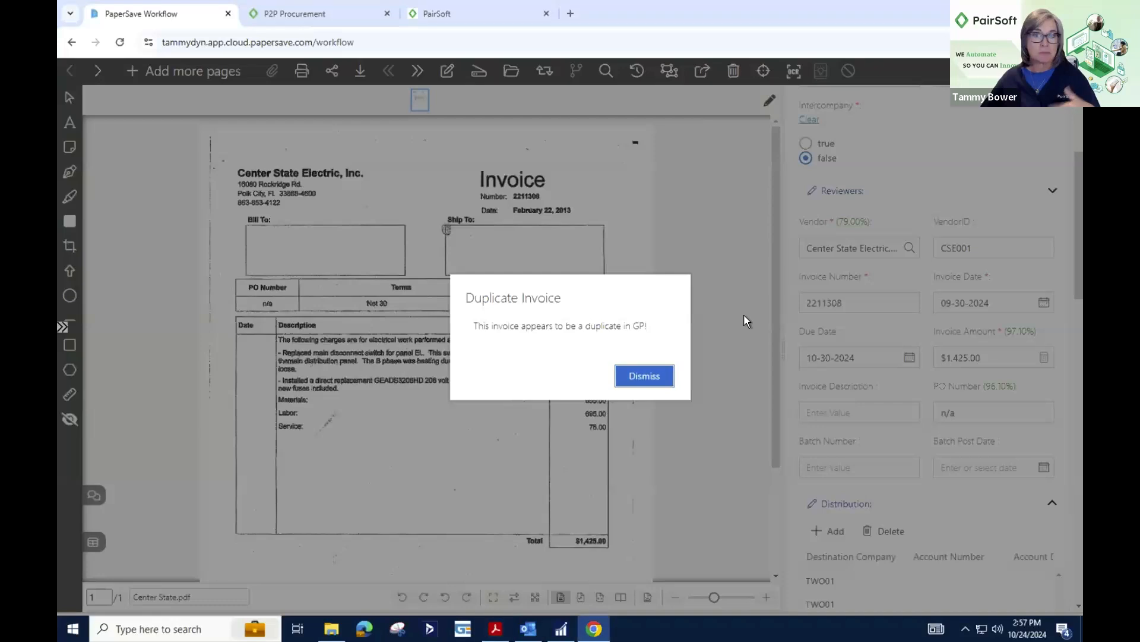
left_click(650, 379)
left_click(862, 300)
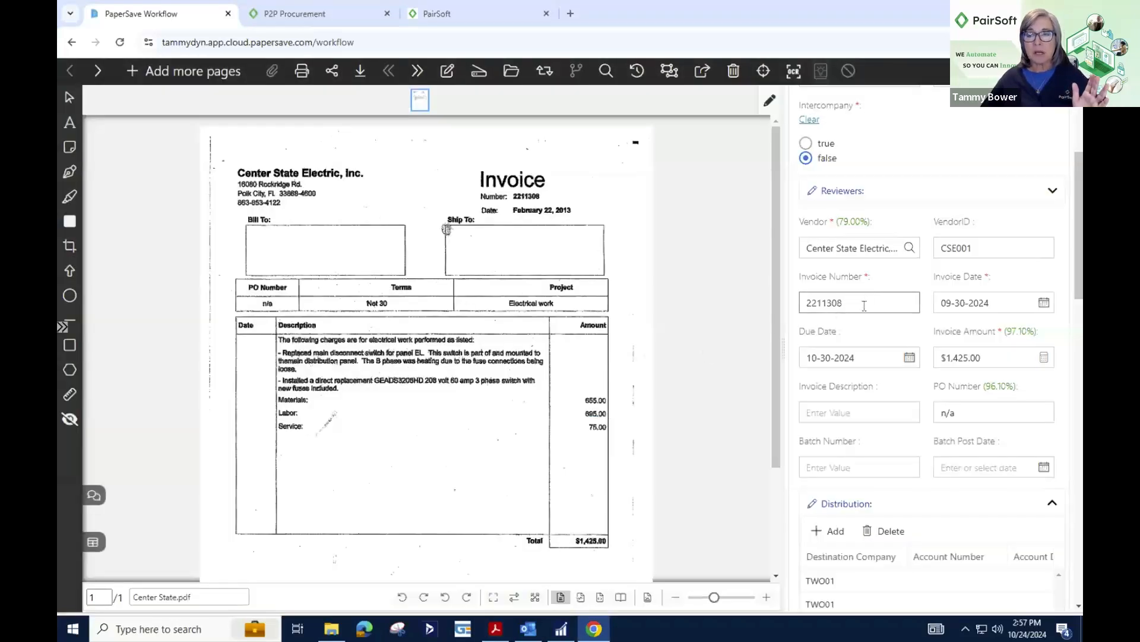
type("-")
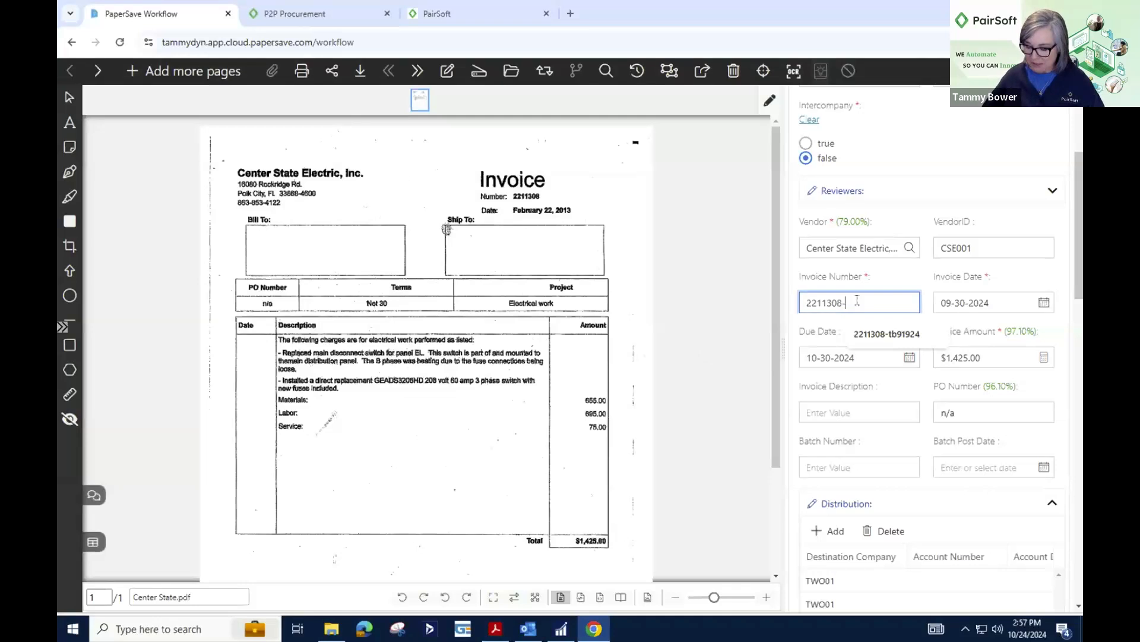
type("102424tb")
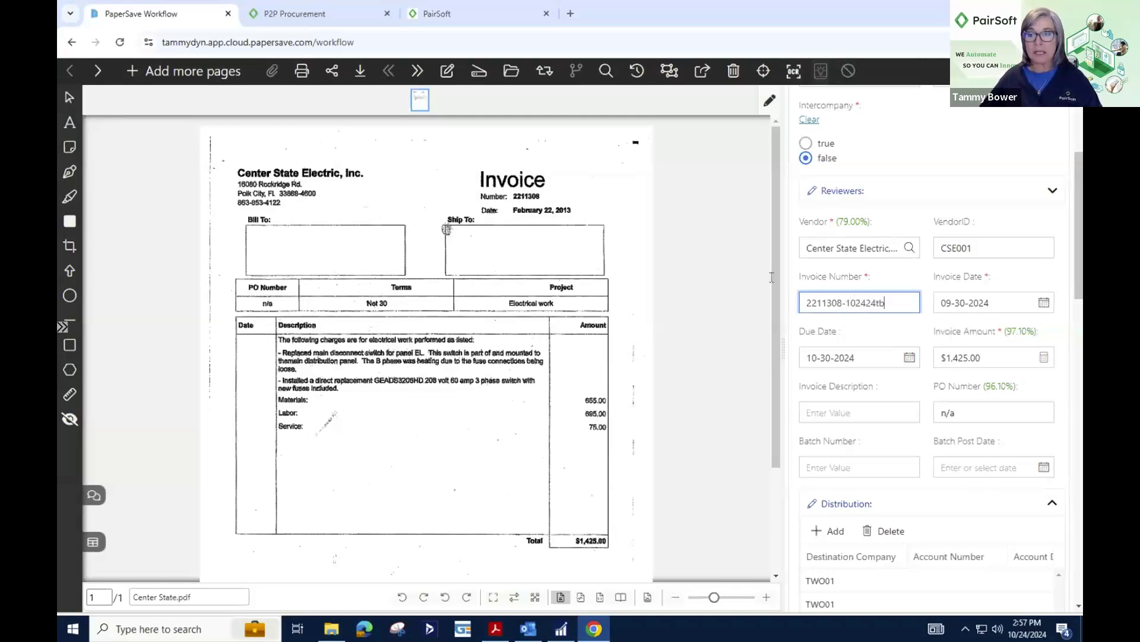
left_click(733, 318)
Enter "Test" as the Invoice Description and commit it
left_click_drag(1075, 195, 1072, 240)
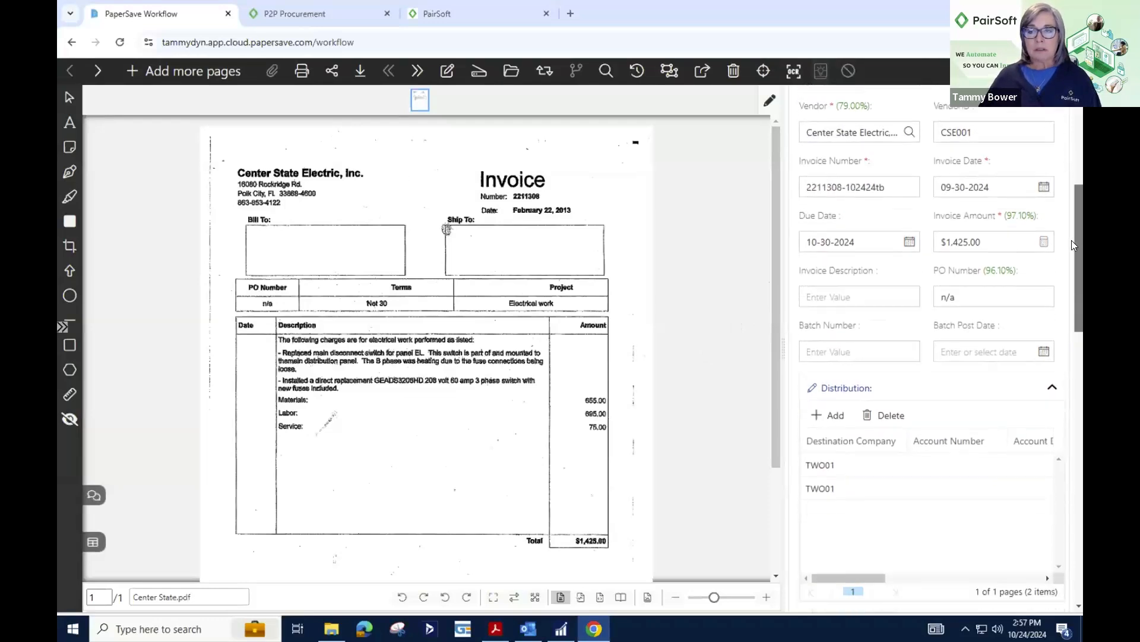
left_click(853, 253)
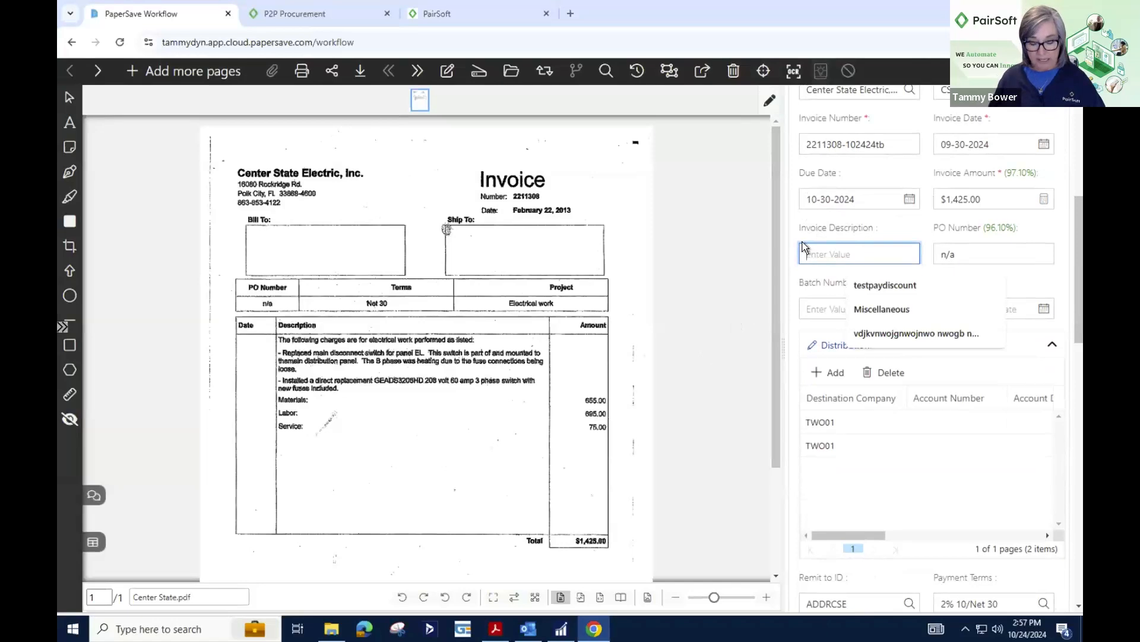
type("Test")
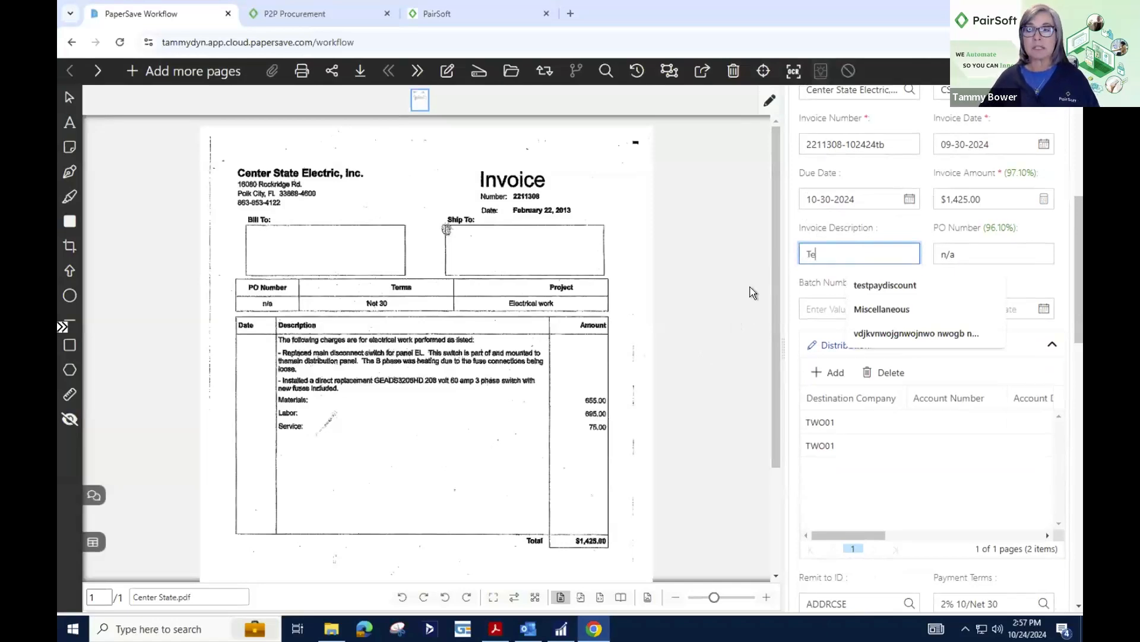
left_click(749, 306)
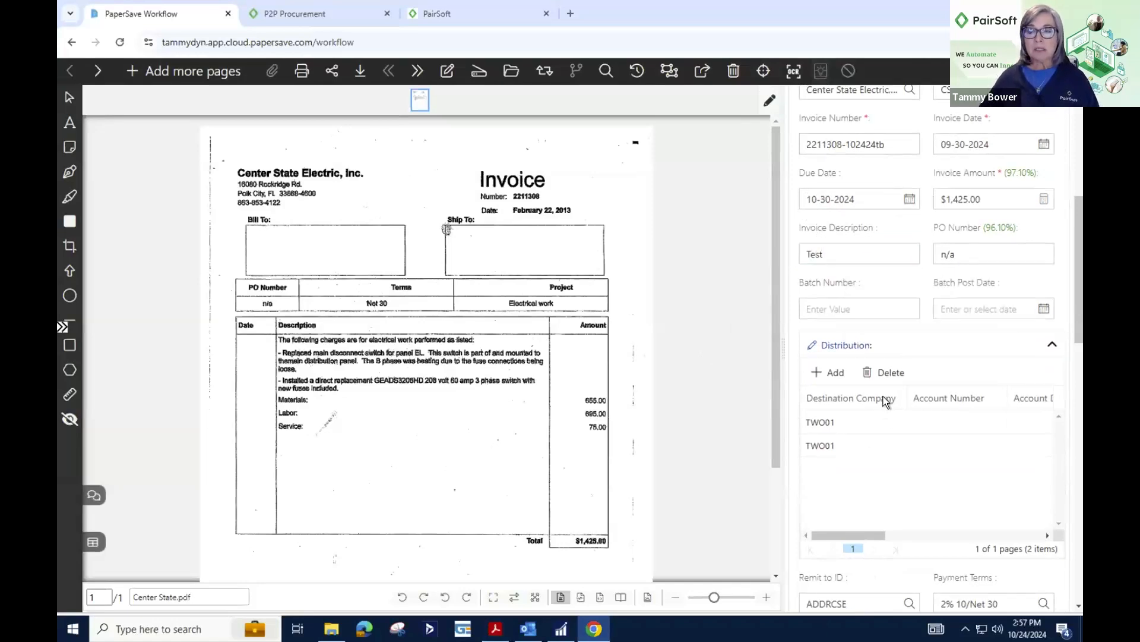
Assign the Supplies-Allocated ledger account 500-6150-00 to the first distribution line, save it, and dismiss the validation alert
left_click(866, 421)
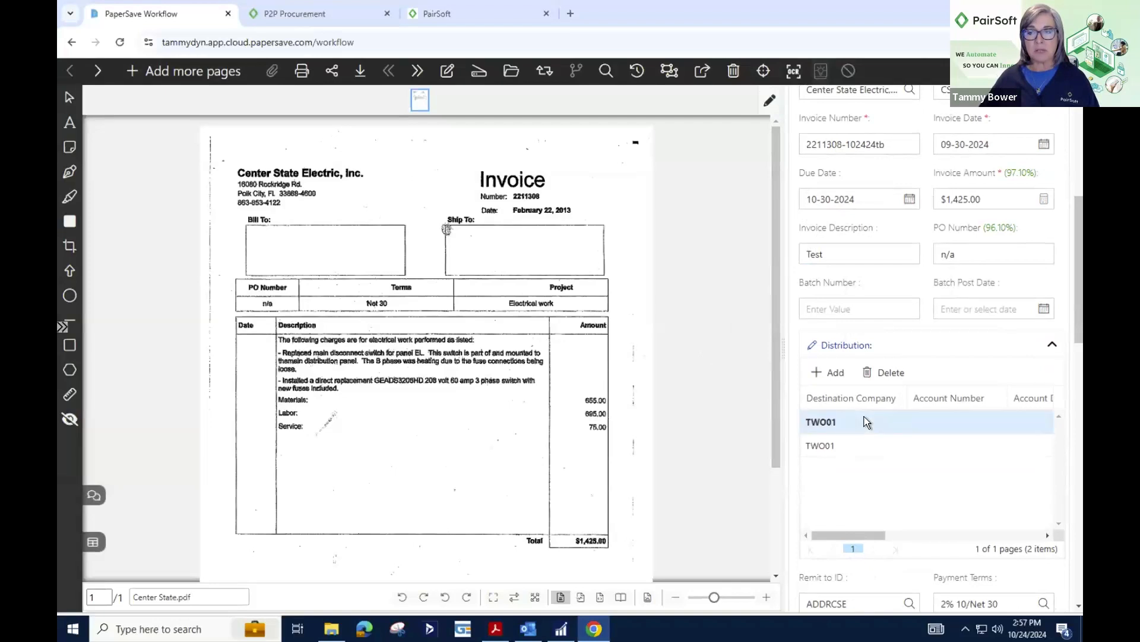
double_click(864, 420)
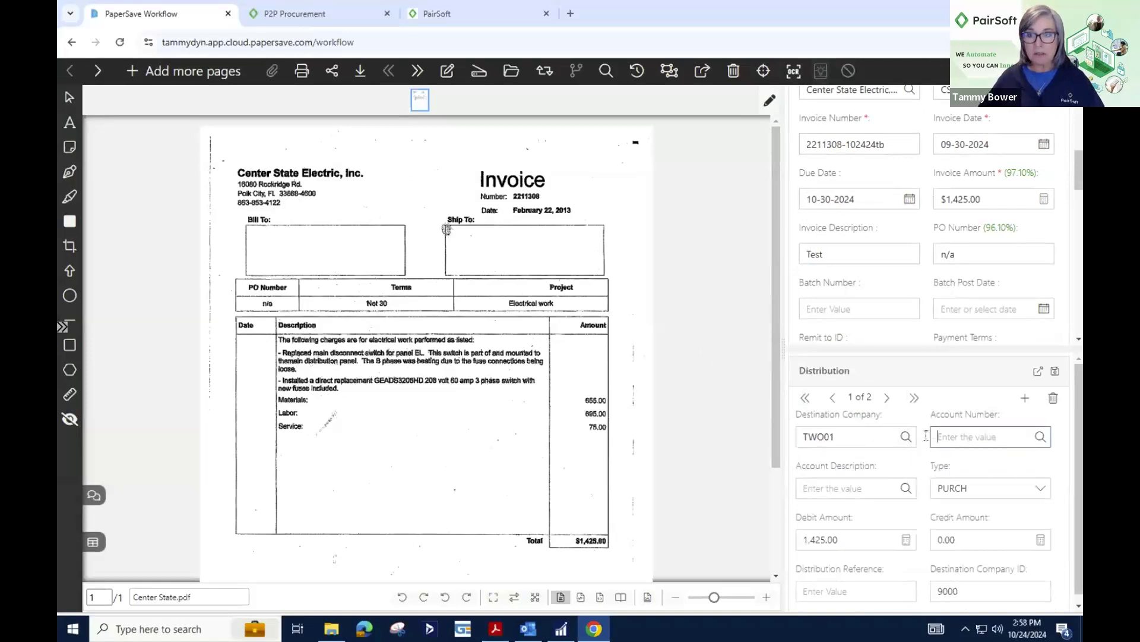
left_click(855, 492)
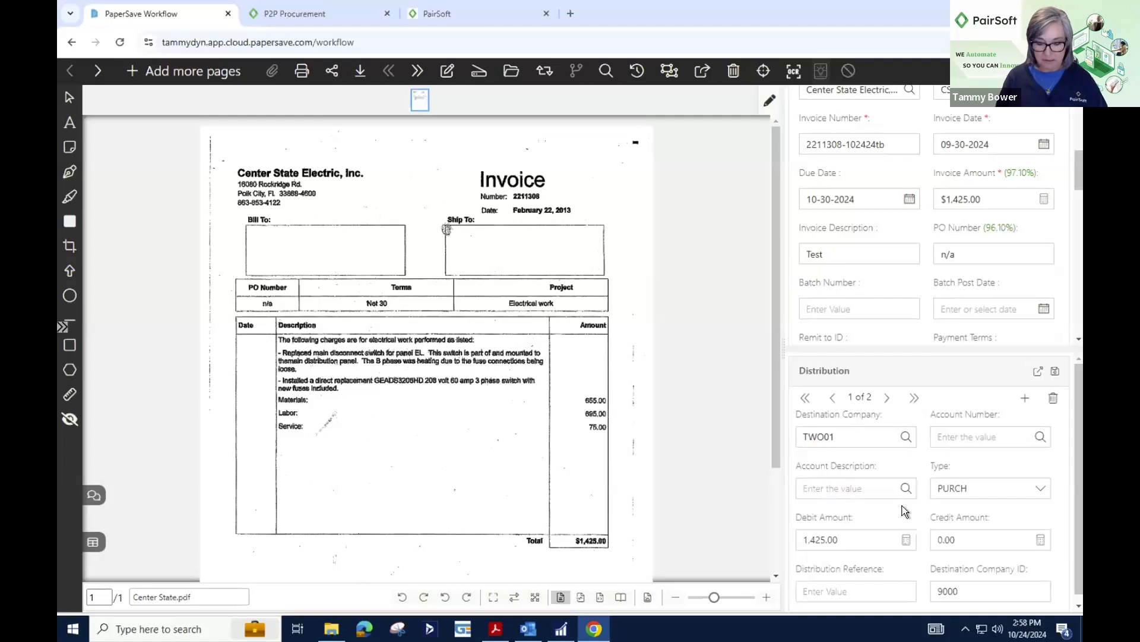
type("office")
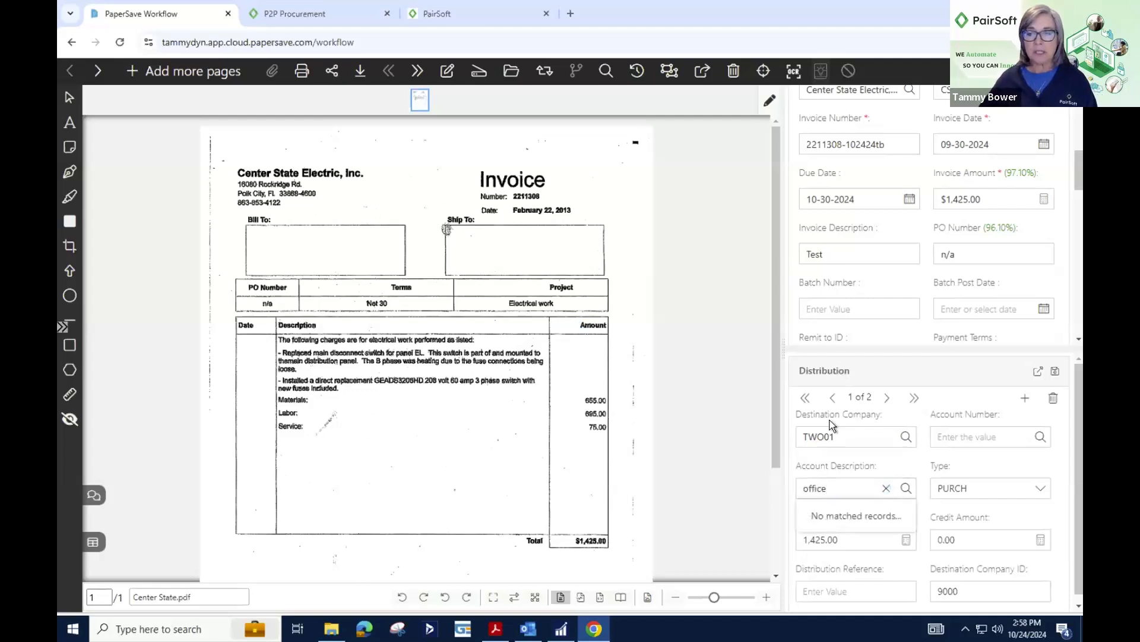
left_click_drag(876, 493, 790, 493)
type("supp")
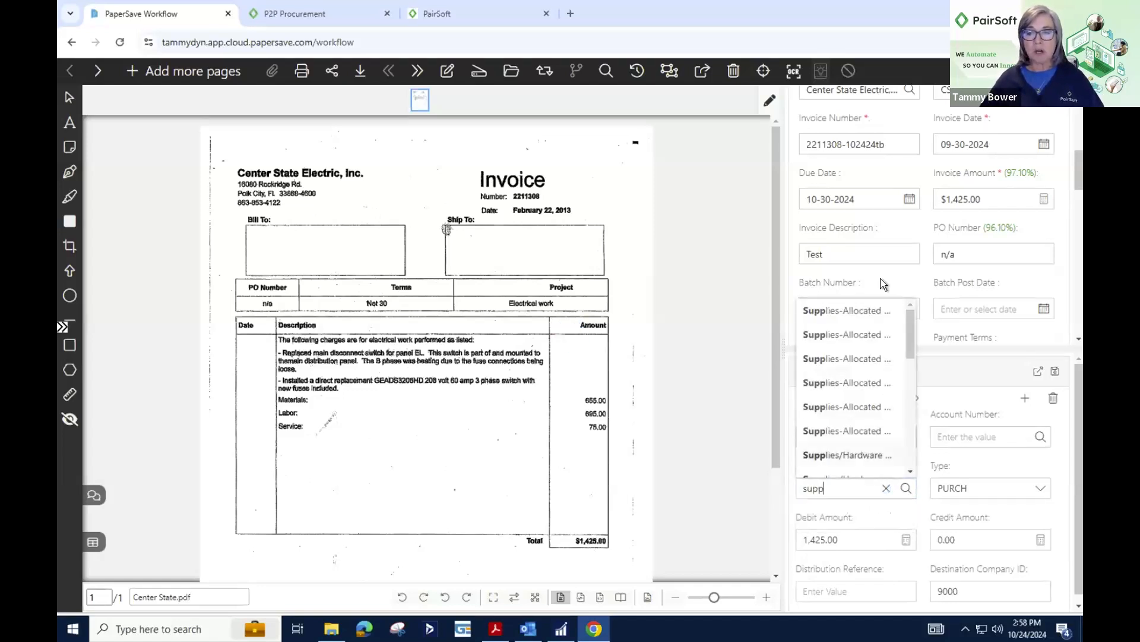
left_click(851, 359)
left_click(715, 415)
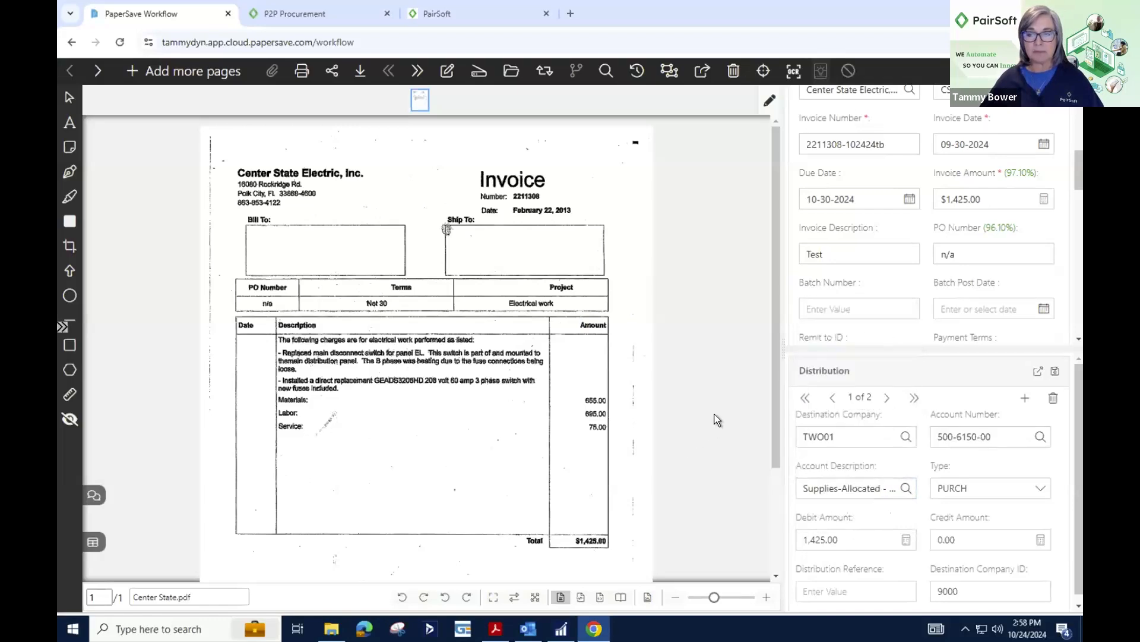
left_click(638, 395)
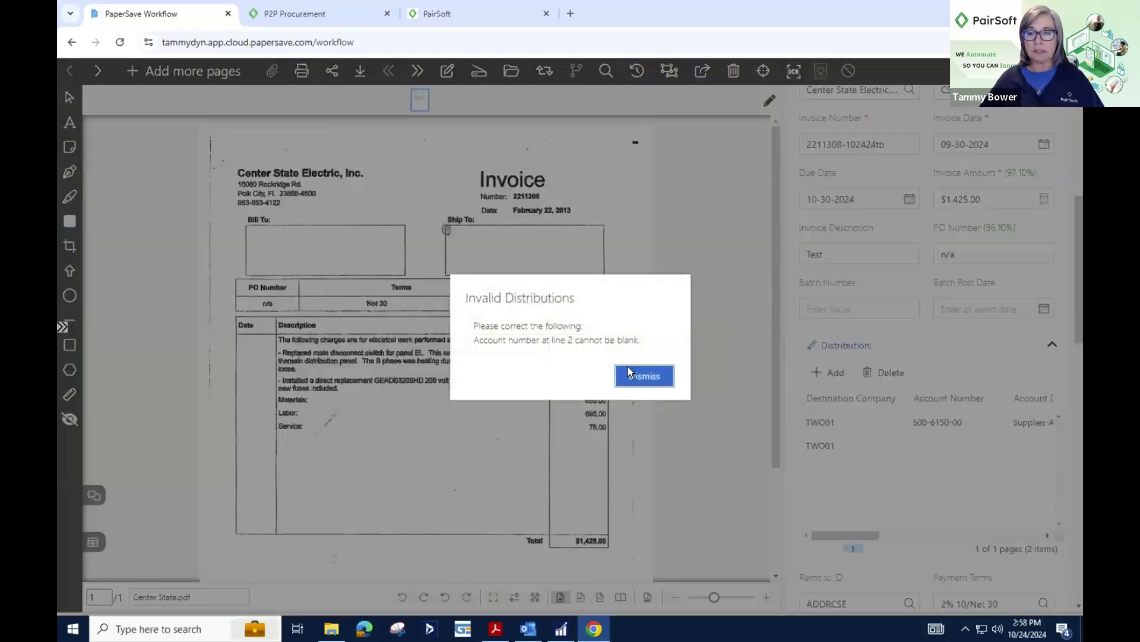
left_click(630, 374)
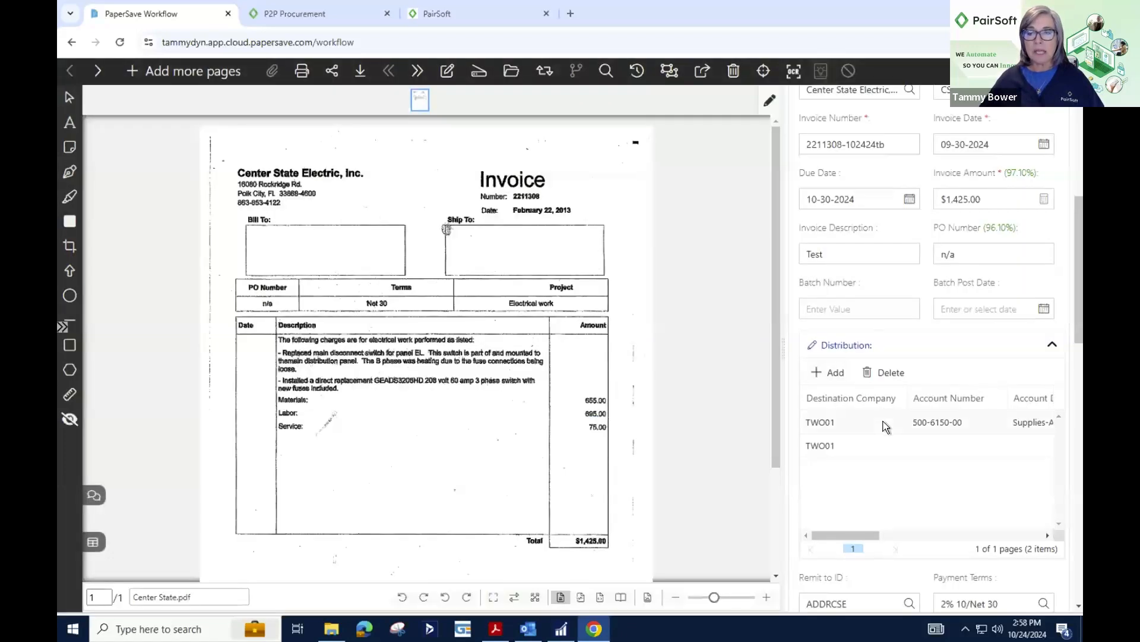
Set the first distribution line's Debit Amount to 425.00, save the change, and dismiss the validation alert
double_click(885, 425)
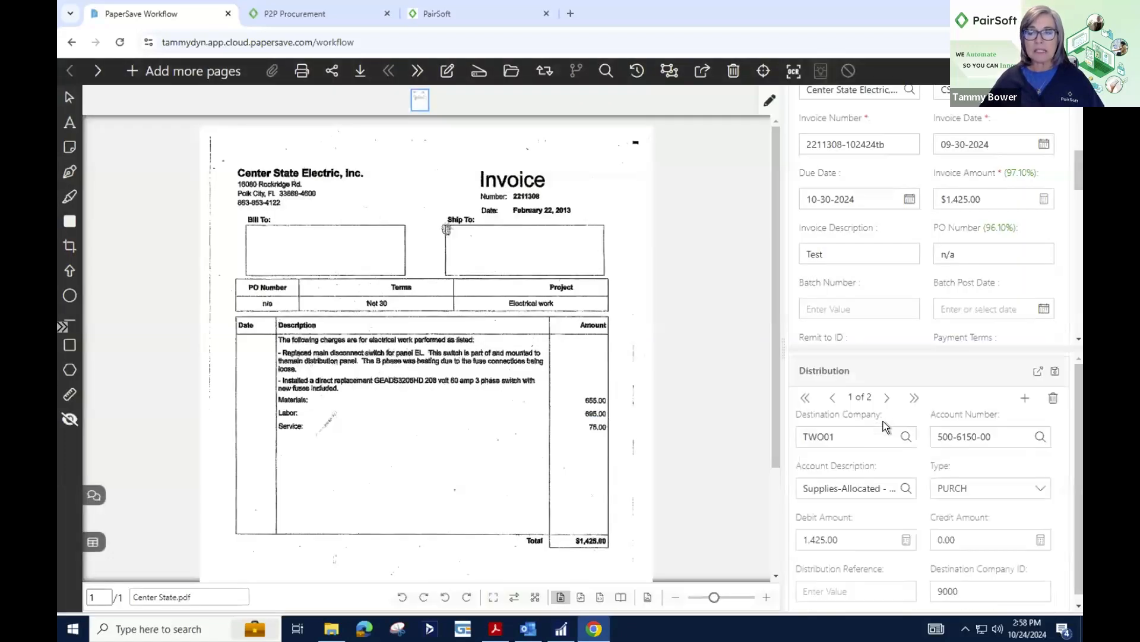
left_click(866, 541)
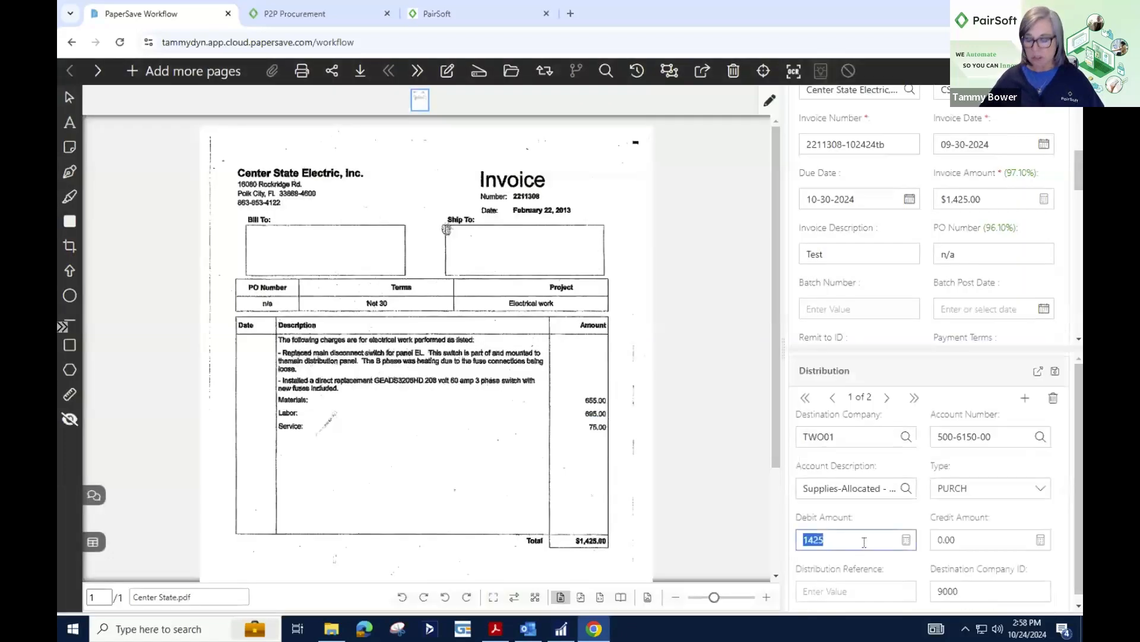
type("425.")
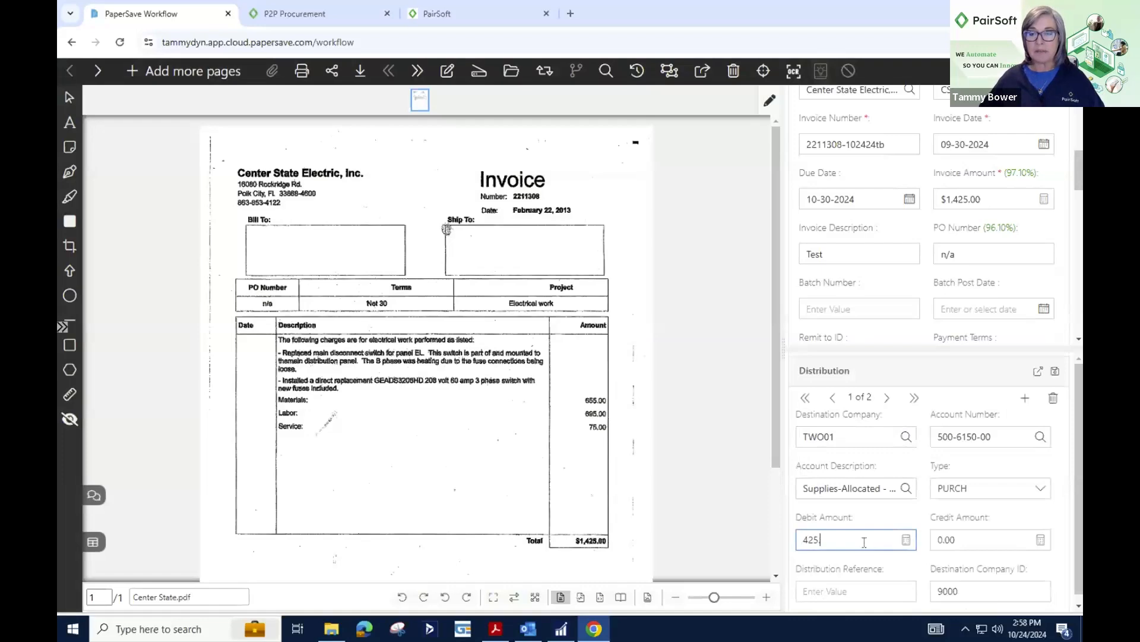
left_click(886, 397)
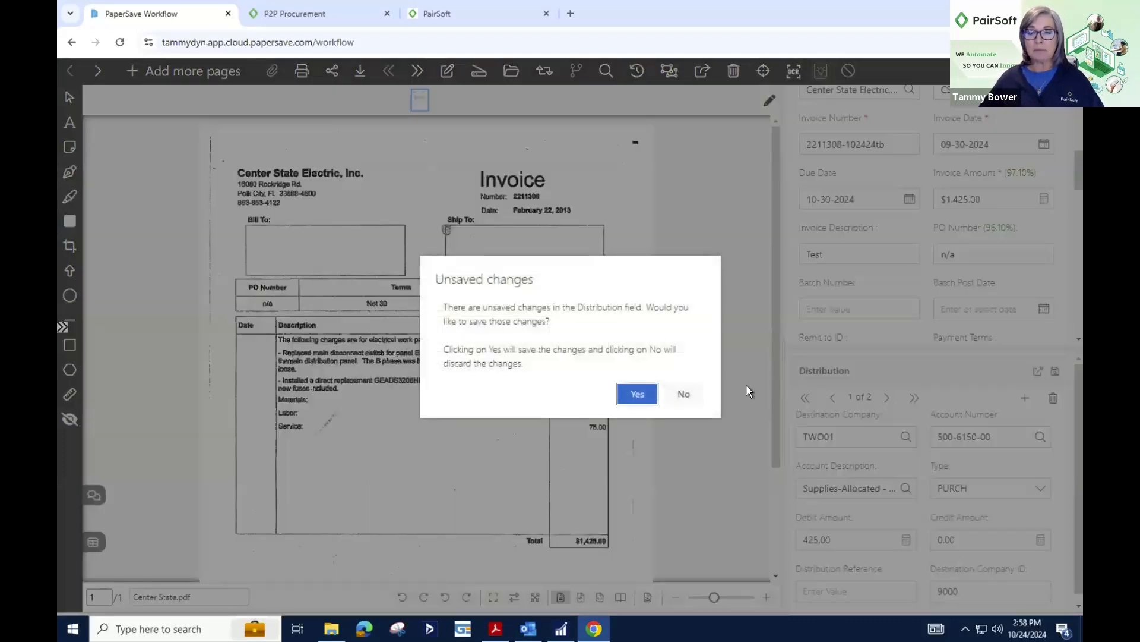
left_click(638, 394)
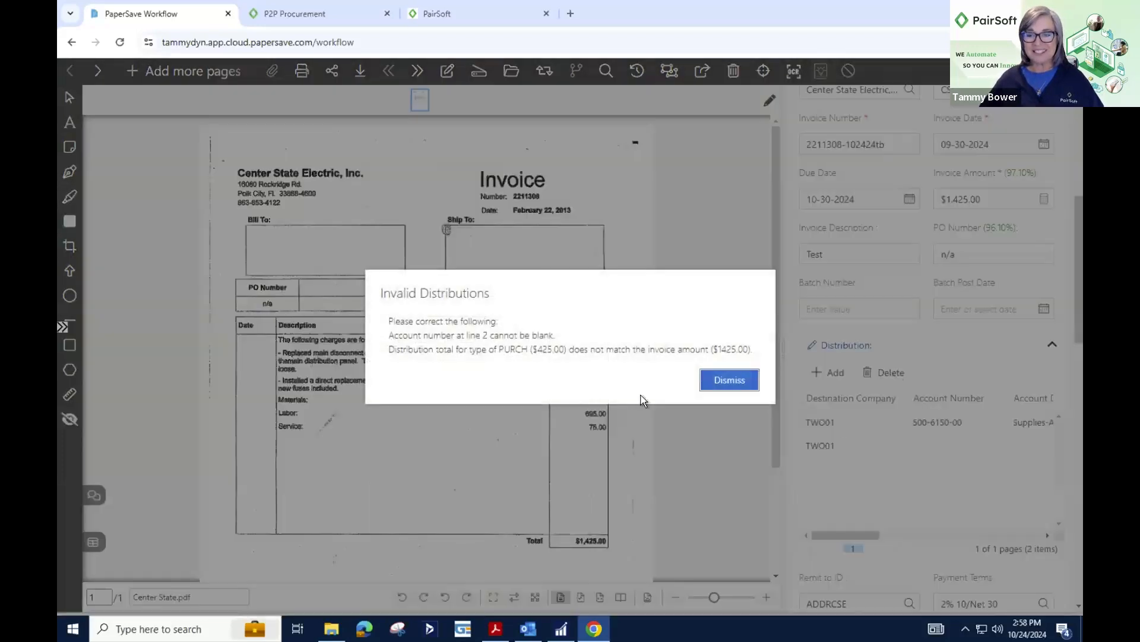
left_click(714, 387)
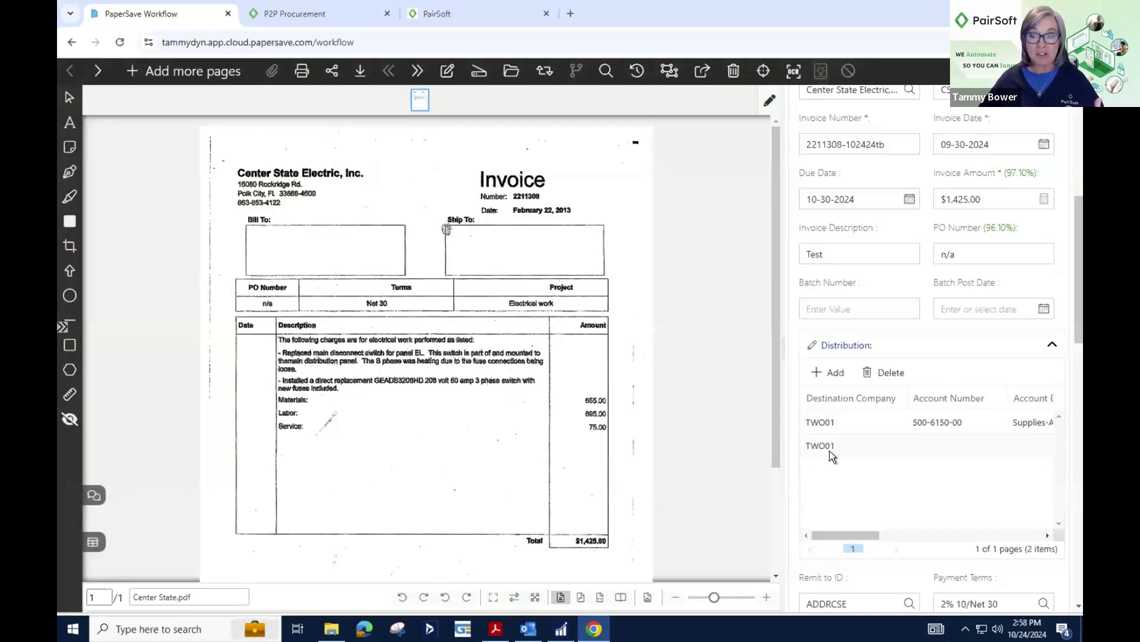
Assign ledger account 300-6160-00 and a Debit Amount of 1000.00 to the second distribution line, save it, and dismiss the validation alert
double_click(829, 451)
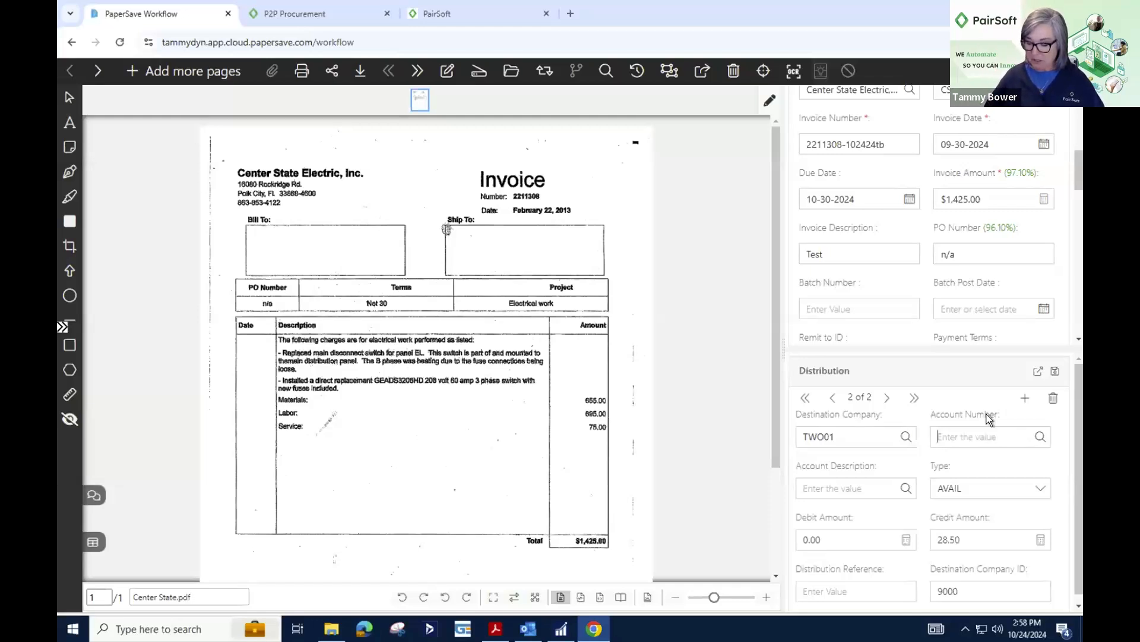
type("300-61")
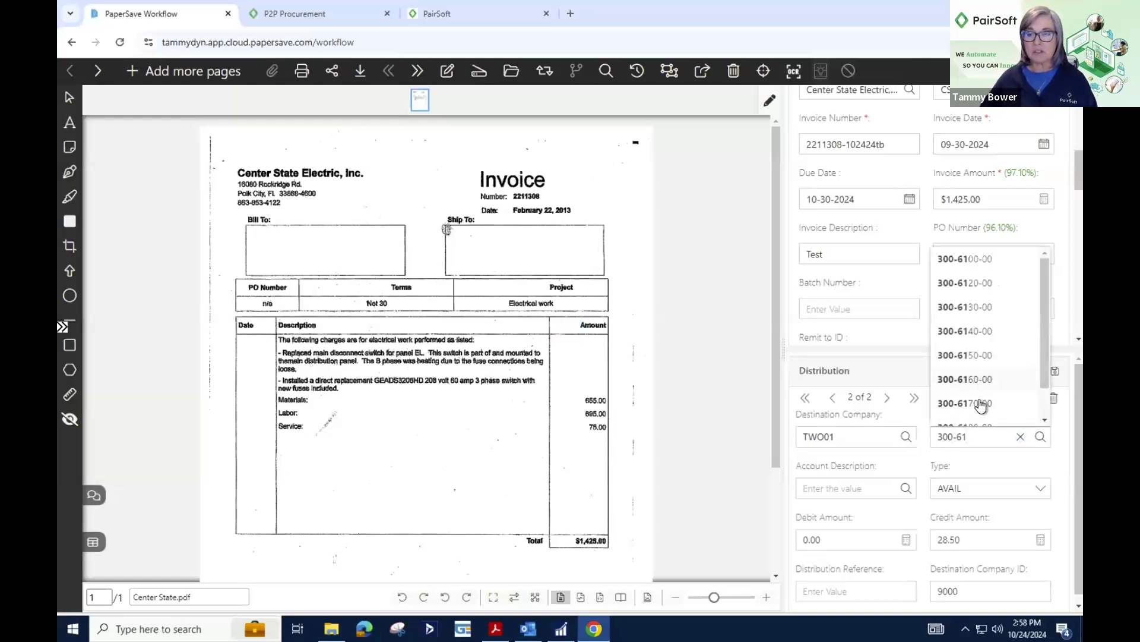
left_click(982, 381)
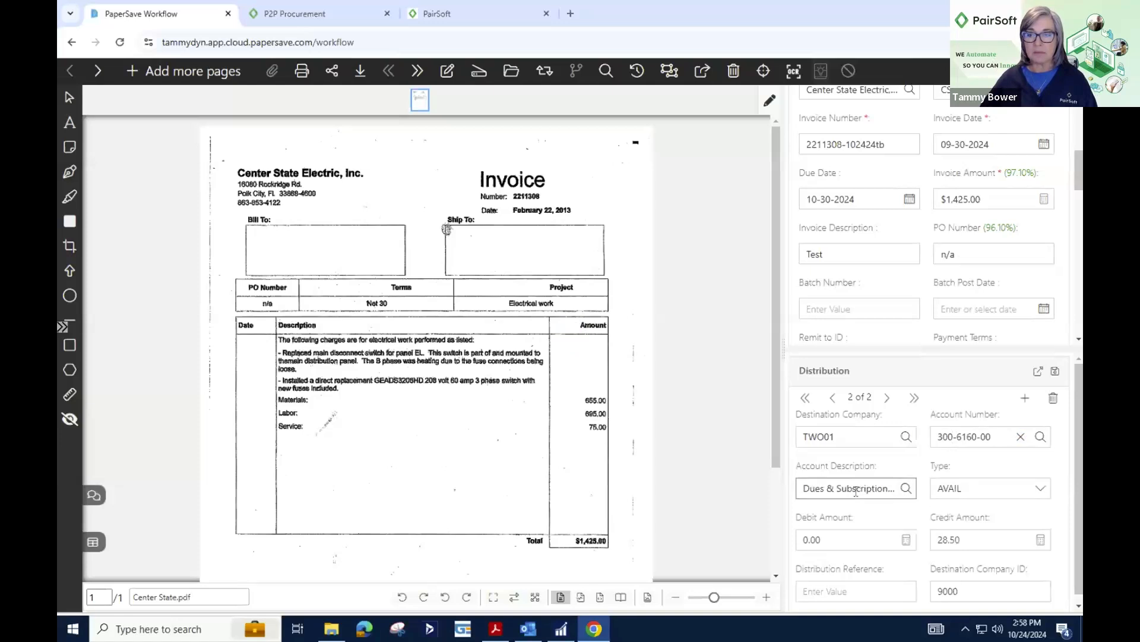
left_click(823, 538)
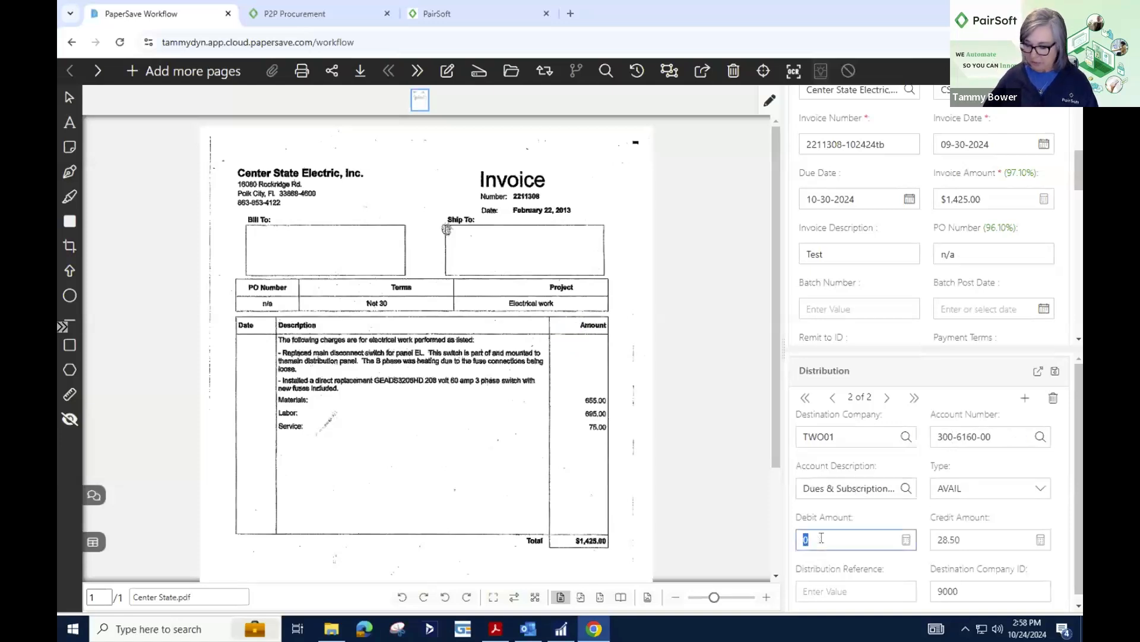
type("1000")
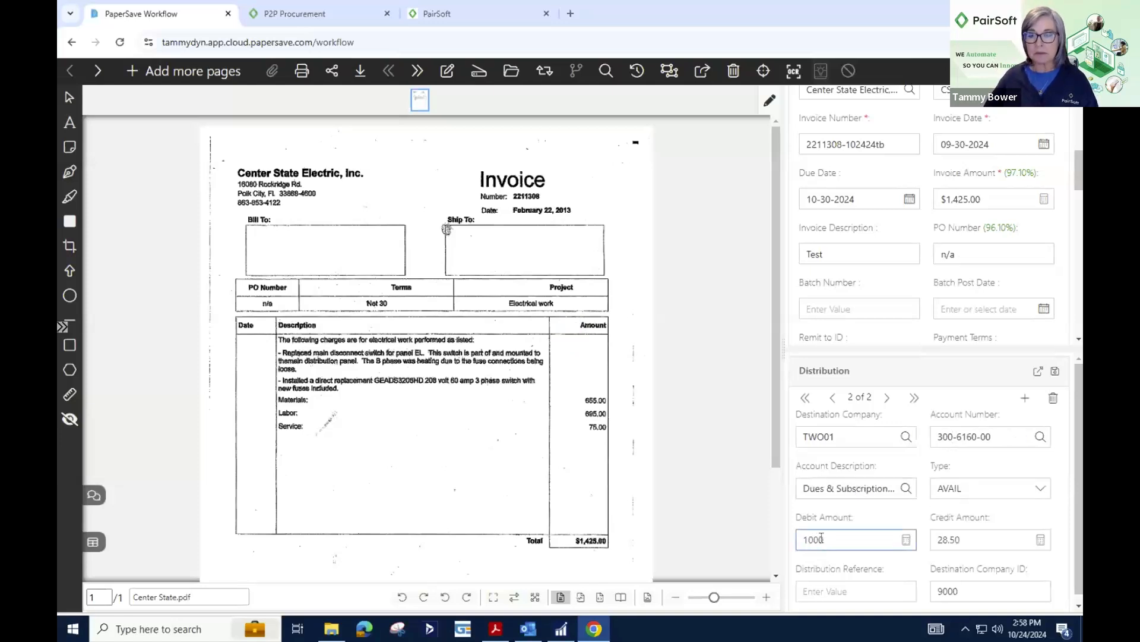
type(".00")
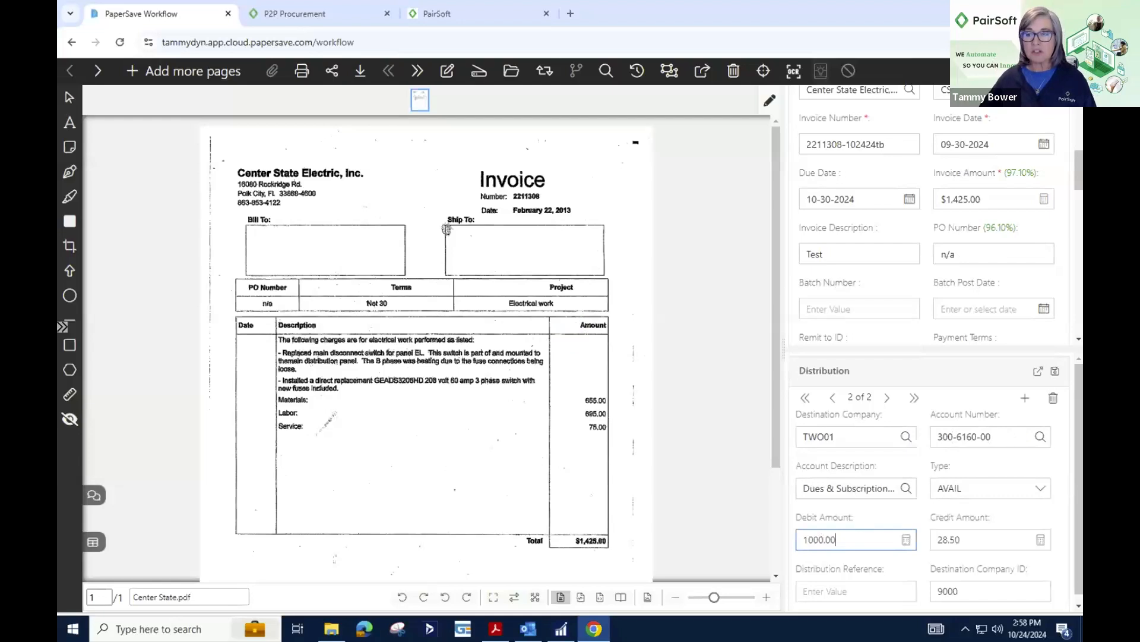
left_click(1055, 372)
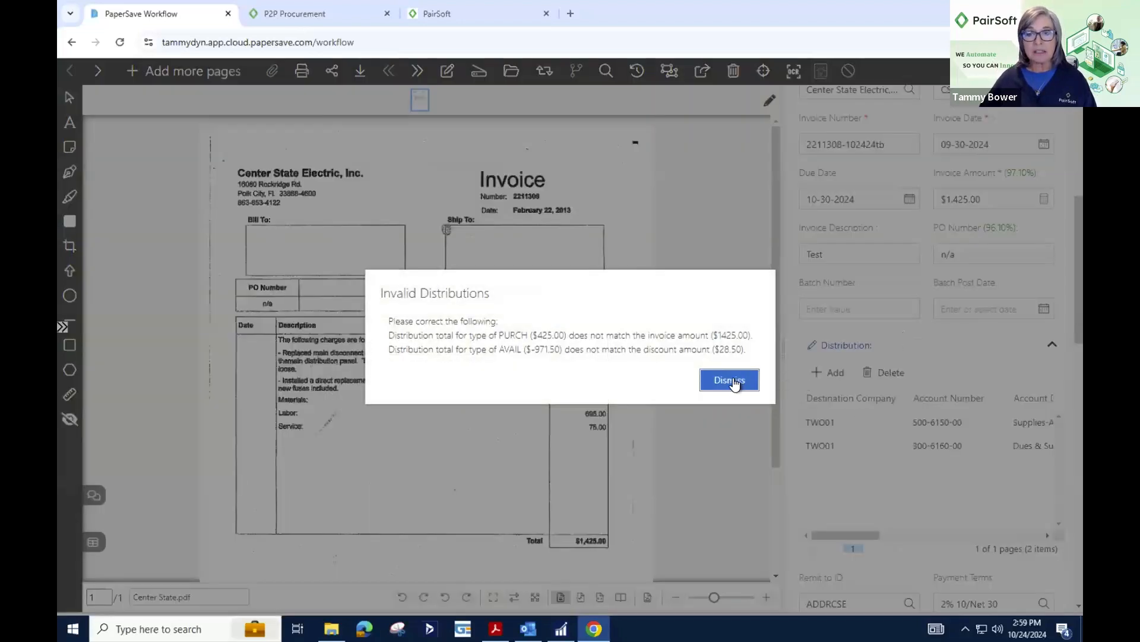
left_click(732, 379)
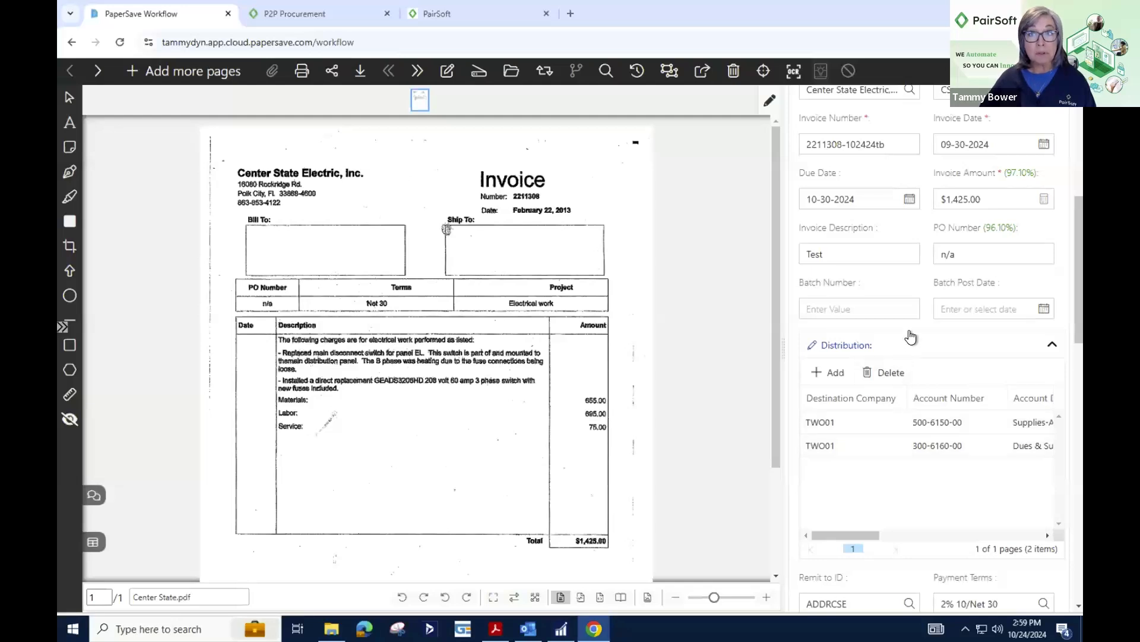
Replace the invoice's Payment Terms with Net 30 from the payment term lookup
scroll(911, 337, "up", 5)
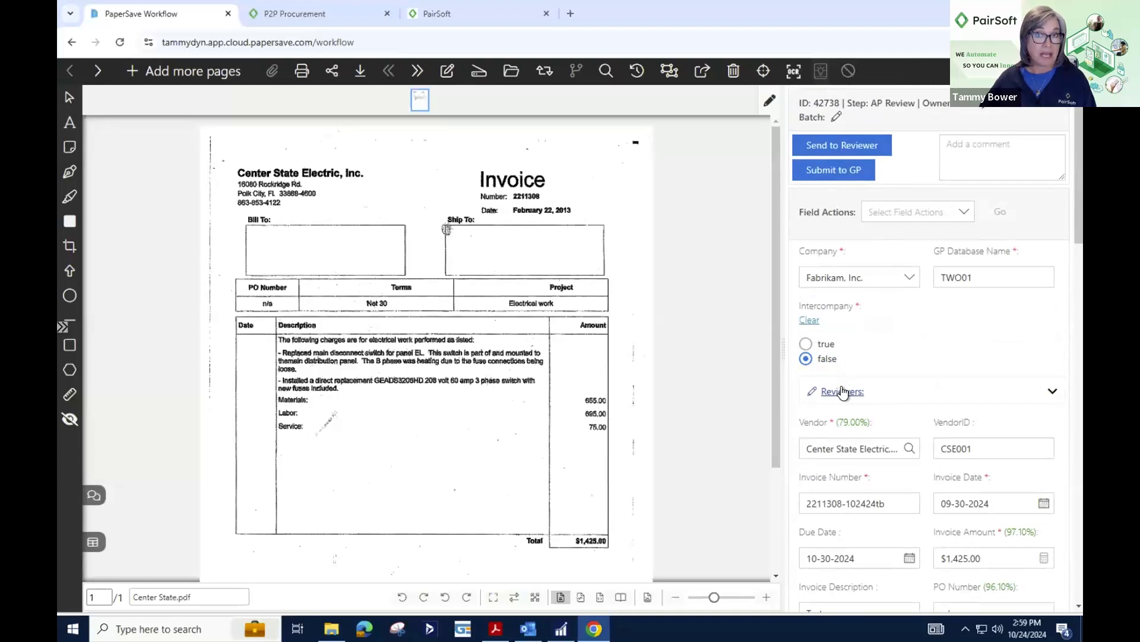
scroll(889, 389, "down", 12)
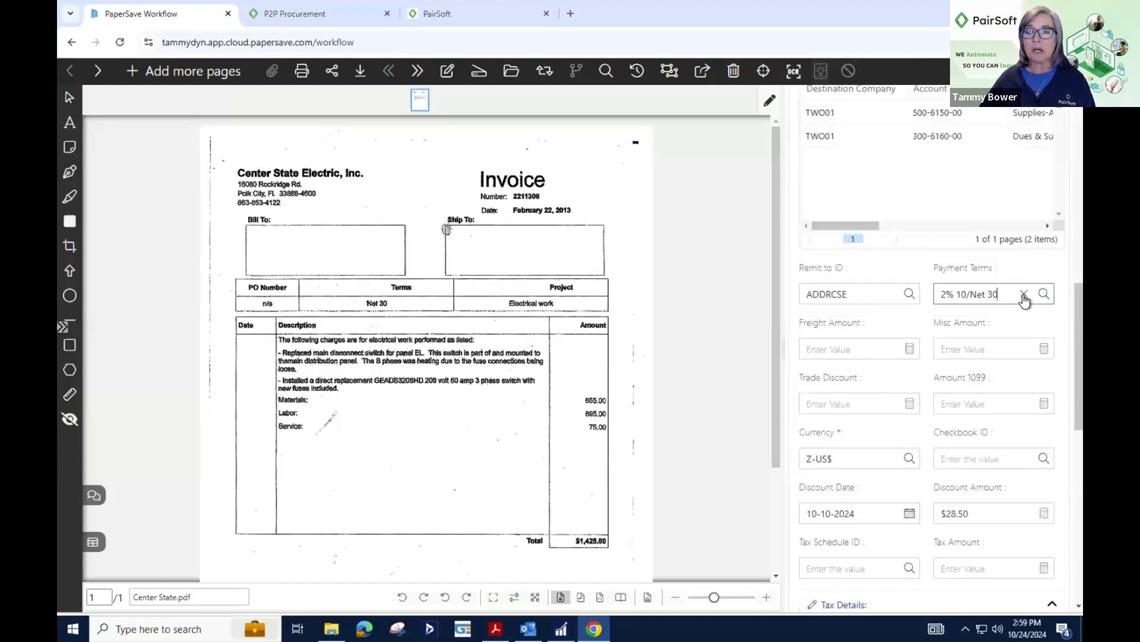
left_click(1032, 293)
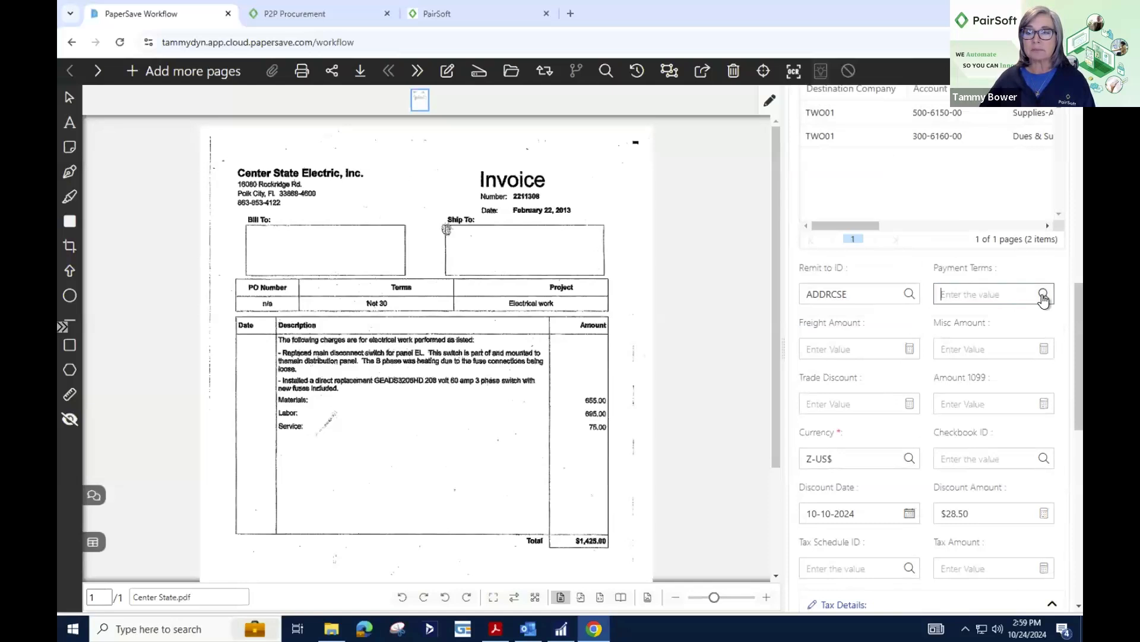
left_click(1043, 293)
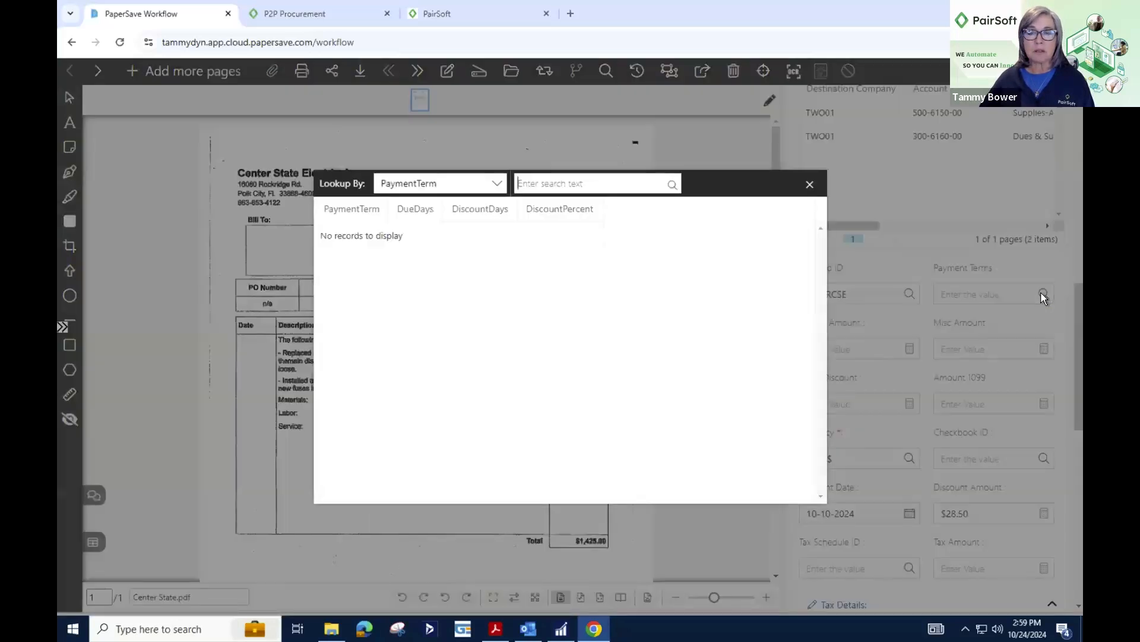
left_click(673, 186)
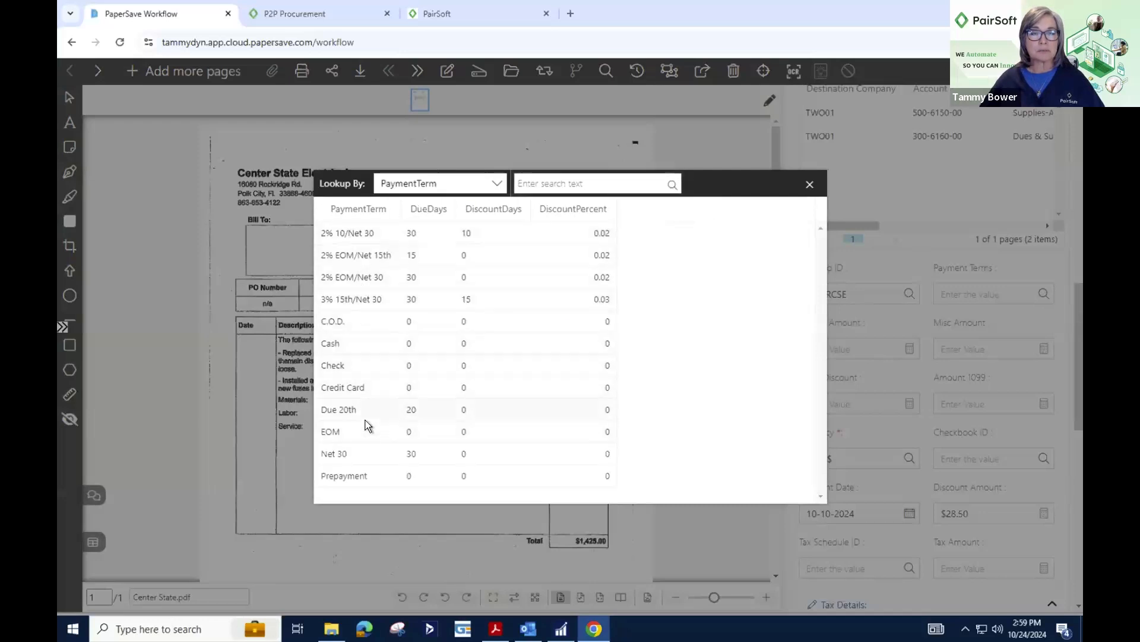
left_click(348, 456)
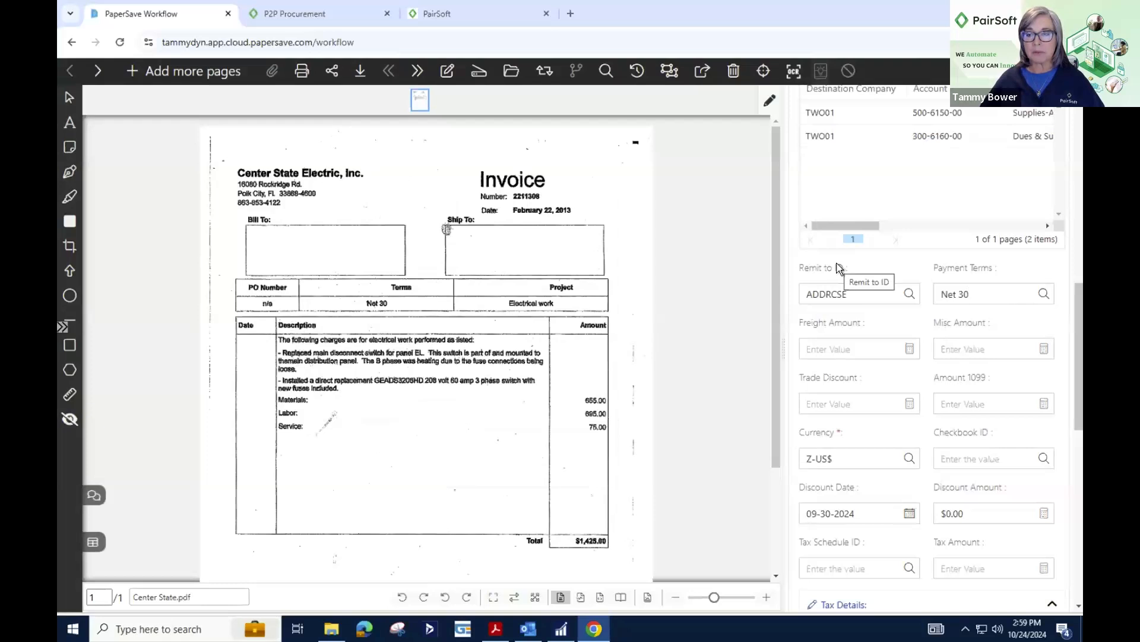
Add a second reviewer to the Center State Electric invoice, save the entry, and expand the reviewers list
scroll(932, 195, "up", 8)
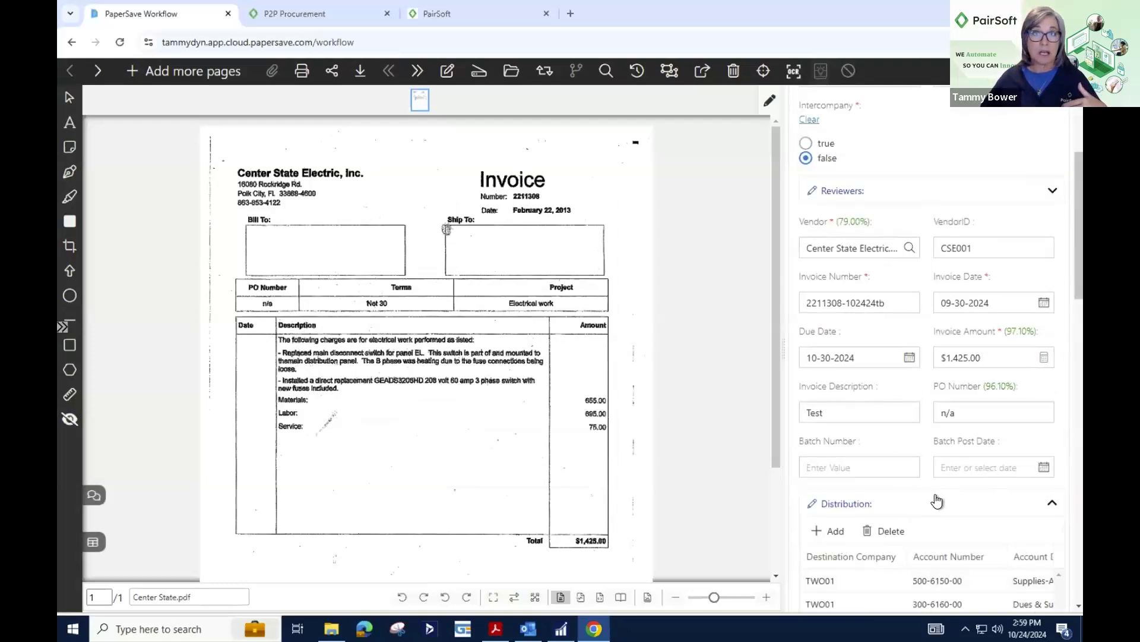
scroll(939, 499, "down", 5)
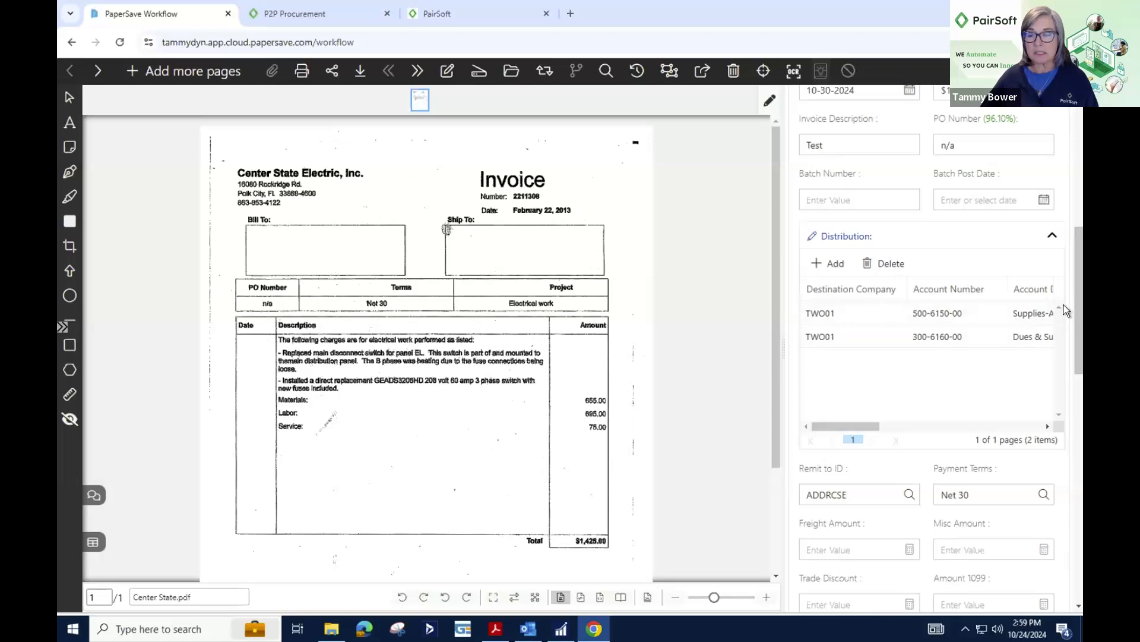
left_click(1079, 146)
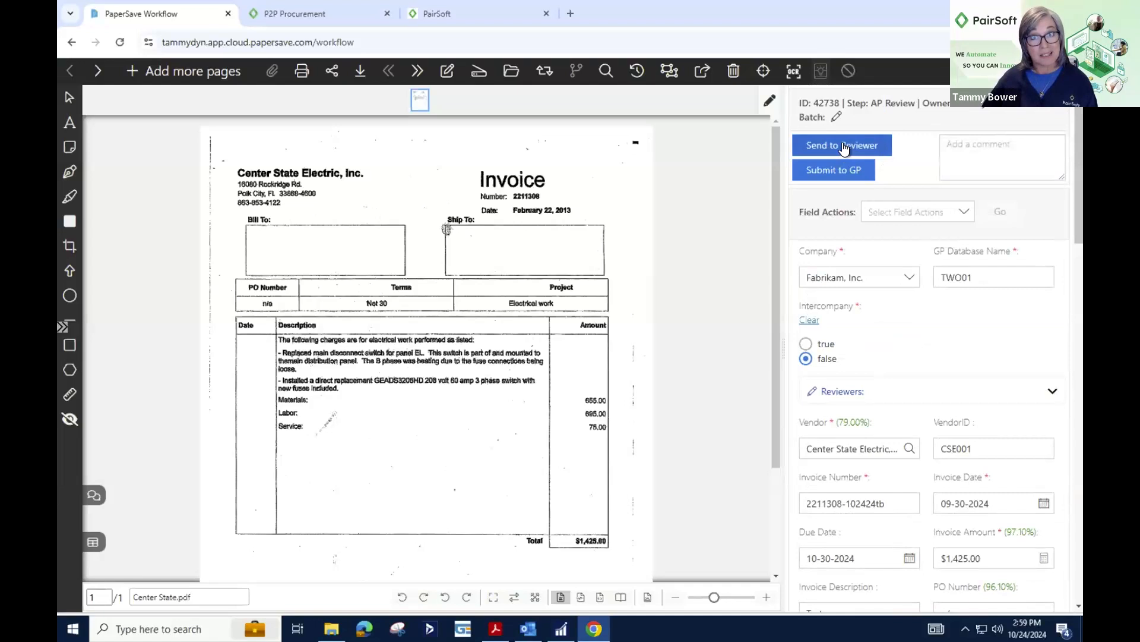
scroll(873, 392, "down", 5)
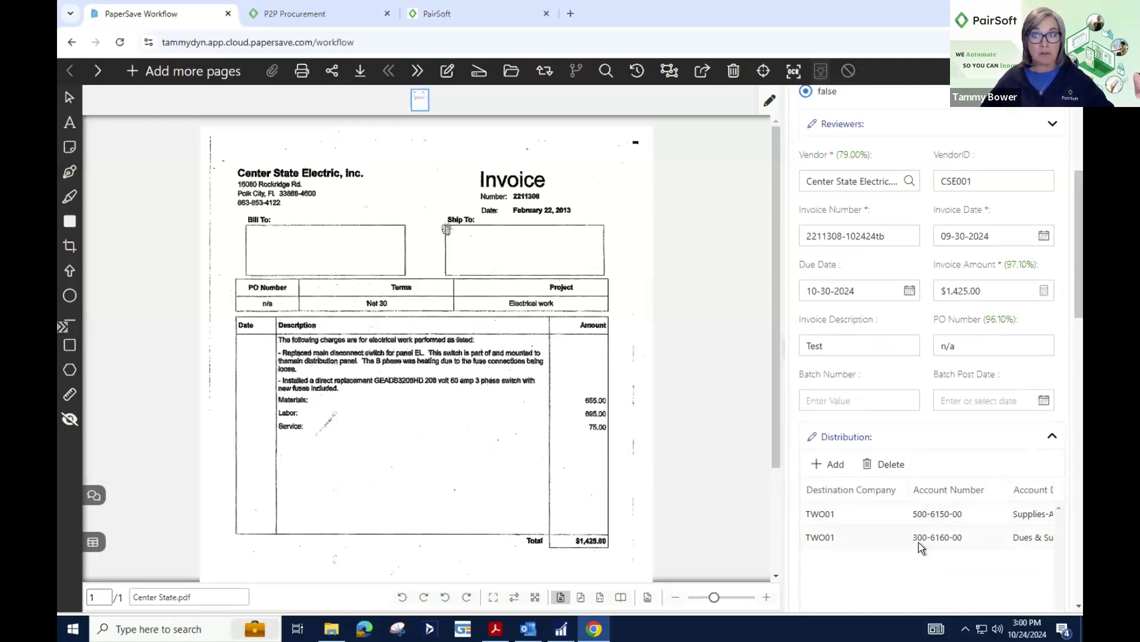
scroll(919, 533, "up", 5)
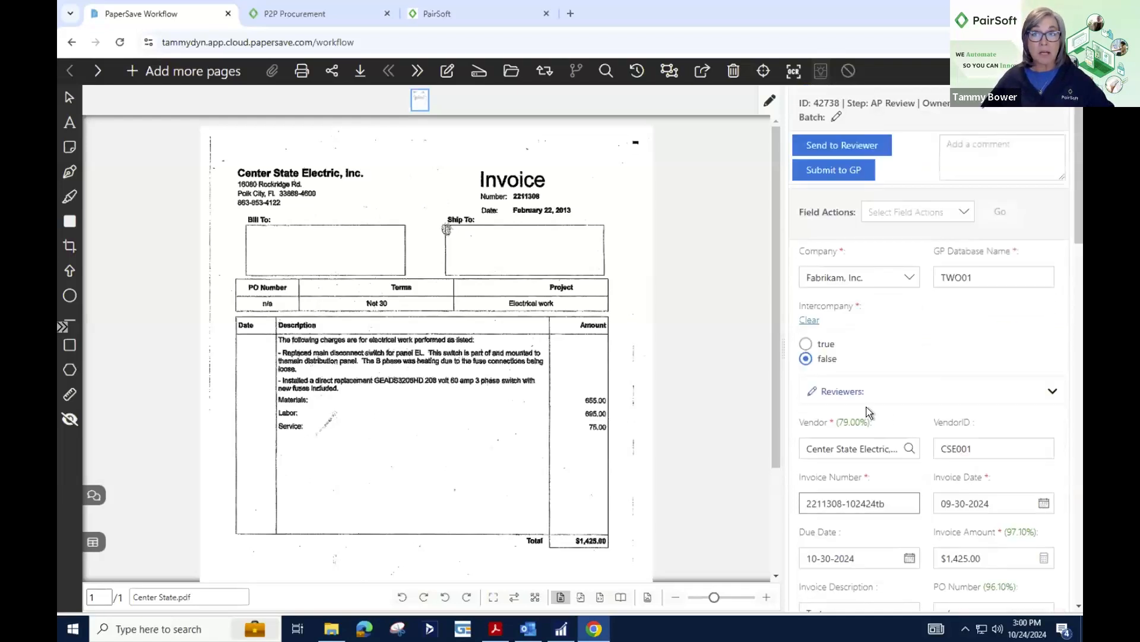
left_click(854, 393)
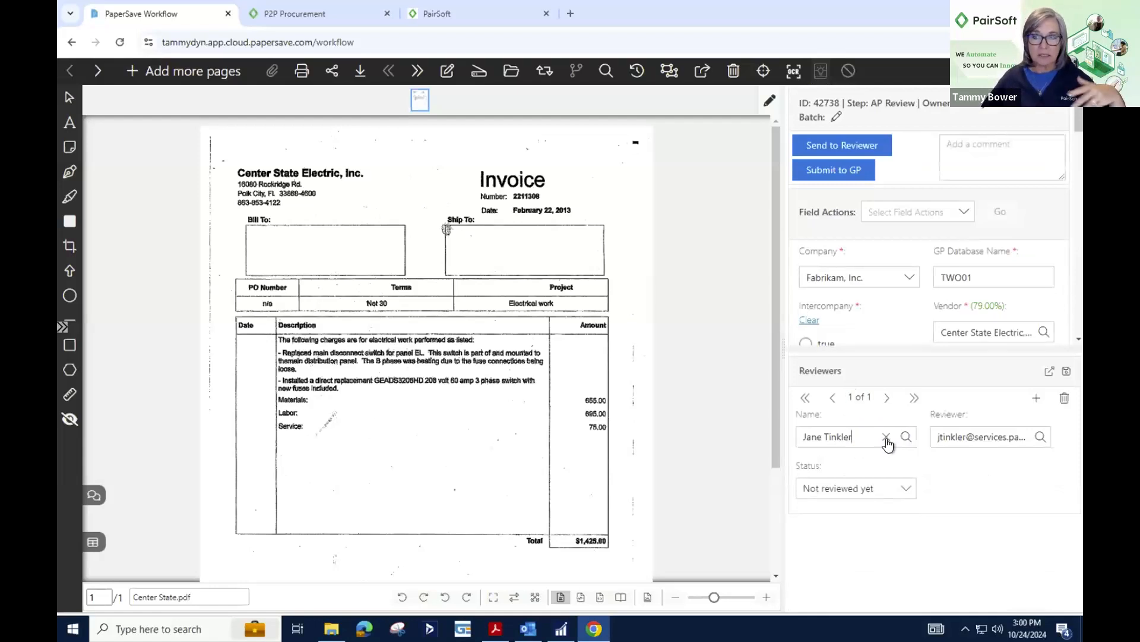
left_click(1035, 399)
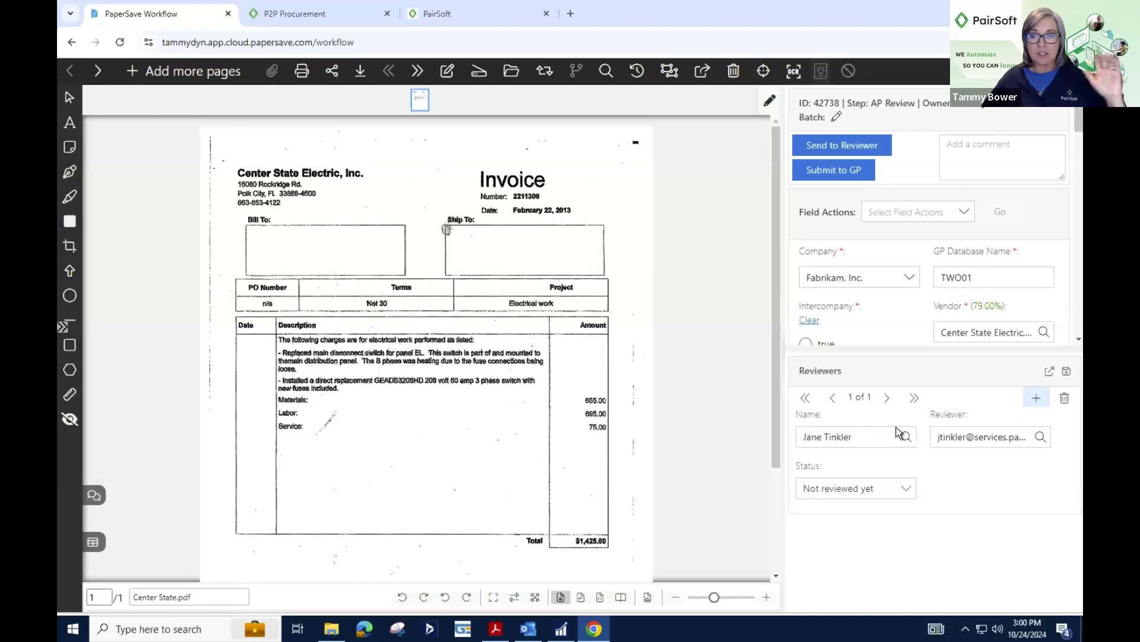
left_click(851, 438)
type("bru")
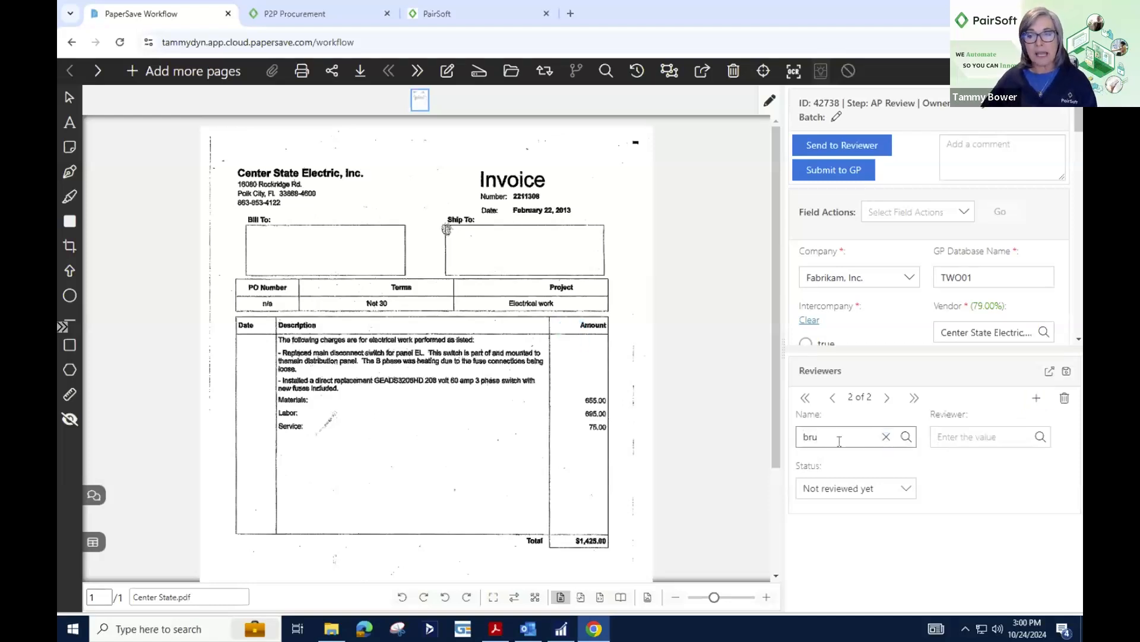
left_click(815, 459)
left_click(1067, 374)
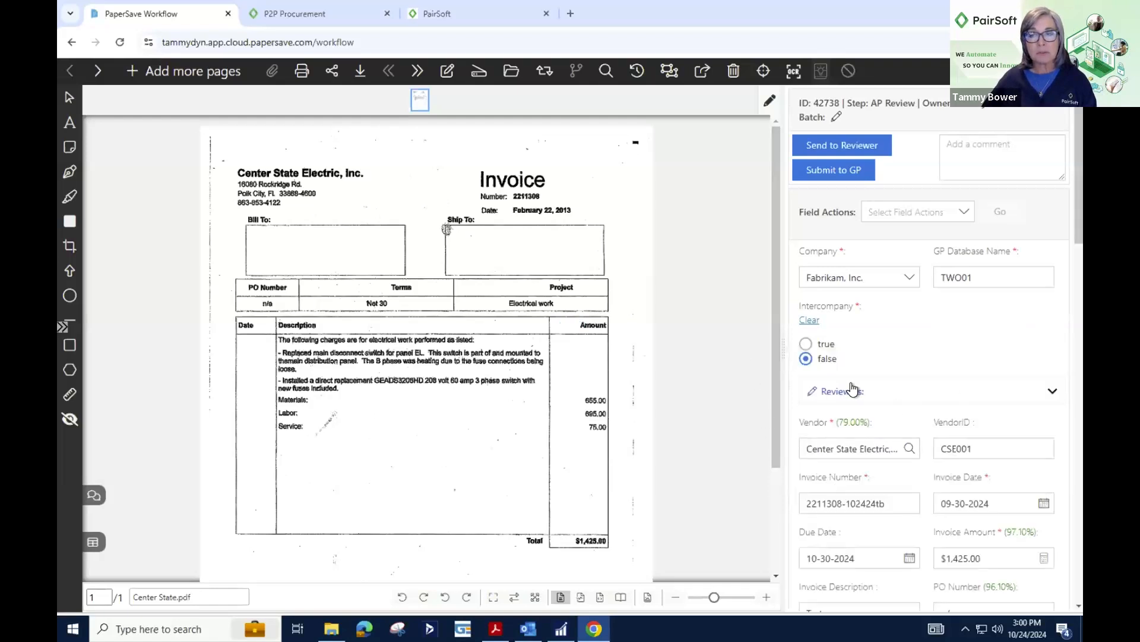
left_click(852, 389)
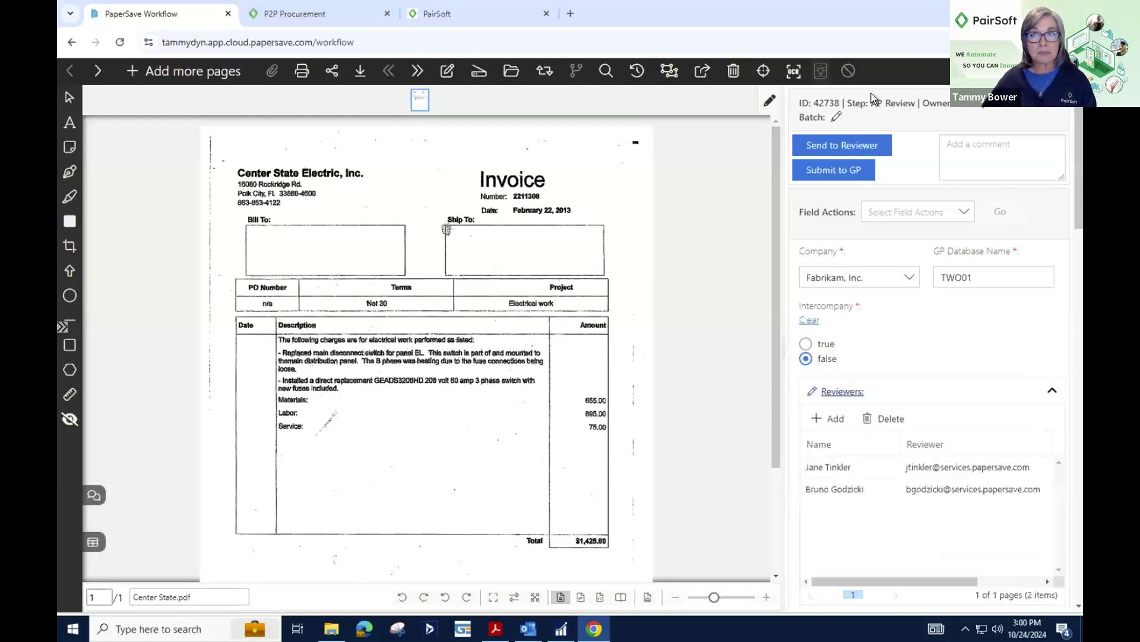
Try to send the invoice to its reviewers and dismiss the invalid distributions alert
left_click(831, 145)
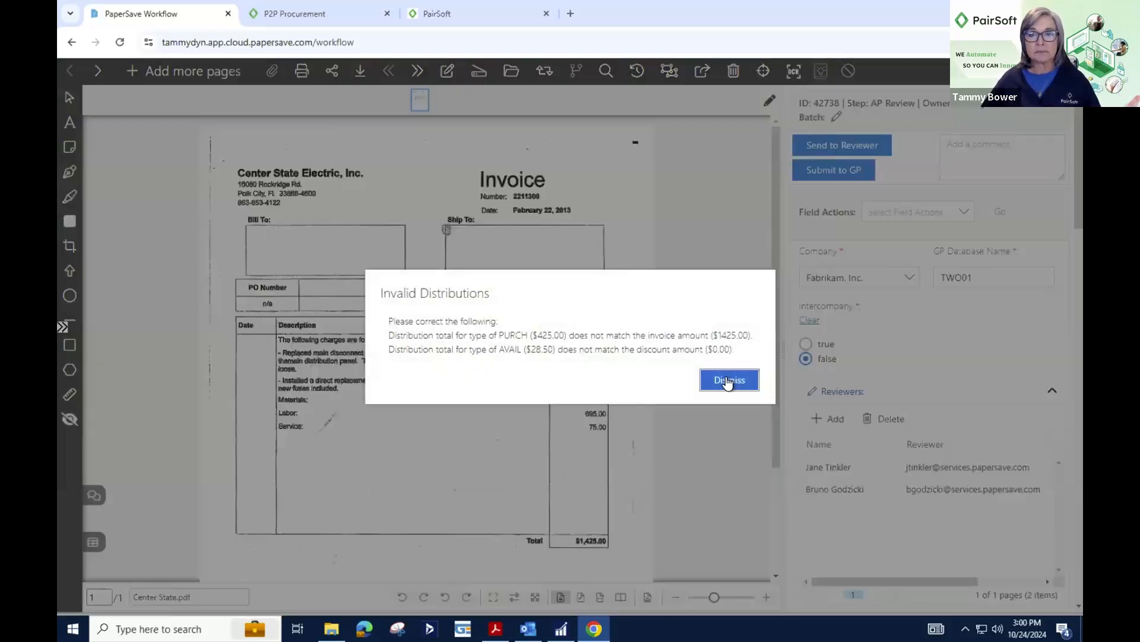
left_click(728, 381)
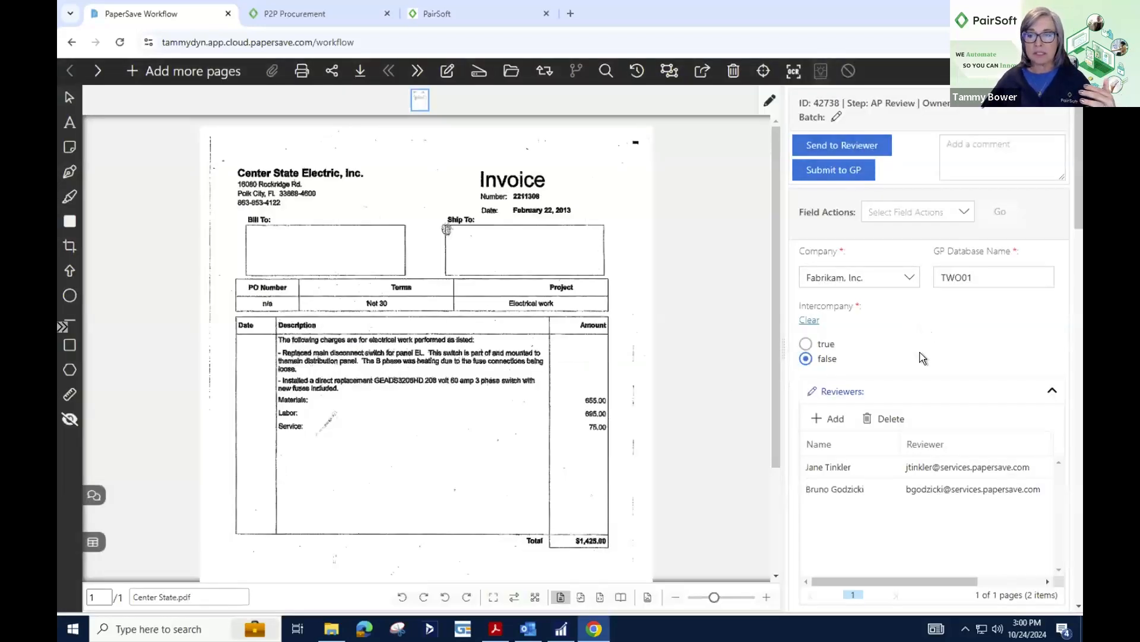
Set the second distribution line's Debit Amount to 1000.00, clear its Credit Amount, save the change, and dismiss the validation alert
scroll(925, 329, "down", 8)
scroll(922, 352, "down", 5)
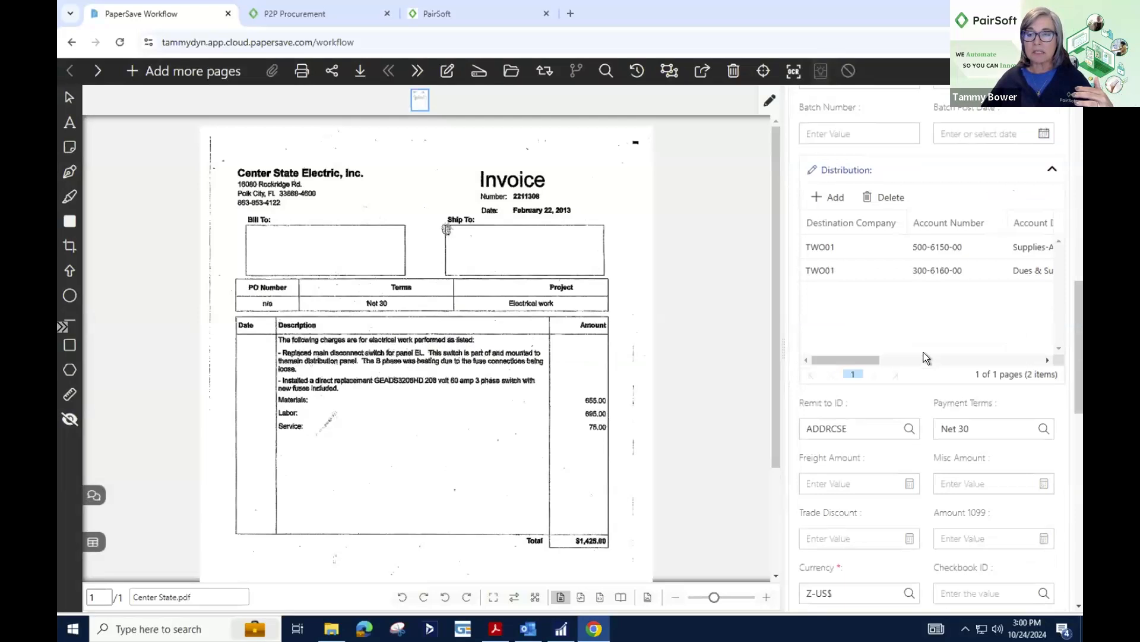
left_click_drag(864, 359, 967, 360)
double_click(956, 269)
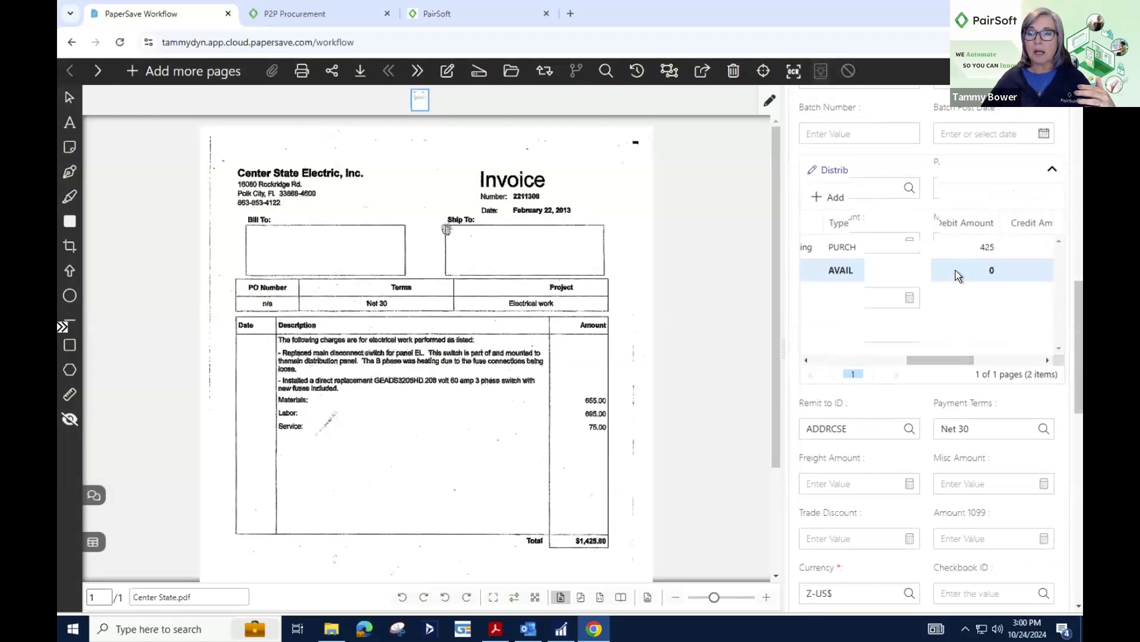
left_click(848, 538)
double_click(849, 538)
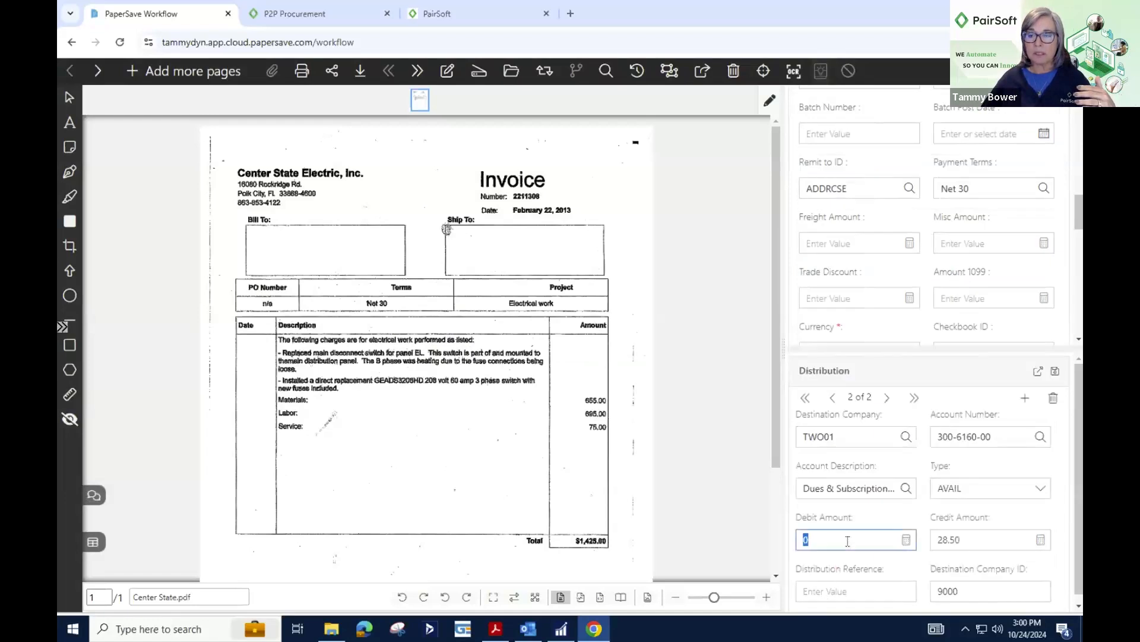
type("1000.00")
left_click(977, 542)
double_click(958, 537)
key("BackSpace")
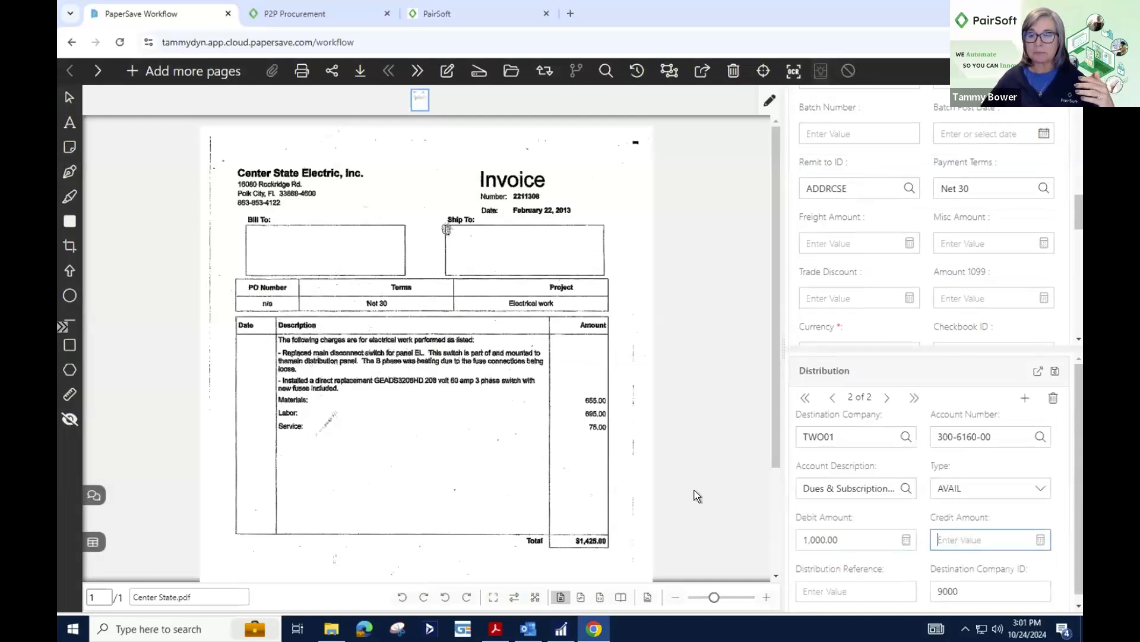
left_click(1055, 371)
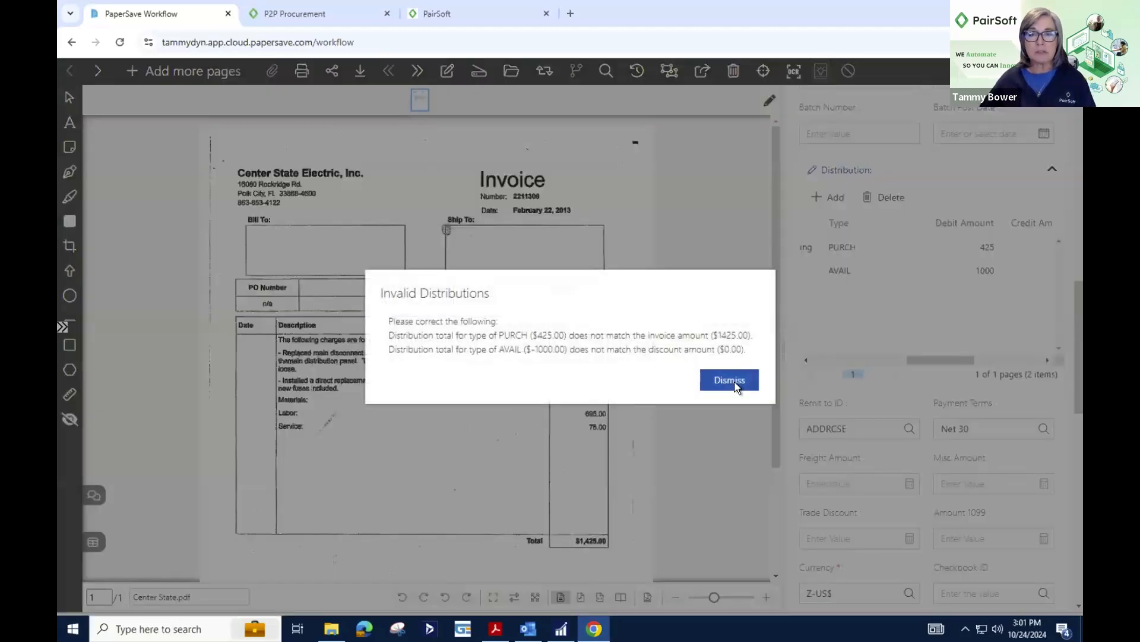
left_click(732, 382)
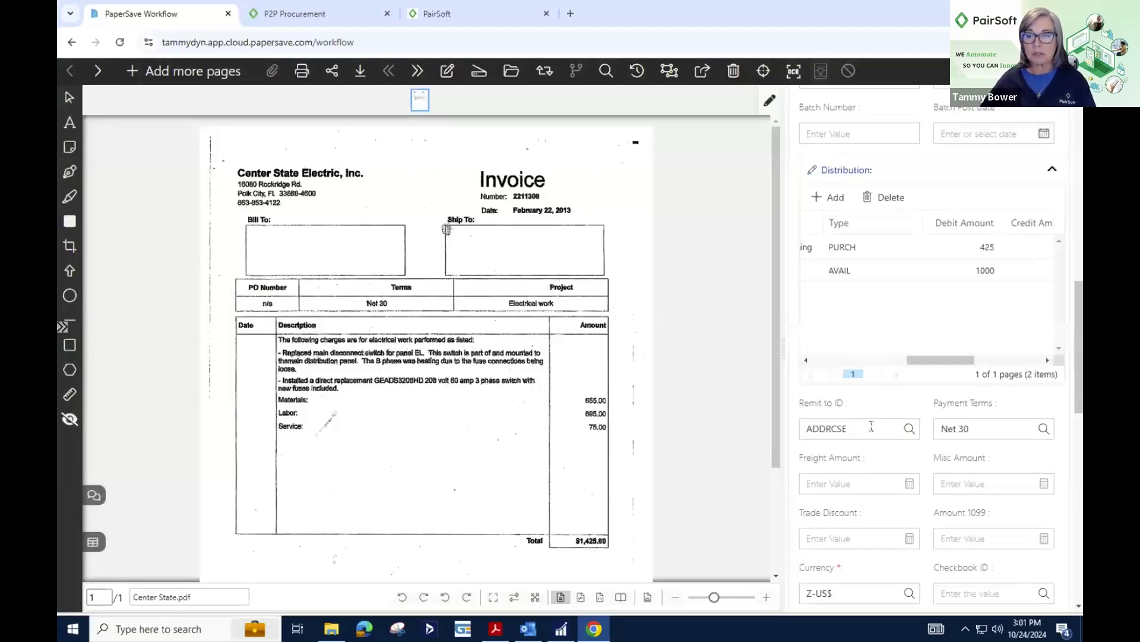
Set the first distribution line's Debit Amount to 1425.00 and delete the second distribution line
left_click(878, 252)
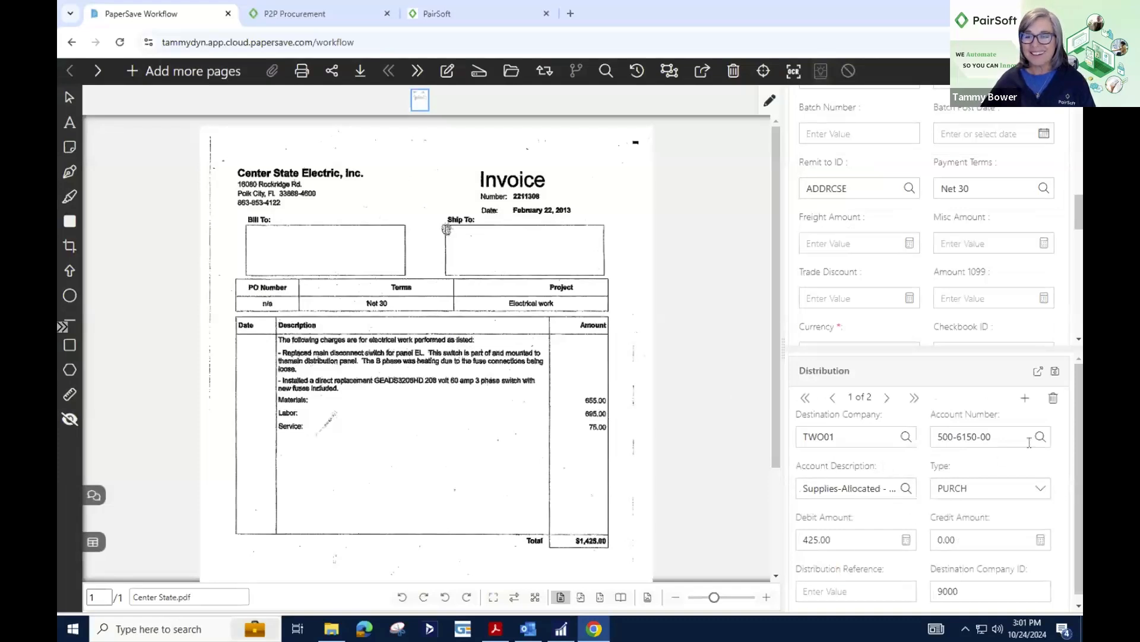
left_click(864, 538)
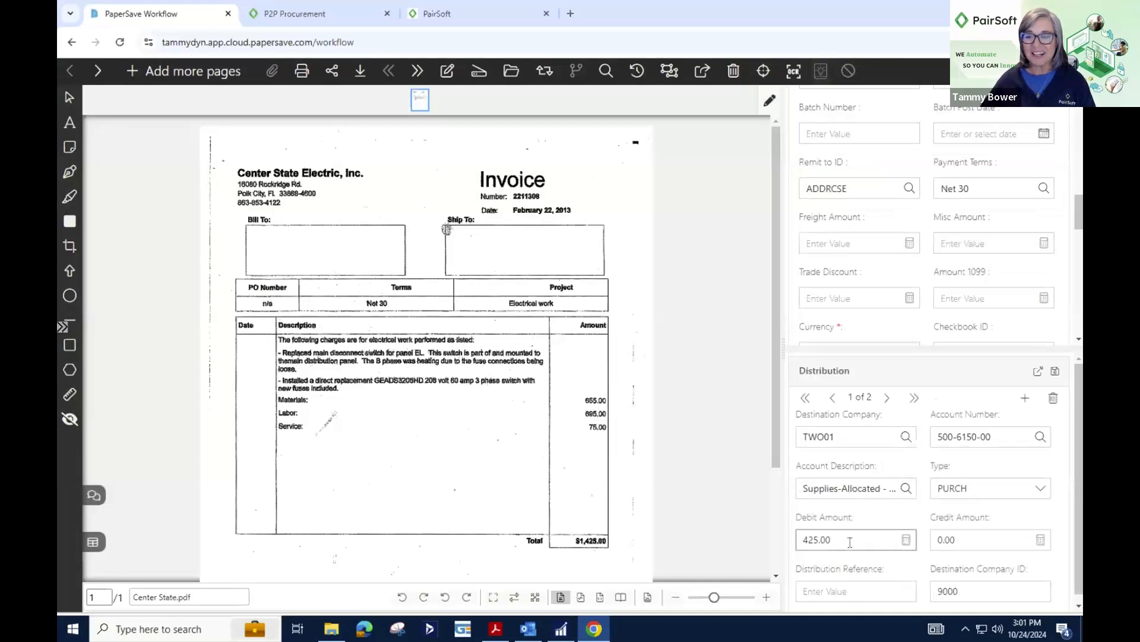
type("1")
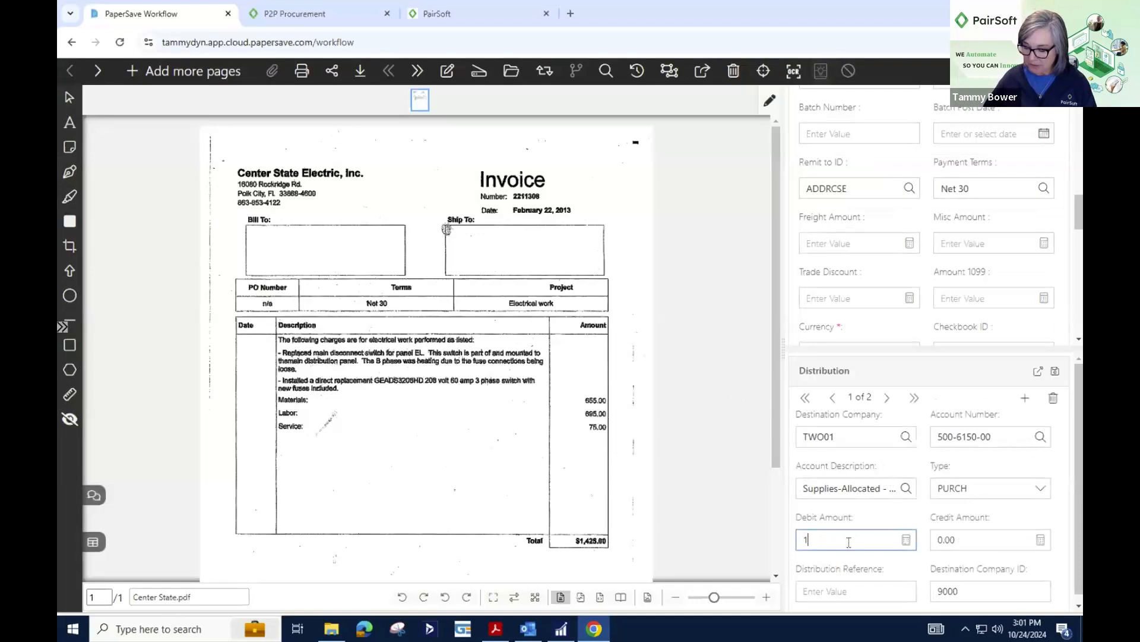
type("425")
left_click(886, 398)
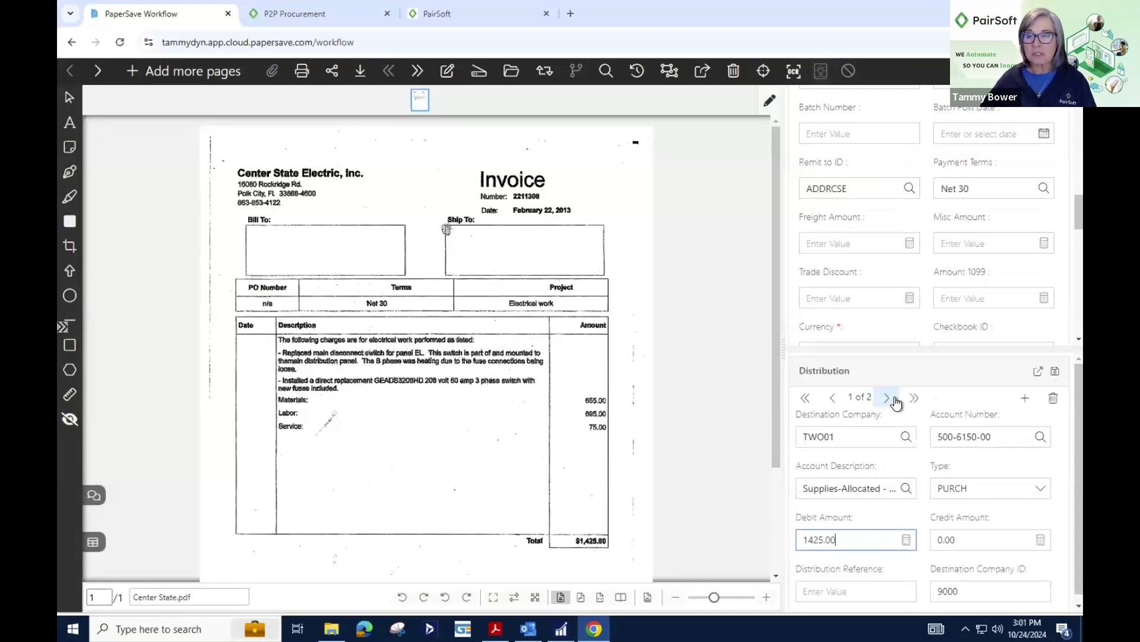
left_click(1051, 399)
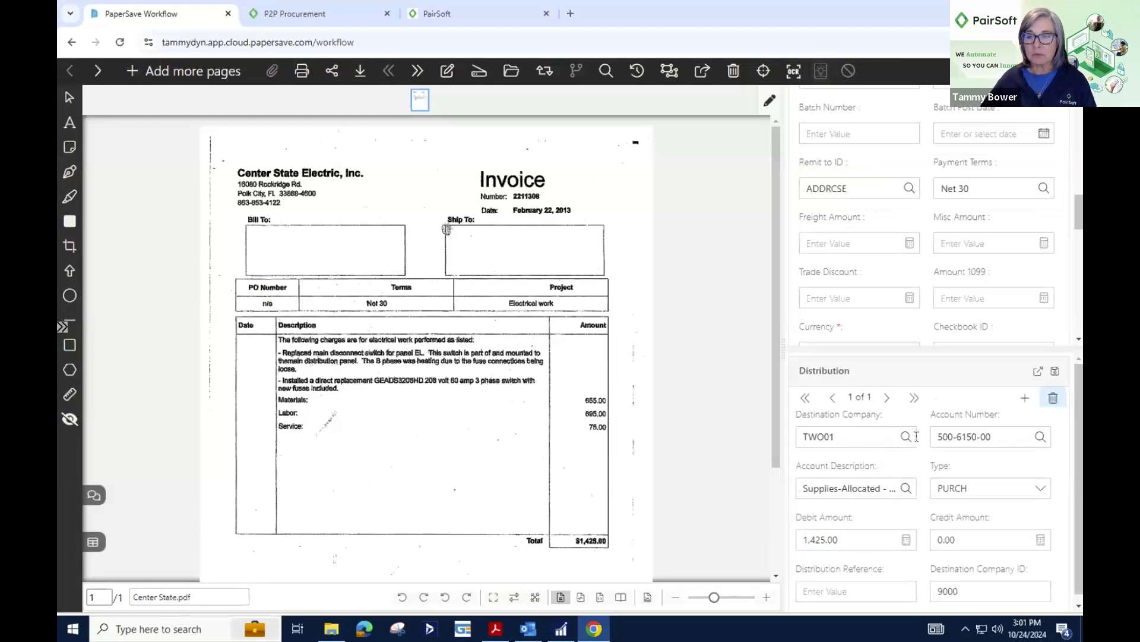
left_click(740, 340)
left_click(643, 391)
Try to delete the second reviewer, and send the Center State Electric invoice to the reviewer
scroll(834, 302, "up", 10)
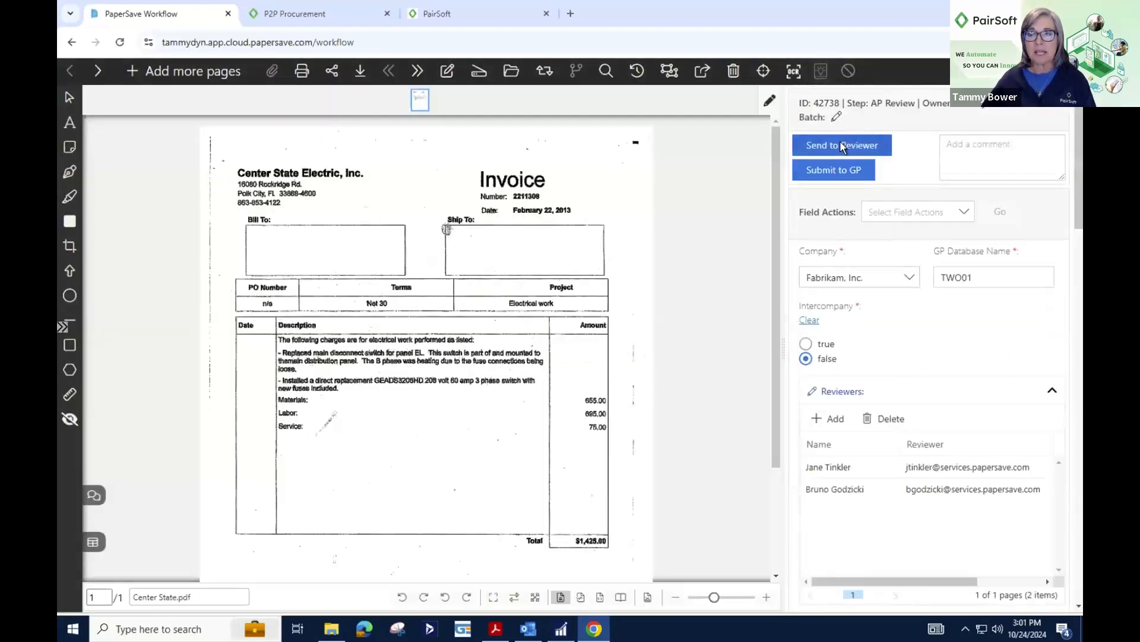
left_click(835, 487)
left_click(893, 419)
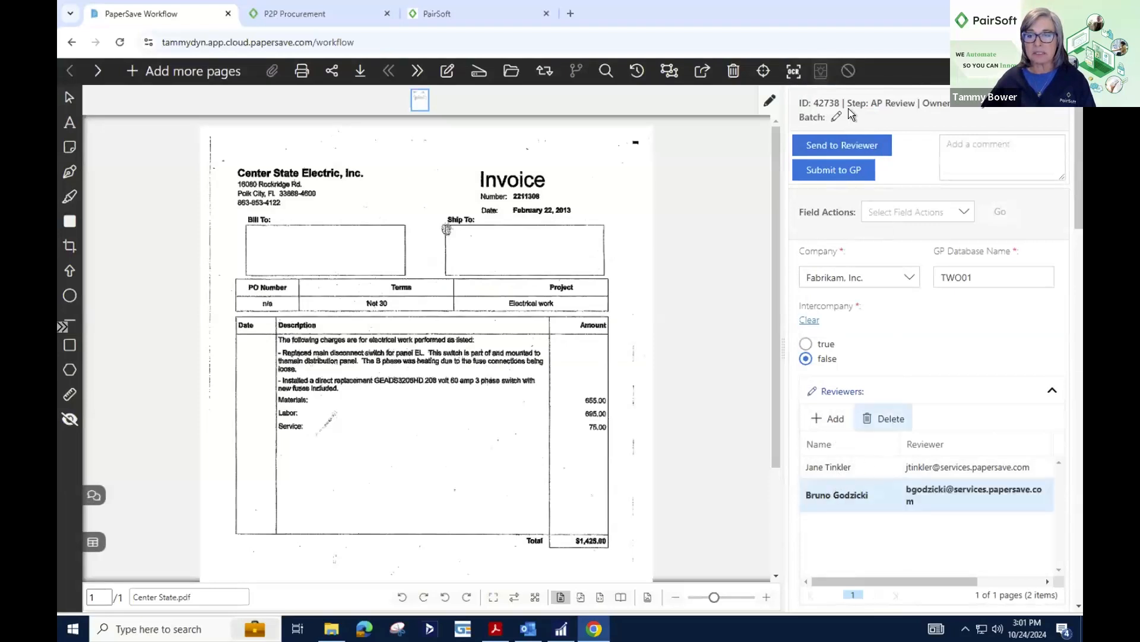
left_click(852, 147)
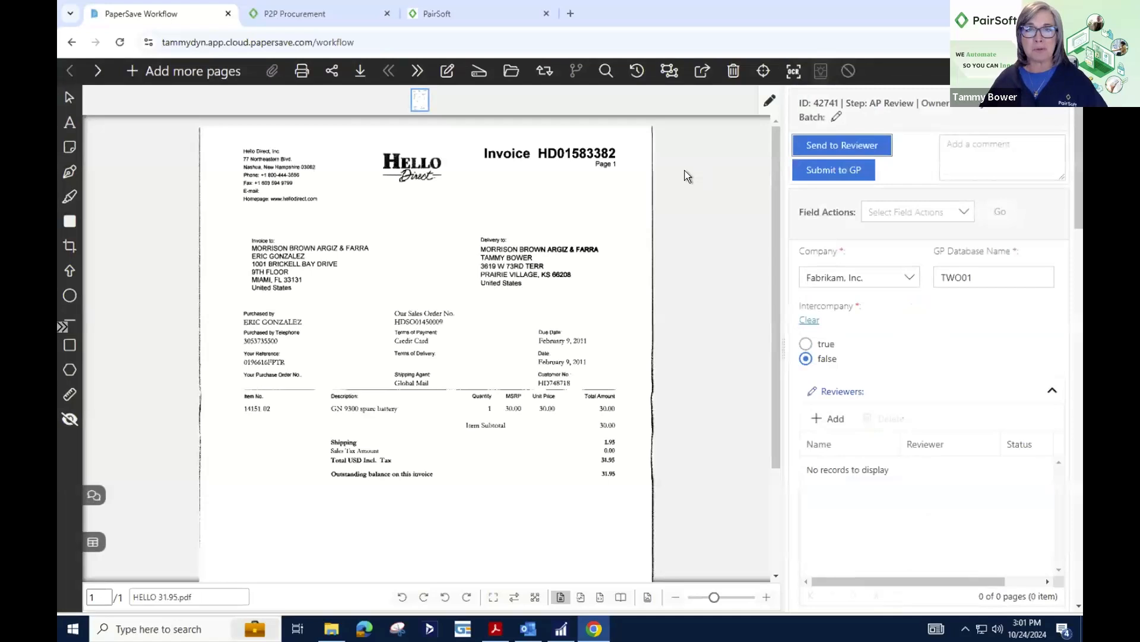
Check the distribution line of the Hello Direct invoice and submit the invoice to GP
left_click(1052, 390)
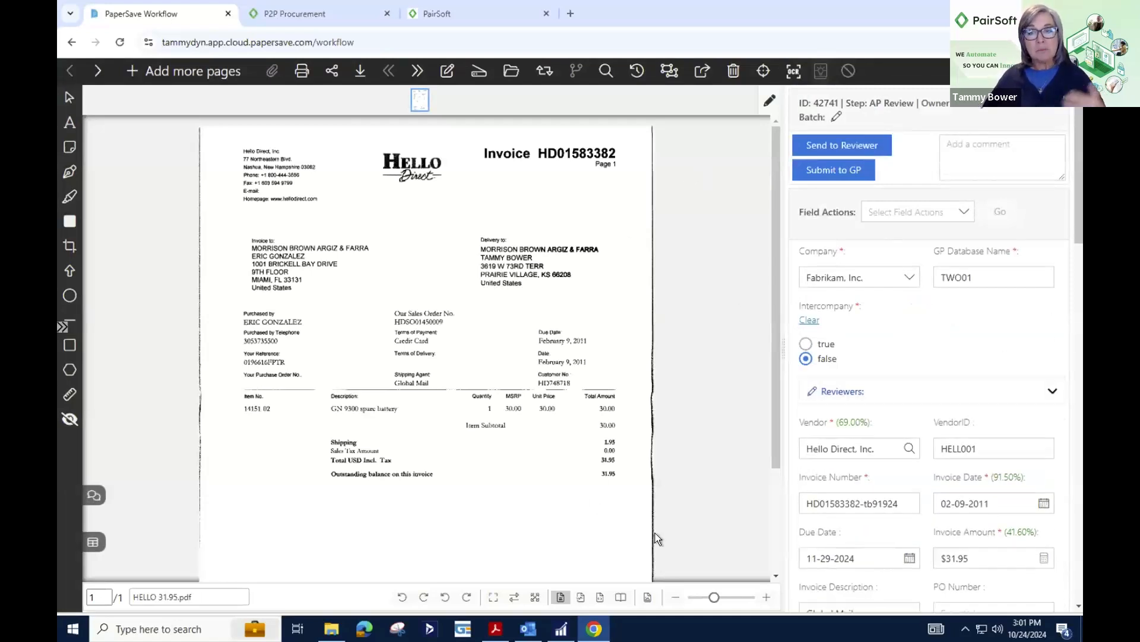
scroll(954, 290, "down", 5)
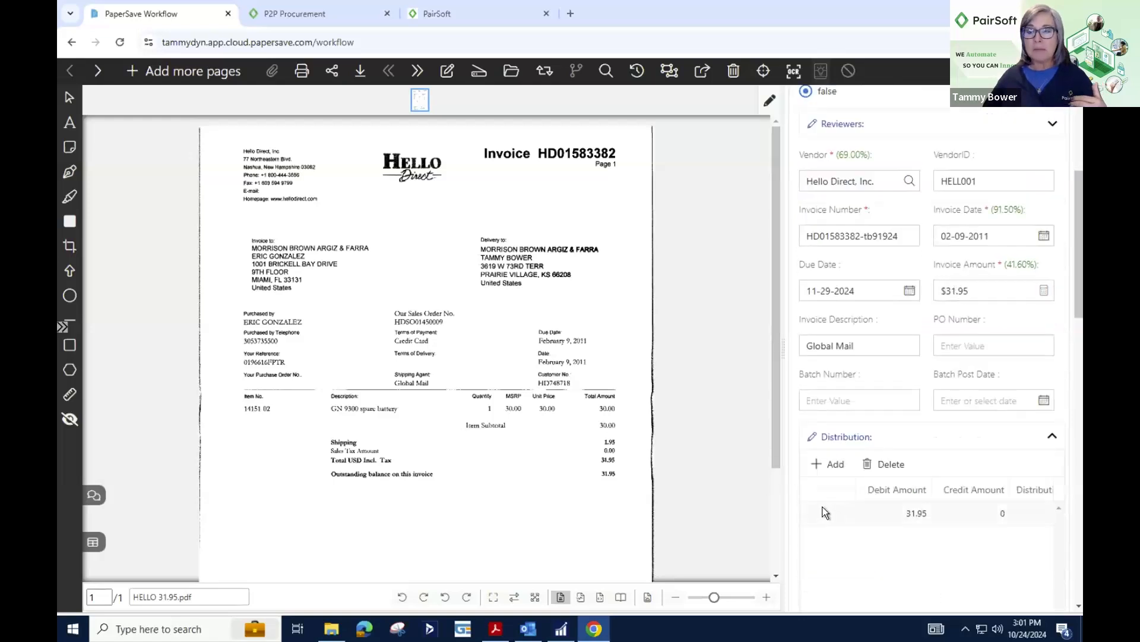
left_click(823, 511)
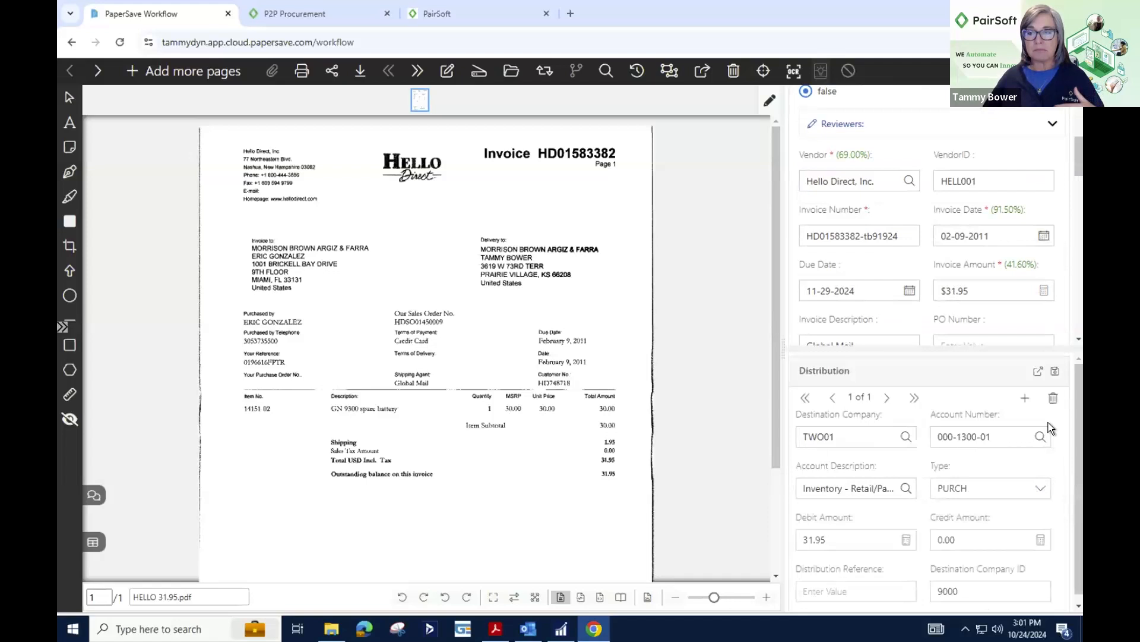
scroll(947, 450, "down", 1)
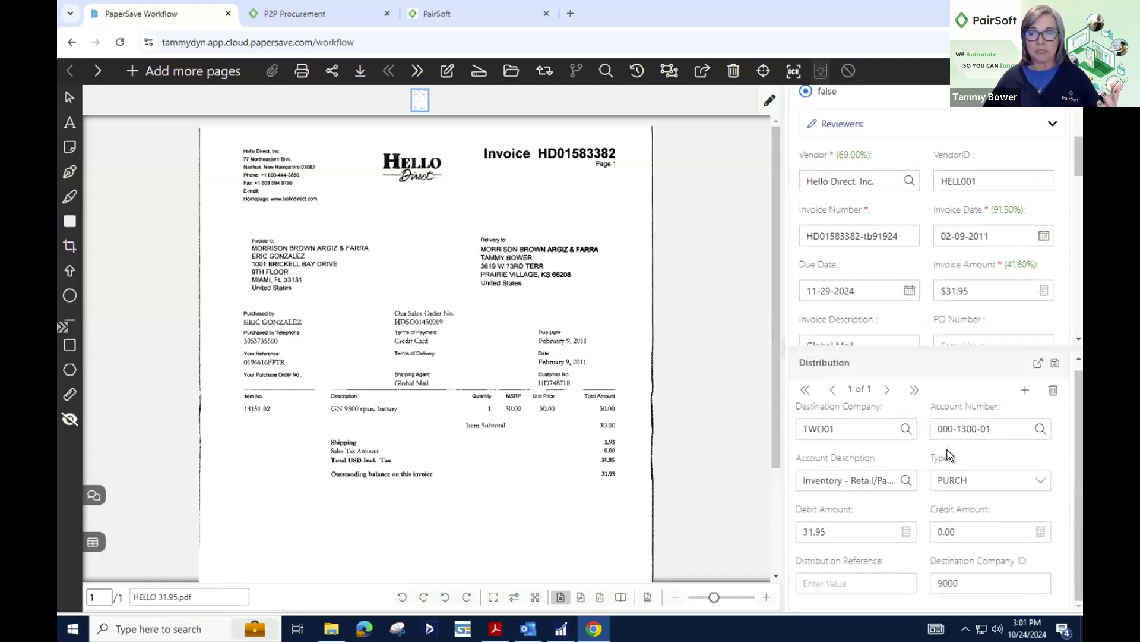
left_click(1055, 362)
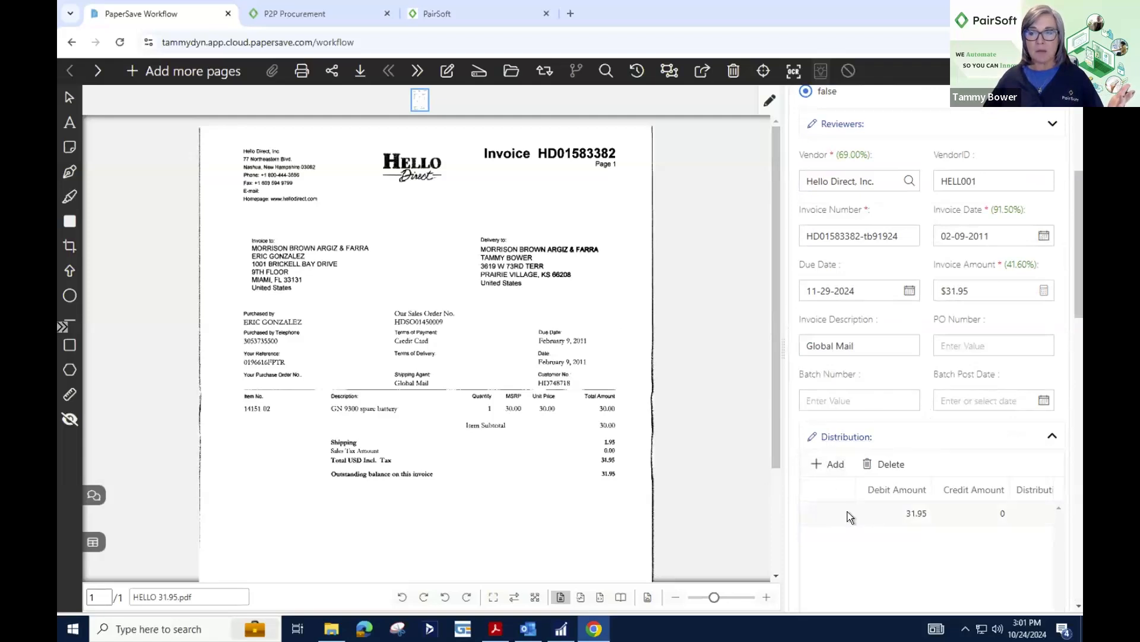
scroll(847, 511, "up", 5)
left_click(834, 173)
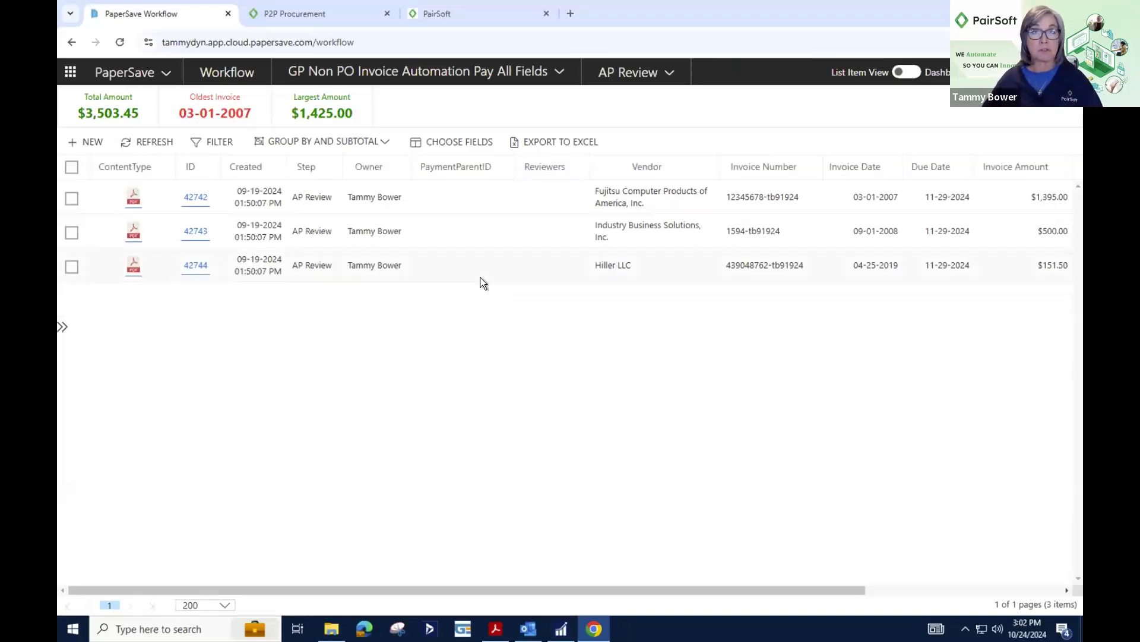
Switch to the BC 2 and 3 Way Match Invoice Automation Str Fields workflow and sort its items by Step
left_click(467, 74)
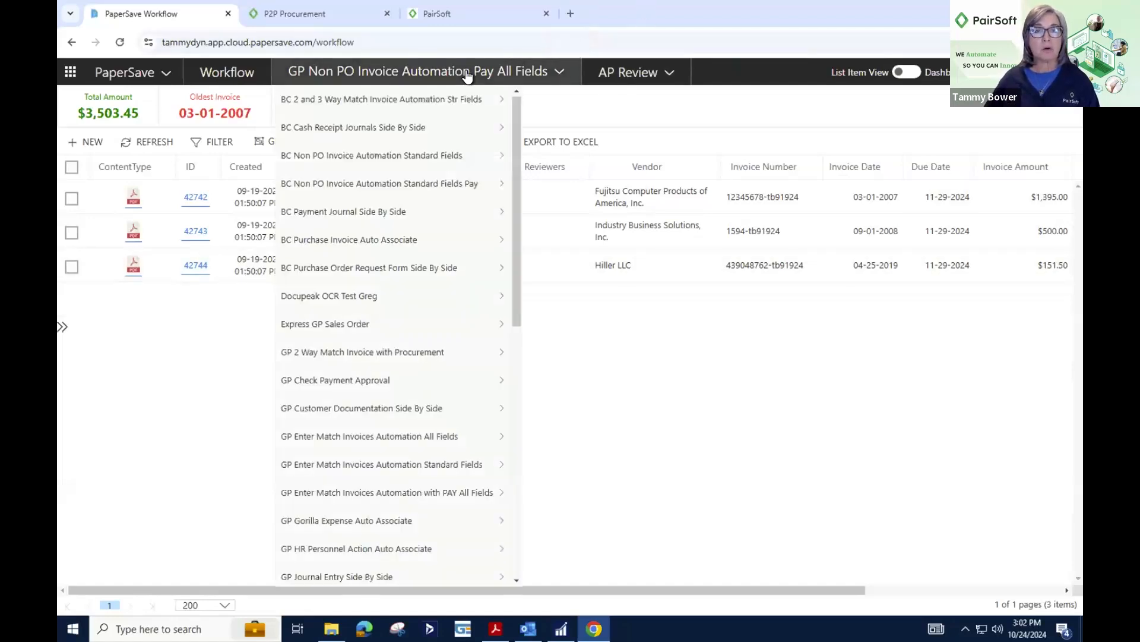
left_click(390, 99)
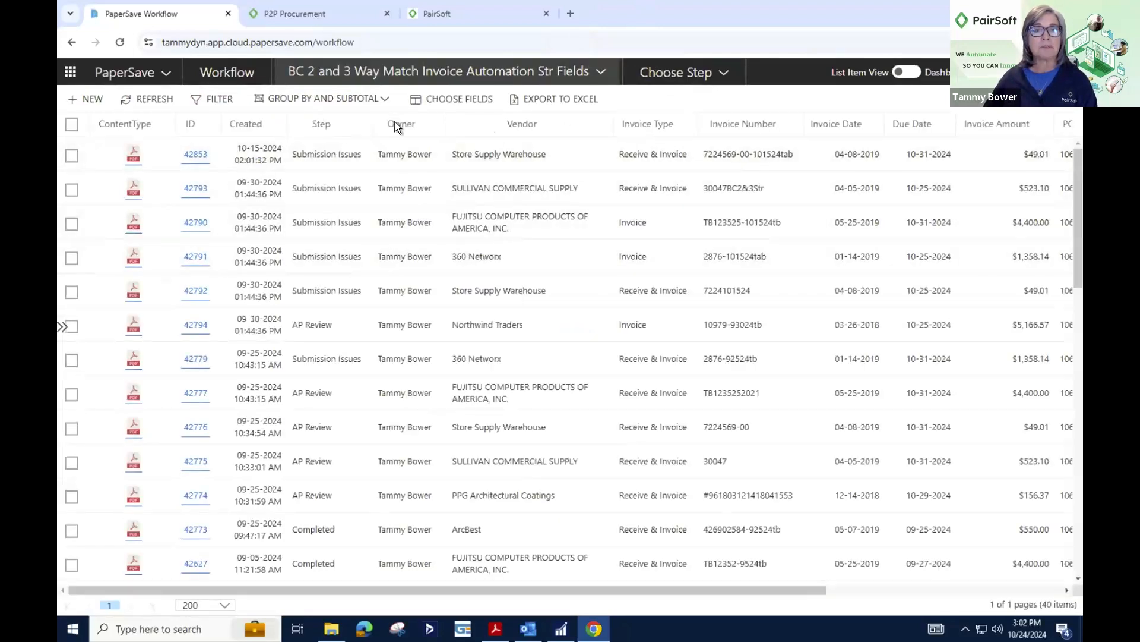
left_click(323, 123)
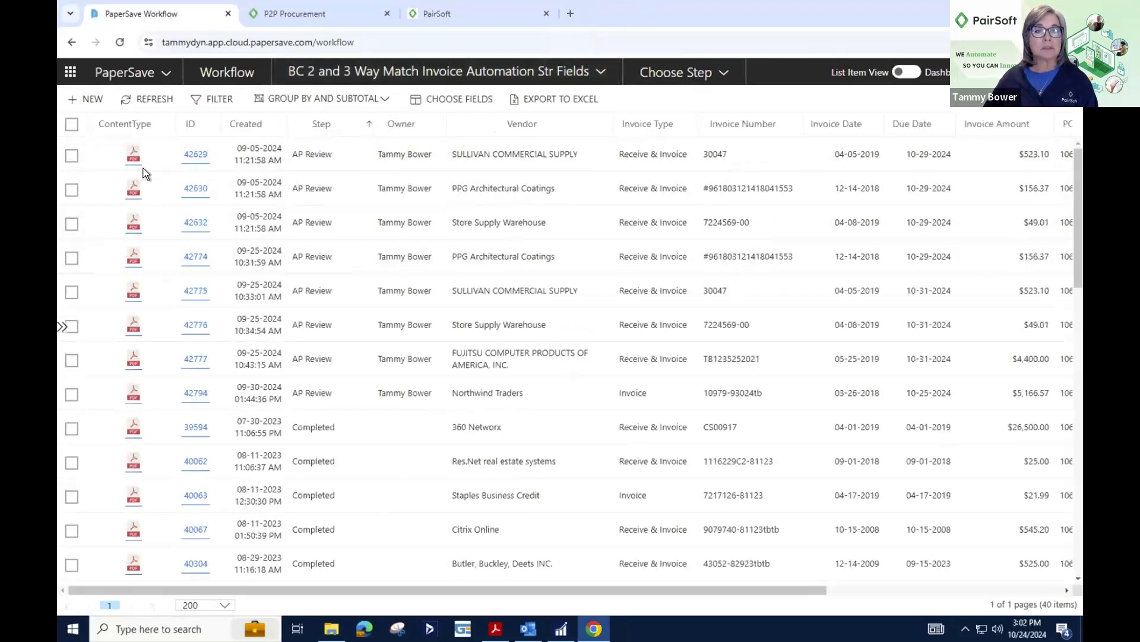
Open the first SULLIVAN COMMERCIAL SUPPLY invoice in AP Review, collapse its Reviewers section, and check the PO Number and line items
left_click(195, 156)
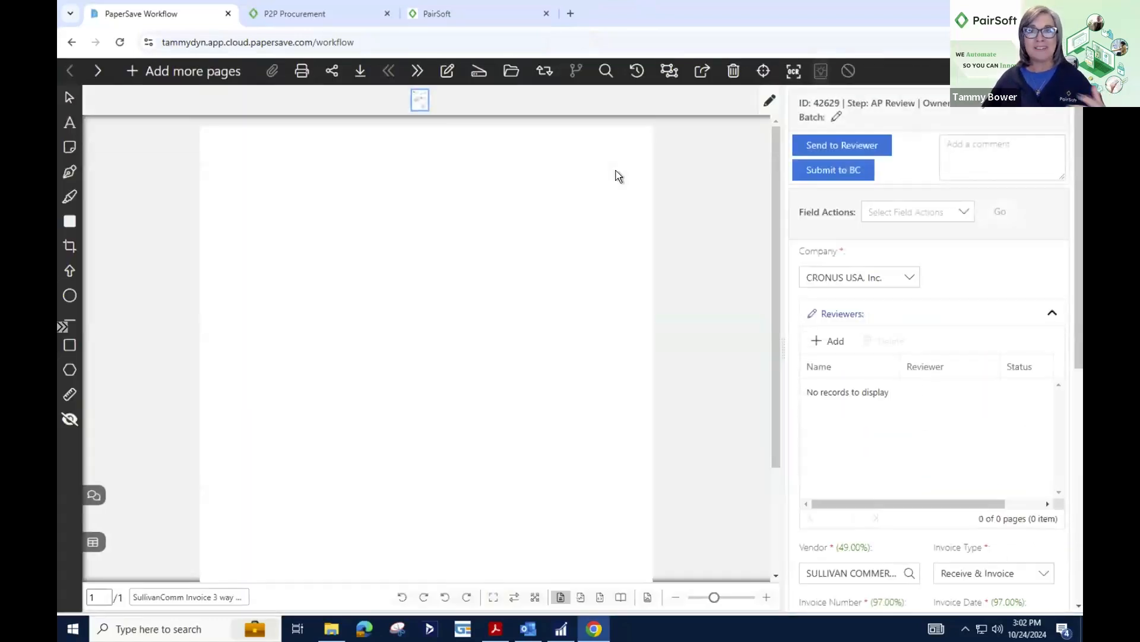
left_click(1052, 313)
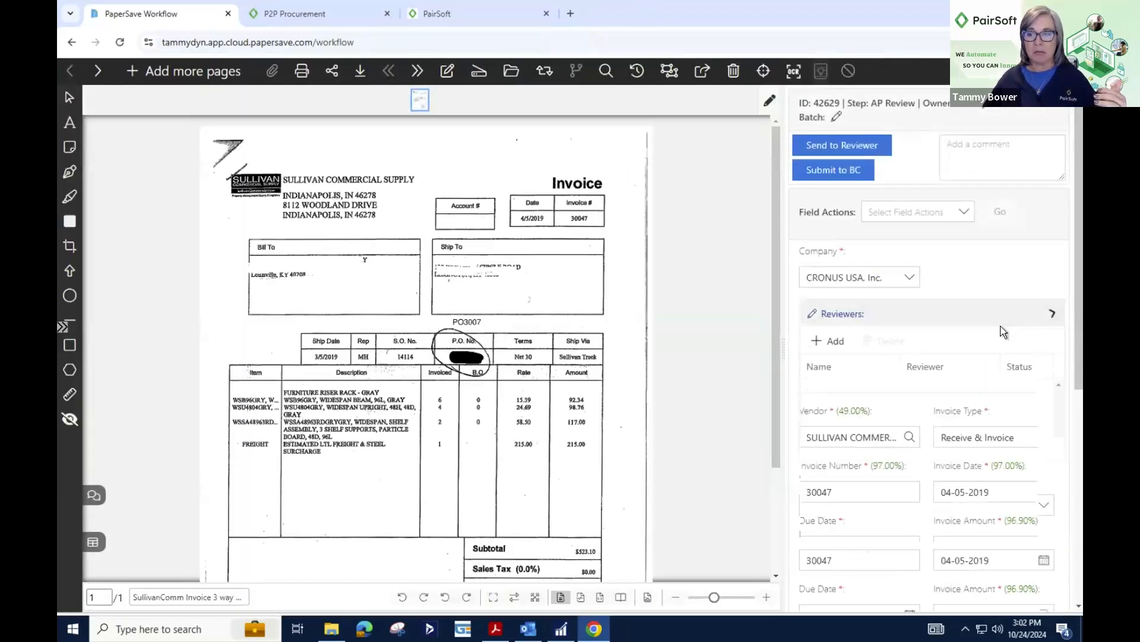
scroll(1000, 326, "down", 3)
left_click(825, 335)
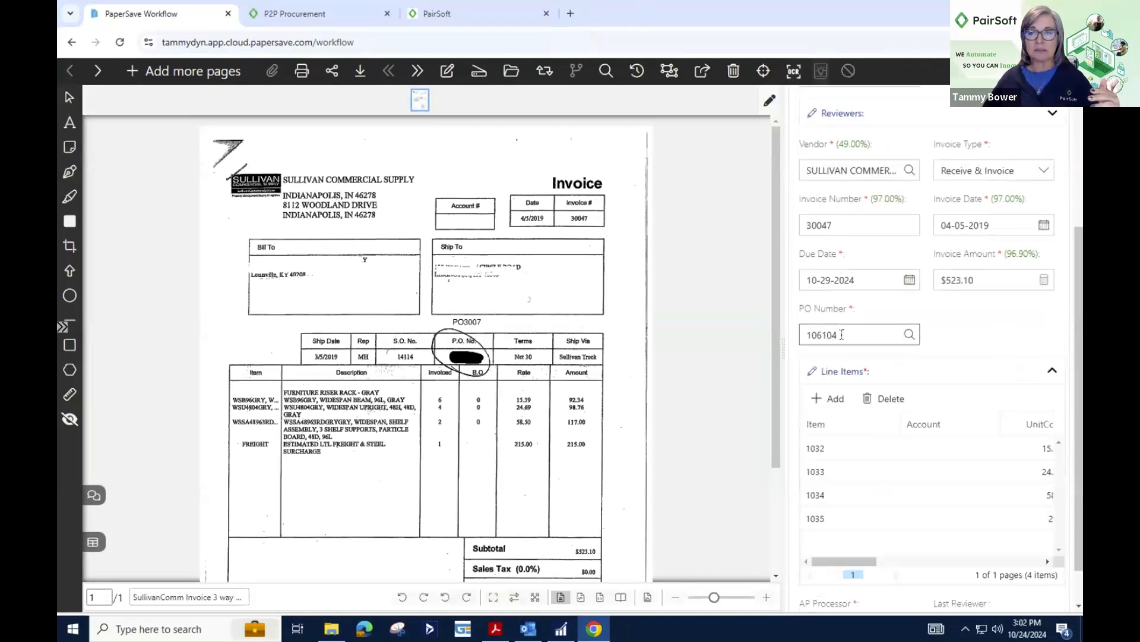
left_click(829, 335)
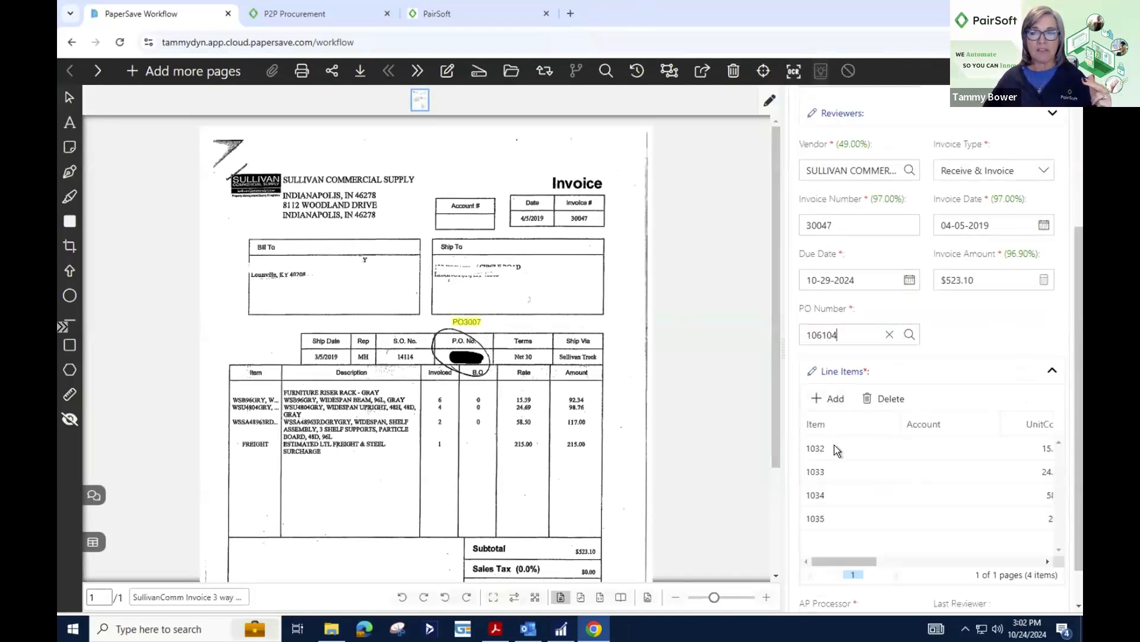
left_click_drag(842, 561, 796, 571)
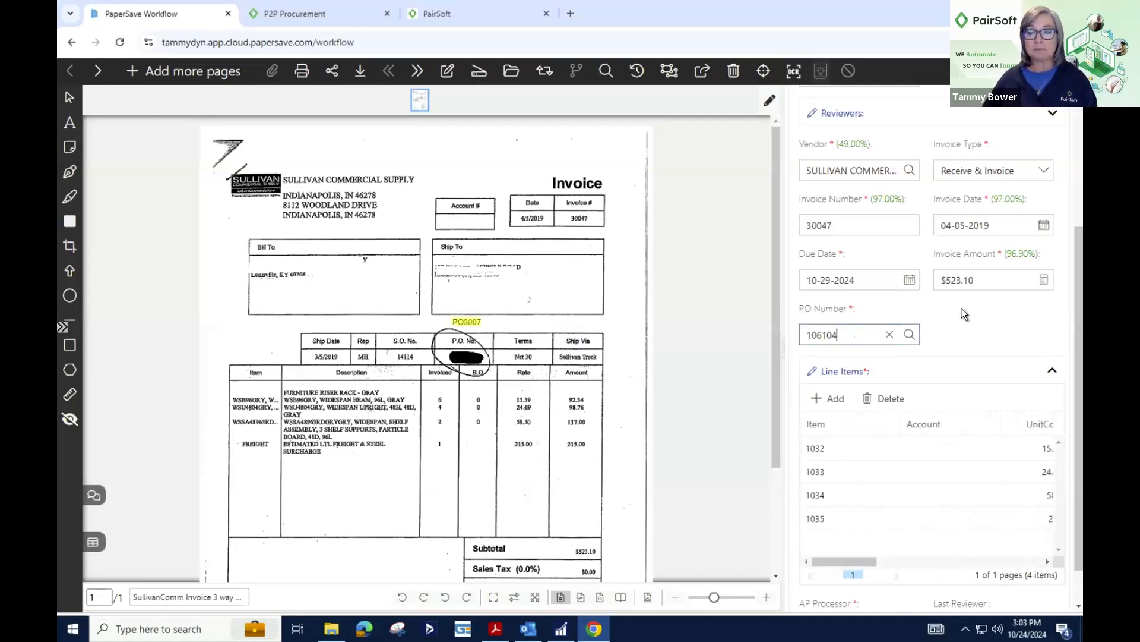
Delete the invoice's line items and clear its PO Number
left_click(889, 399)
left_click(889, 399)
left_click(889, 399)
left_click(890, 399)
left_click(877, 334)
left_click(889, 334)
Look up the vendor's purchase orders, check their status, and select the last Released order as the invoice's PO Number
left_click(910, 336)
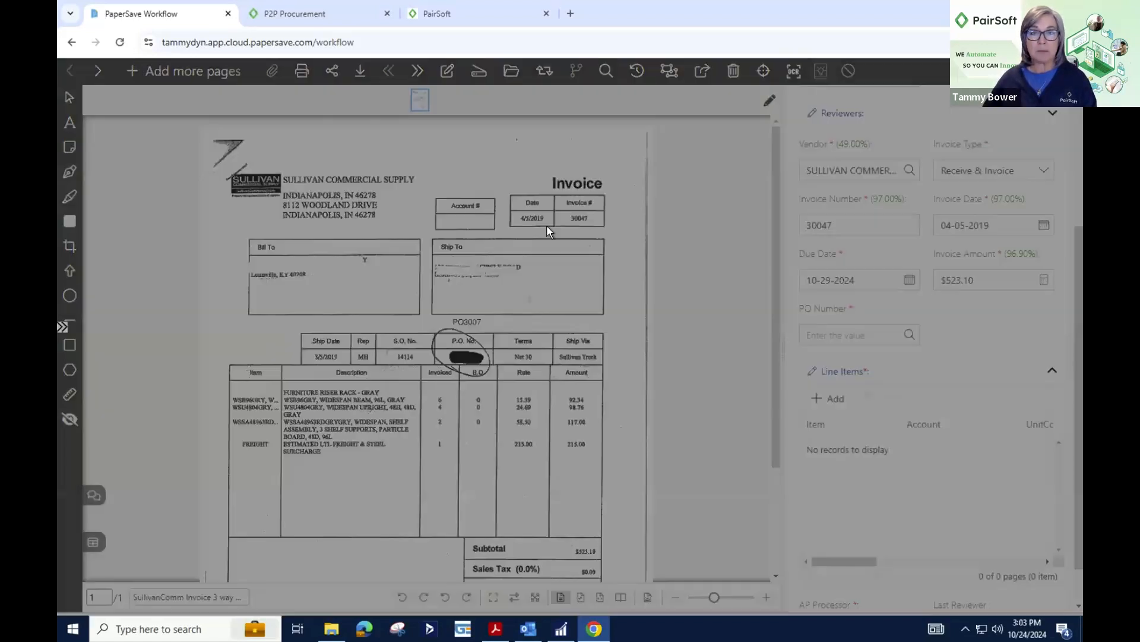
left_click(673, 185)
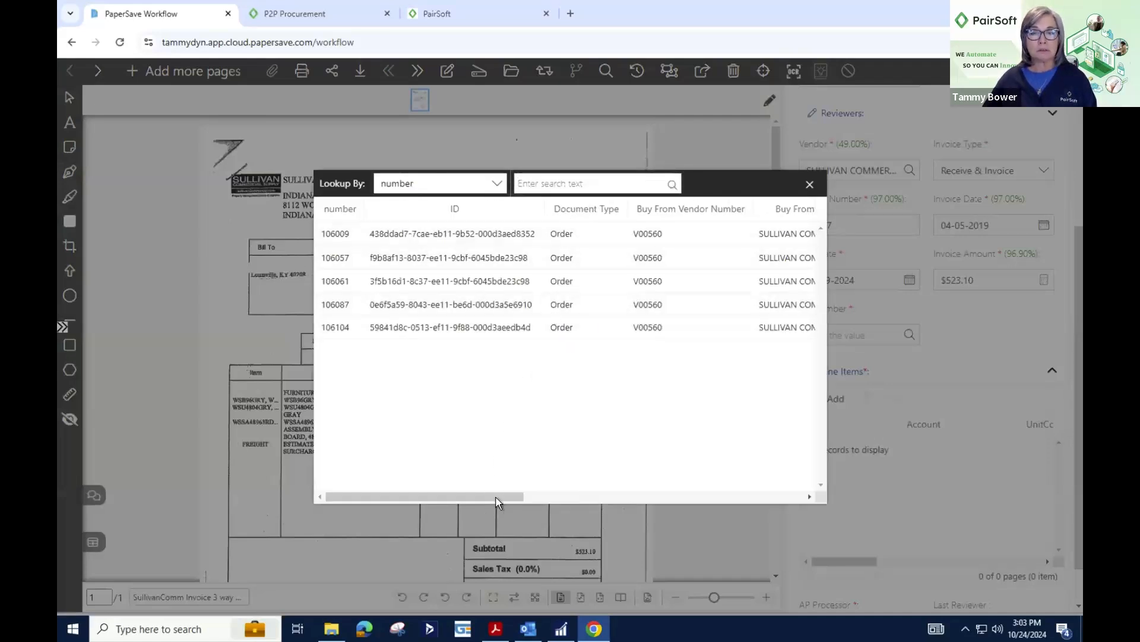
left_click_drag(496, 496, 761, 500)
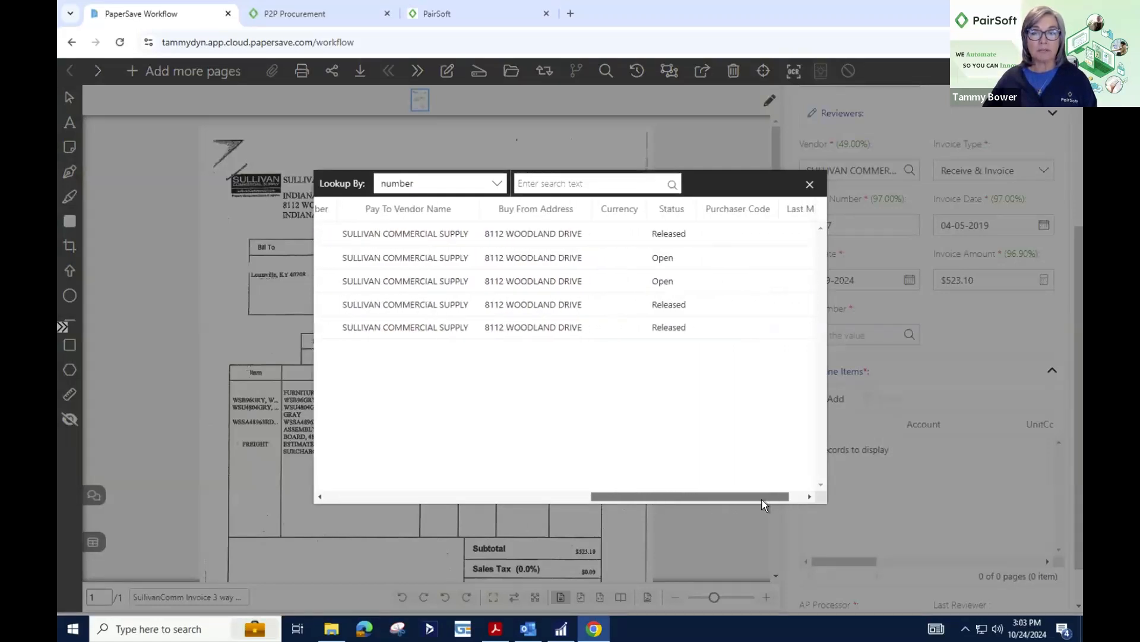
left_click_drag(764, 503, 757, 500)
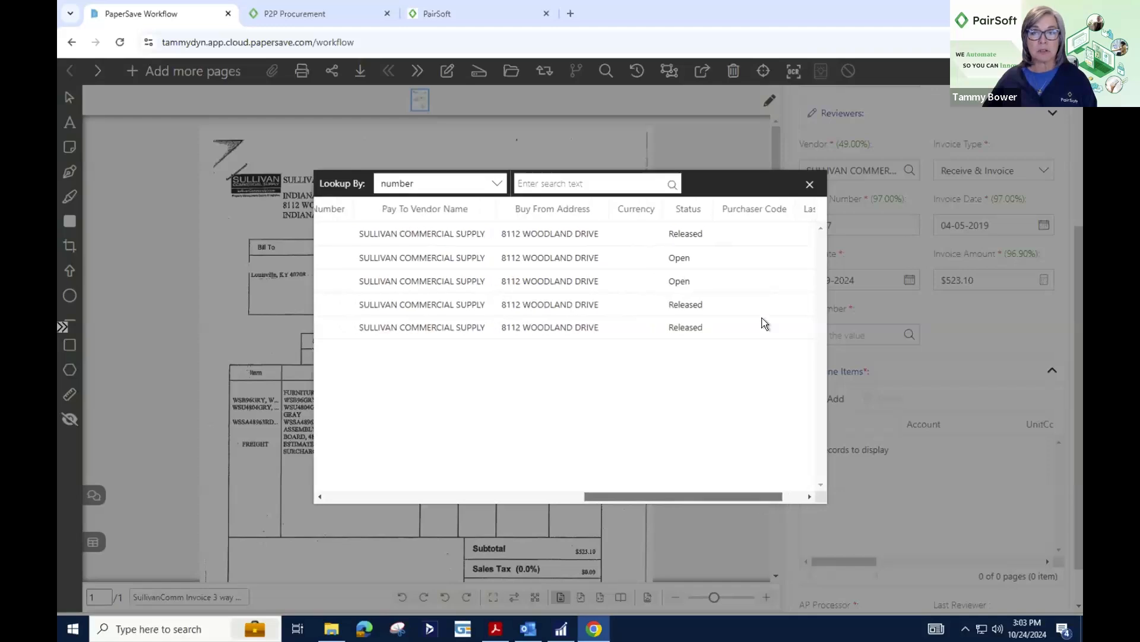
double_click(683, 331)
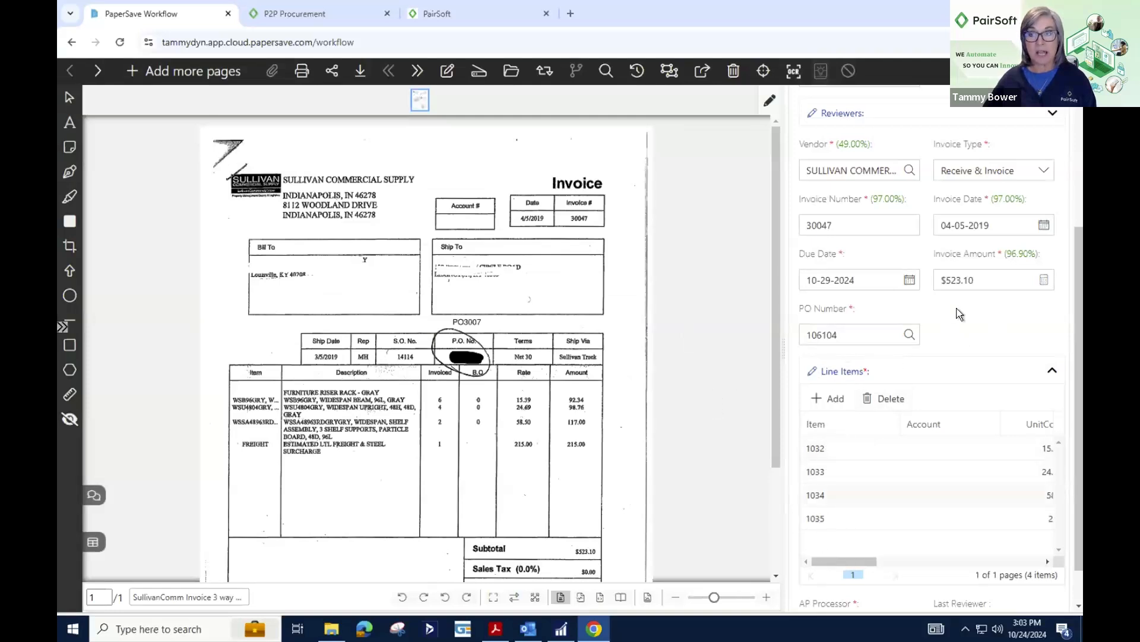
Try to submit the Sullivan Commercial Supply invoice to BC
scroll(960, 319, "up", 4)
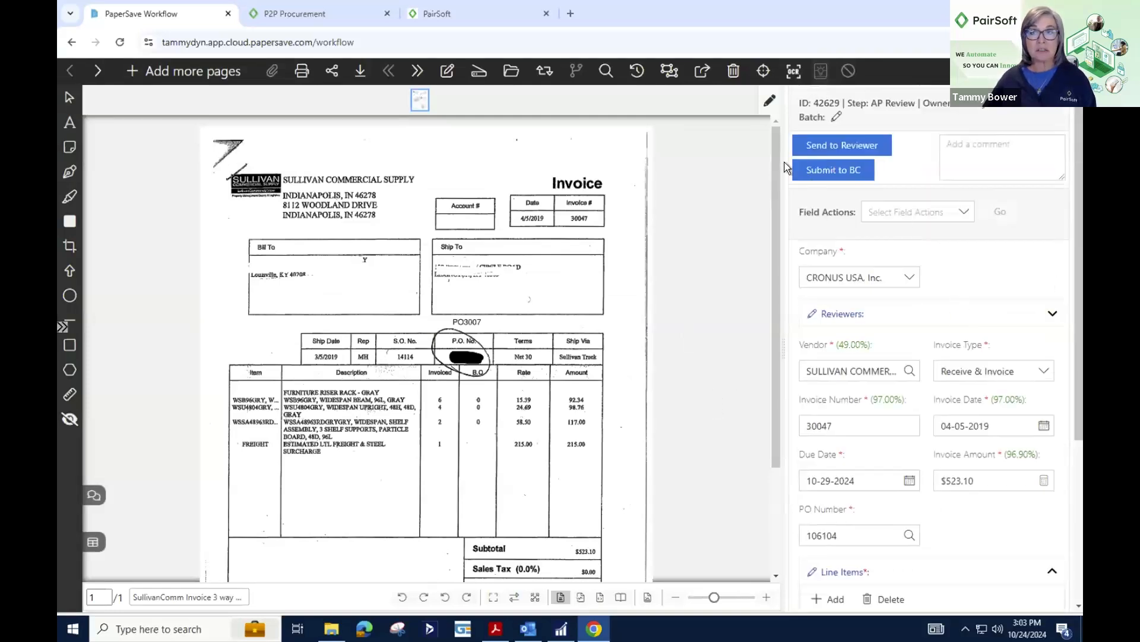
left_click(826, 171)
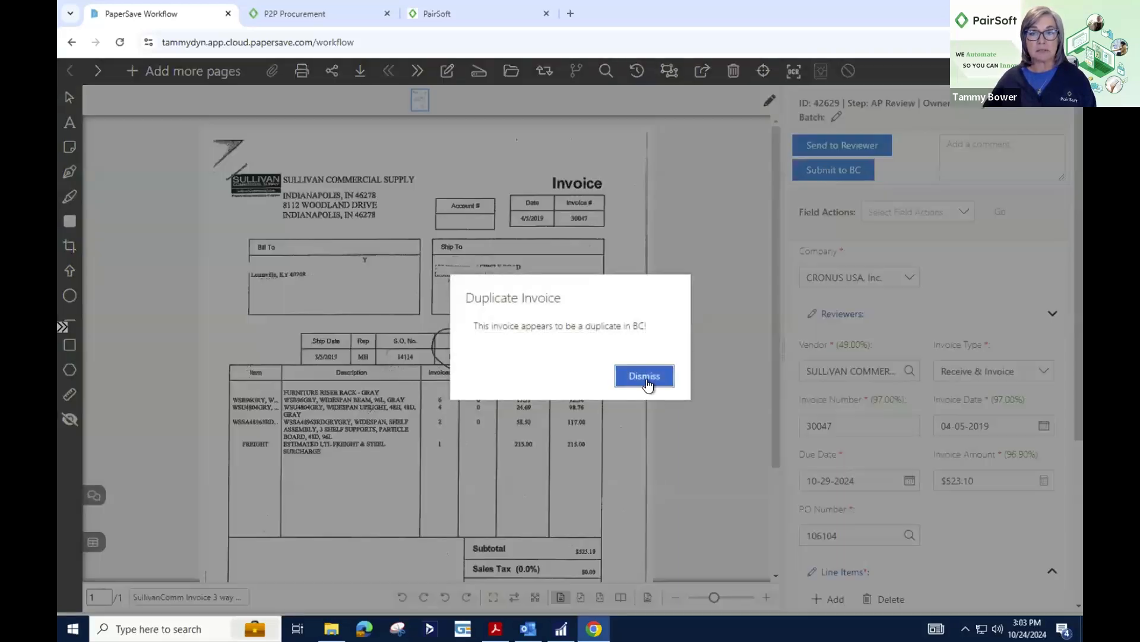
Dismiss the duplicate warning, append the copied text to invoice number 30047, and submit the invoice to BC
left_click(647, 385)
left_click(845, 426)
right_click(871, 425)
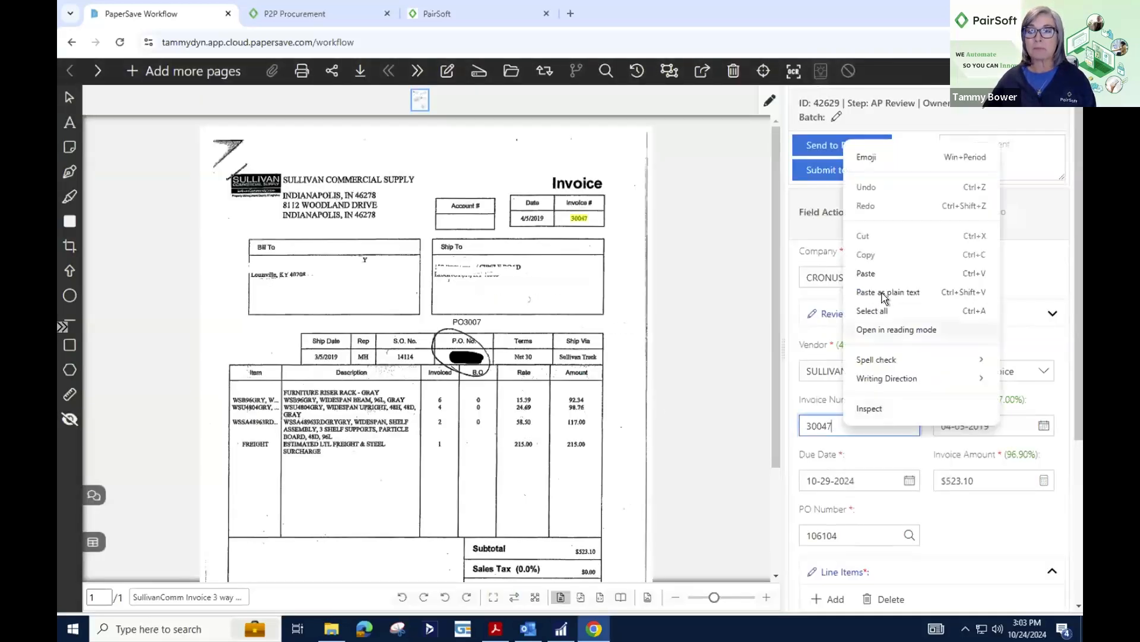
left_click(874, 275)
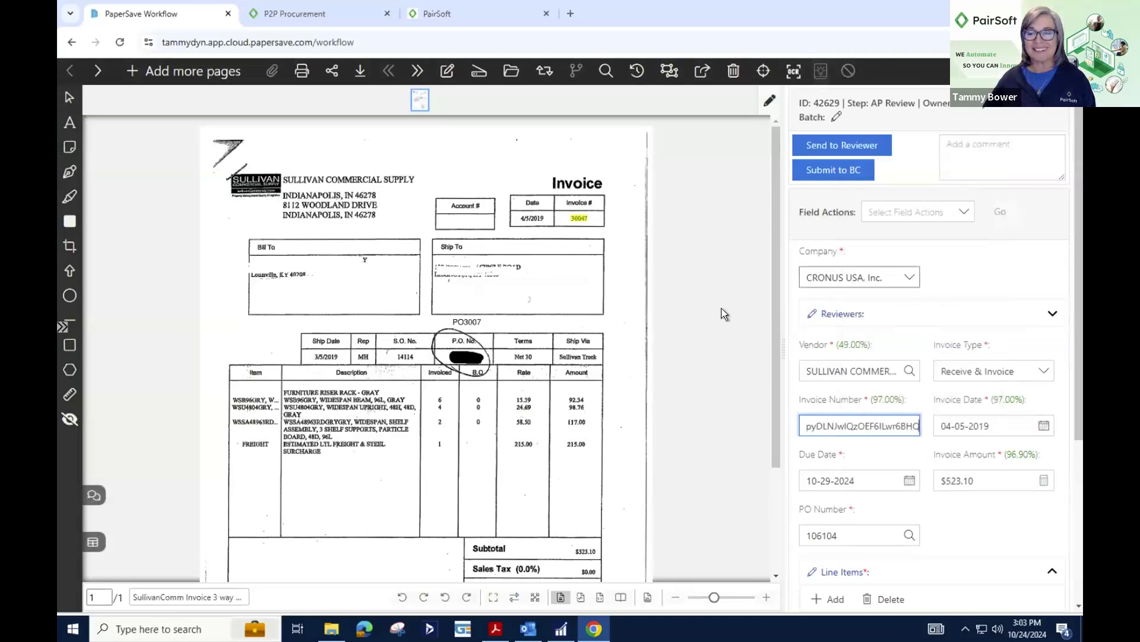
left_click(829, 172)
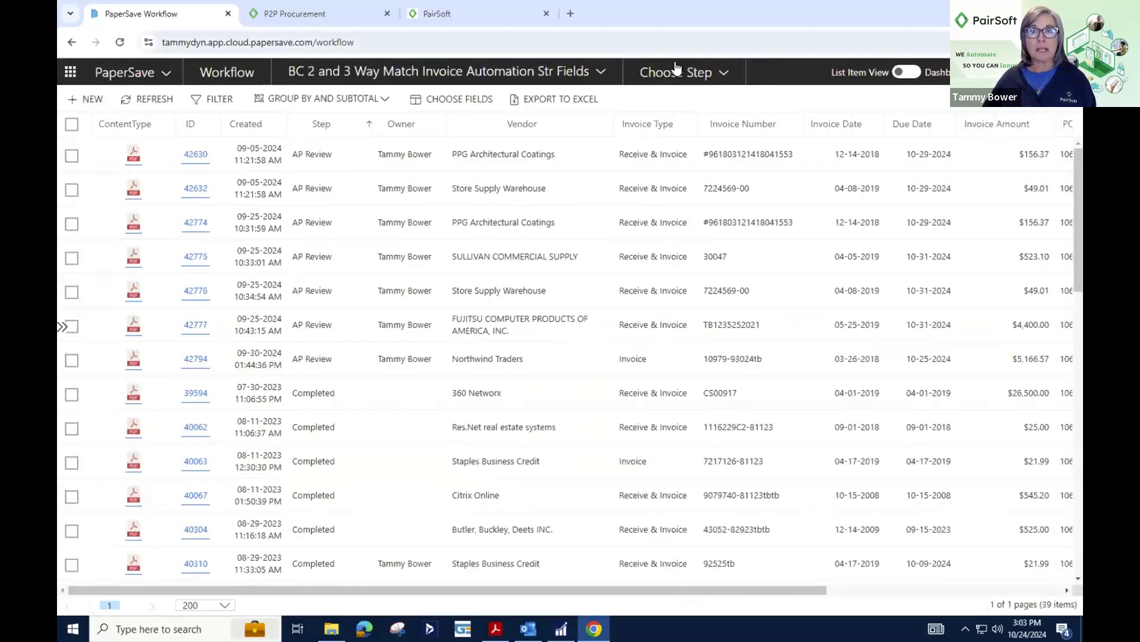
Open the Review step of the GP Non PO Invoice Automation Pay All Fields workflow
left_click(526, 78)
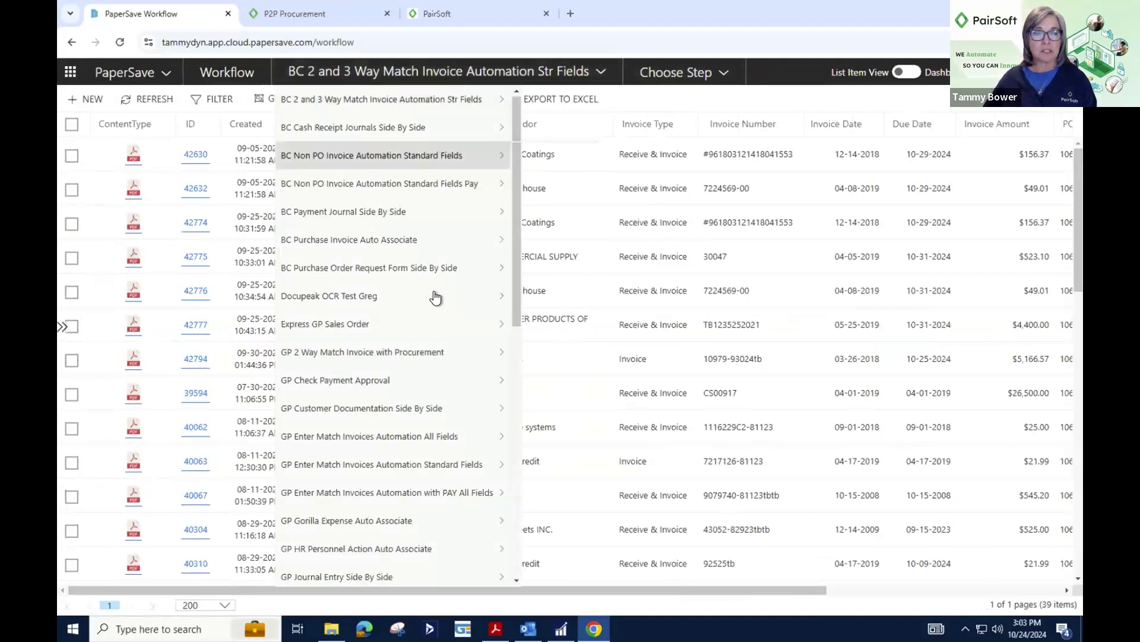
mouse_move(436, 298)
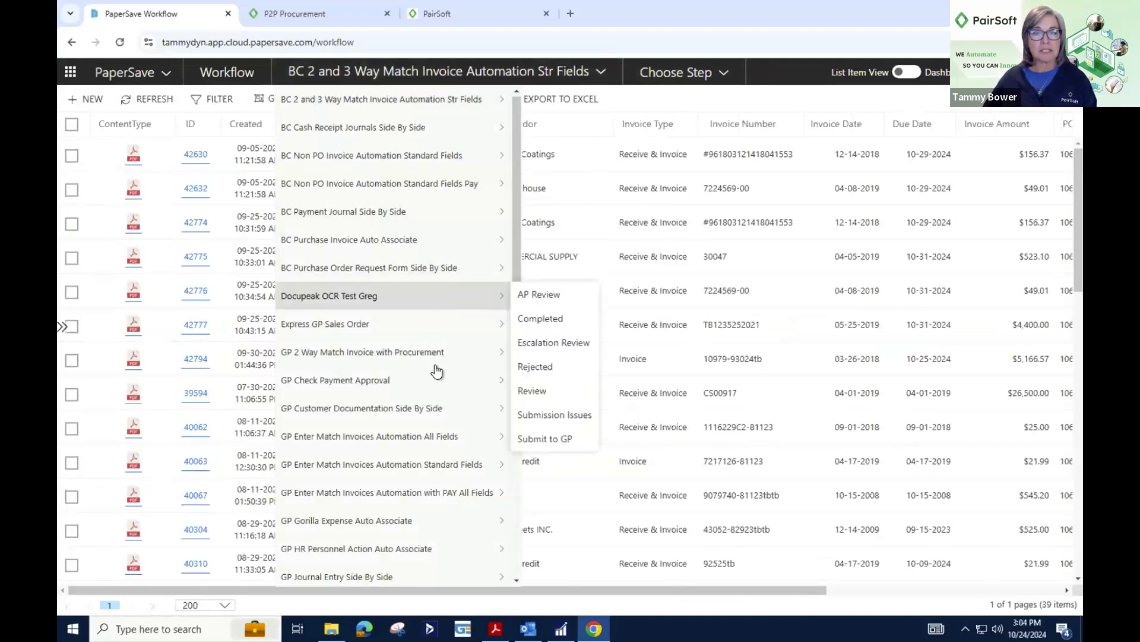
mouse_move(437, 418)
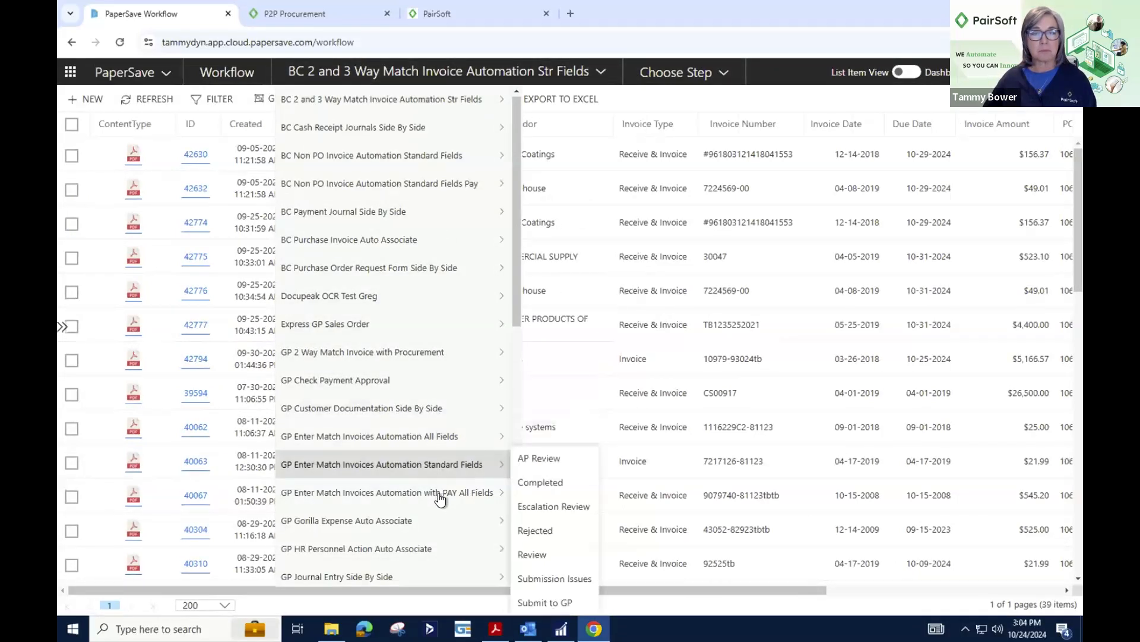
mouse_move(439, 497)
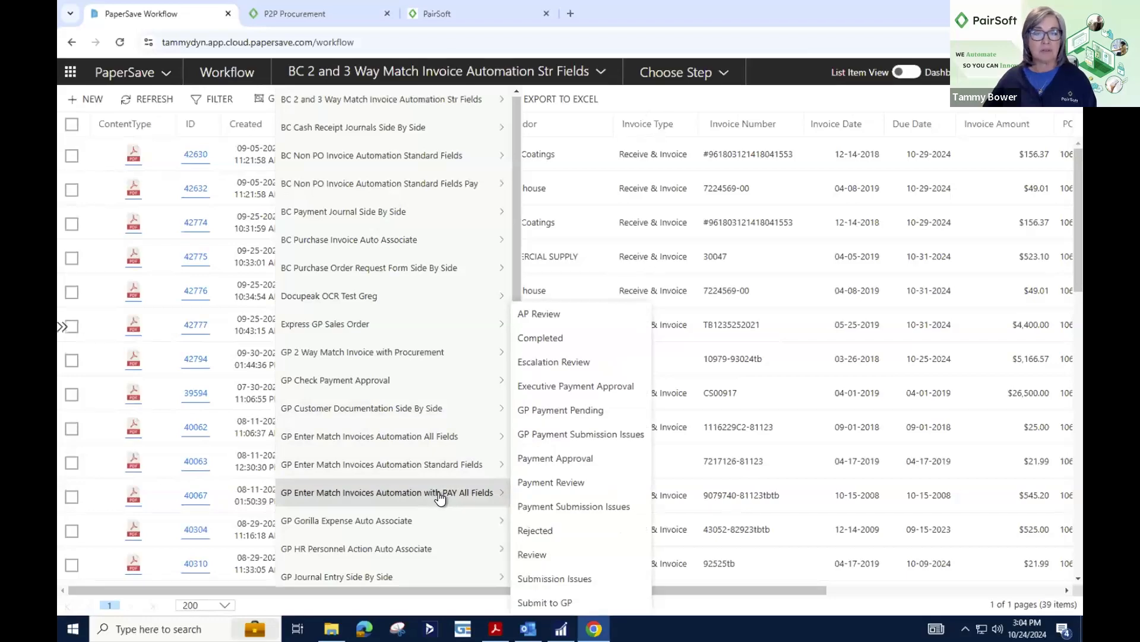
scroll(439, 498, "down", 3)
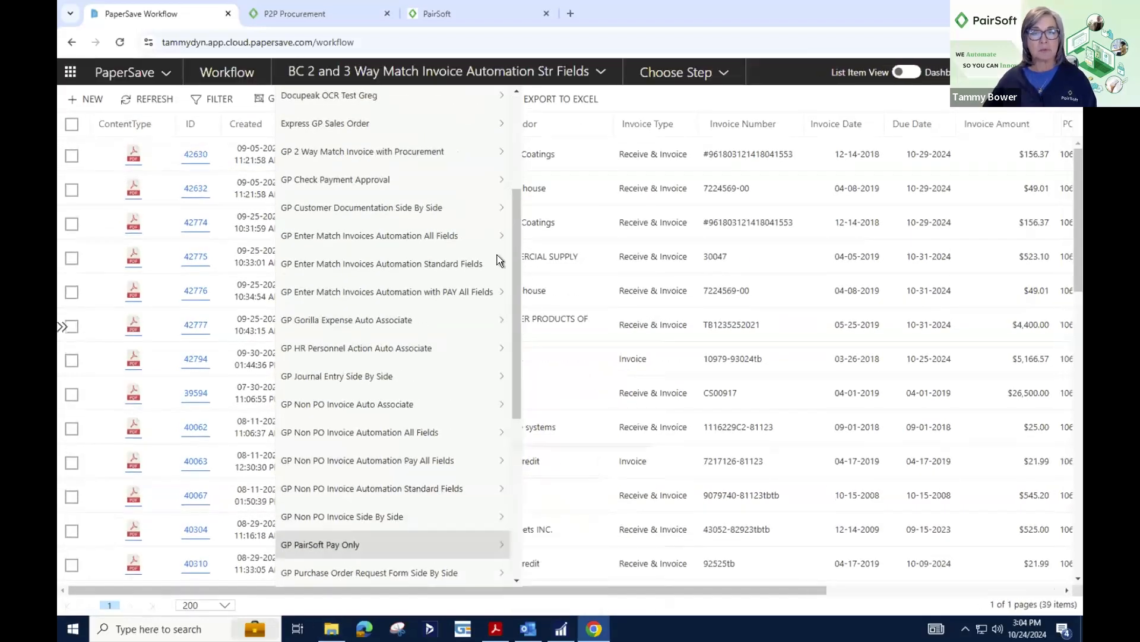
mouse_move(398, 463)
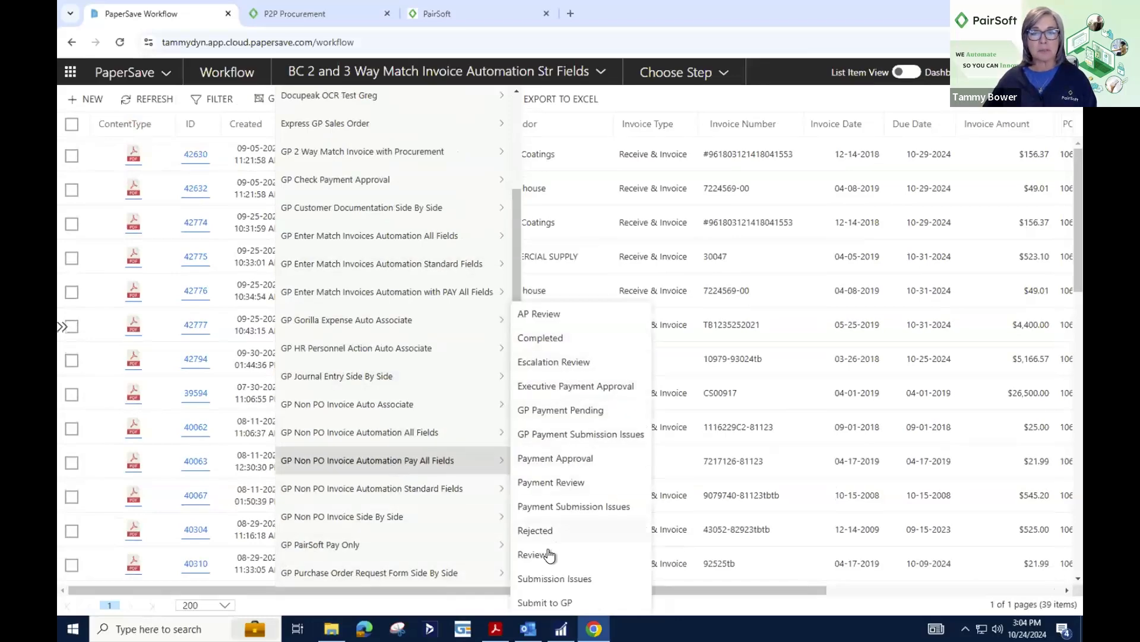
left_click(568, 546)
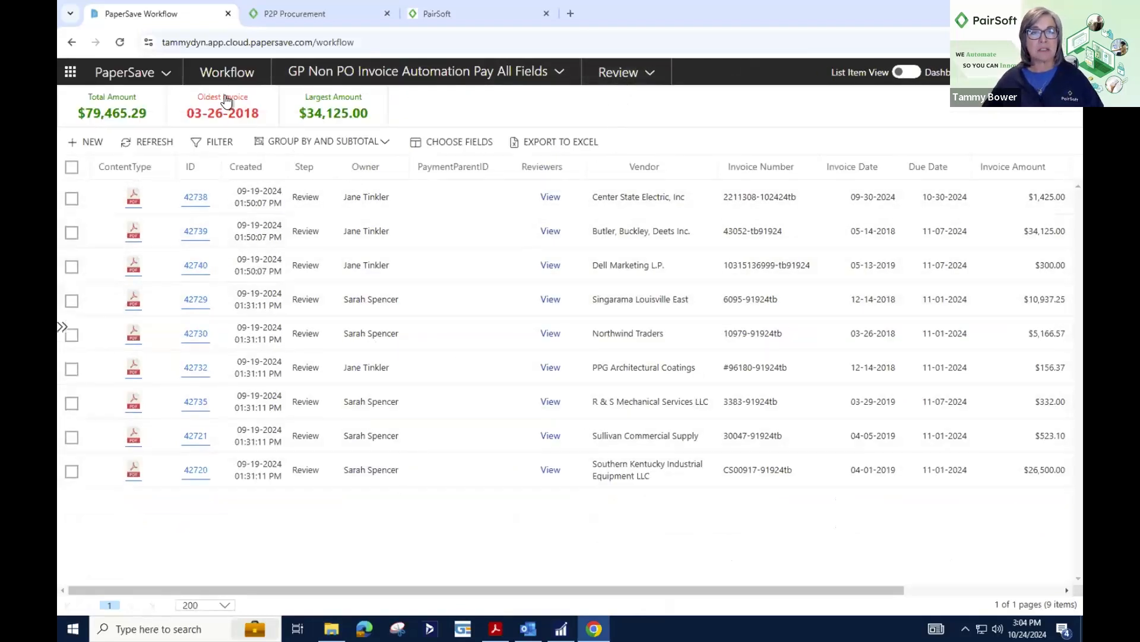
Filter the review list to invoices whose Owner starts with the full name of item 42738's owner
left_click(217, 140)
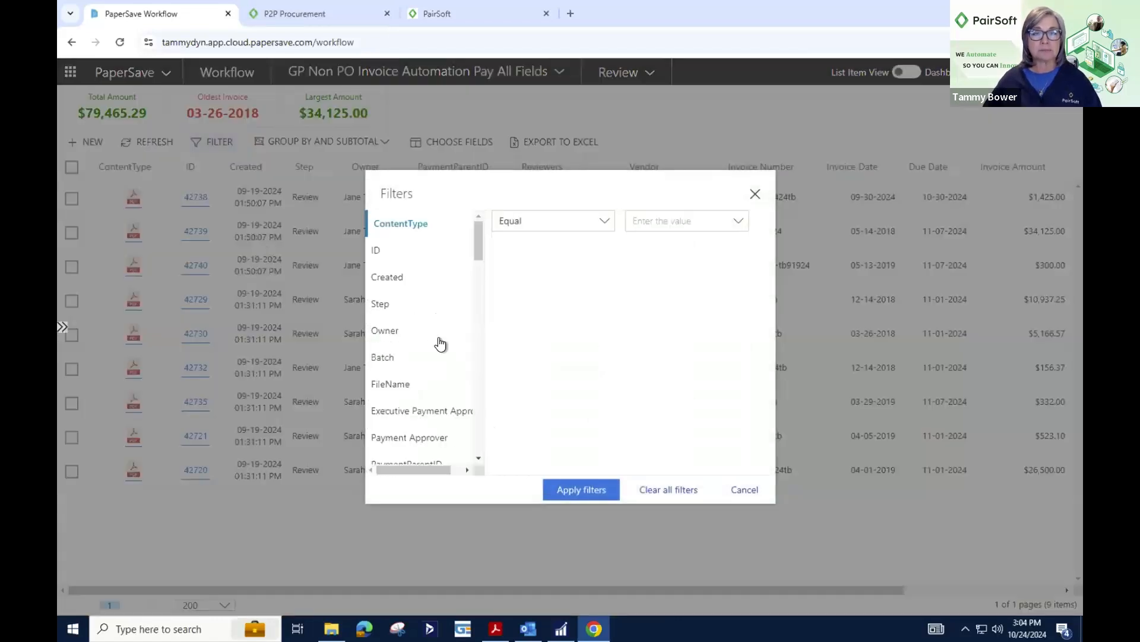
left_click(386, 331)
left_click(678, 218)
type("jane")
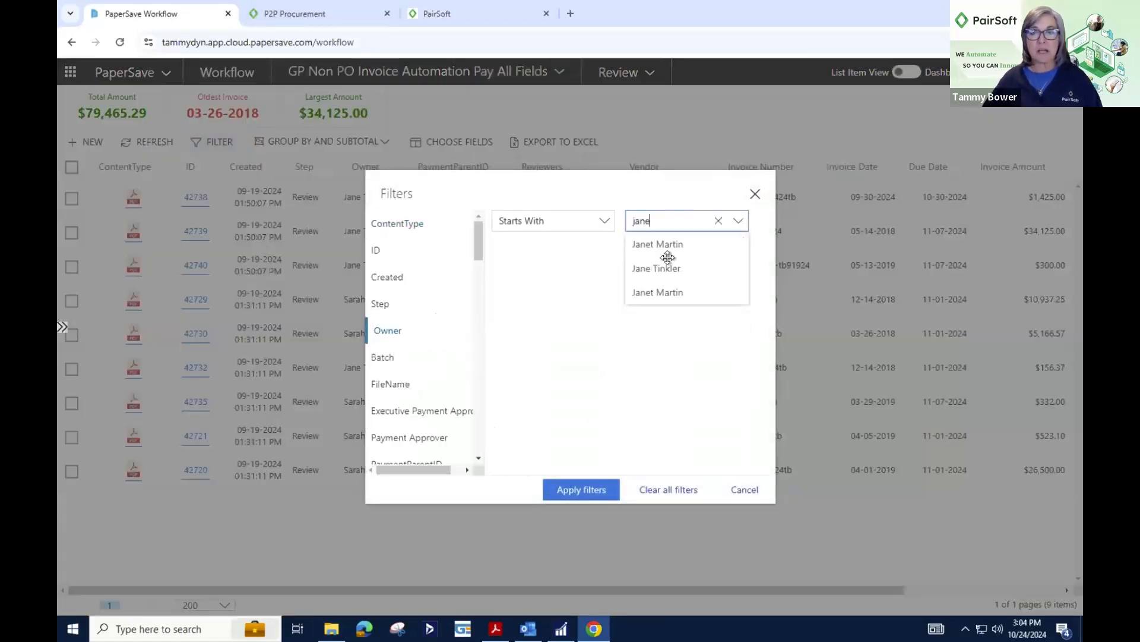
left_click(662, 293)
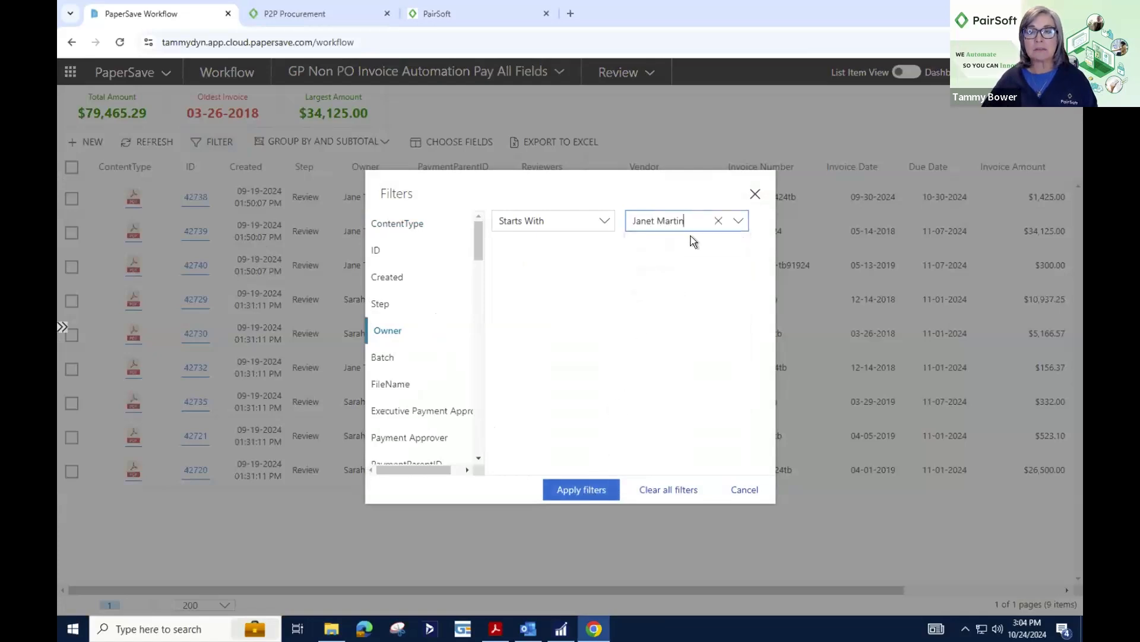
left_click_drag(685, 219, 646, 220)
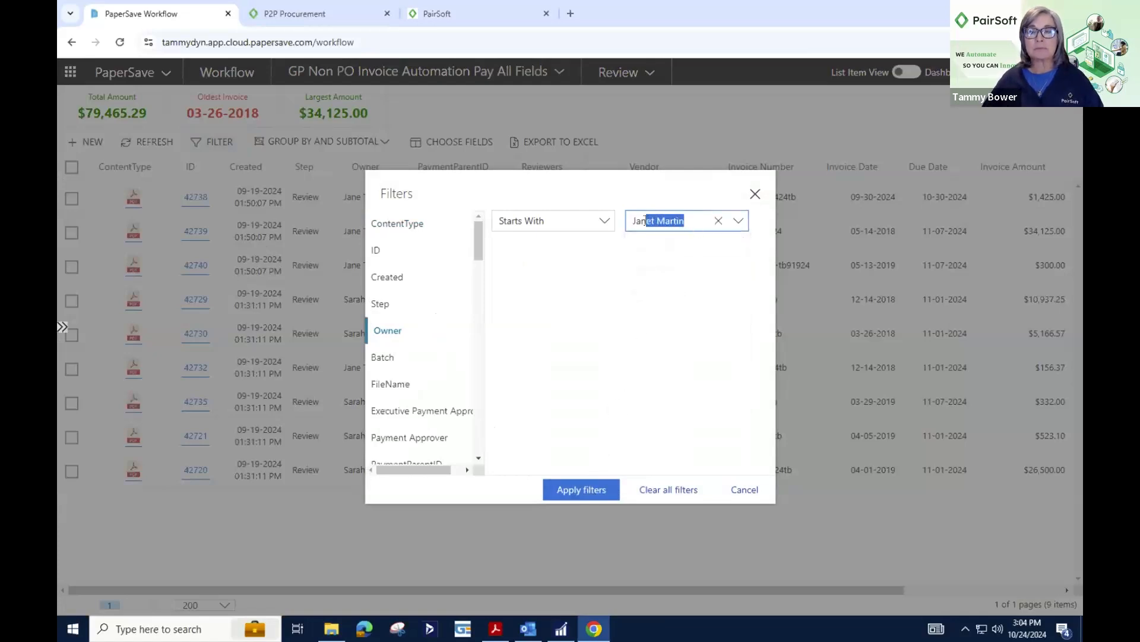
type("e")
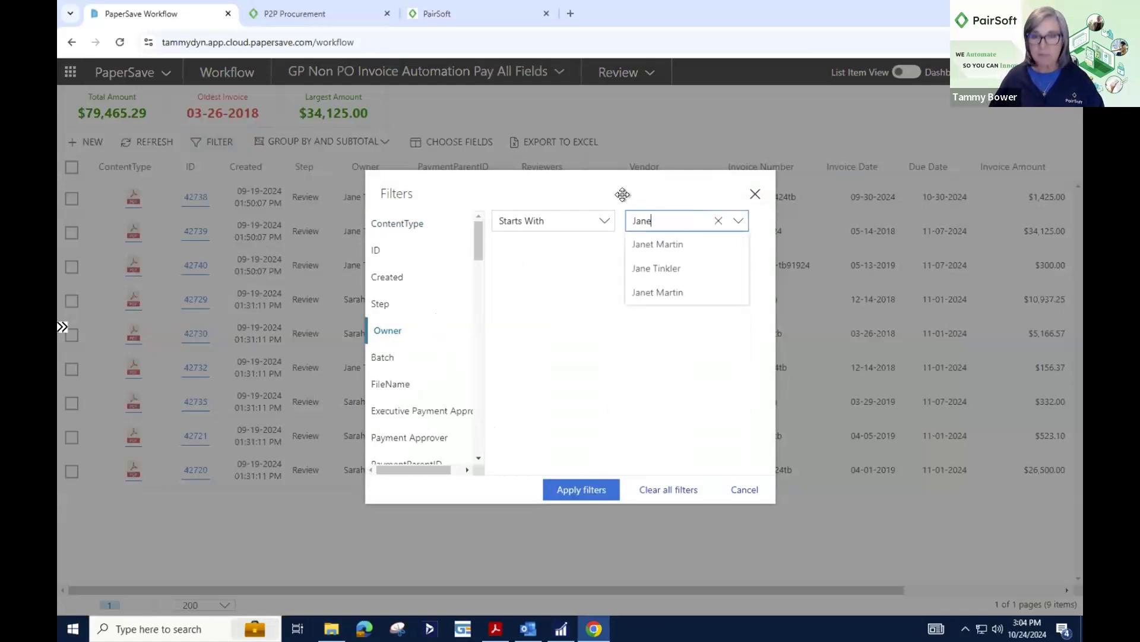
left_click(653, 270)
left_click(584, 488)
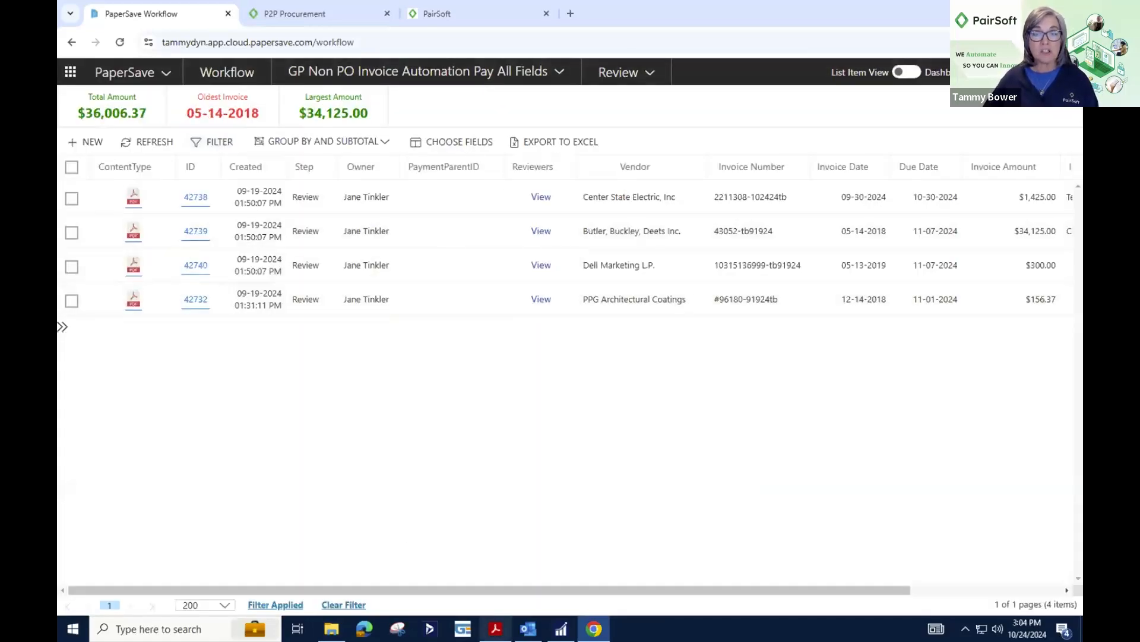
Switch to the Outlook inbox and open the GP Non PO Invoice Automation review request with 3 items in a maximized window
mouse_move(528, 628)
left_click(504, 571)
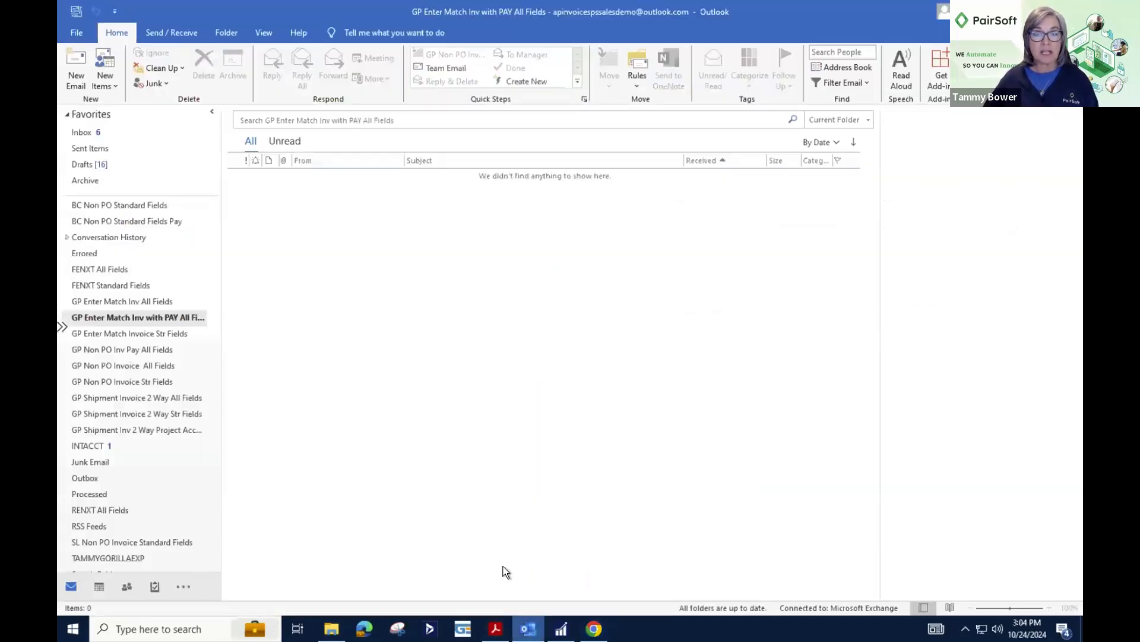
left_click(89, 130)
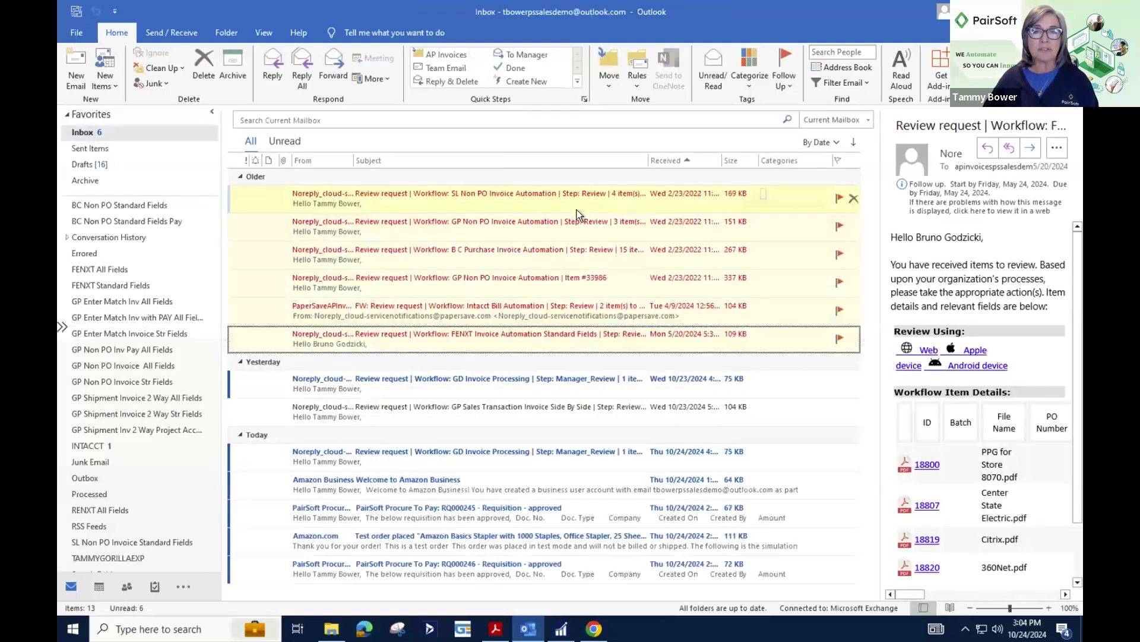
double_click(541, 223)
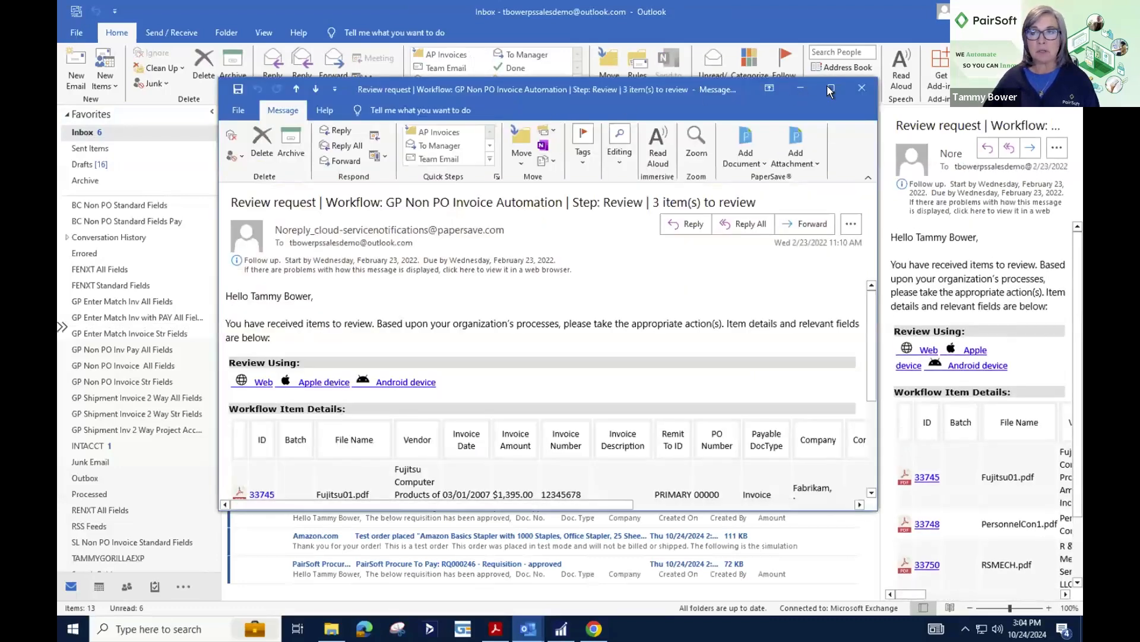
left_click(830, 90)
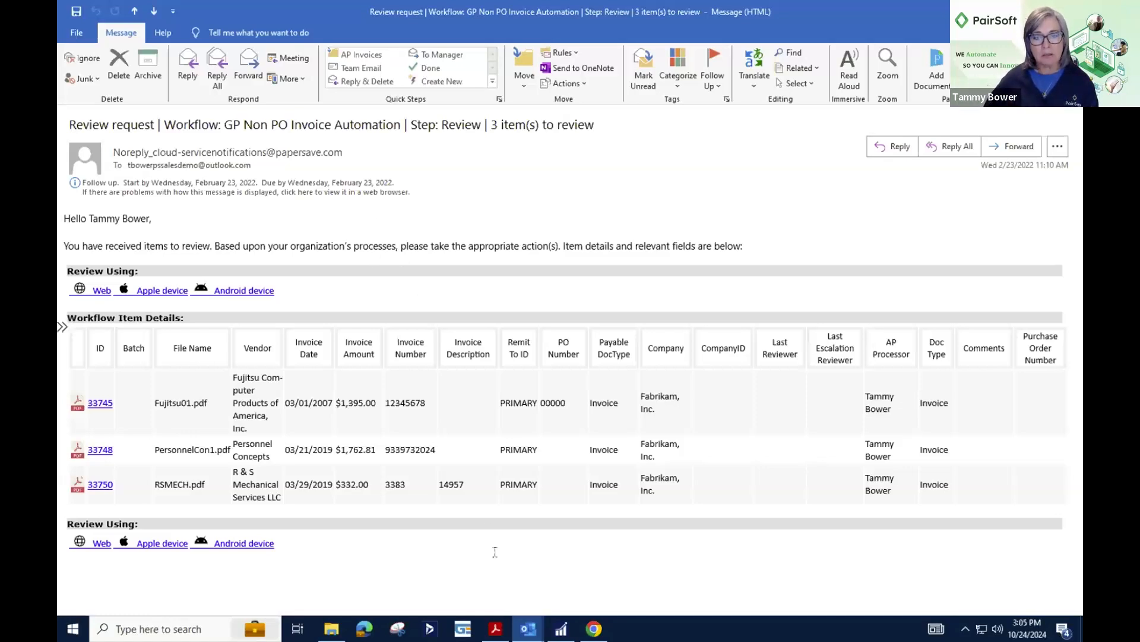
Return to the inbox and open the GP Non PO Invoice Automation review request for Item #33986 in a maximized window
mouse_move(529, 618)
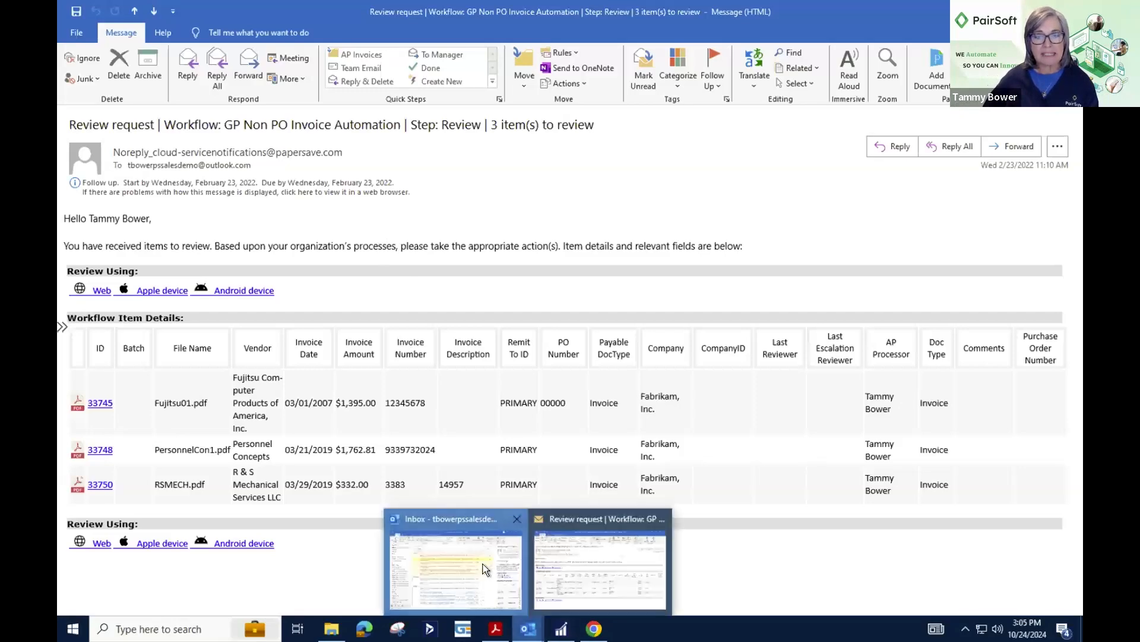
left_click(452, 552)
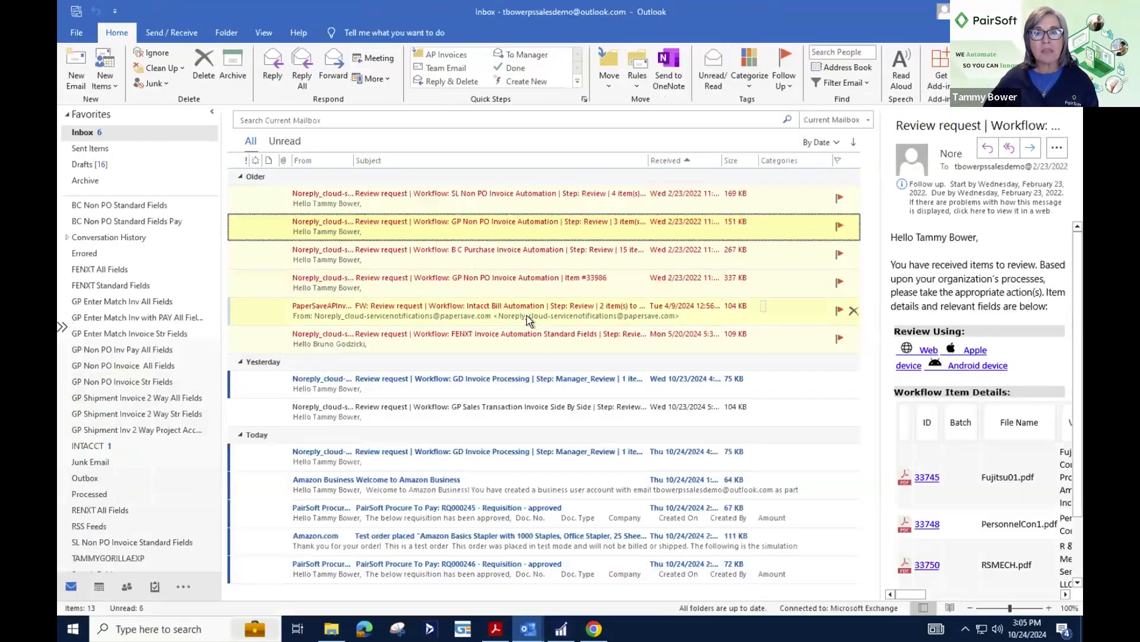
left_click(522, 262)
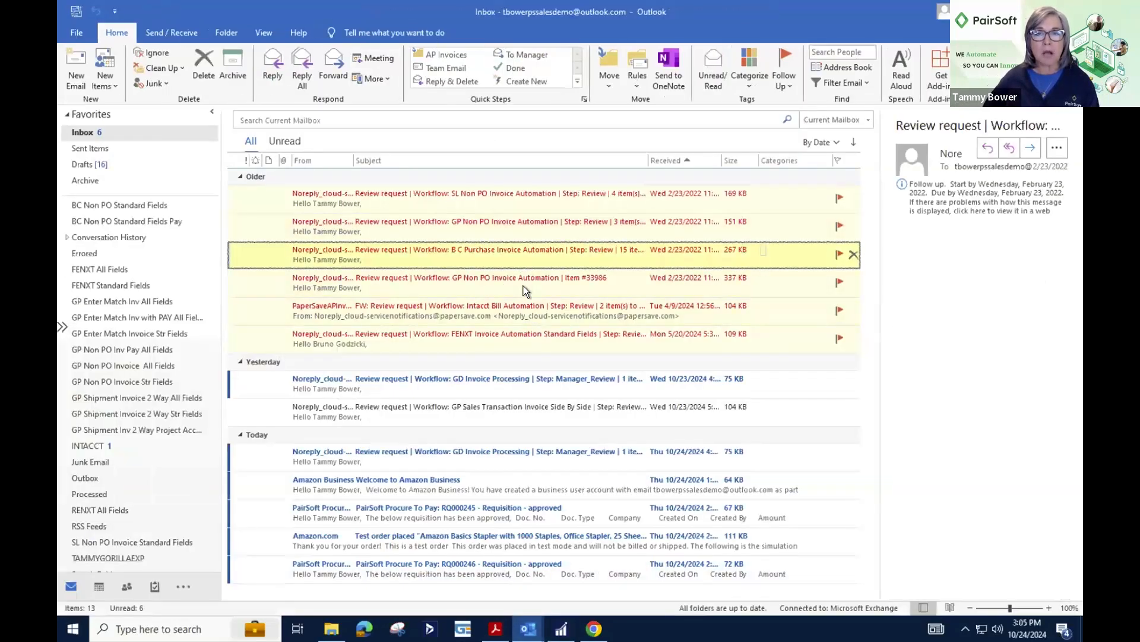
left_click(523, 286)
double_click(523, 286)
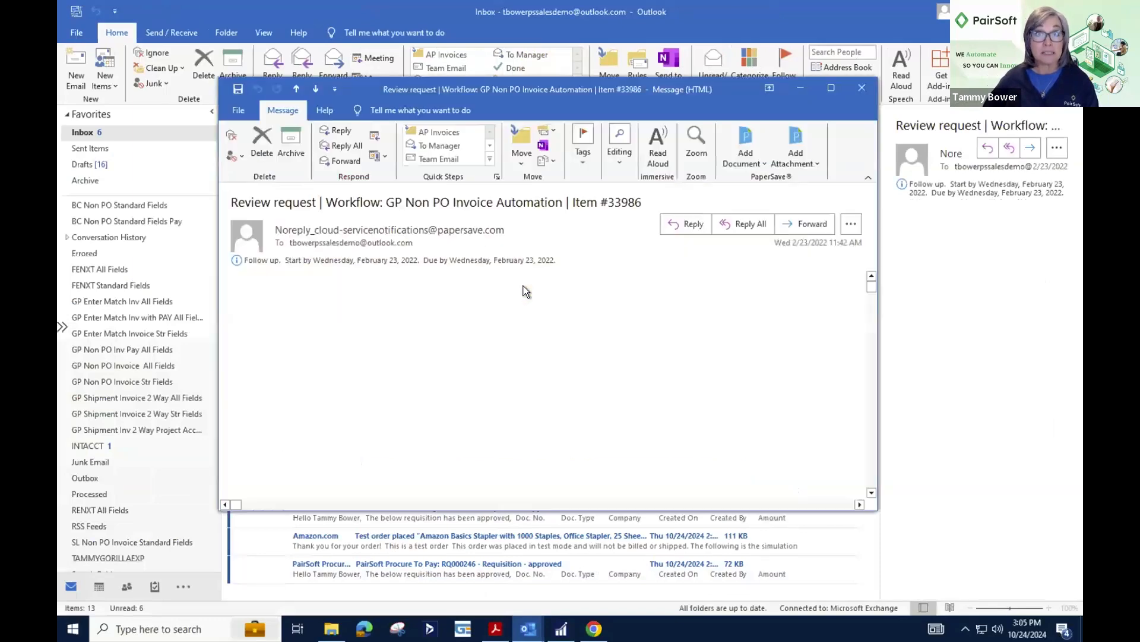
left_click(832, 89)
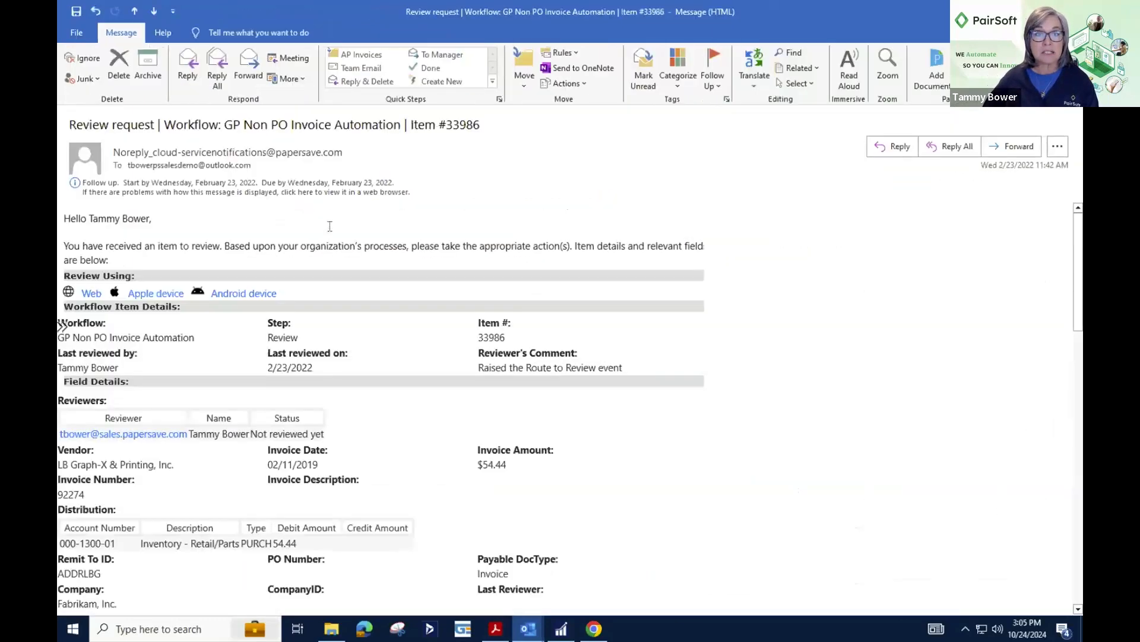
Examine the item's field details, Approve and Reject quick actions, and embedded invoice image in the message
scroll(519, 465, "down", 5)
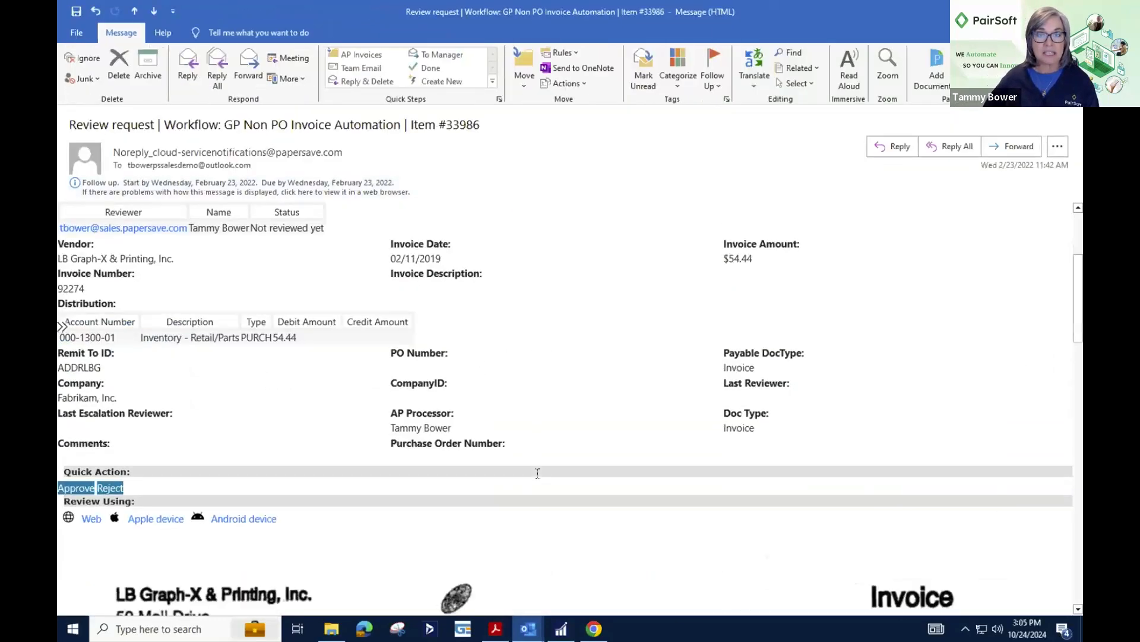
scroll(360, 471, "down", 4)
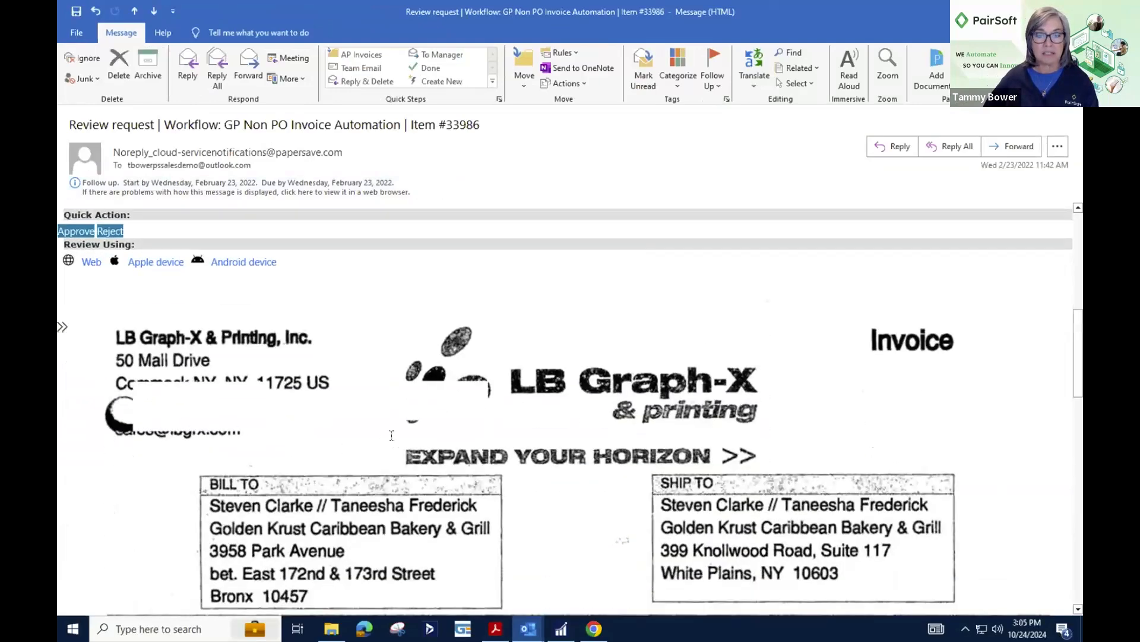
scroll(392, 436, "down", 10)
scroll(391, 436, "up", 11)
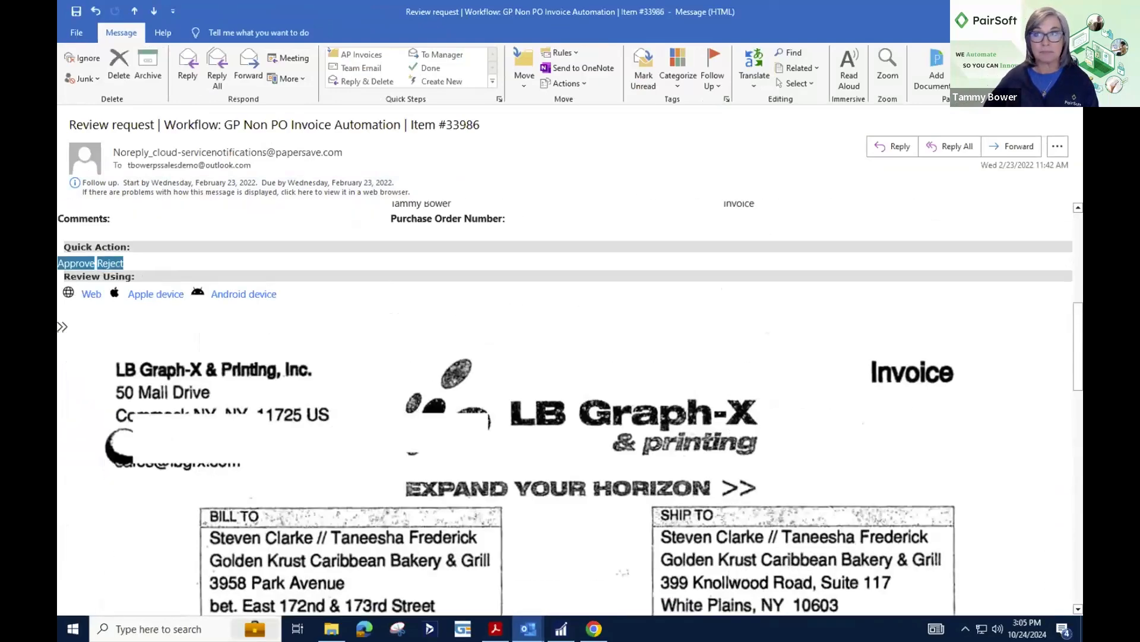
Close the Item #33986 message and bring back the open review request covering 3 items
key("Escape")
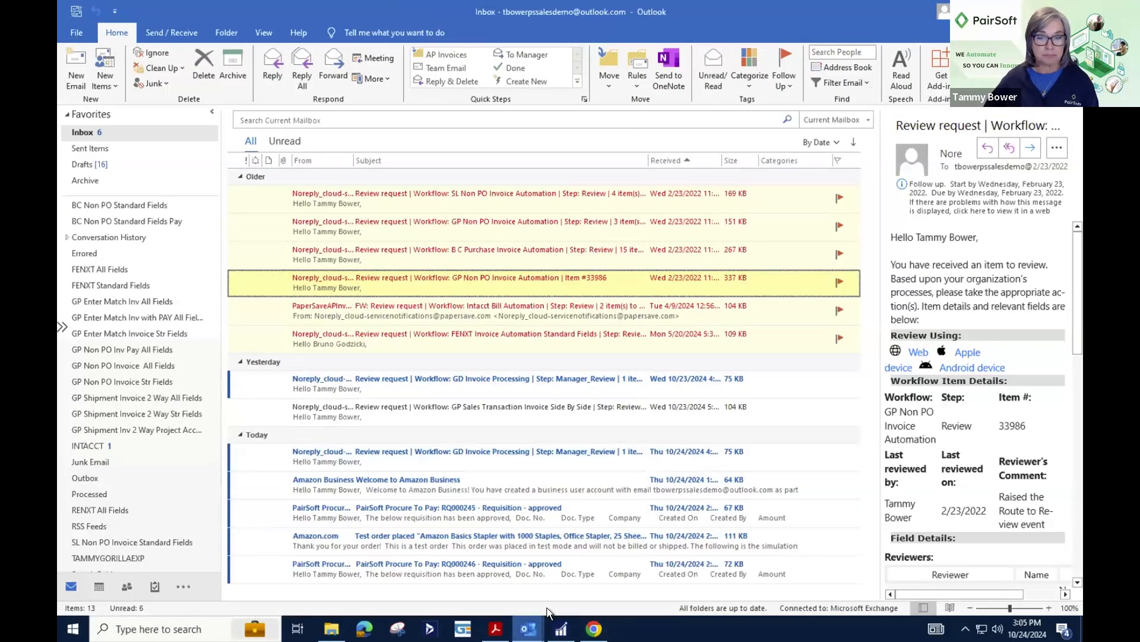
left_click(529, 628)
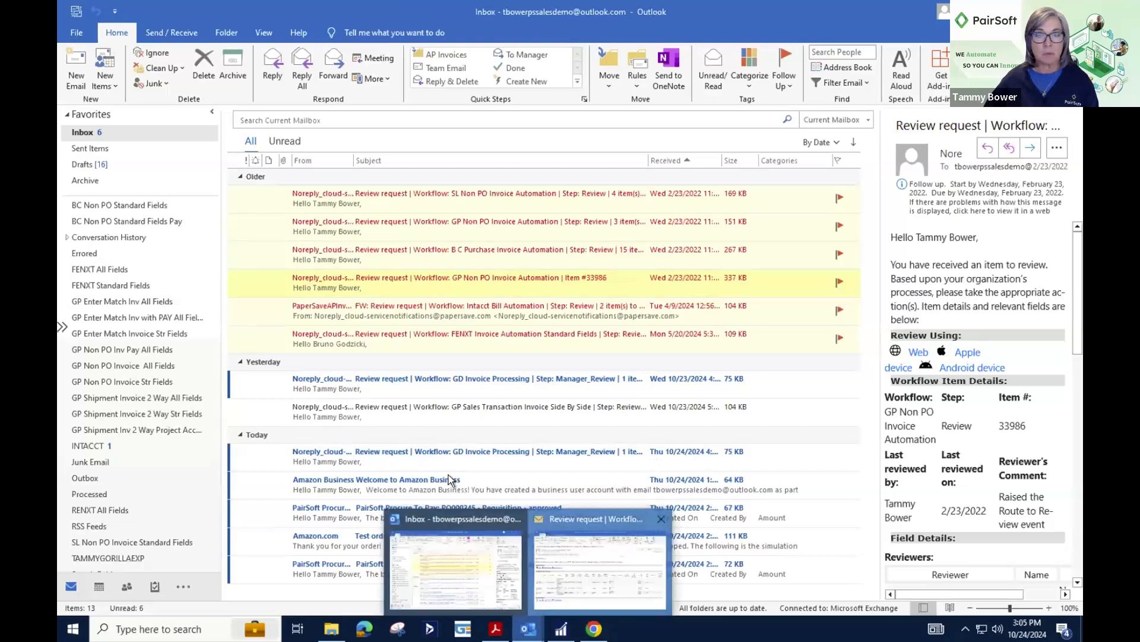
left_click(599, 568)
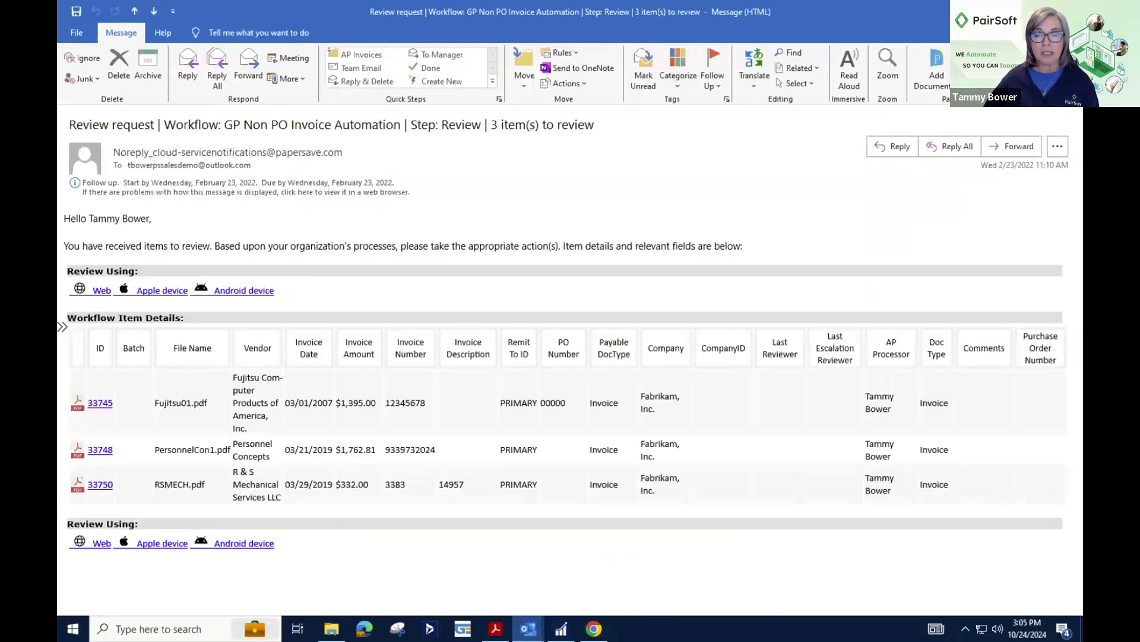
Switch back to PaperSave in the browser, go to its home page, and reopen the workflow list
left_click(594, 629)
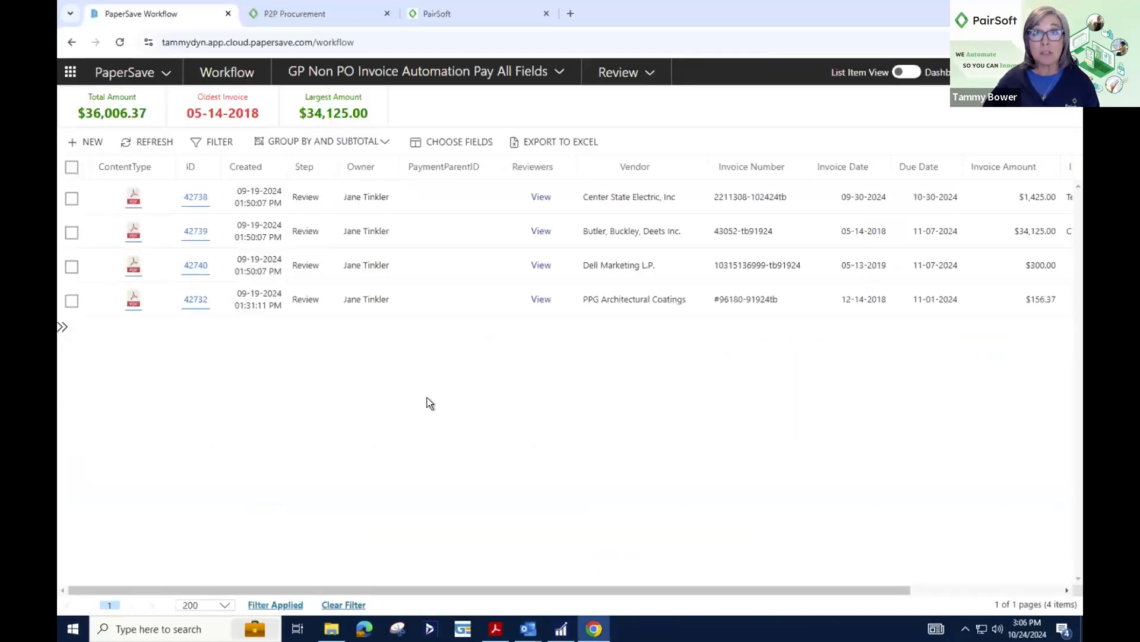
left_click(70, 72)
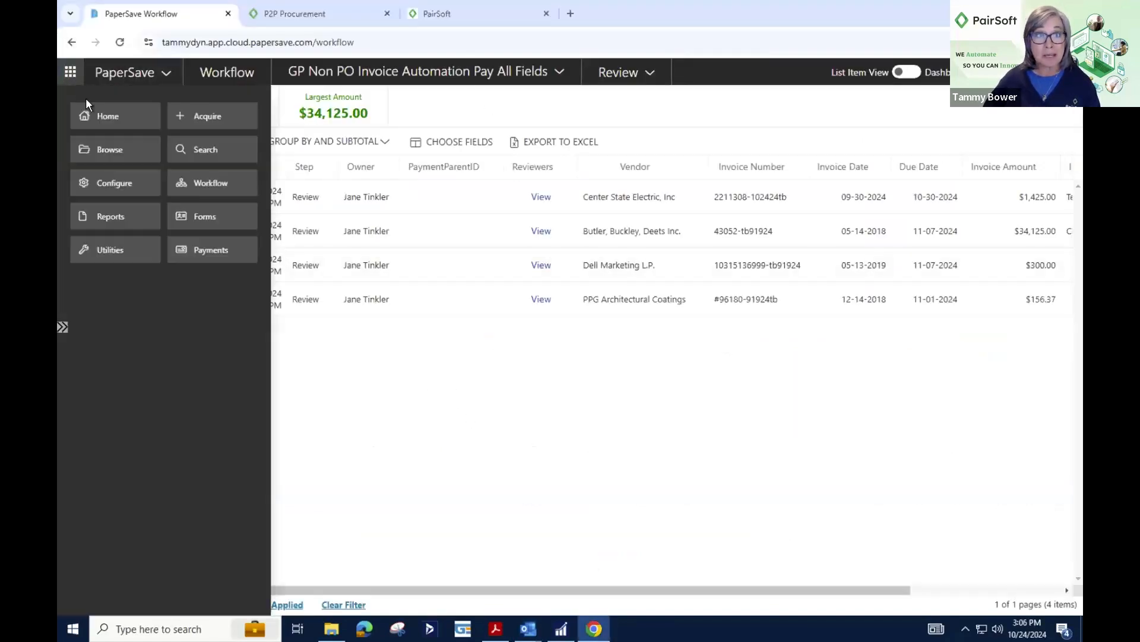
left_click(99, 115)
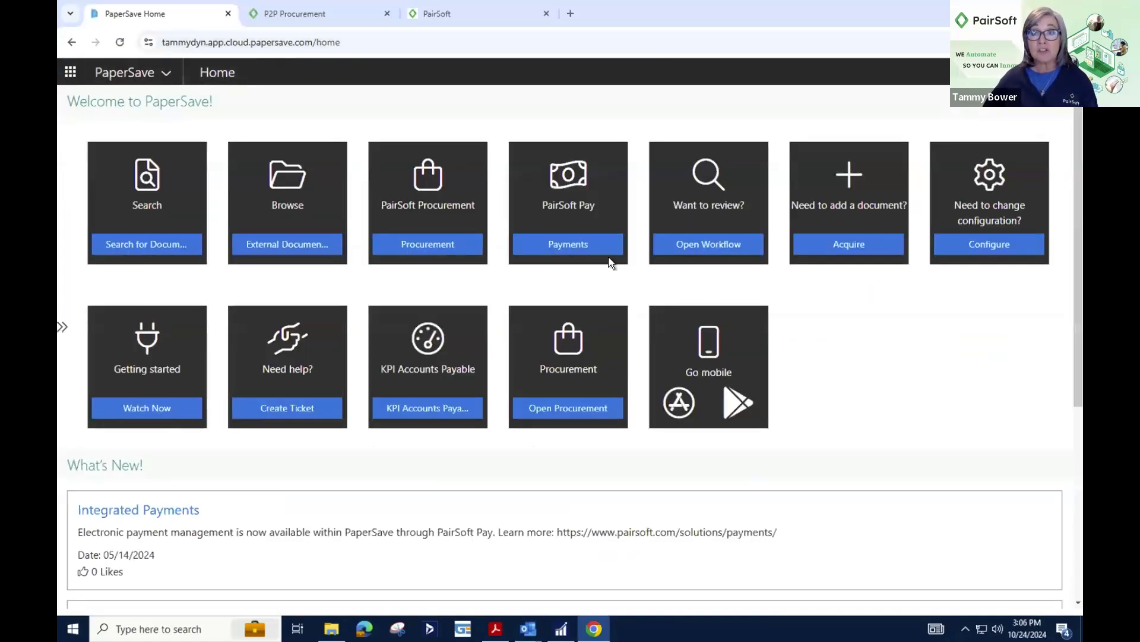
left_click(731, 245)
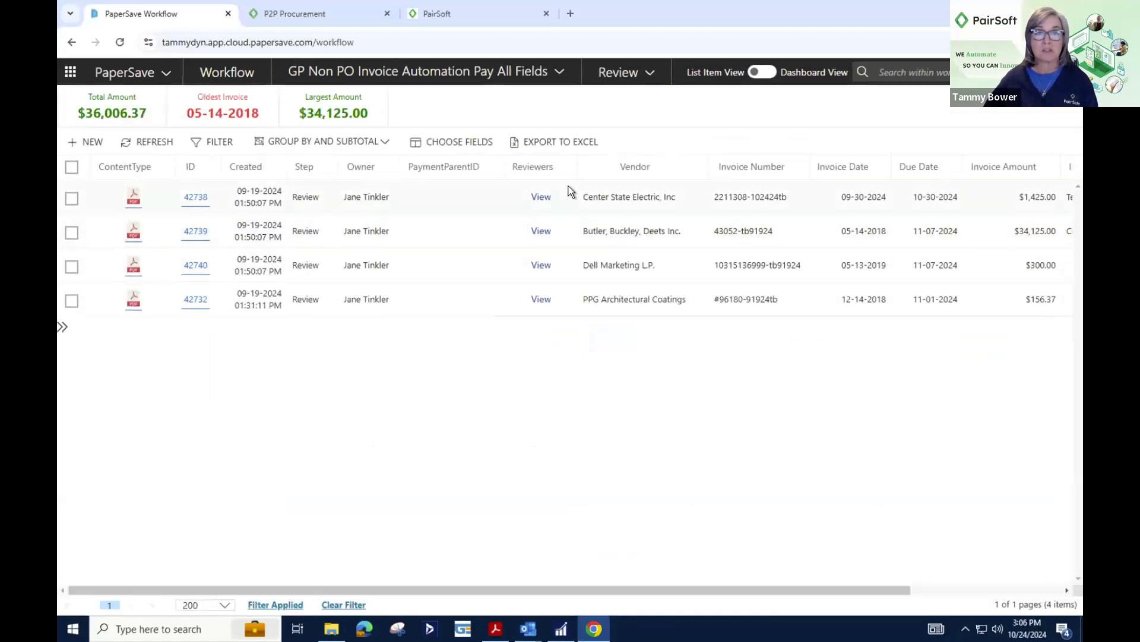
Open the Center State Electric invoice awaiting review and examine its workflow item history
left_click(196, 197)
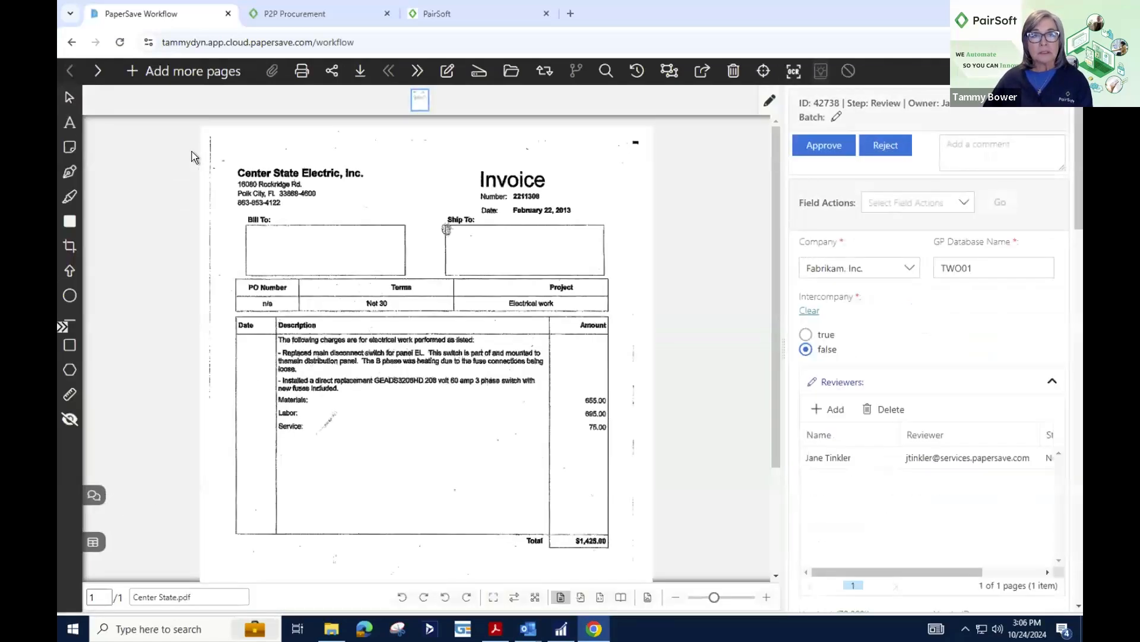
left_click(93, 497)
left_click(249, 102)
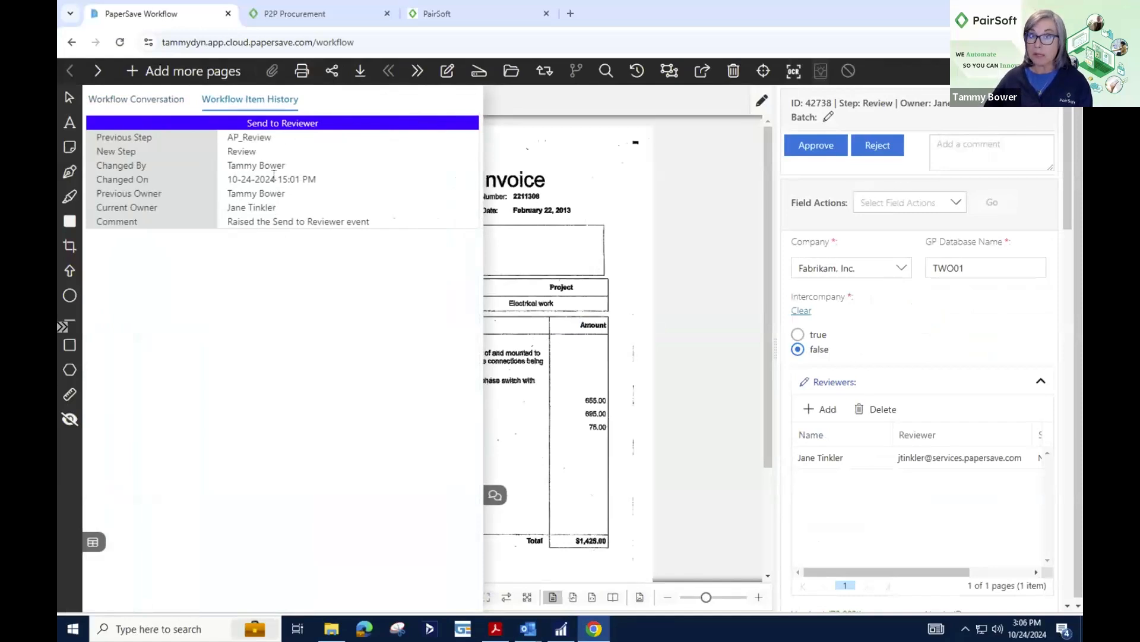
left_click(579, 159)
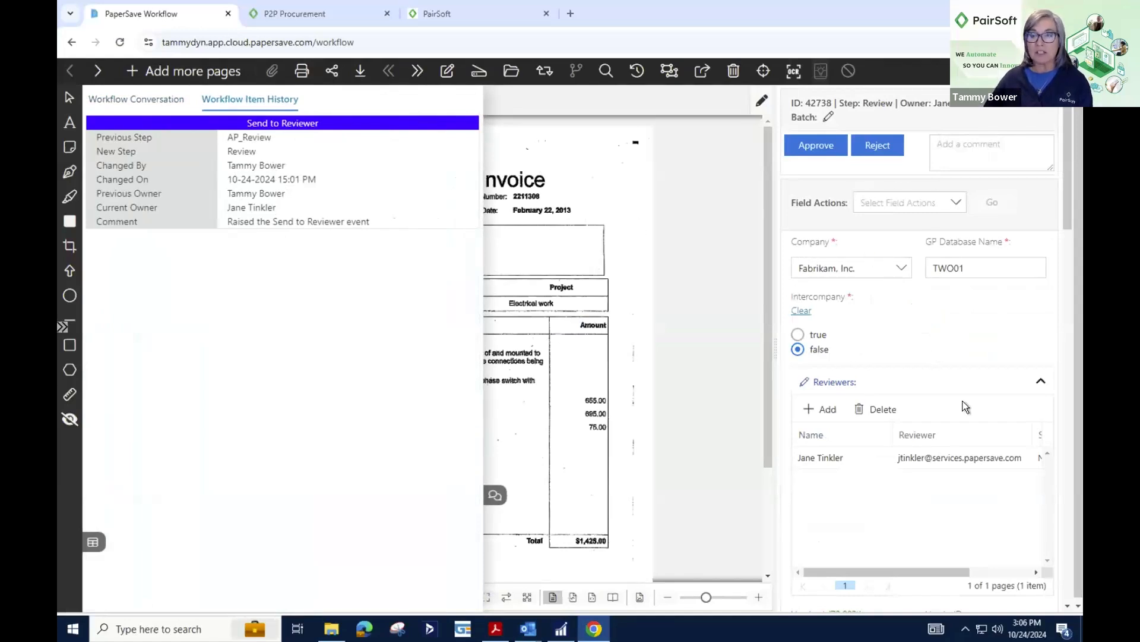
Collapse the Reviewers section and open the distribution line's account description lookup, clear part of its search text, and close it
left_click(1050, 383)
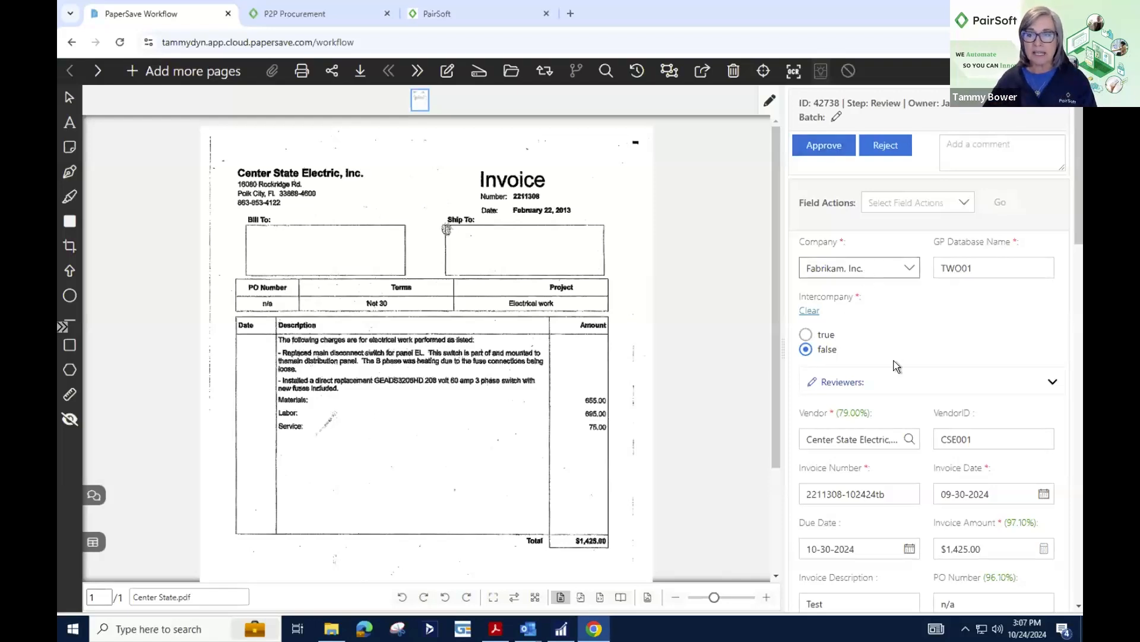
scroll(891, 364, "down", 6)
left_click(861, 373)
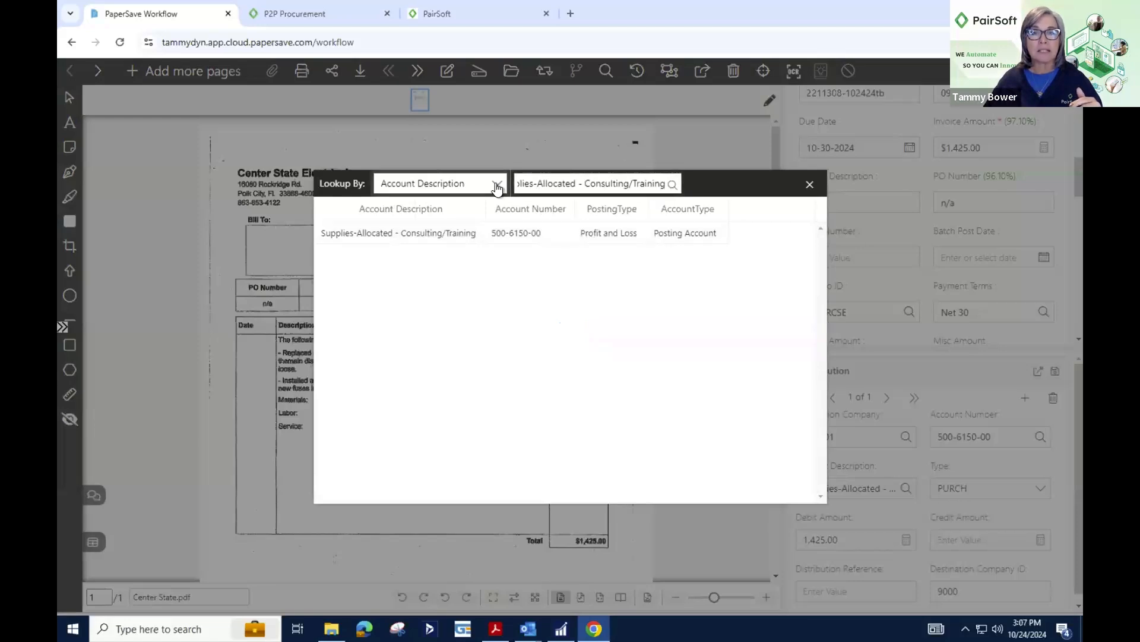
left_click_drag(593, 179, 534, 186)
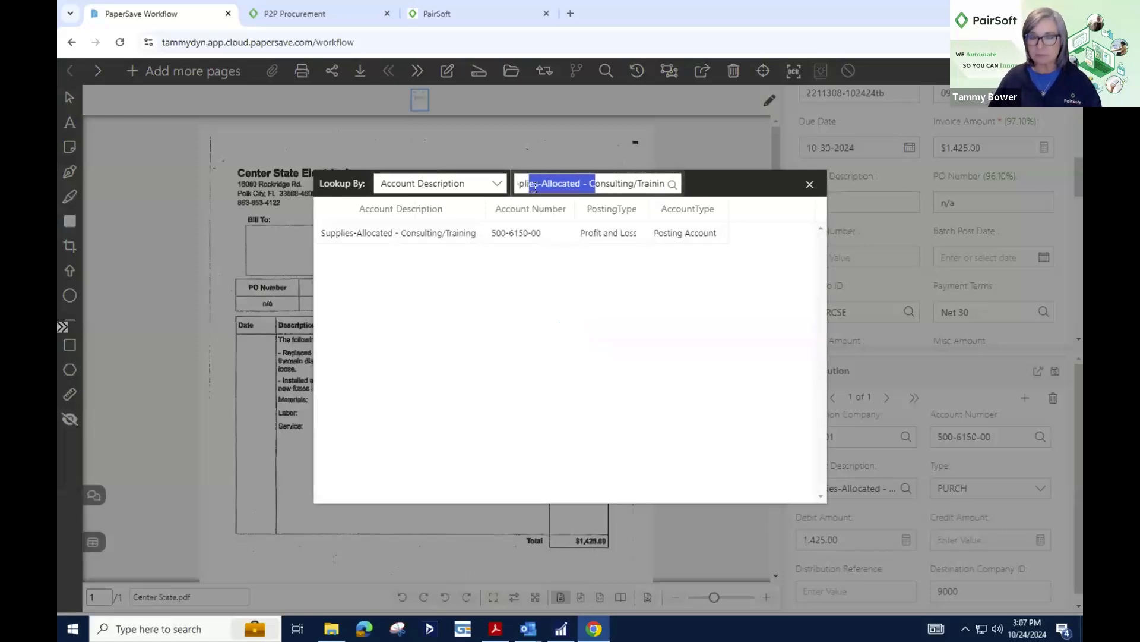
key("Delete")
key("Delete")
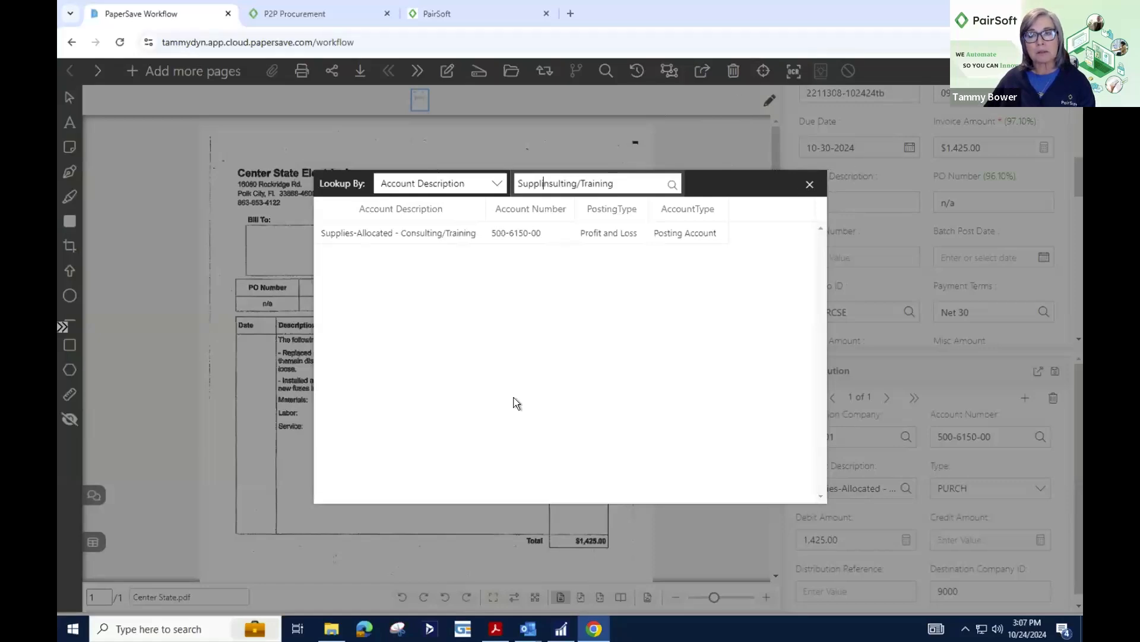
left_click(811, 185)
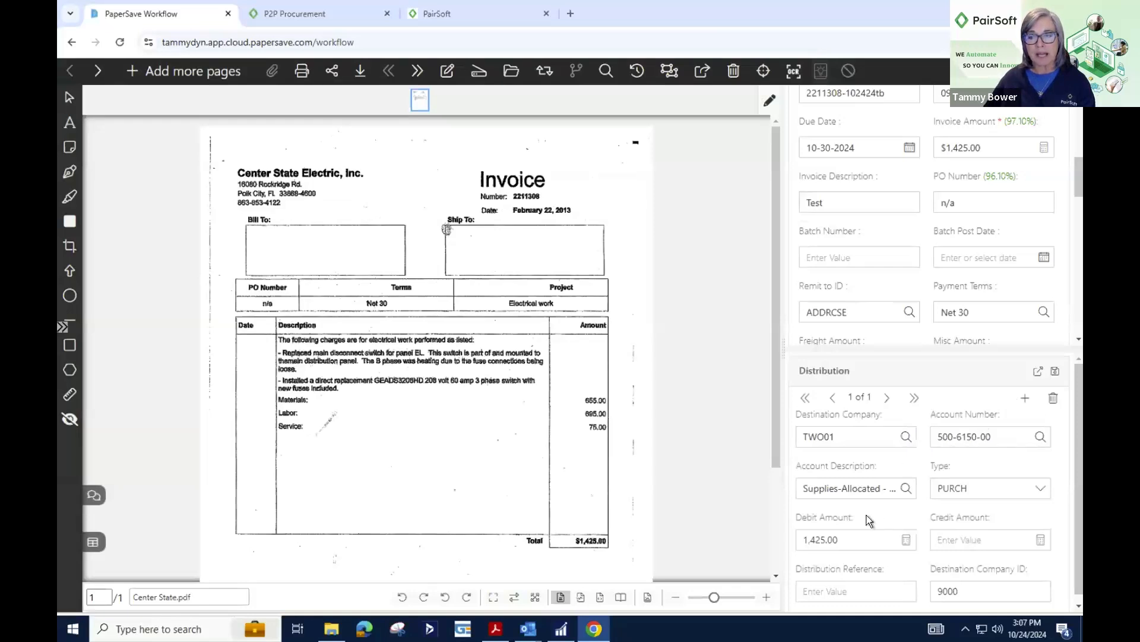
Save the distribution line and approve the Center State Electric invoice
left_click(1055, 373)
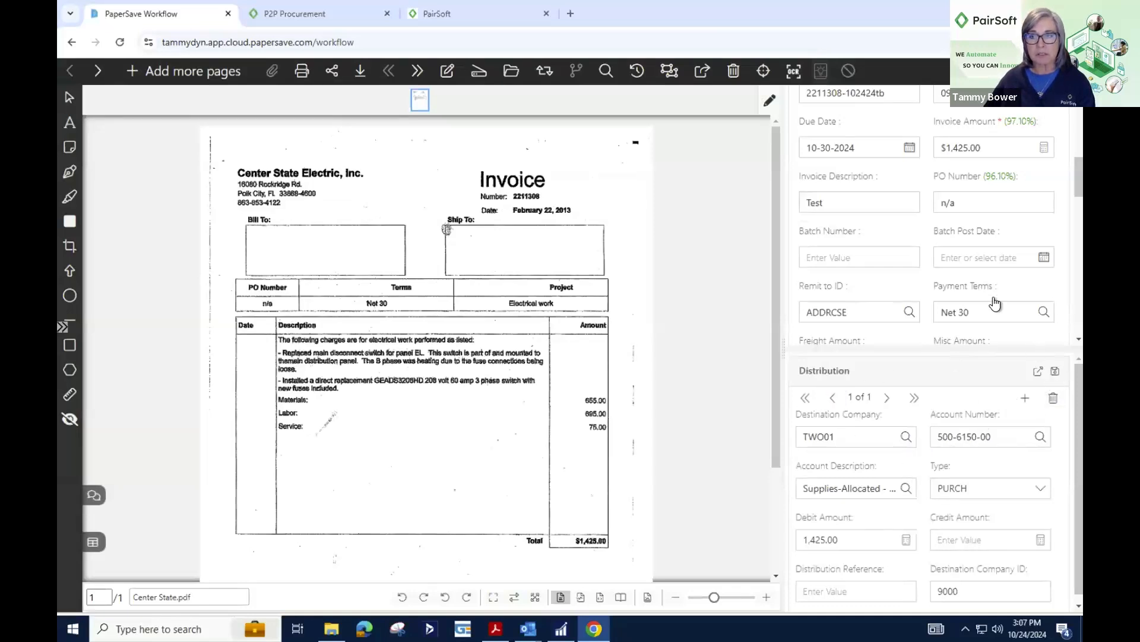
scroll(1000, 291, "up", 6)
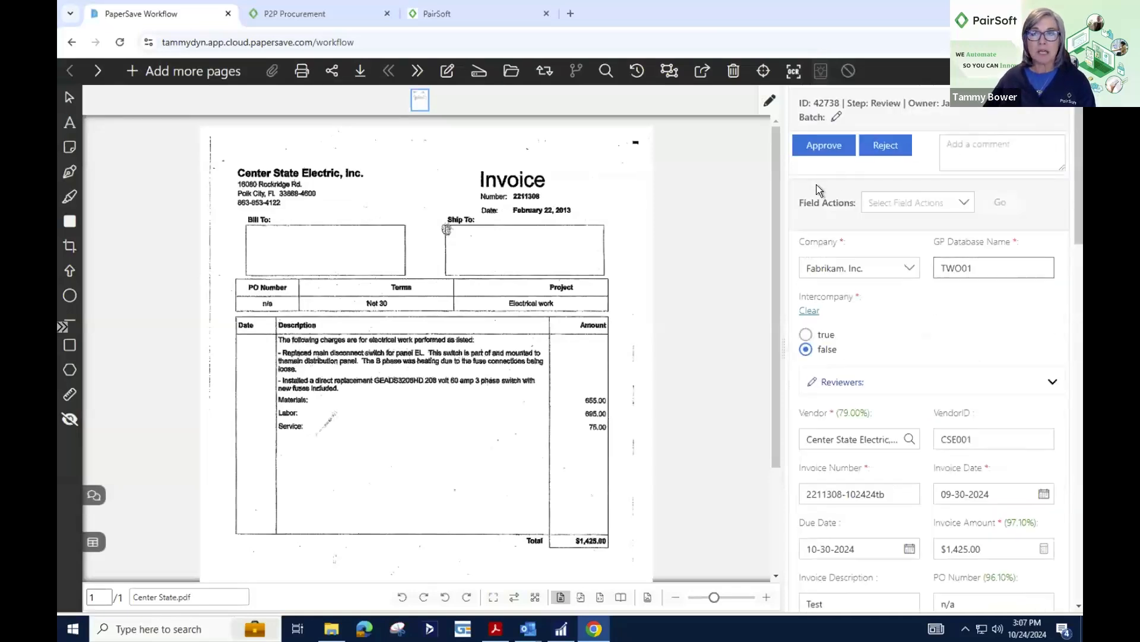
left_click(814, 148)
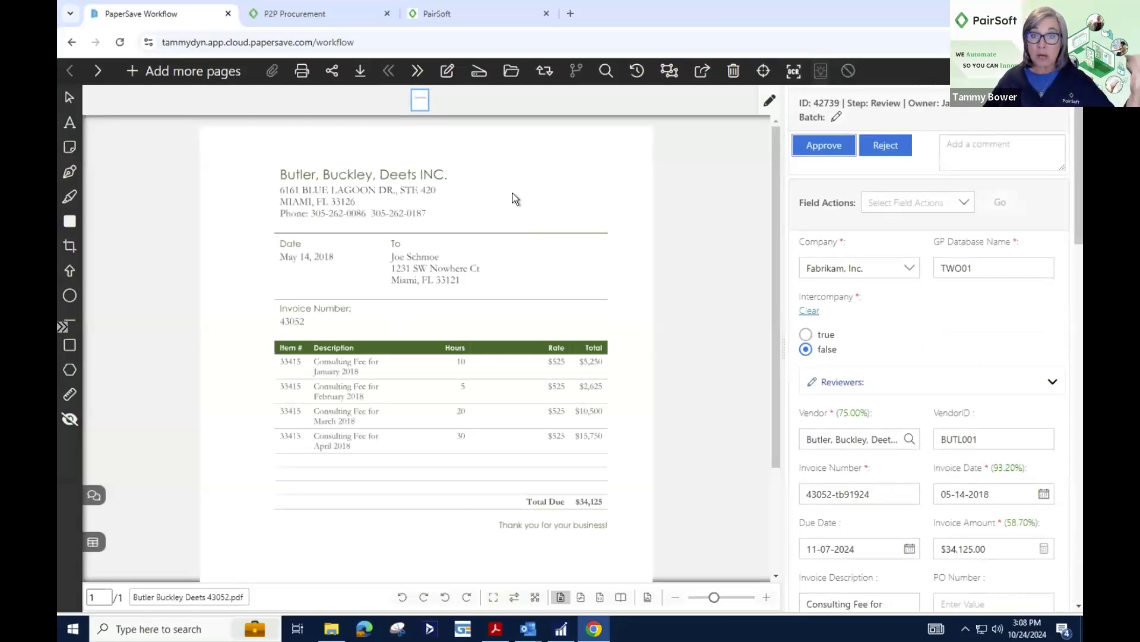
Try to reject the Butler, Buckley, Deets invoice without a comment, approve it instead, and return to the workflow list
left_click(898, 149)
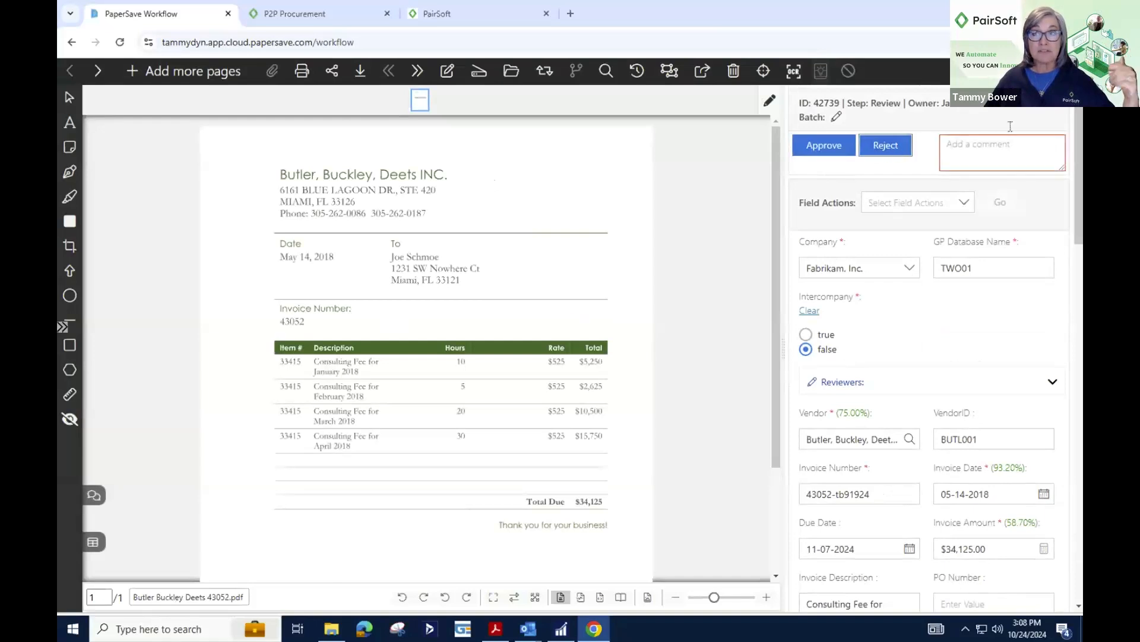
left_click(989, 150)
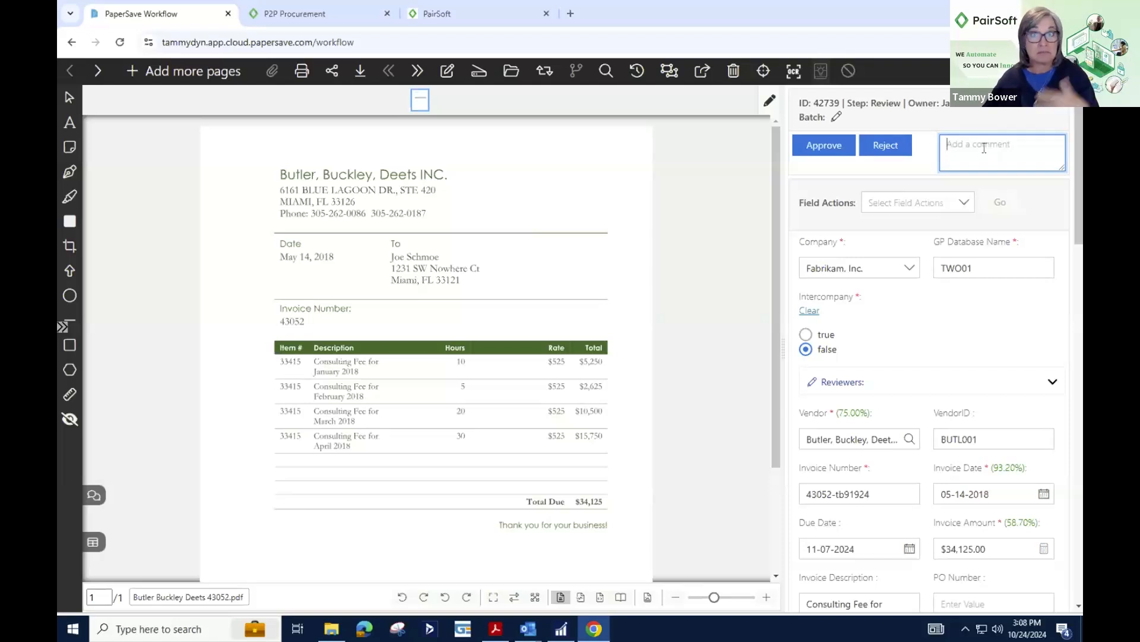
left_click(826, 146)
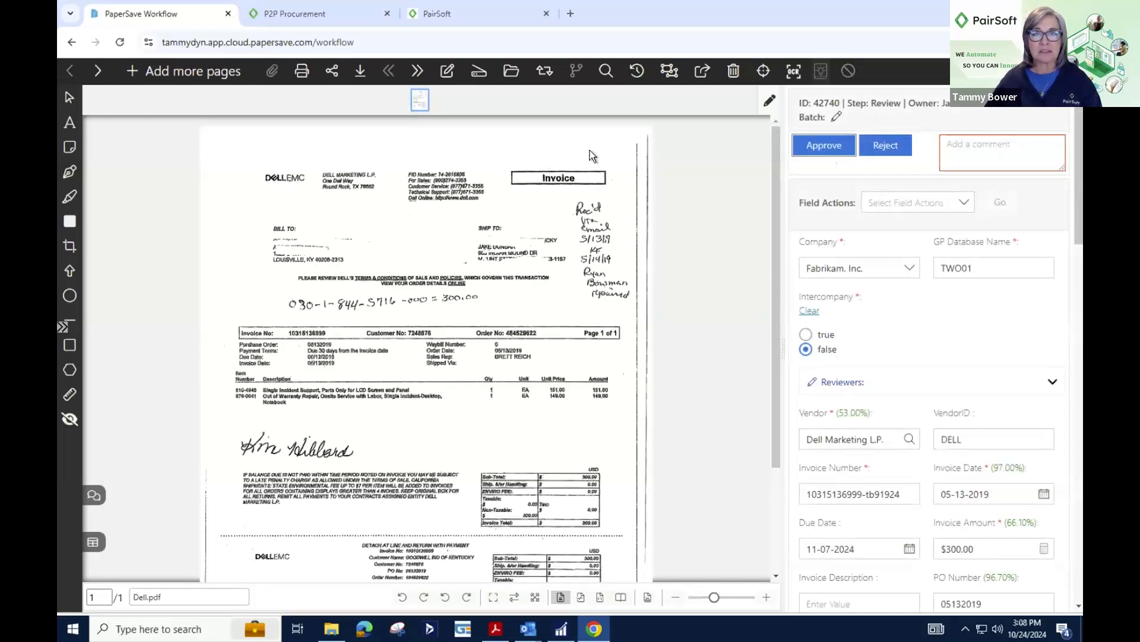
left_click(1066, 71)
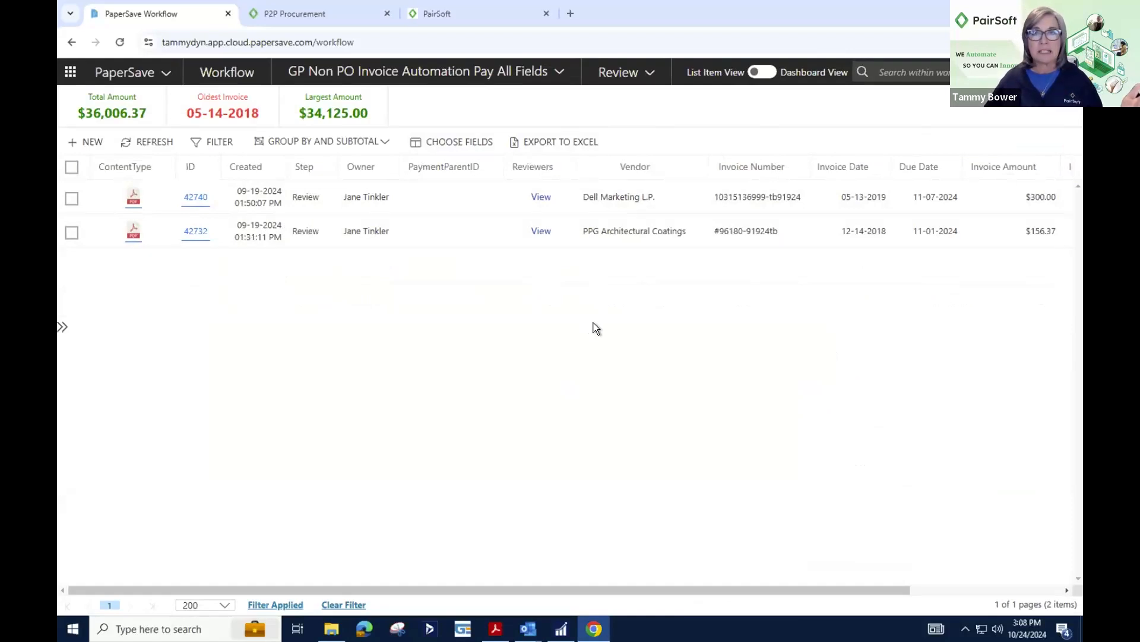
Switch the workflow list to the Escalation Review step and clear the applied filter
left_click(615, 74)
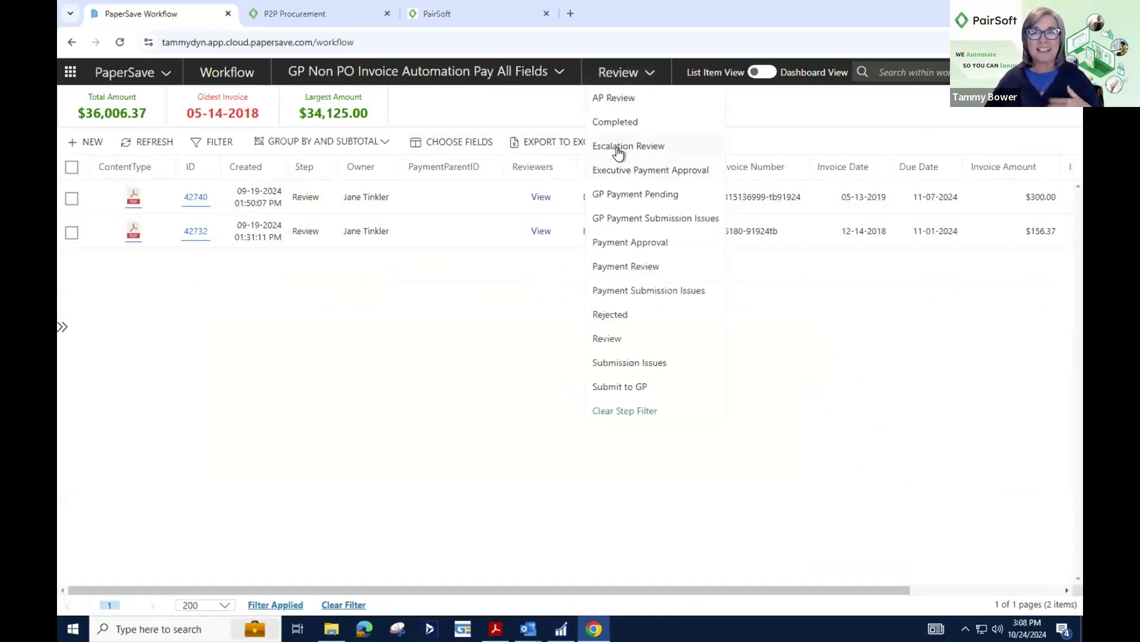
left_click(617, 146)
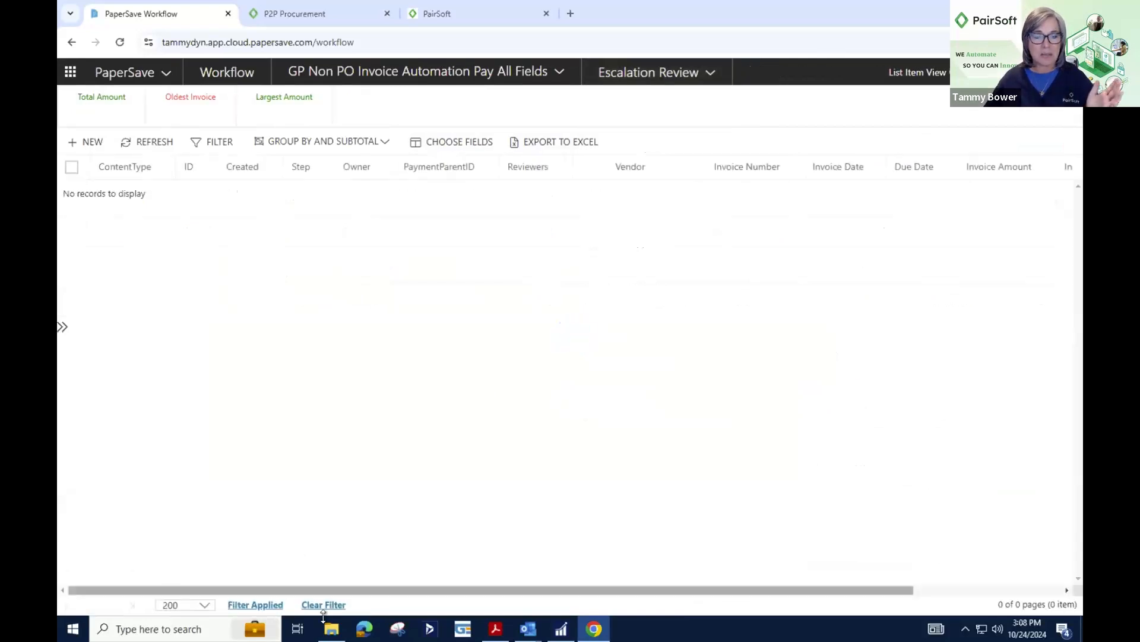
left_click(325, 606)
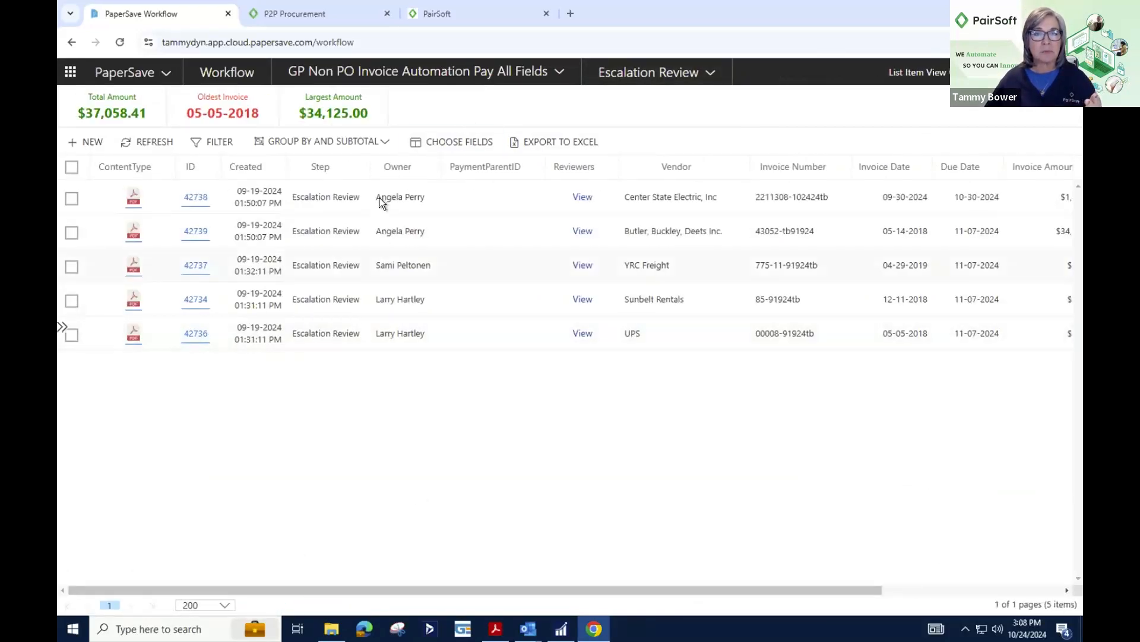
Open the Center State Electric invoice in Escalation Review and examine its conversation and workflow item history
left_click(196, 197)
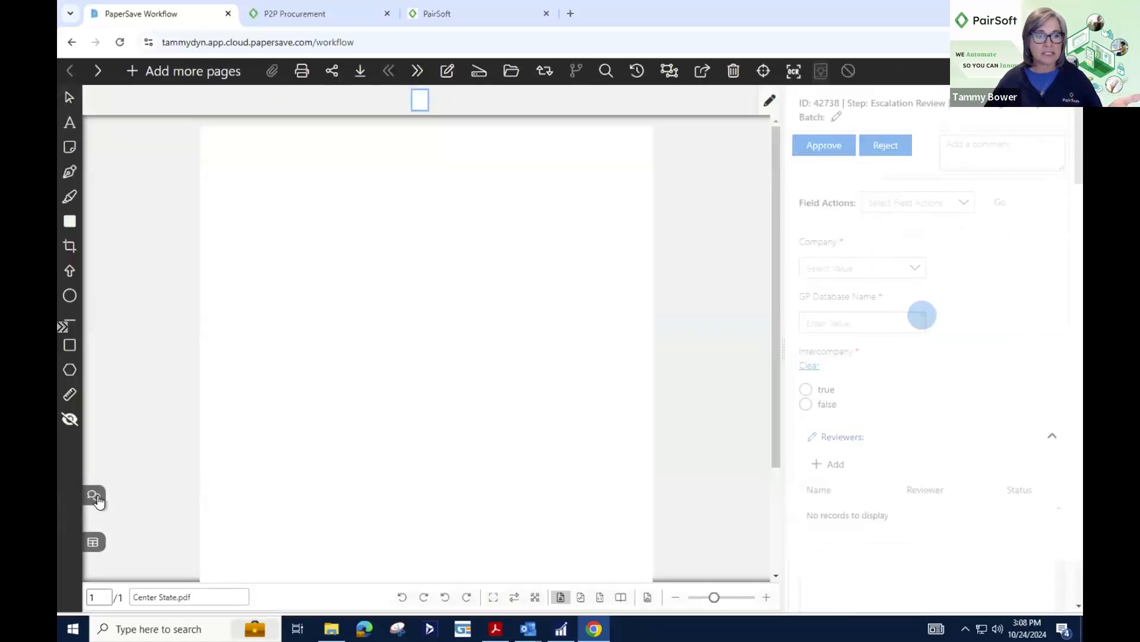
left_click(98, 497)
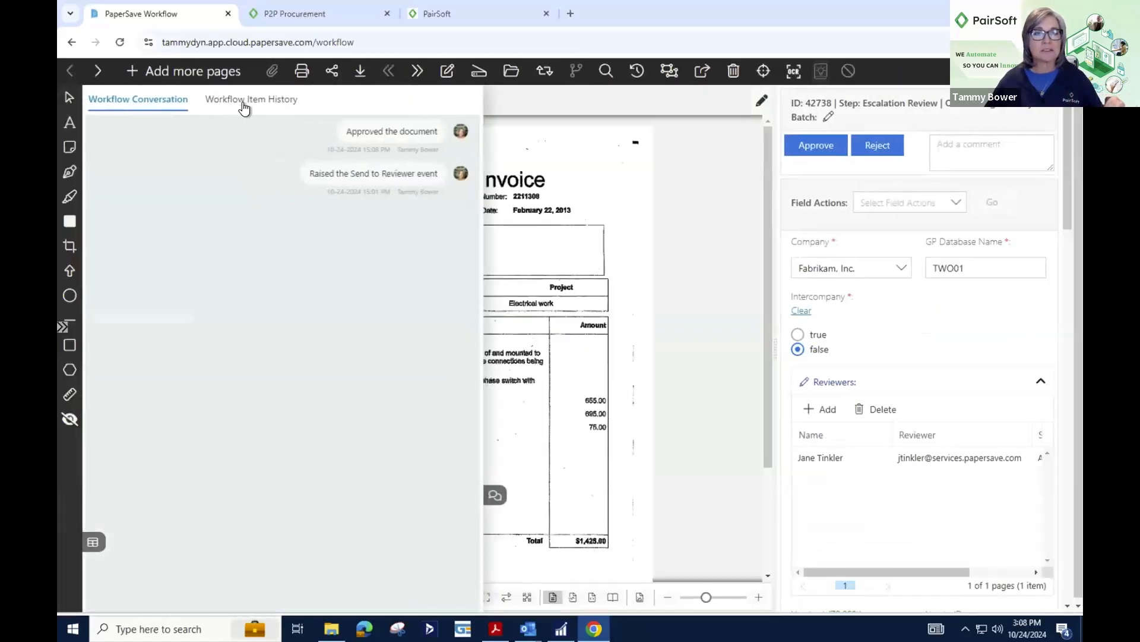
left_click(242, 104)
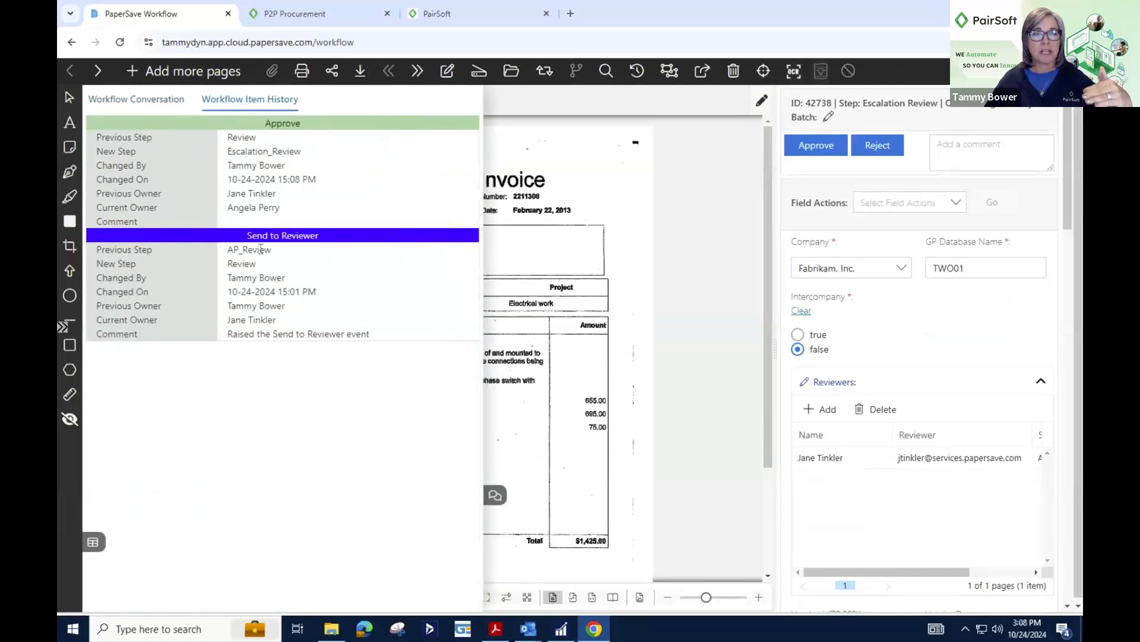
left_click(818, 159)
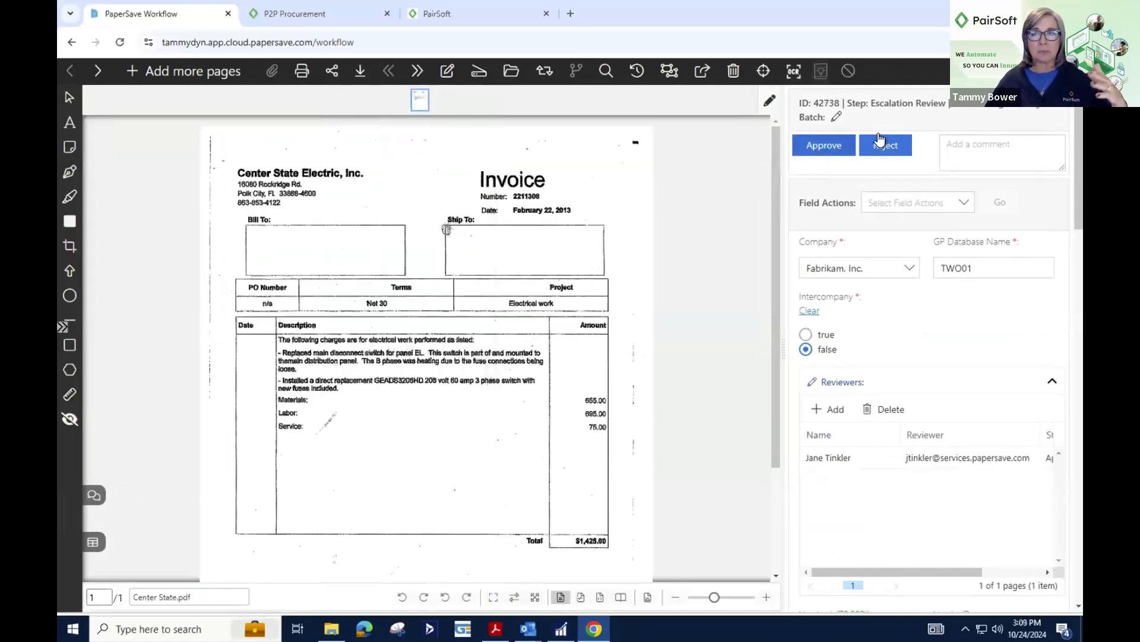
Reject the Center State Electric invoice with the comment "this should be account #200-" and return to the workflow list
left_click(884, 149)
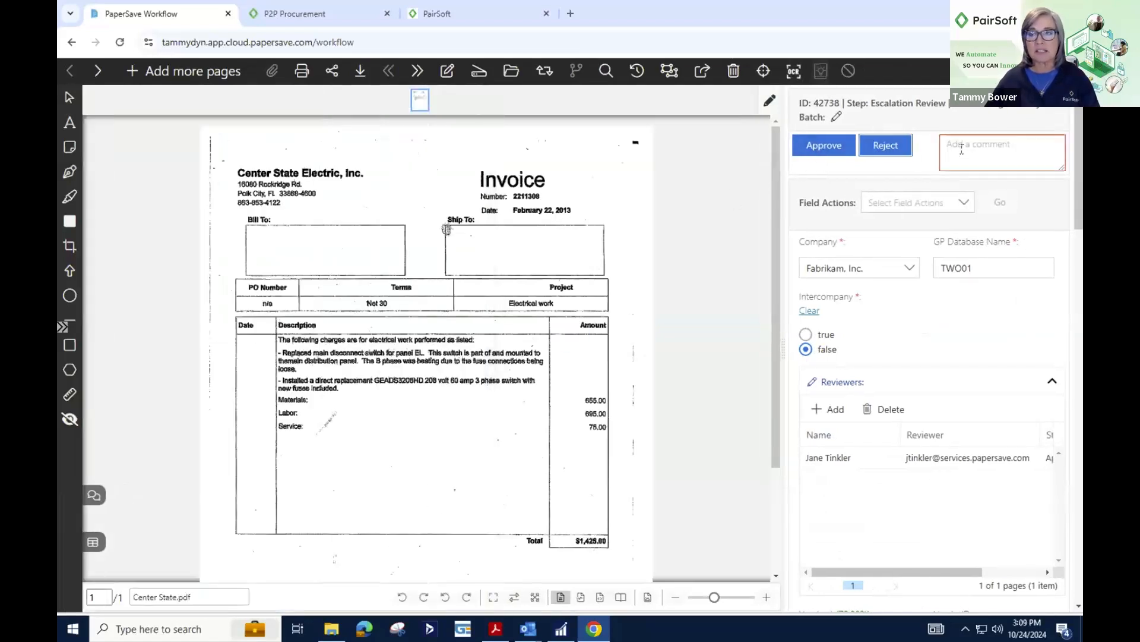
left_click(951, 145)
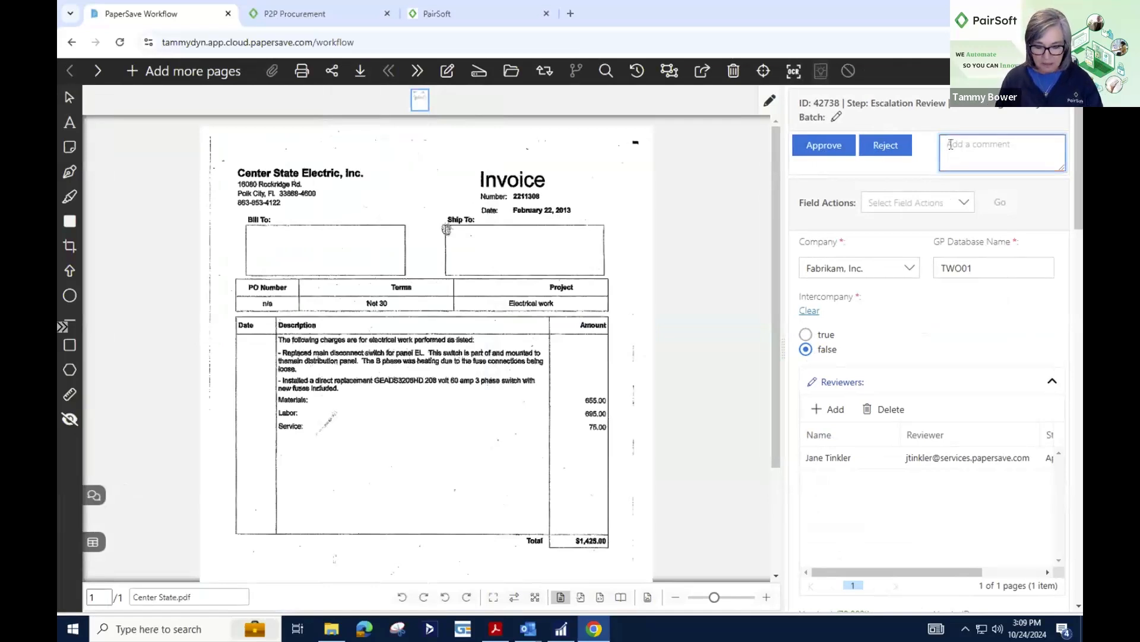
type("this")
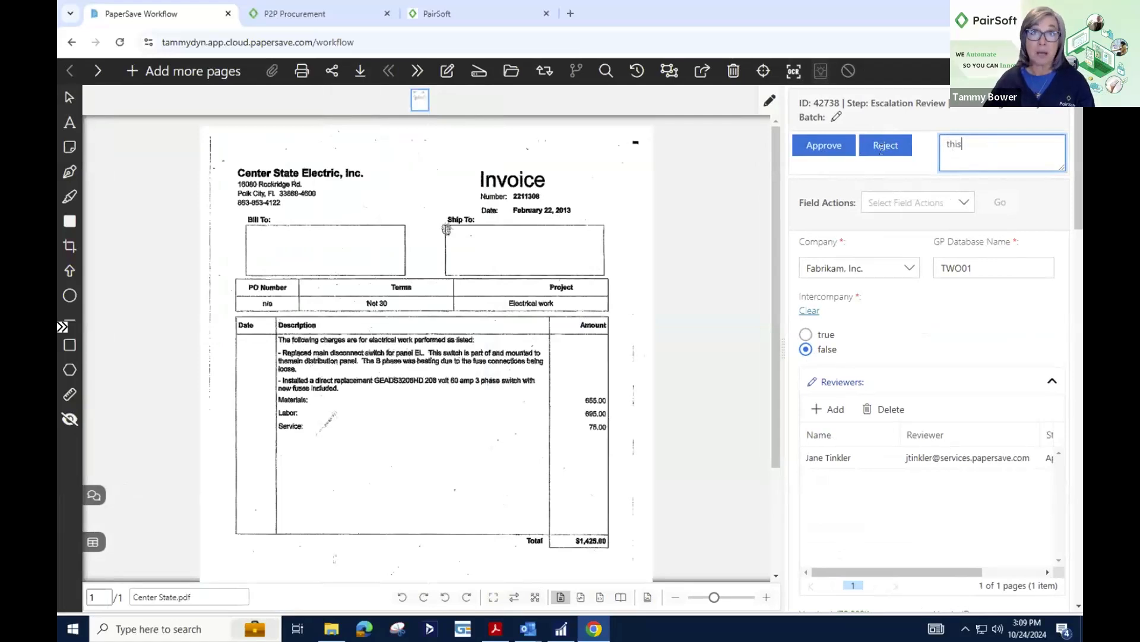
type("should be account #200-")
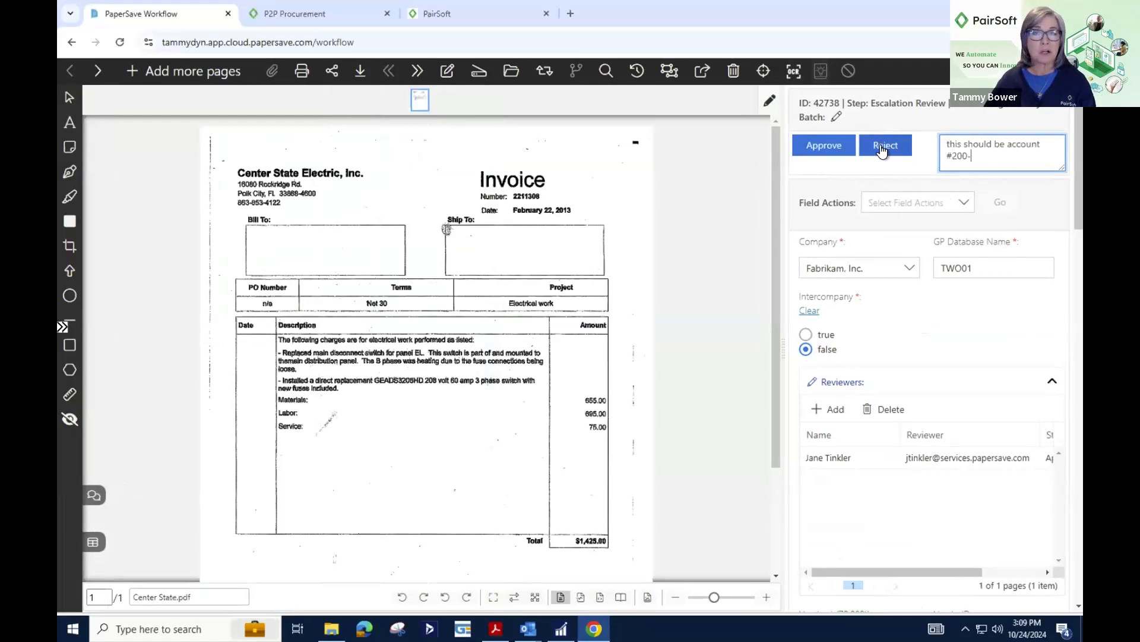
left_click(881, 148)
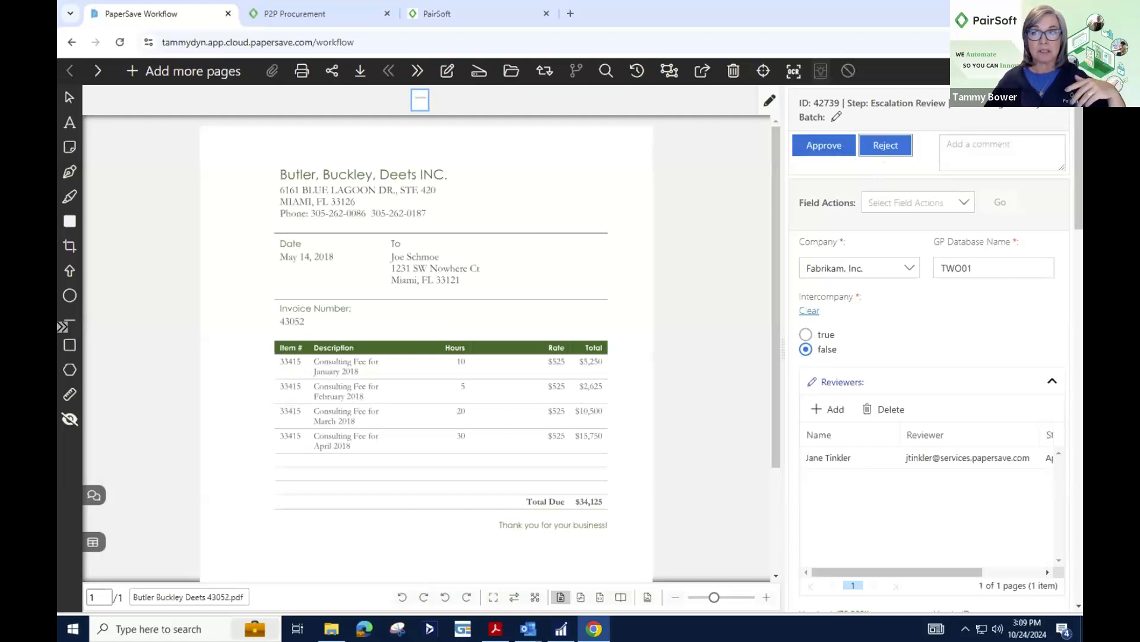
left_click(1067, 72)
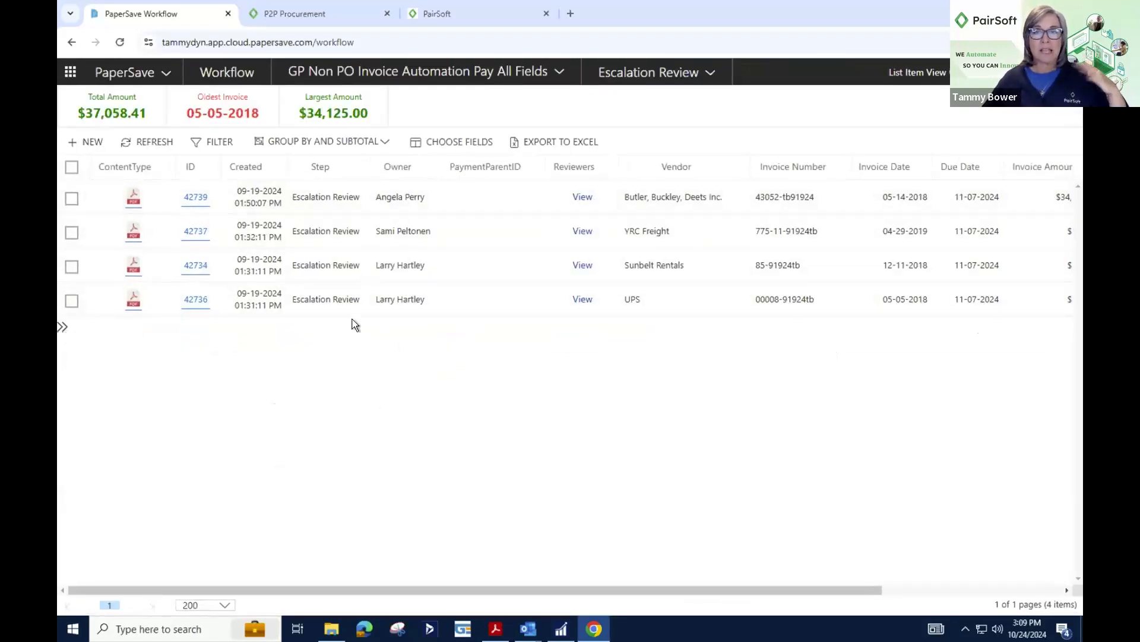
Check the reviewers of the Sunbelt Rentals invoice and the distribution details of the UPS invoice from the list
left_click(71, 266)
left_click(71, 301)
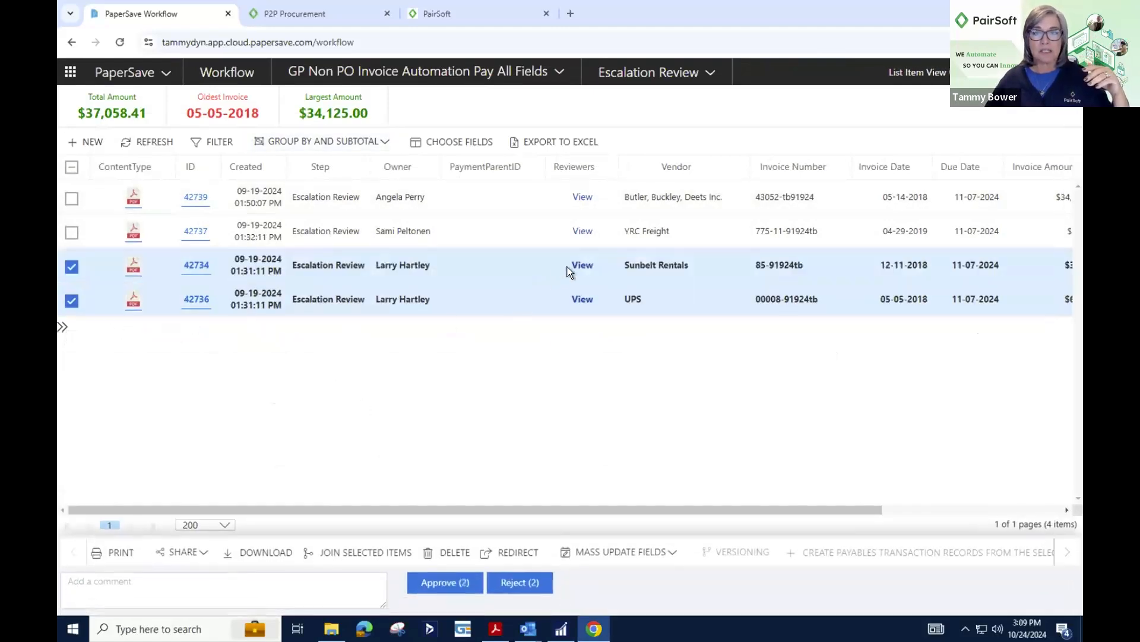
left_click(583, 265)
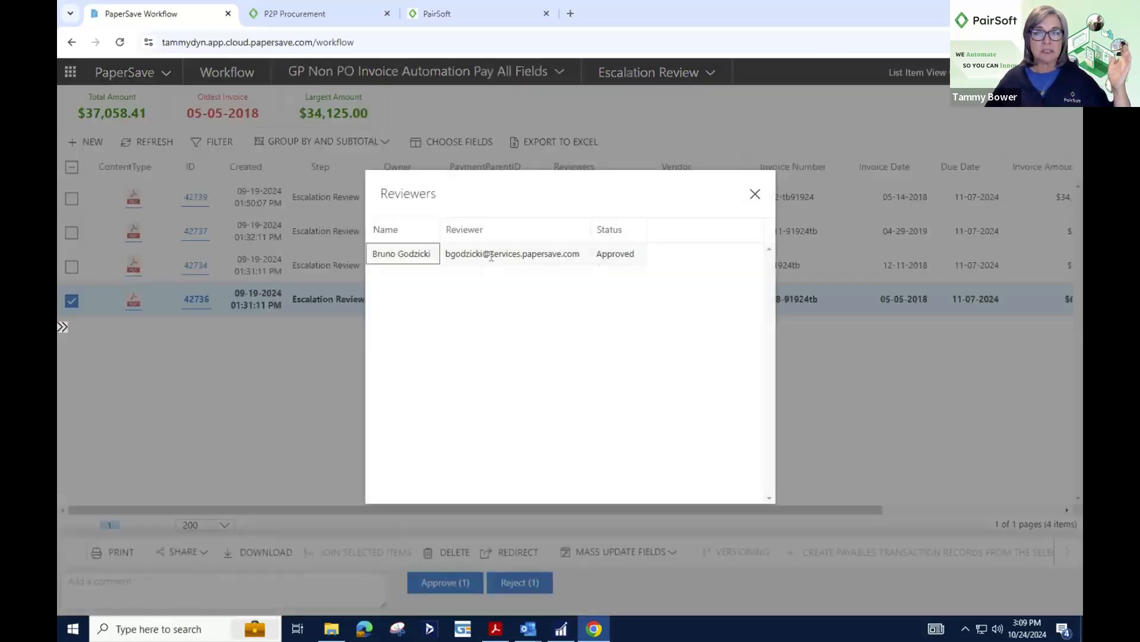
left_click(756, 195)
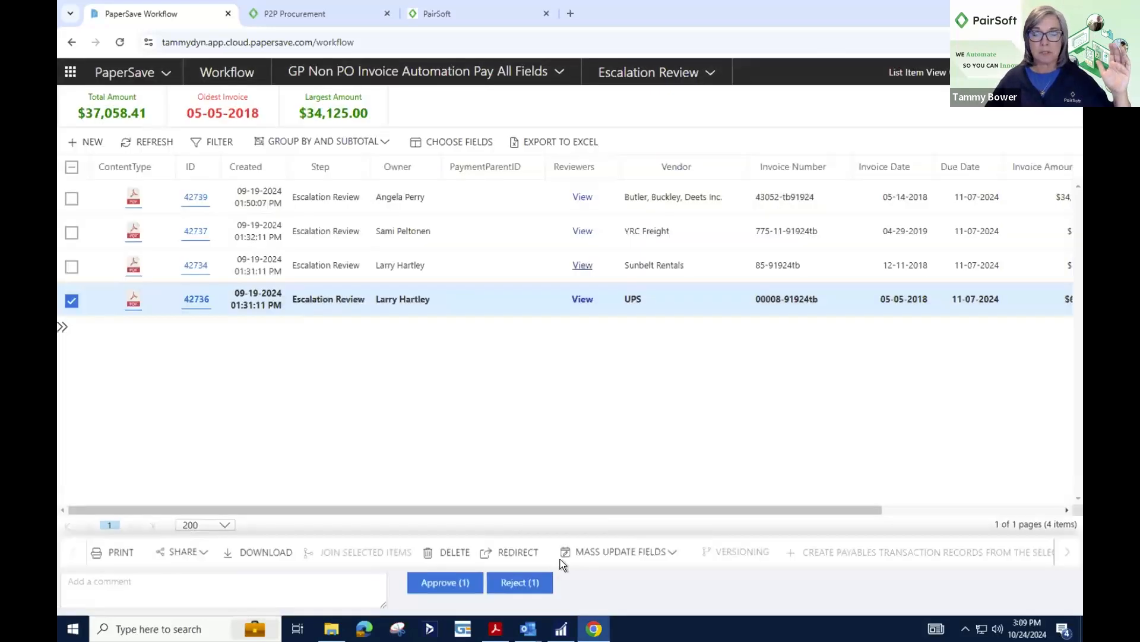
left_click_drag(594, 510, 960, 476)
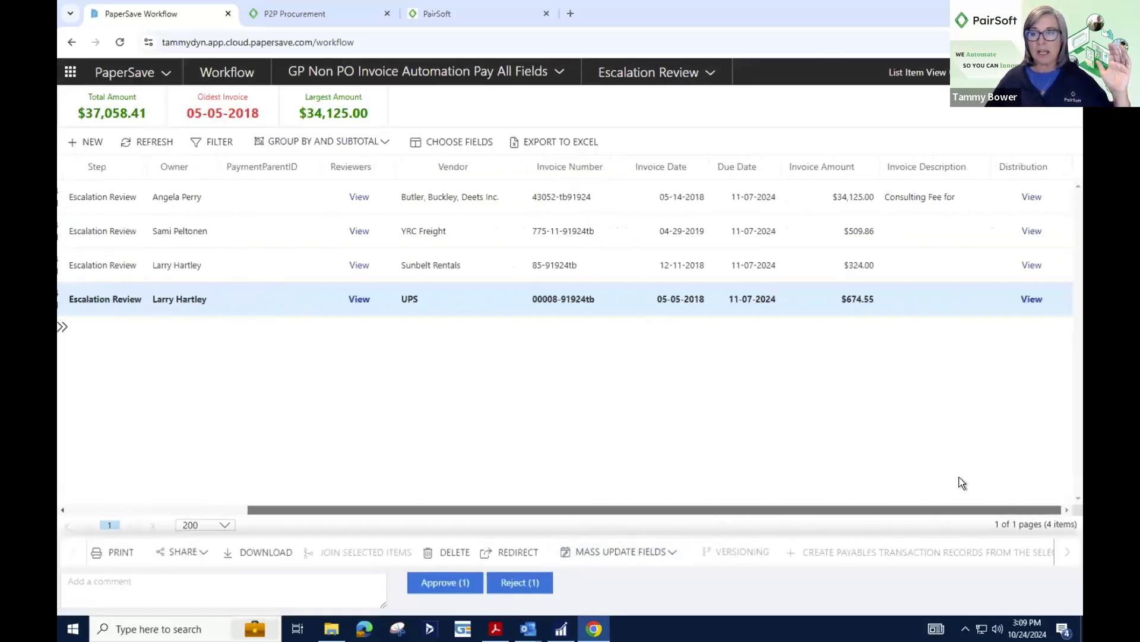
left_click(1032, 299)
left_click(755, 194)
Select the Sunbelt Rentals and UPS invoices in the Escalation Review list and approve both together
left_click_drag(443, 587, 286, 588)
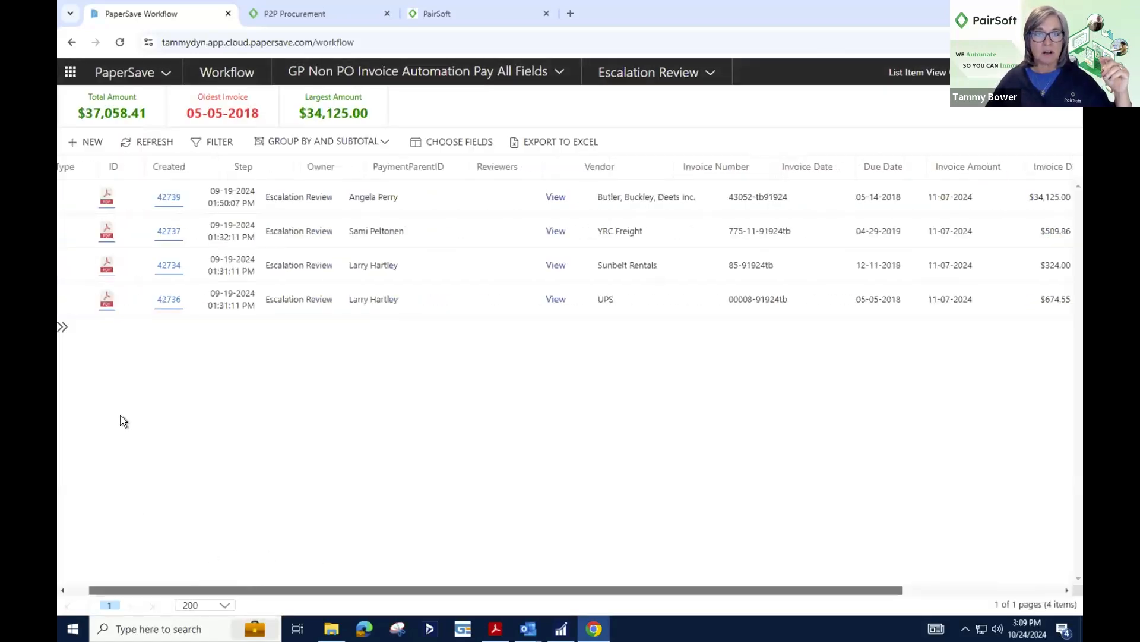
left_click(74, 268)
left_click(72, 301)
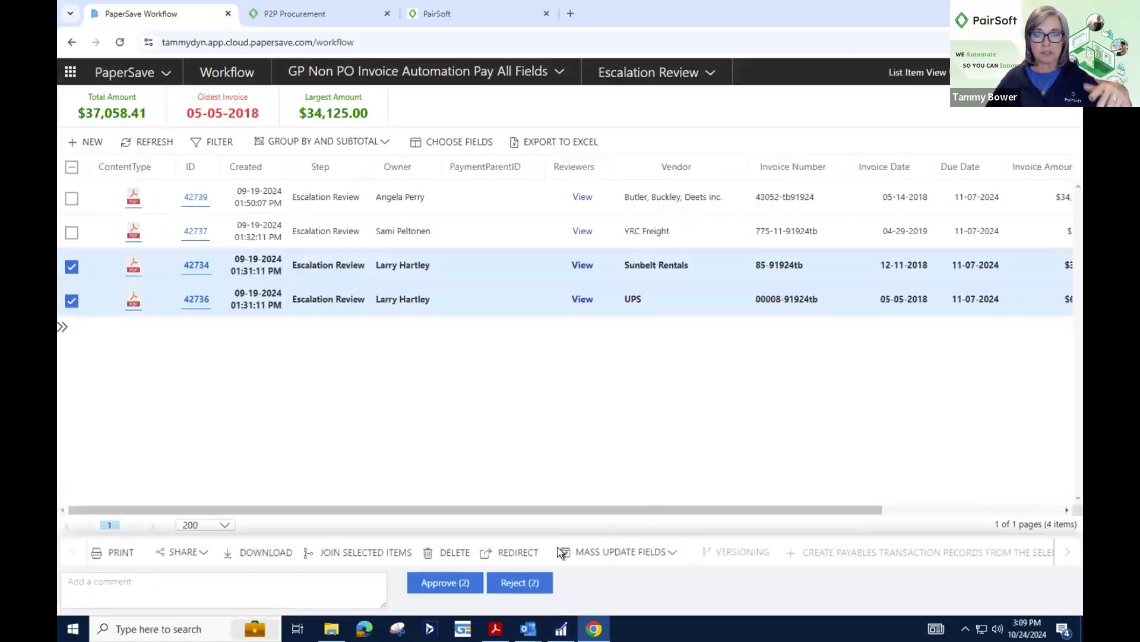
left_click(445, 583)
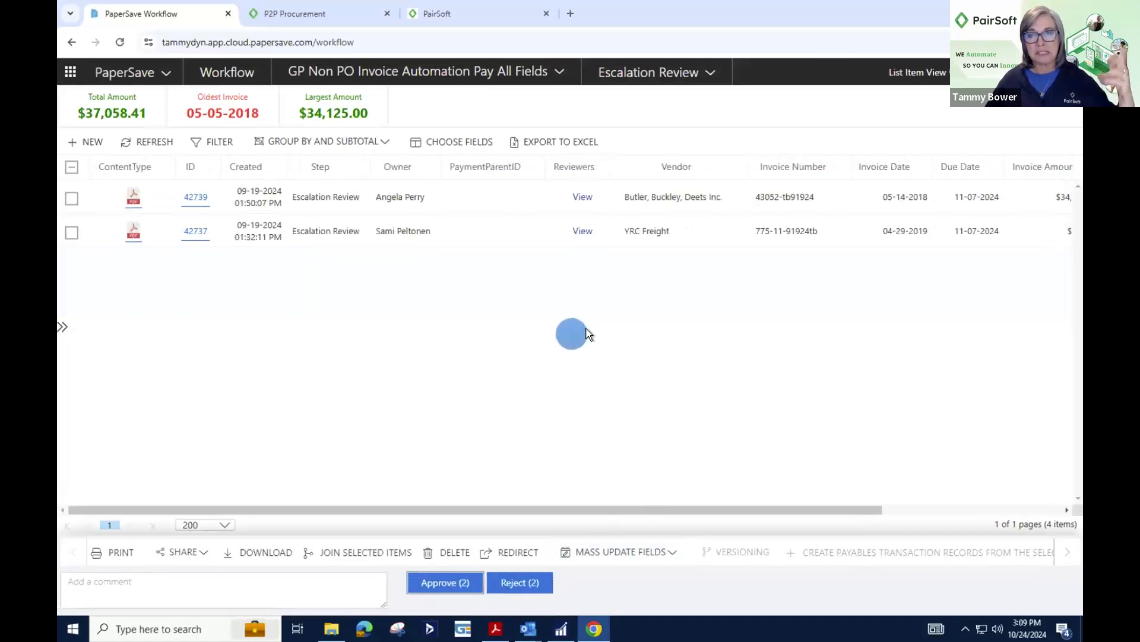
Refresh the workflow list, show the invoices in the Submit to GP step, and check that stage in the Flowchart PDF
left_click(156, 142)
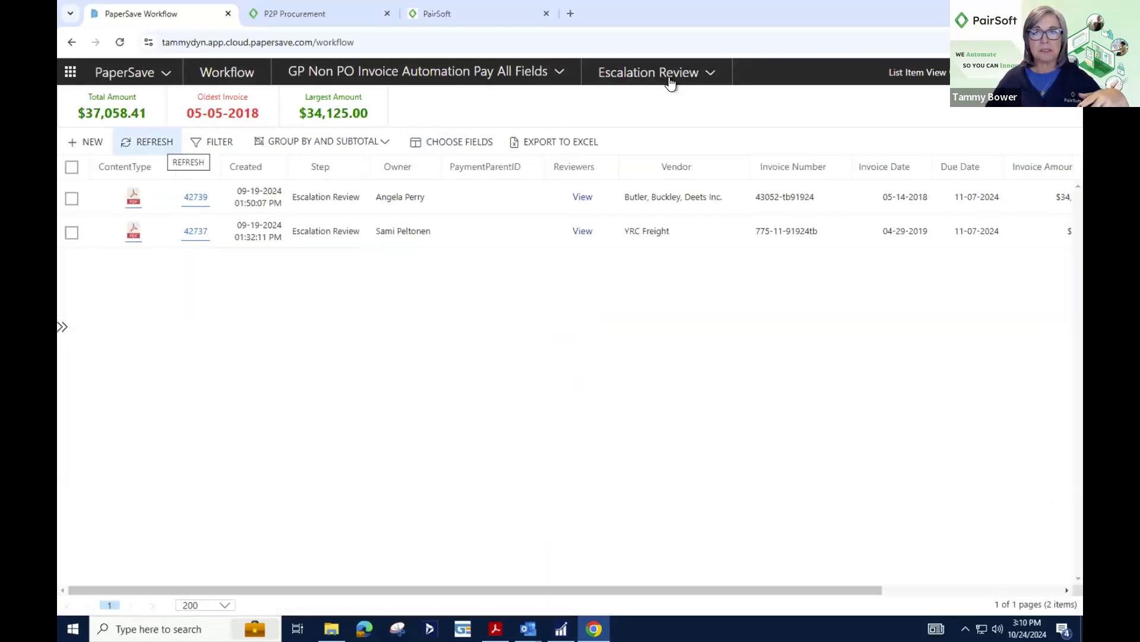
left_click(647, 74)
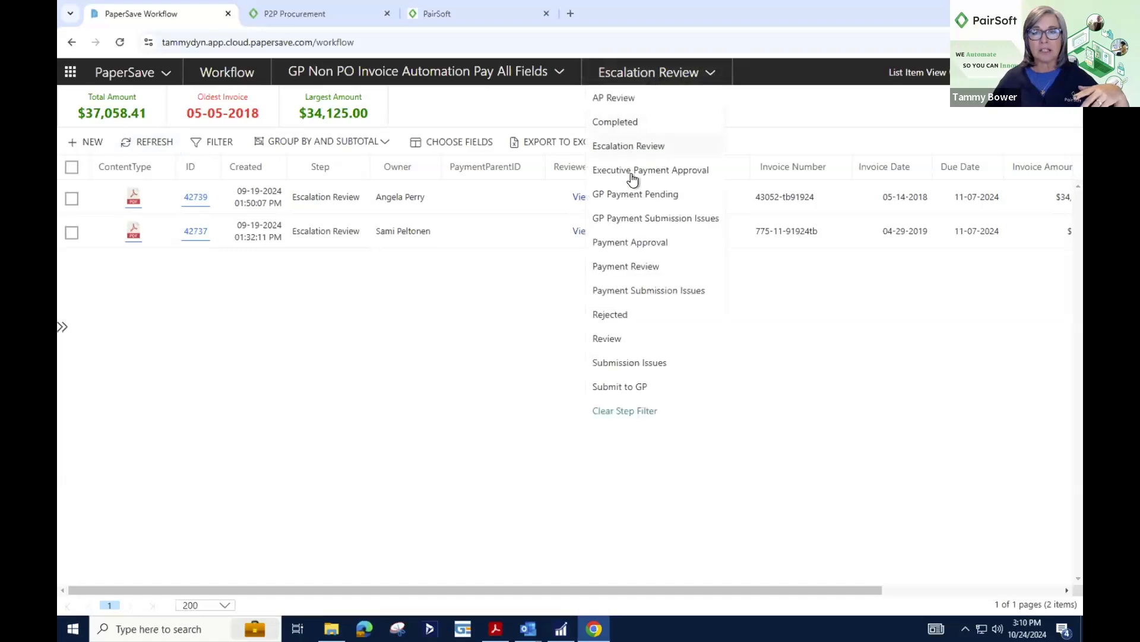
left_click(618, 389)
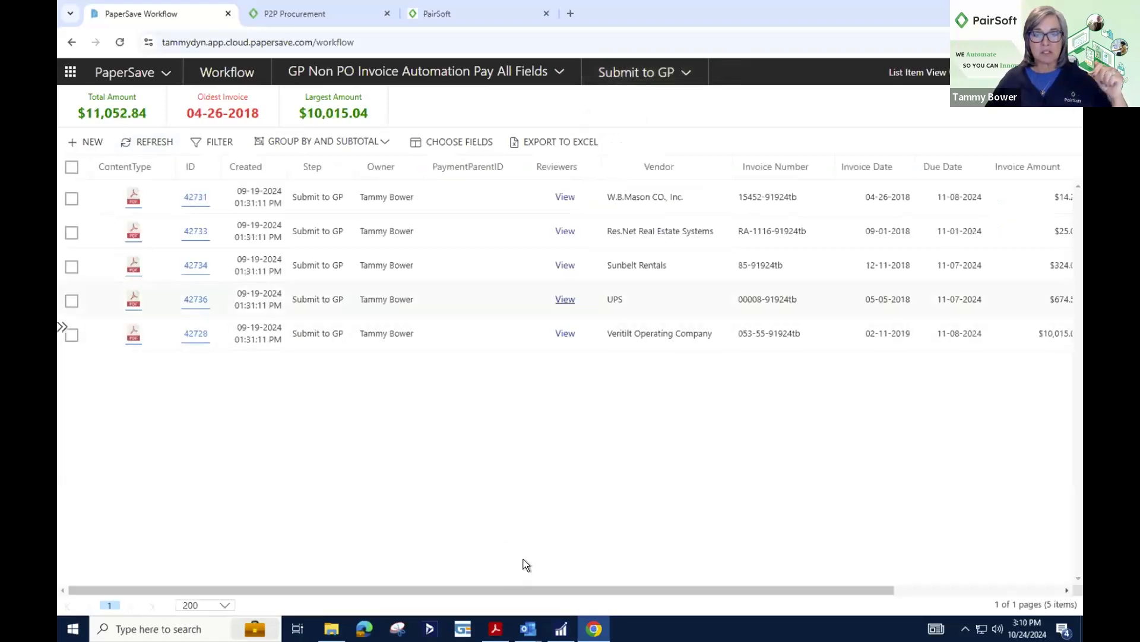
key("alt+Tab")
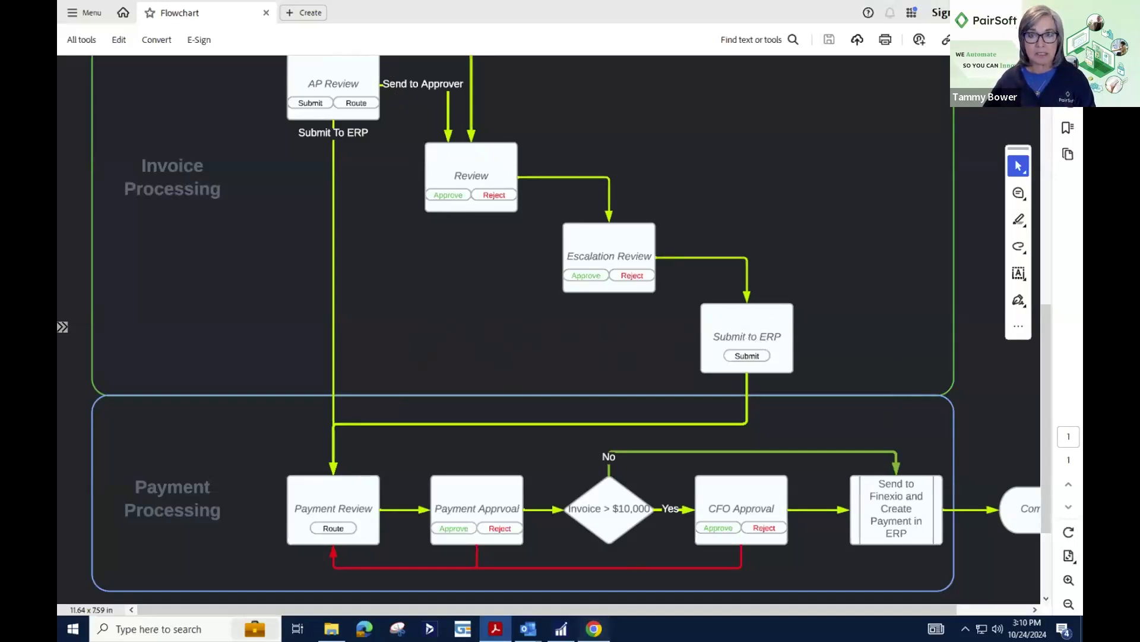
left_click(593, 628)
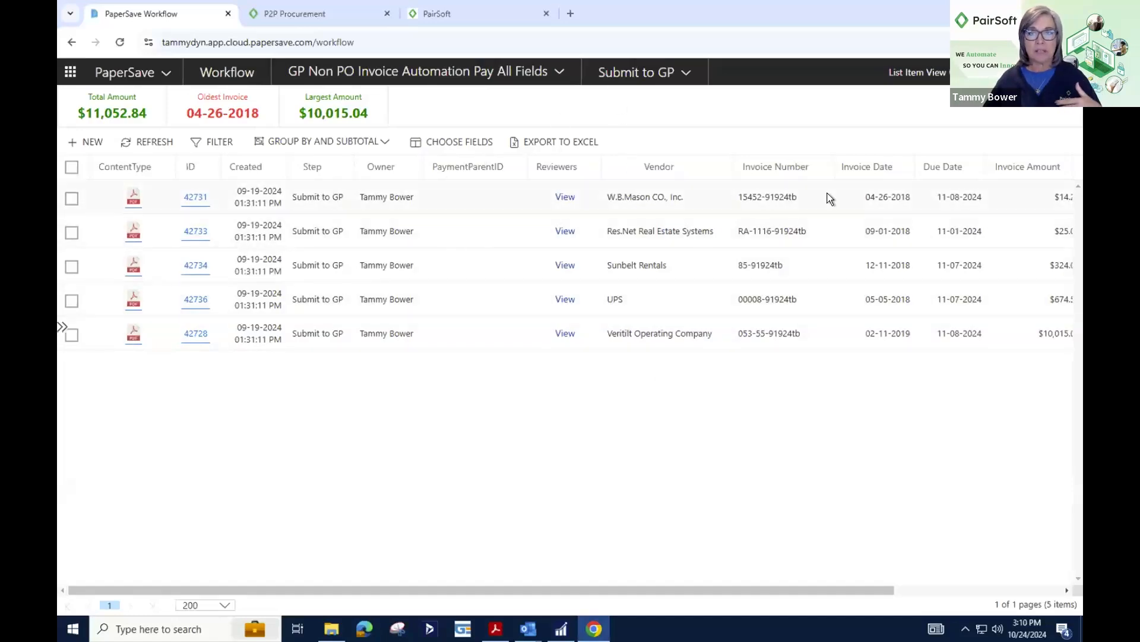
left_click(195, 198)
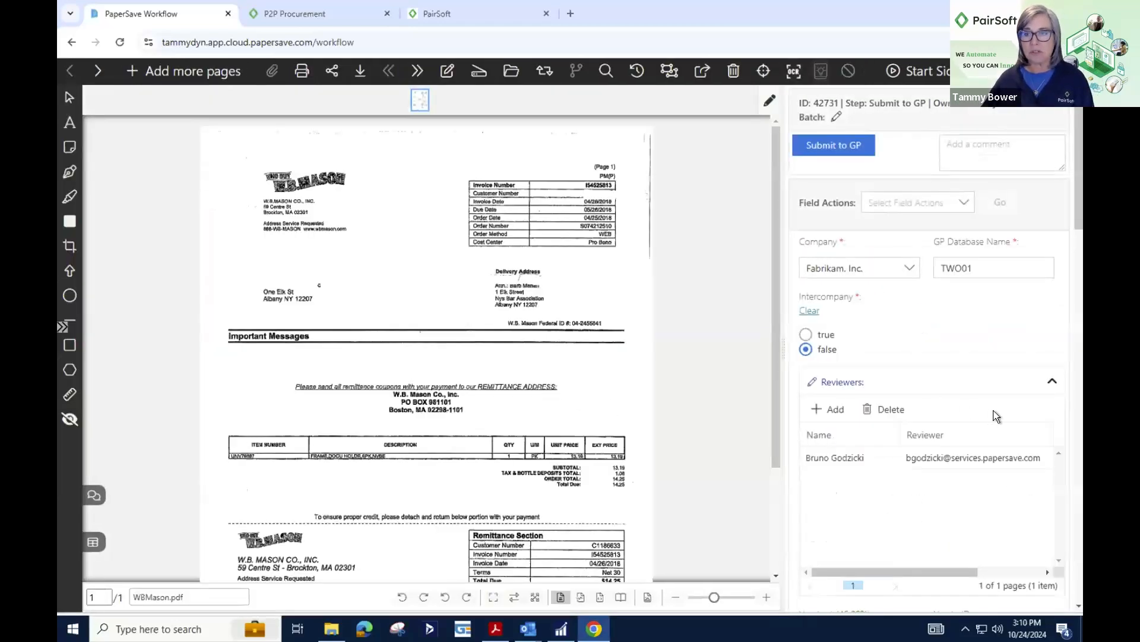
left_click(1052, 381)
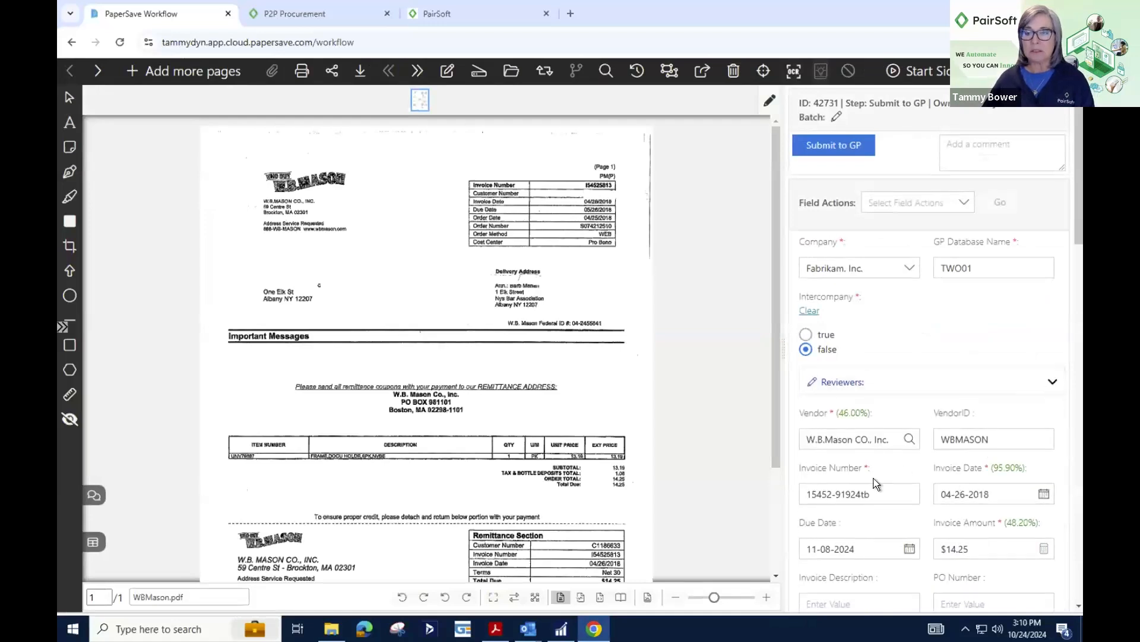
left_click_drag(878, 491, 833, 493)
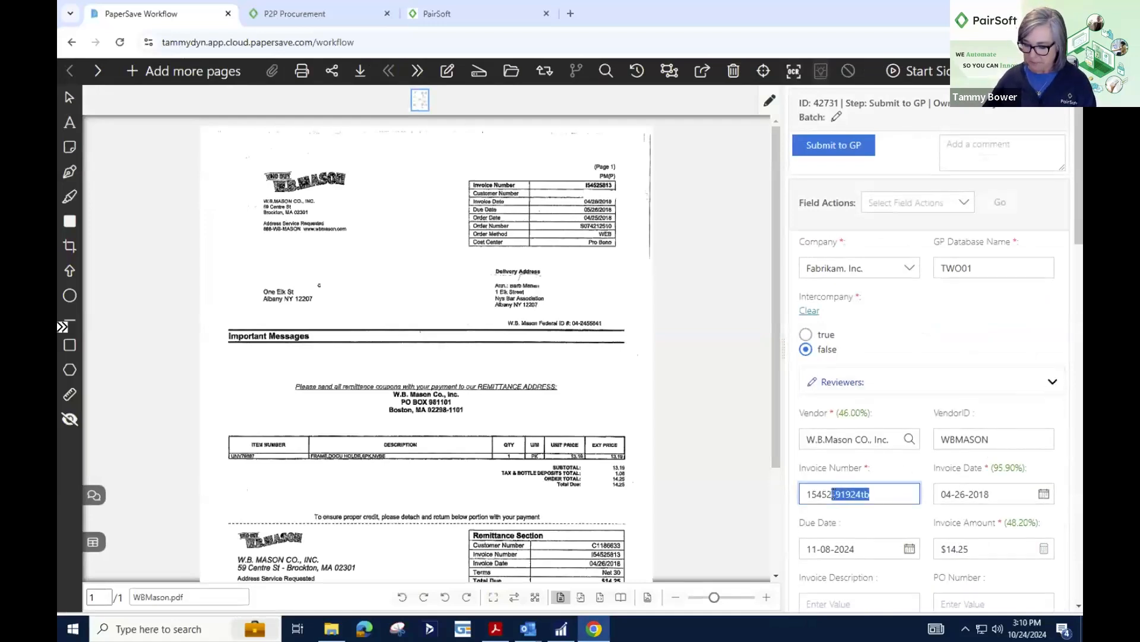
type("-1")
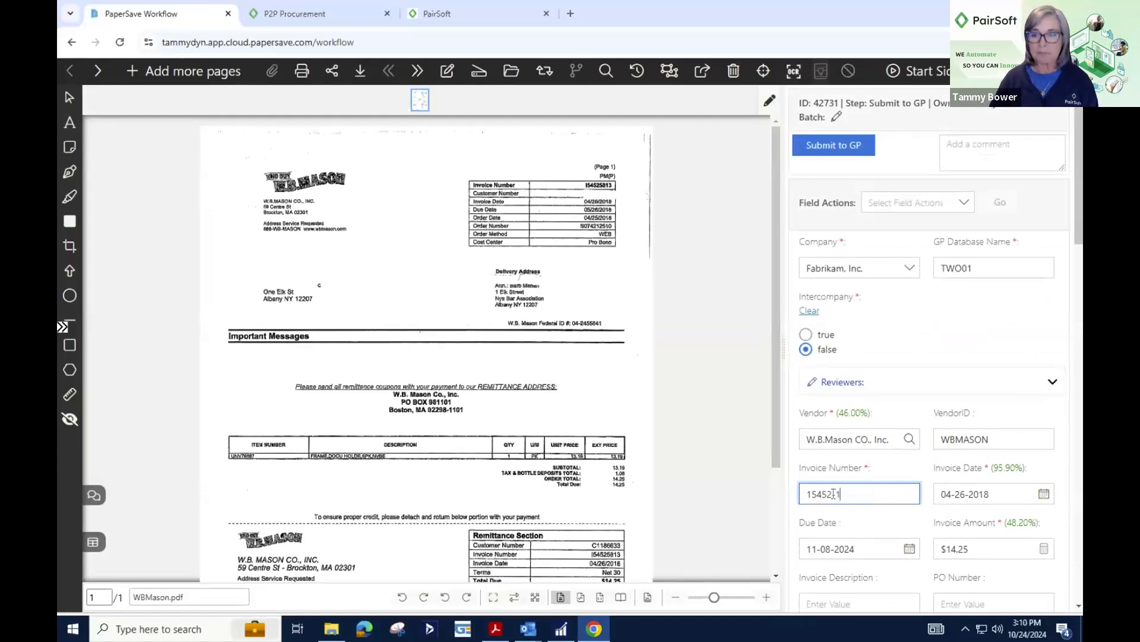
type("01024tyb")
Check the W.B.Mason invoice's workflow conversation and item history, and submit the invoice to GP
left_click(97, 495)
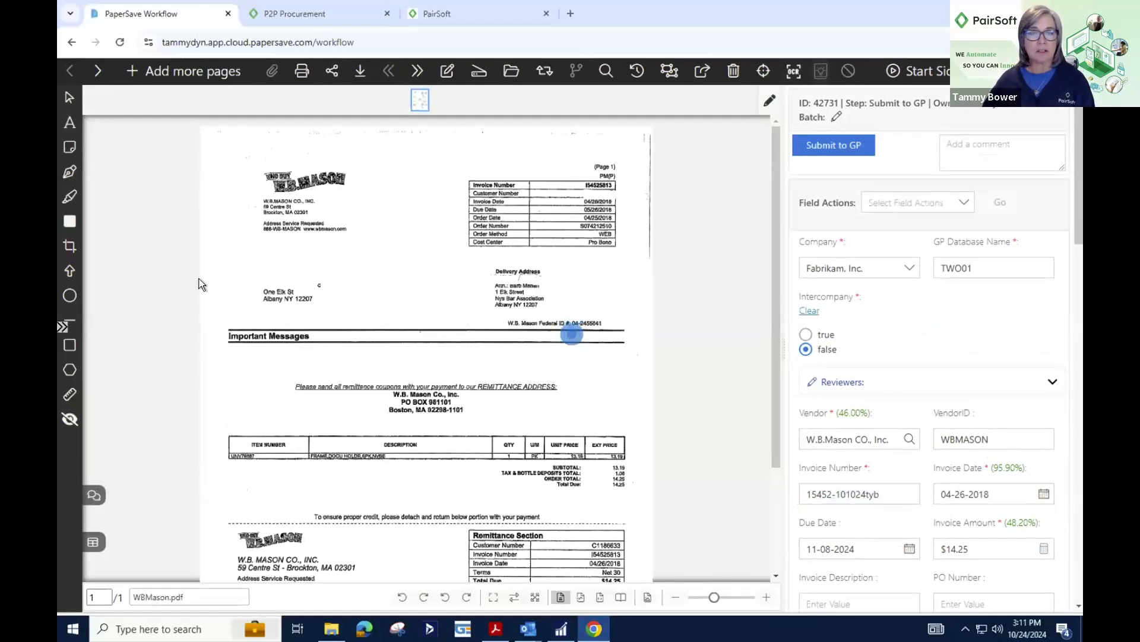
left_click(92, 495)
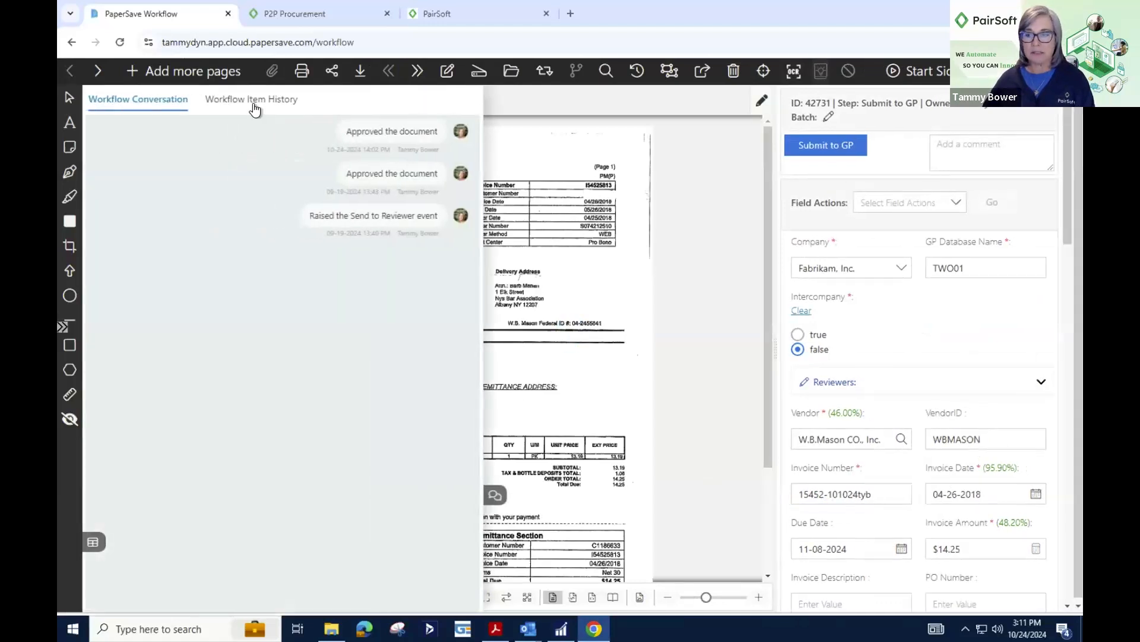
left_click(254, 101)
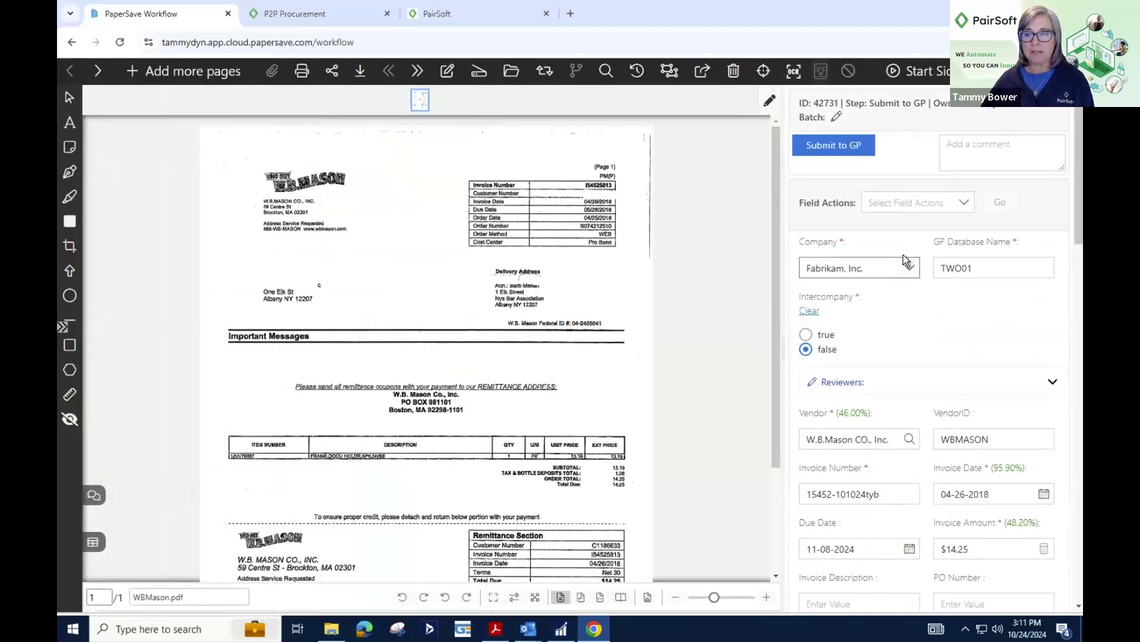
left_click(835, 145)
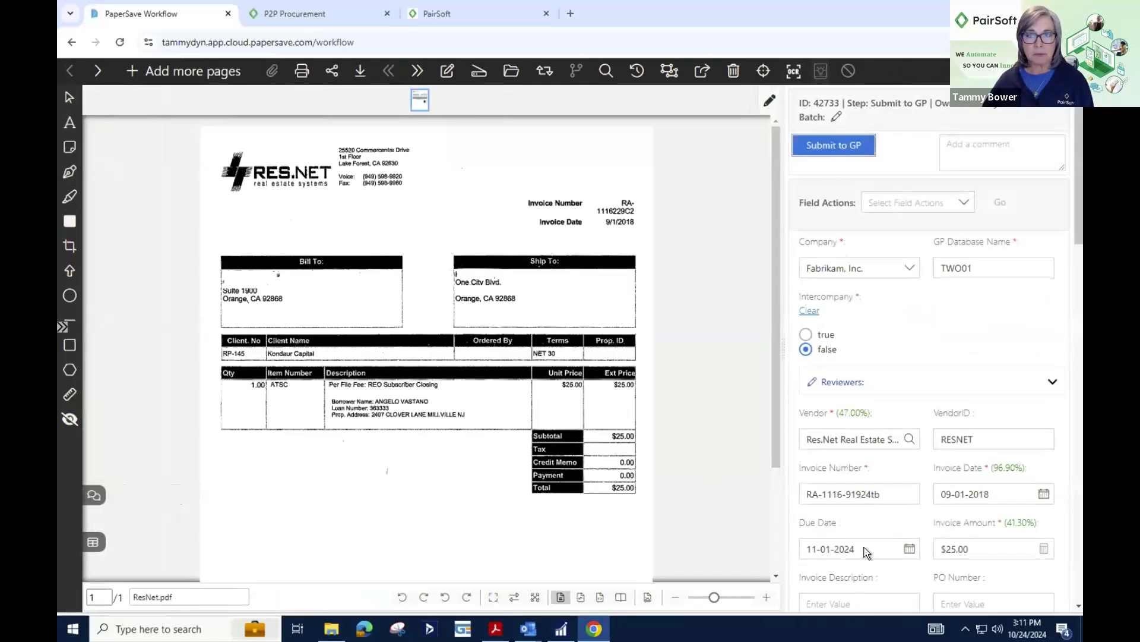
left_click_drag(882, 493, 842, 494)
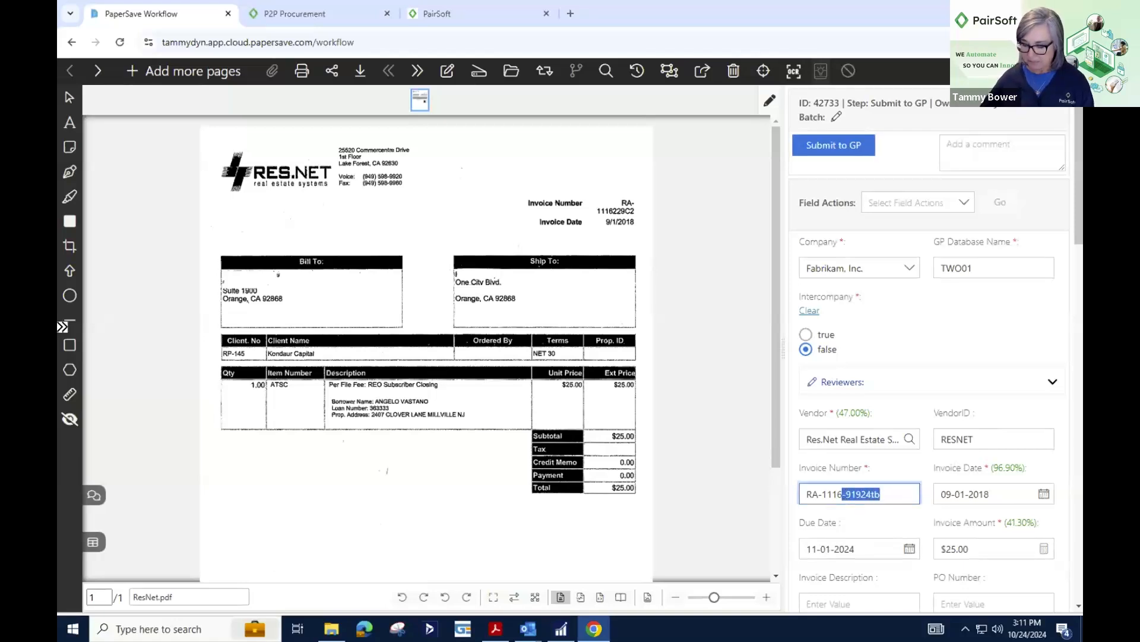
type("1")
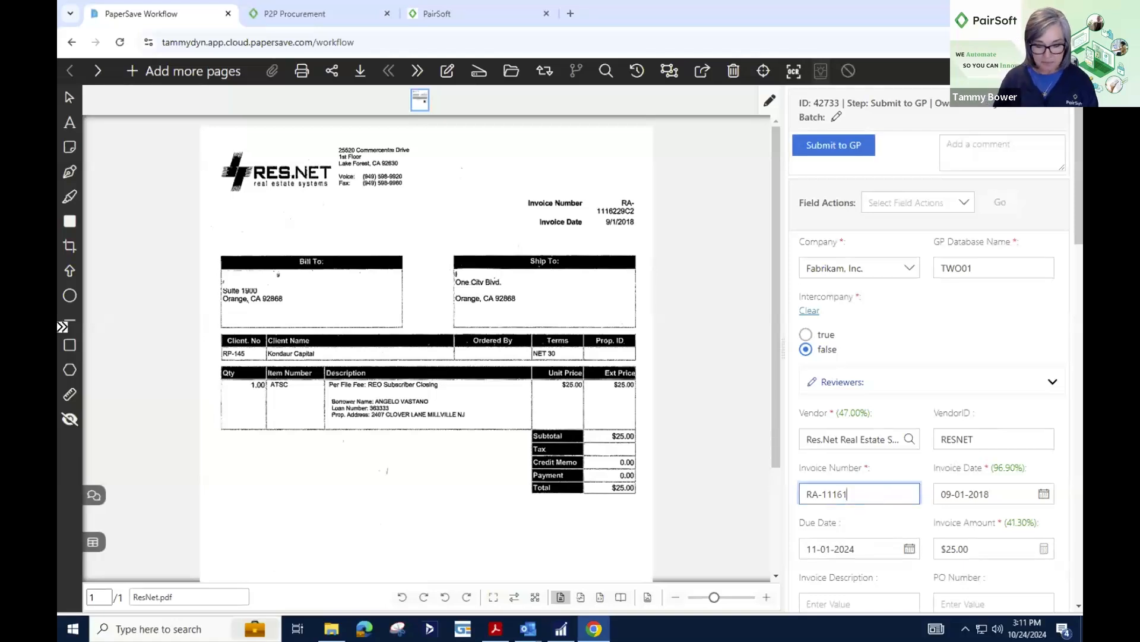
type("02424tb")
left_click(570, 334)
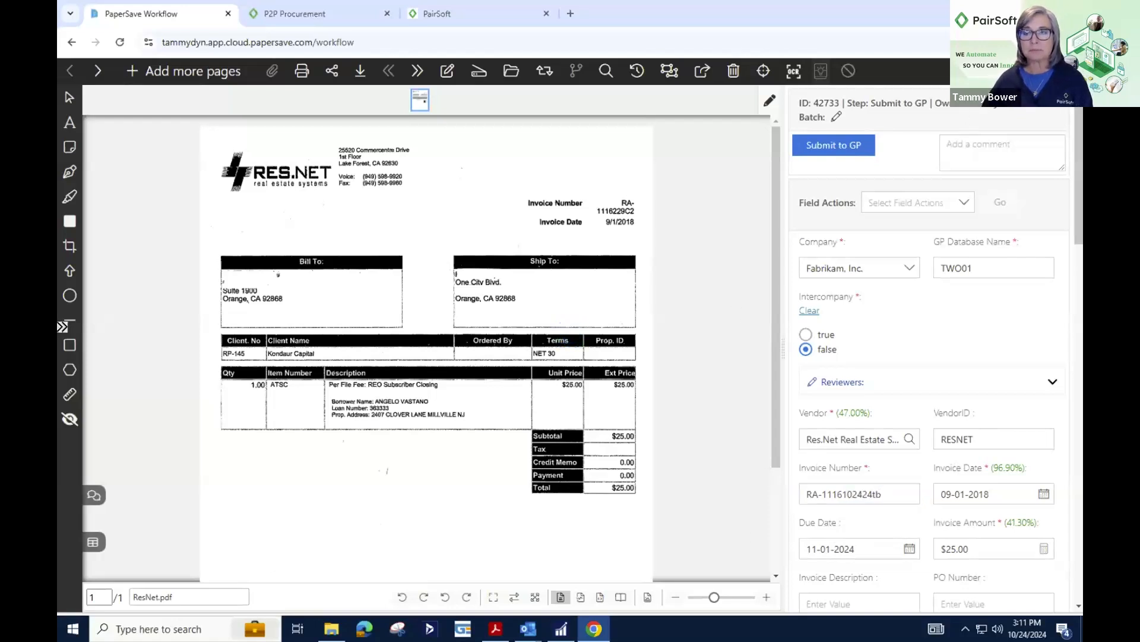
left_click(830, 144)
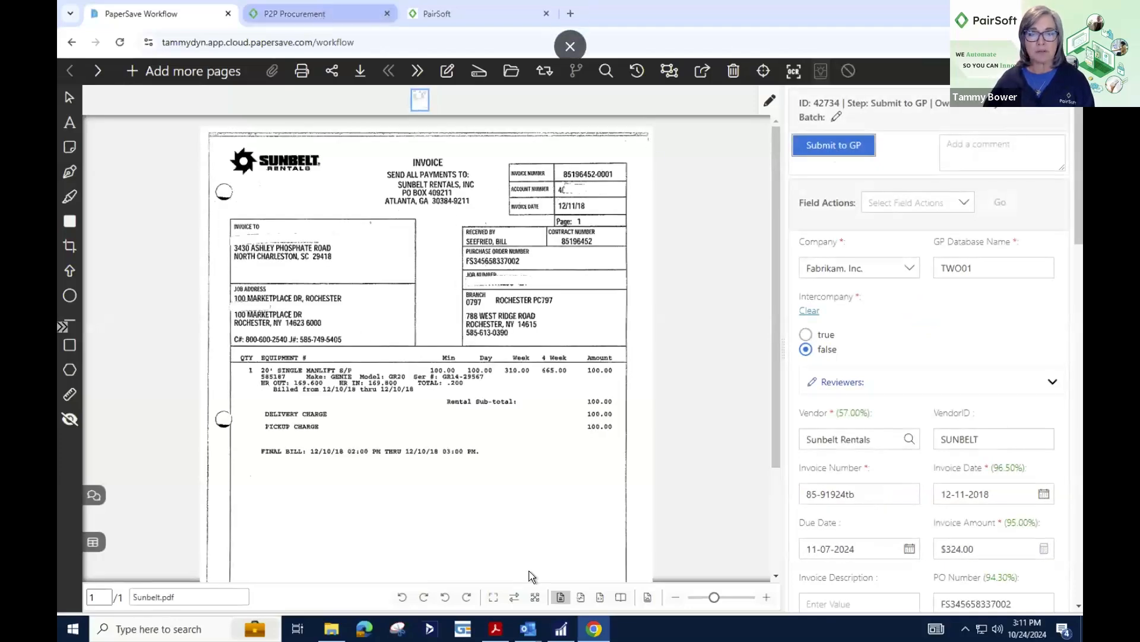
In Microsoft Dynamics GP, browse Payables Transaction Entry by voucher number to the last record, view its linked PaperSave document, and close the entry
left_click(561, 628)
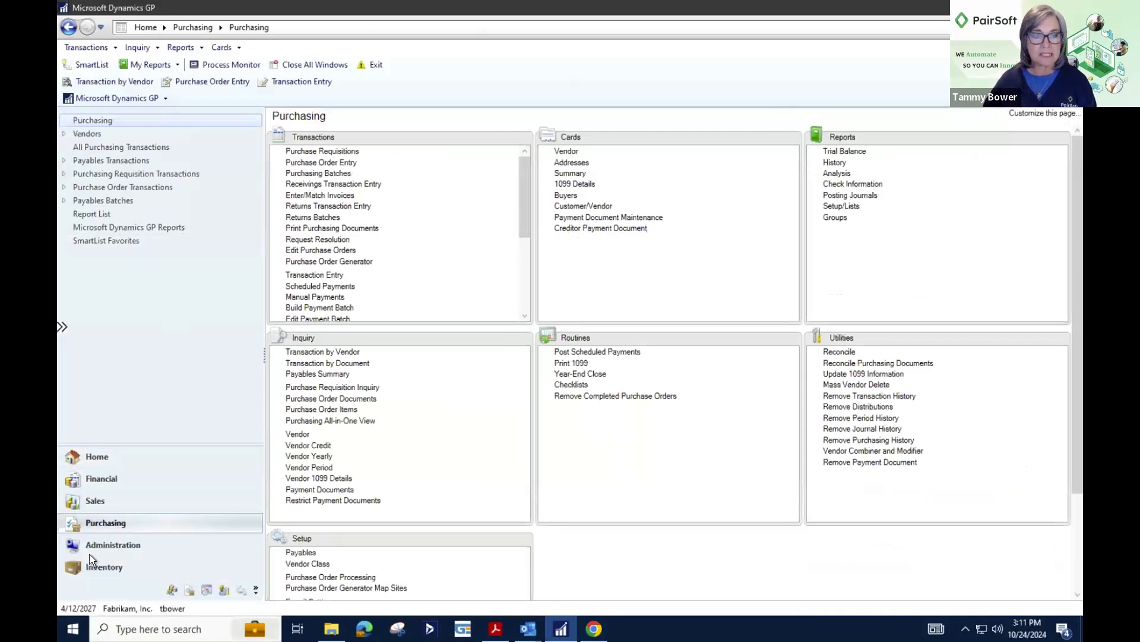
left_click(319, 277)
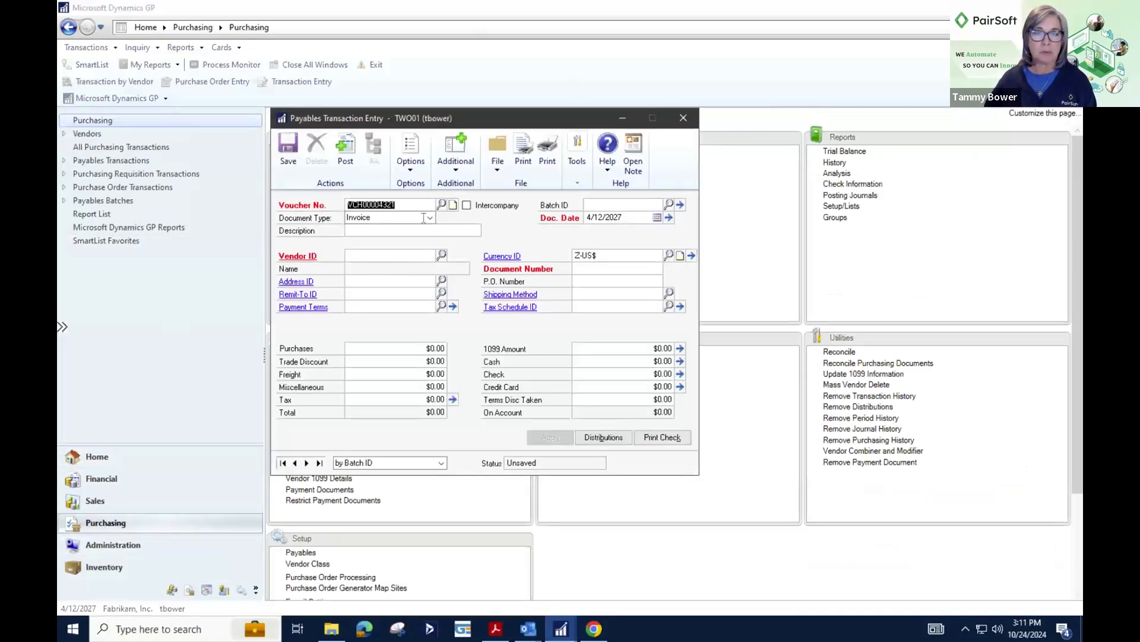
left_click(390, 461)
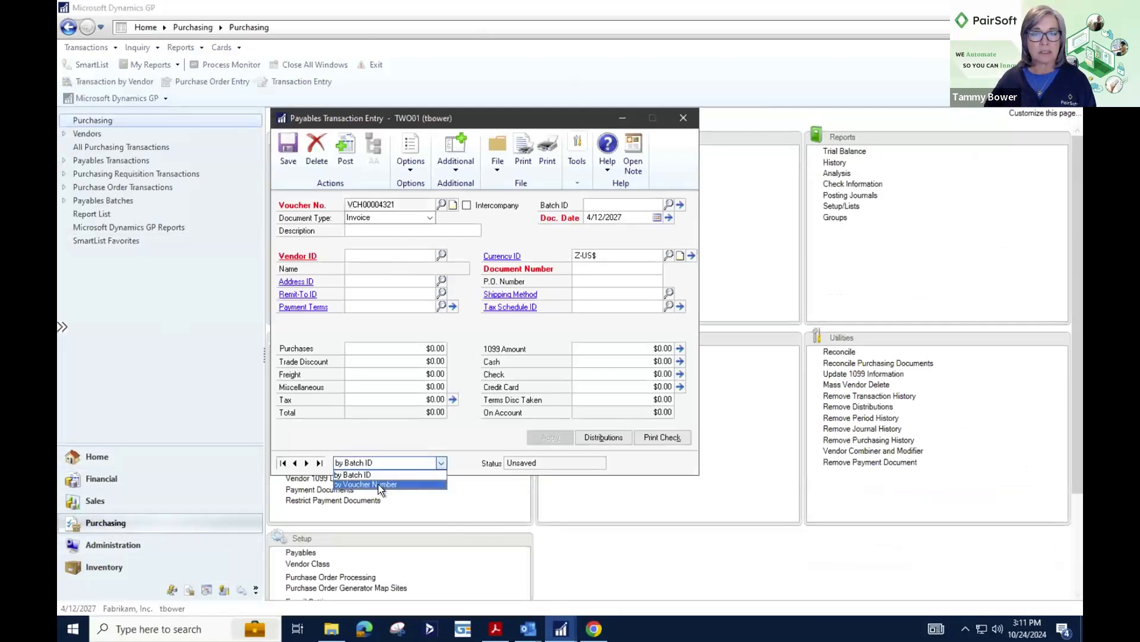
left_click(415, 481)
left_click(425, 467)
left_click(394, 484)
left_click(320, 463)
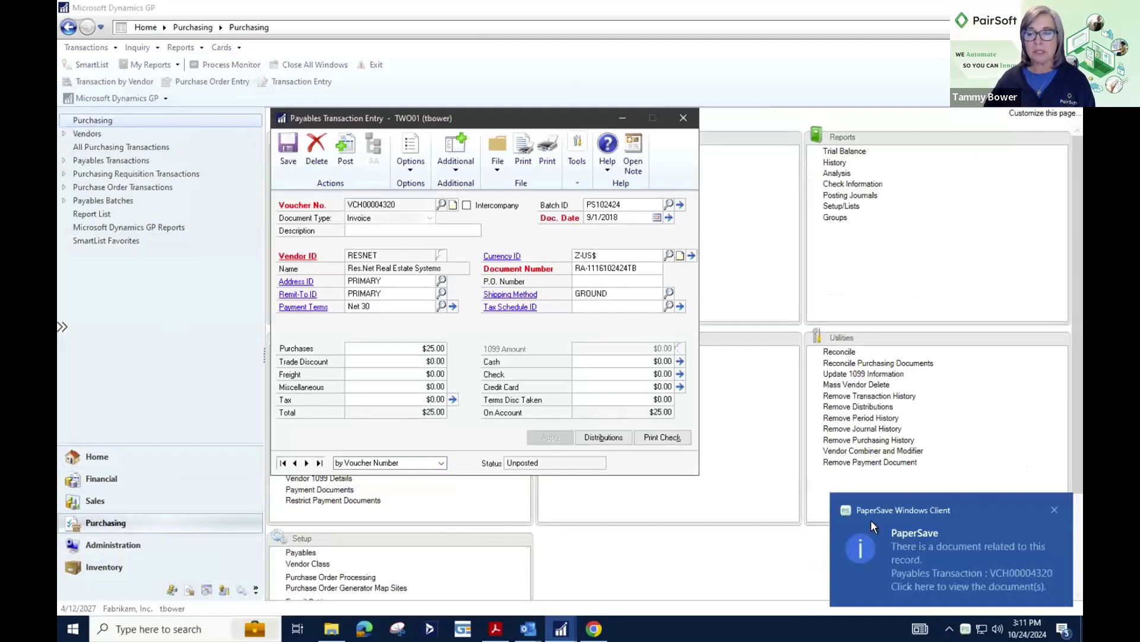
left_click(910, 555)
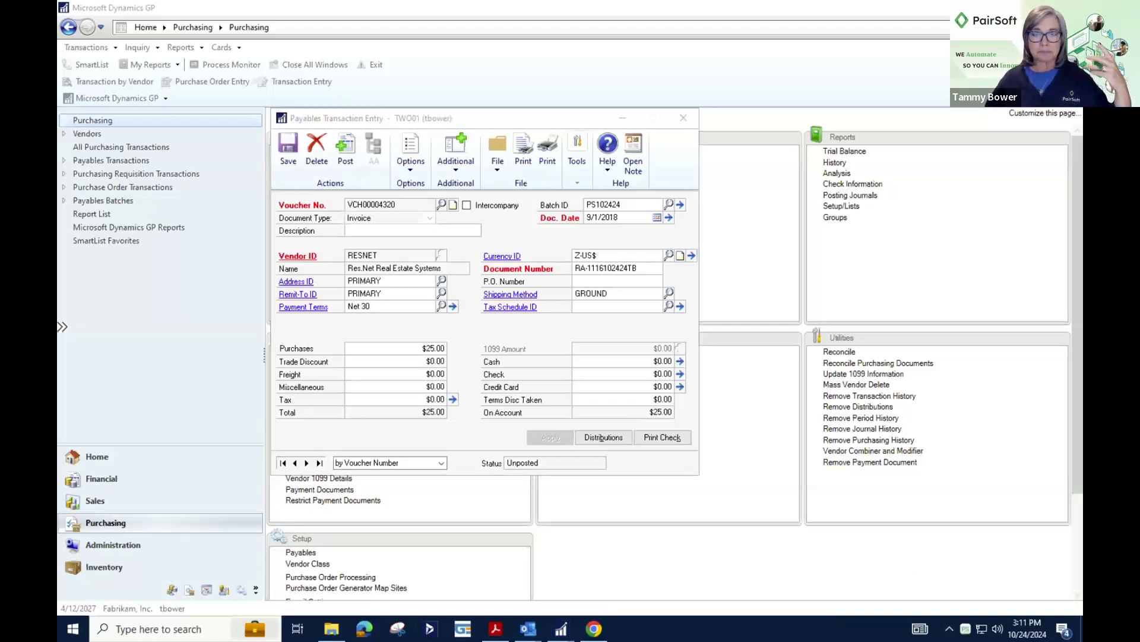
left_click(683, 118)
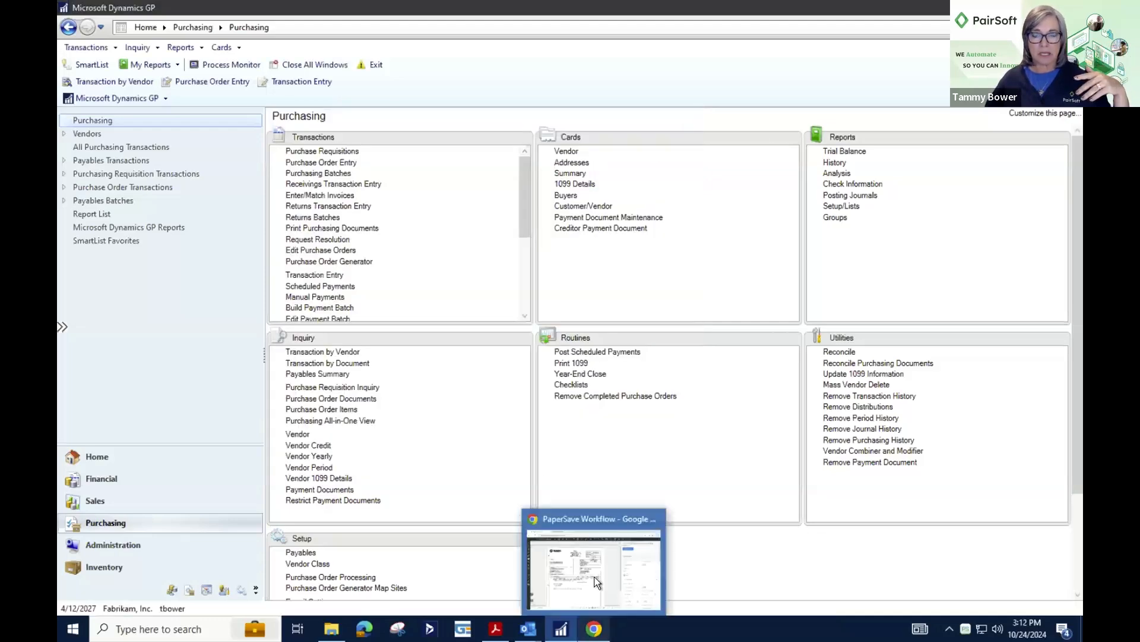
Return to PaperSave, close the Sunbelt Rentals invoice, and examine the Payment Processing stage in the Flowchart PDF
left_click(594, 573)
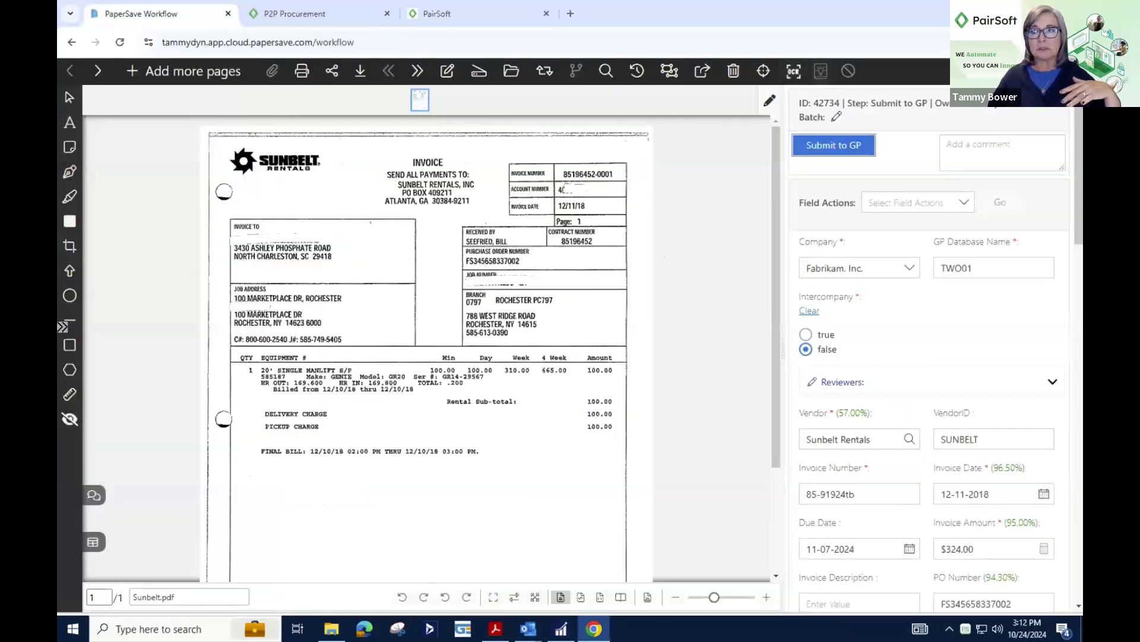
left_click(1067, 71)
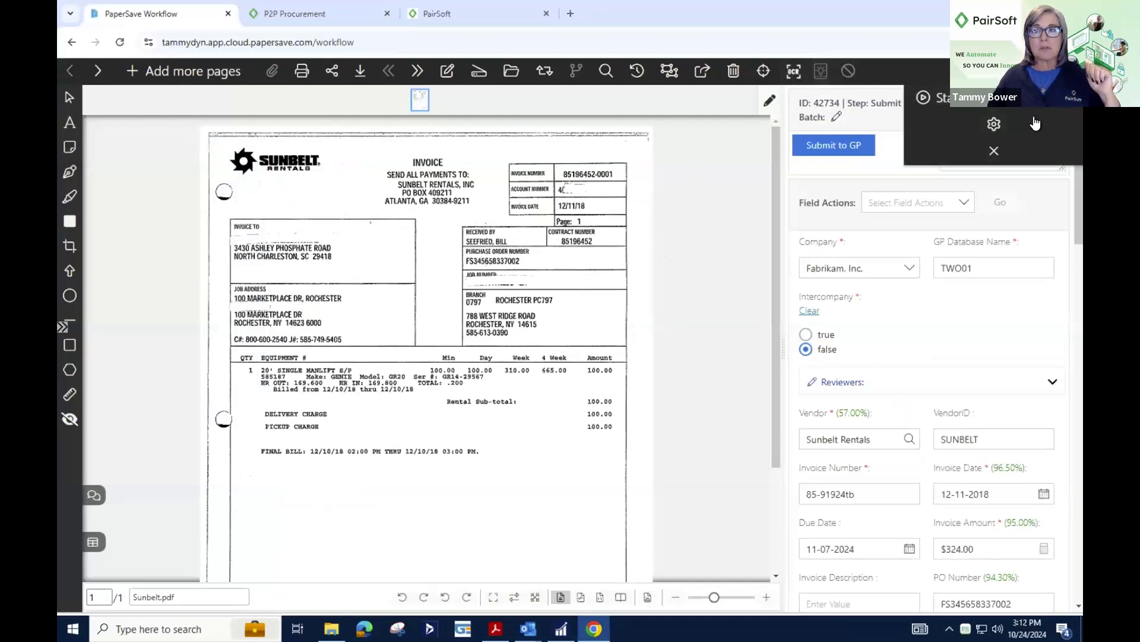
left_click(994, 150)
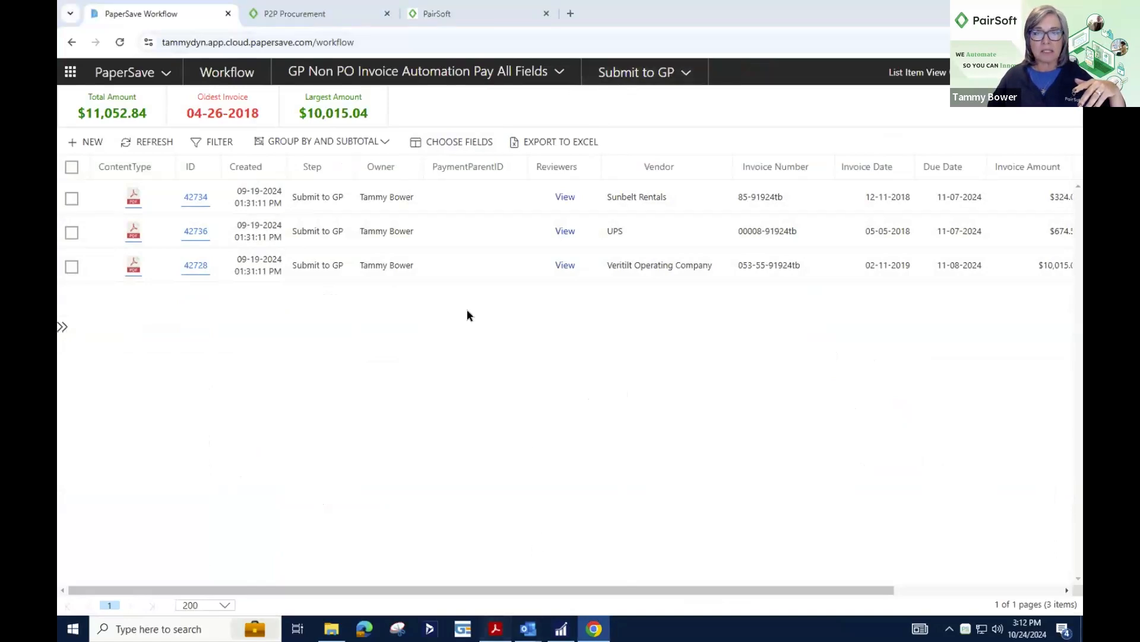
key("alt+Tab")
scroll(473, 308, "down", 1)
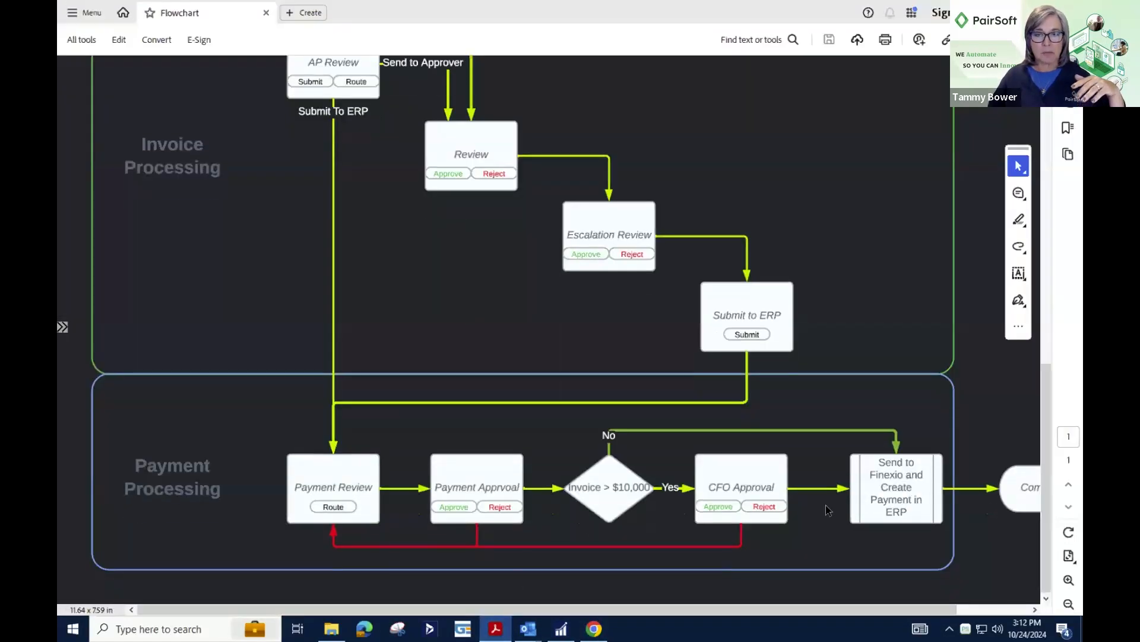
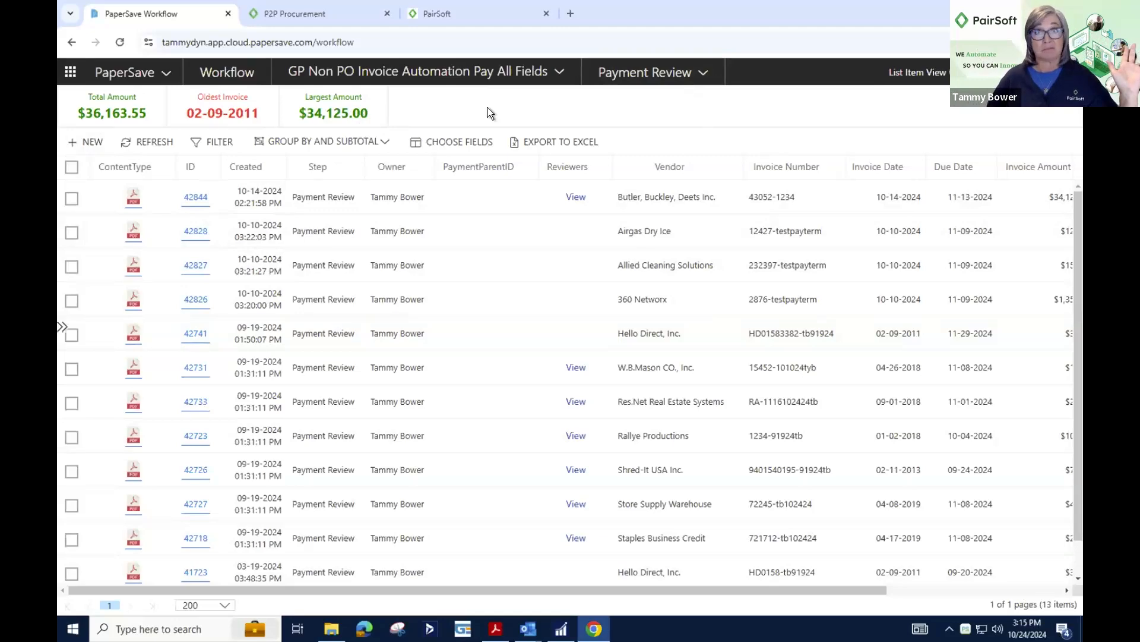
Select all Payment Review invoices, clear the selection, and sort the list by due date in ascending order
left_click(71, 167)
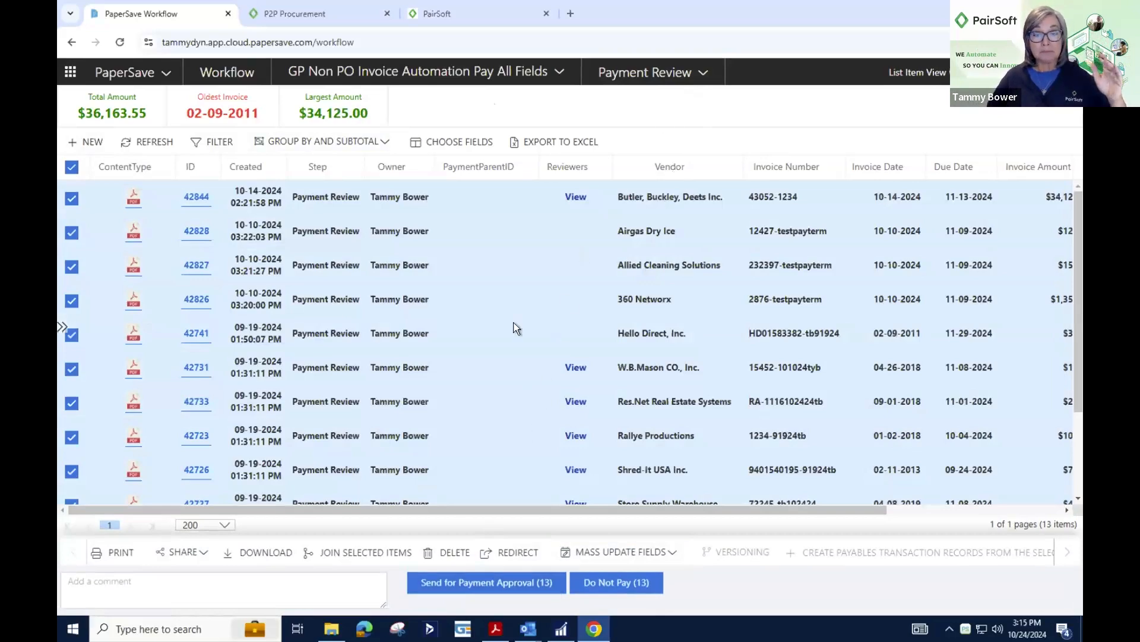
left_click(72, 170)
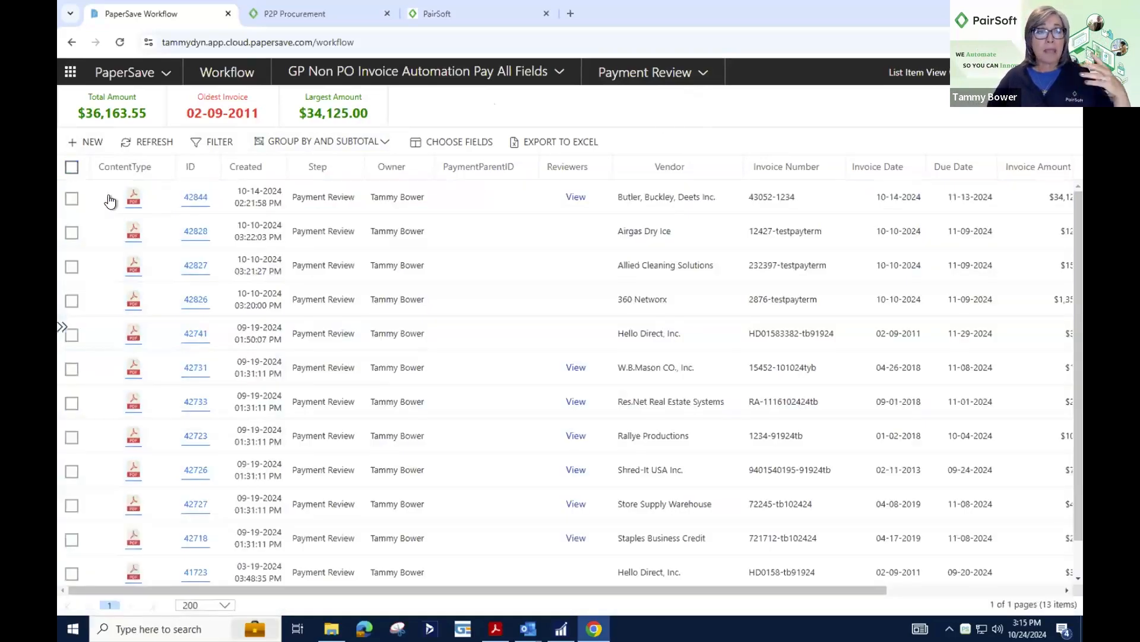
left_click(965, 172)
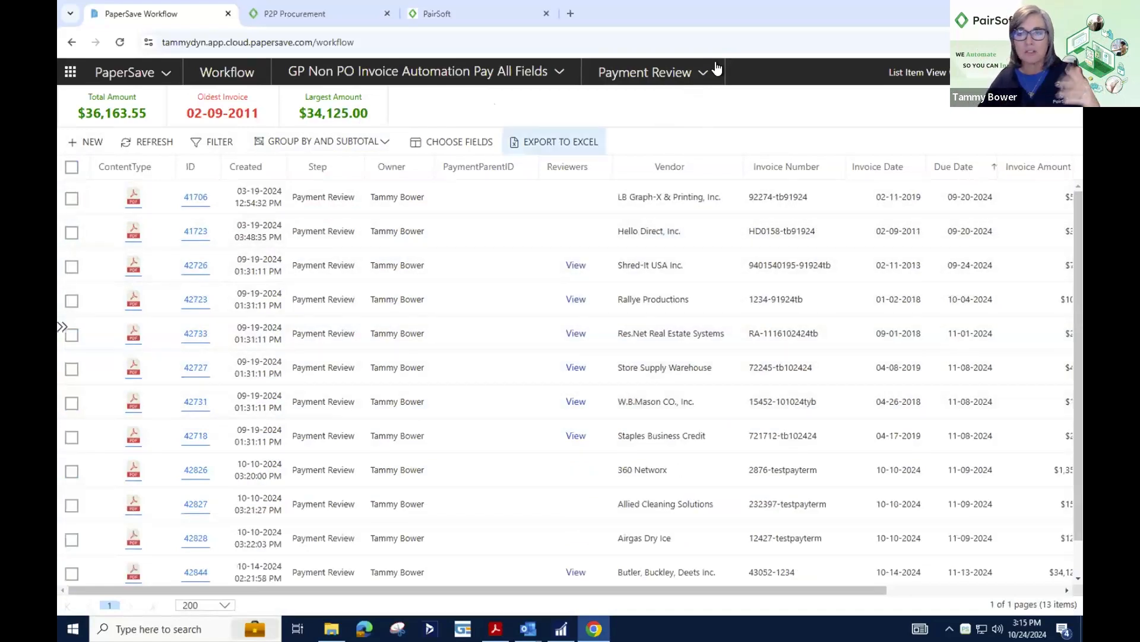
Filter the Payment Review list to invoices with a Due Date less than or equal to 10-25-2024
left_click(209, 138)
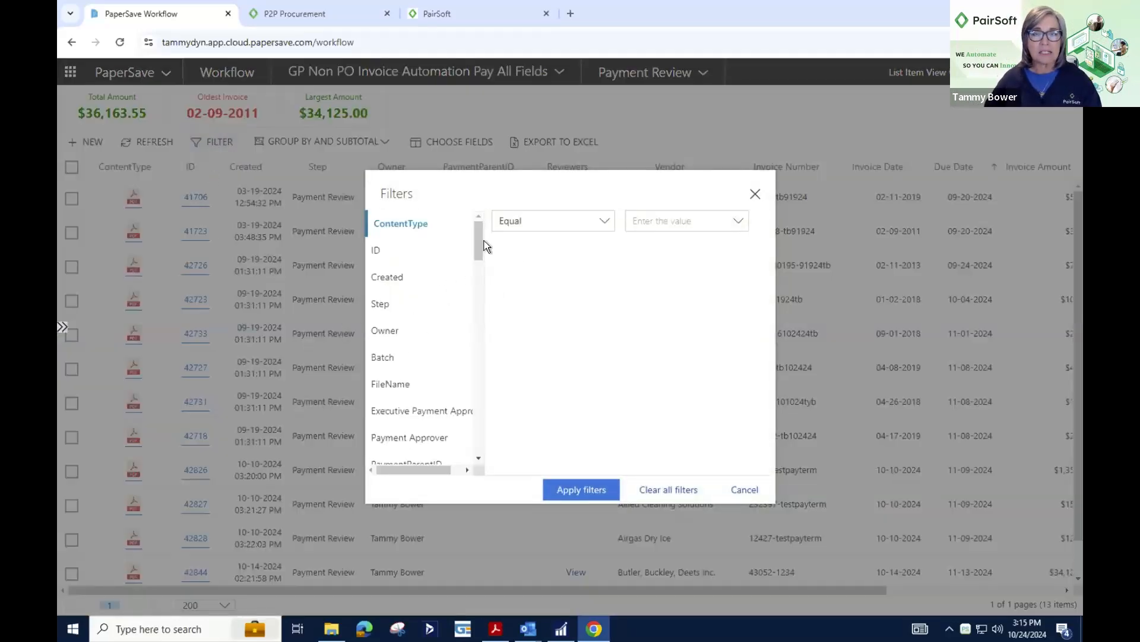
scroll(408, 351, "down", 5)
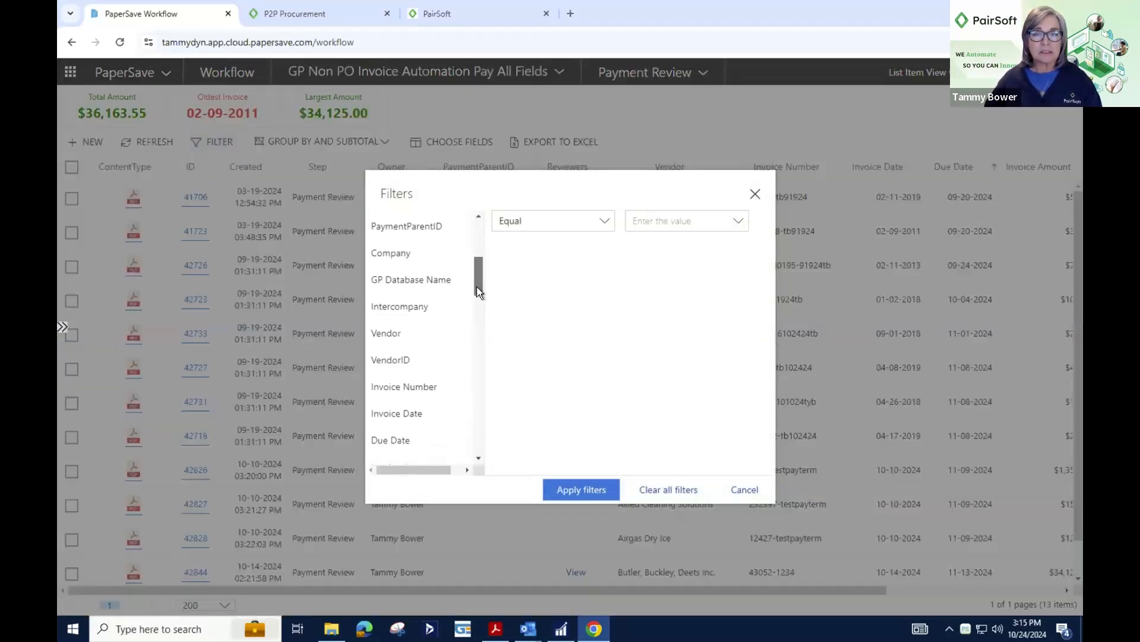
left_click(393, 355)
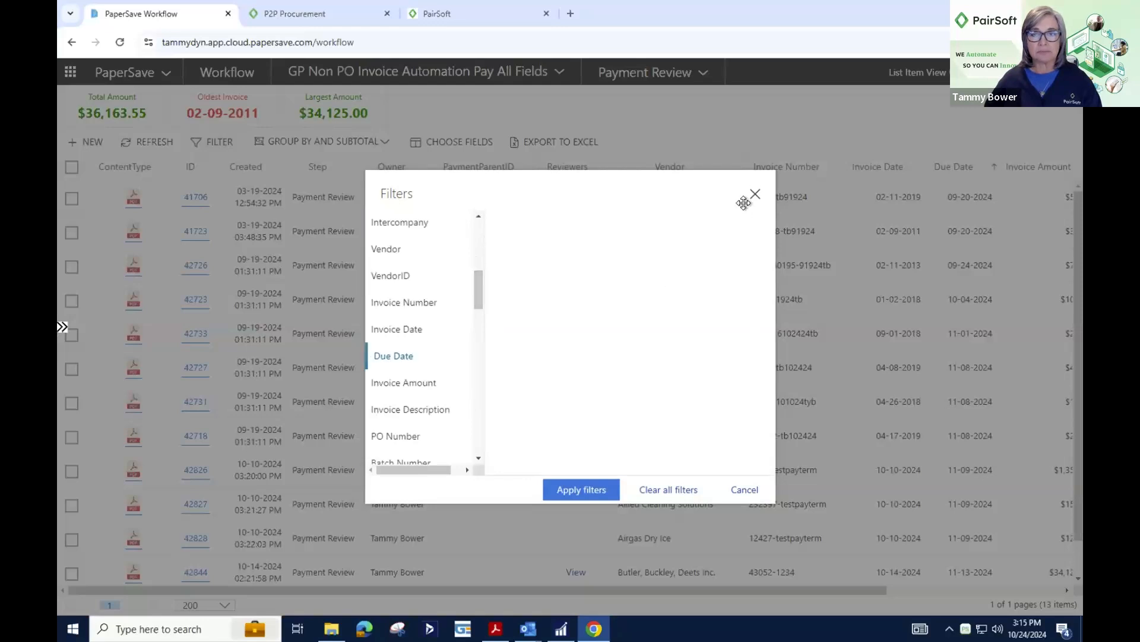
left_click(605, 221)
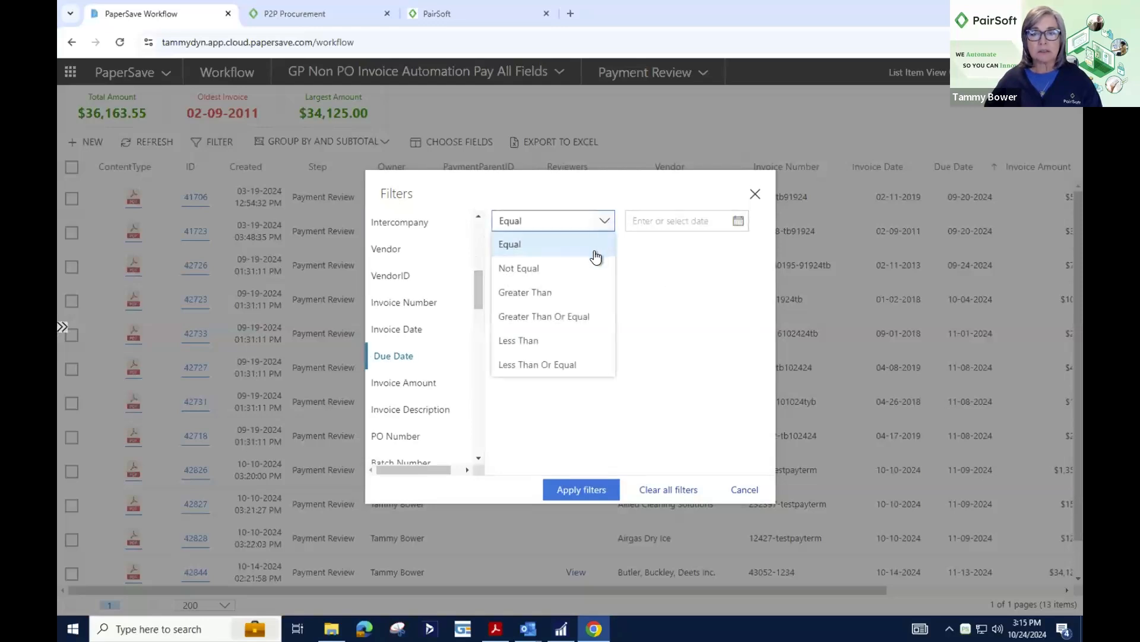
left_click(549, 365)
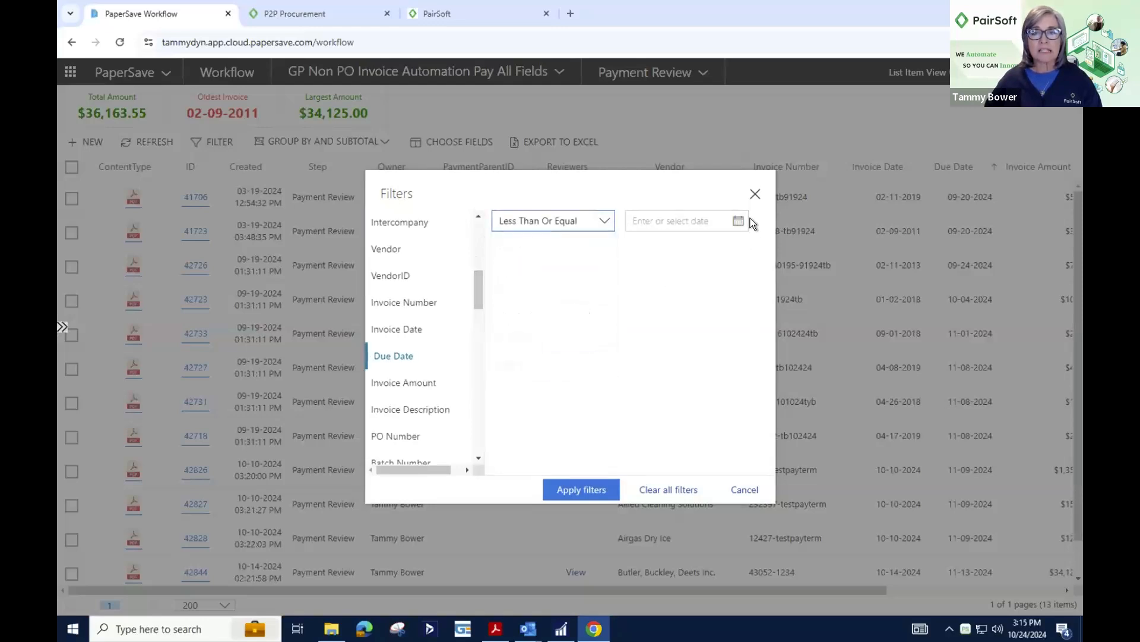
left_click(738, 223)
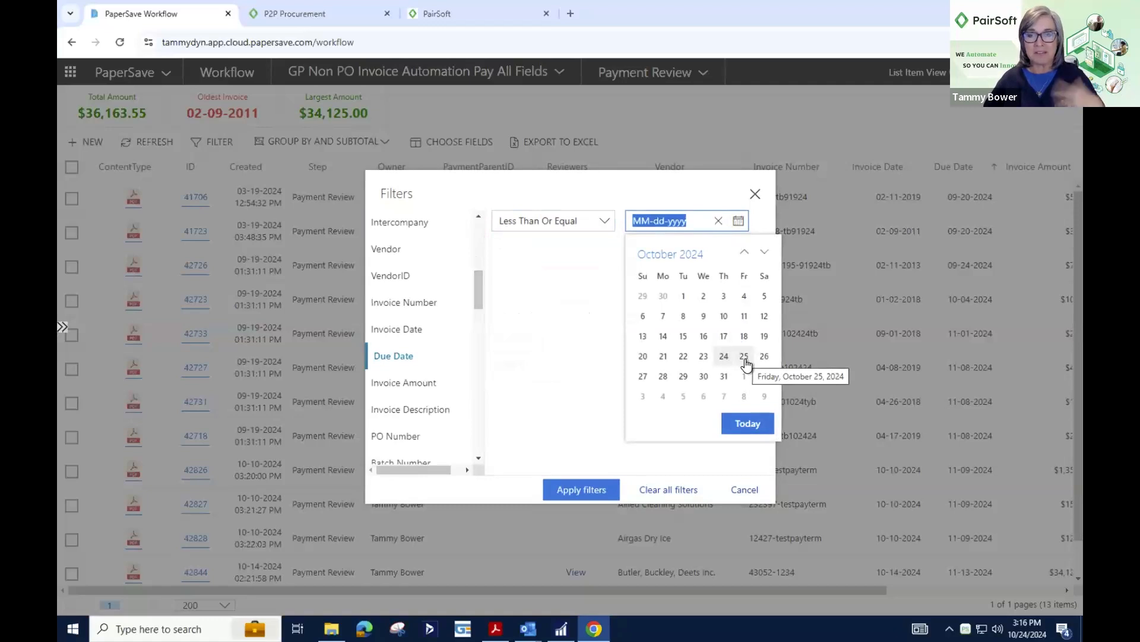
left_click(745, 358)
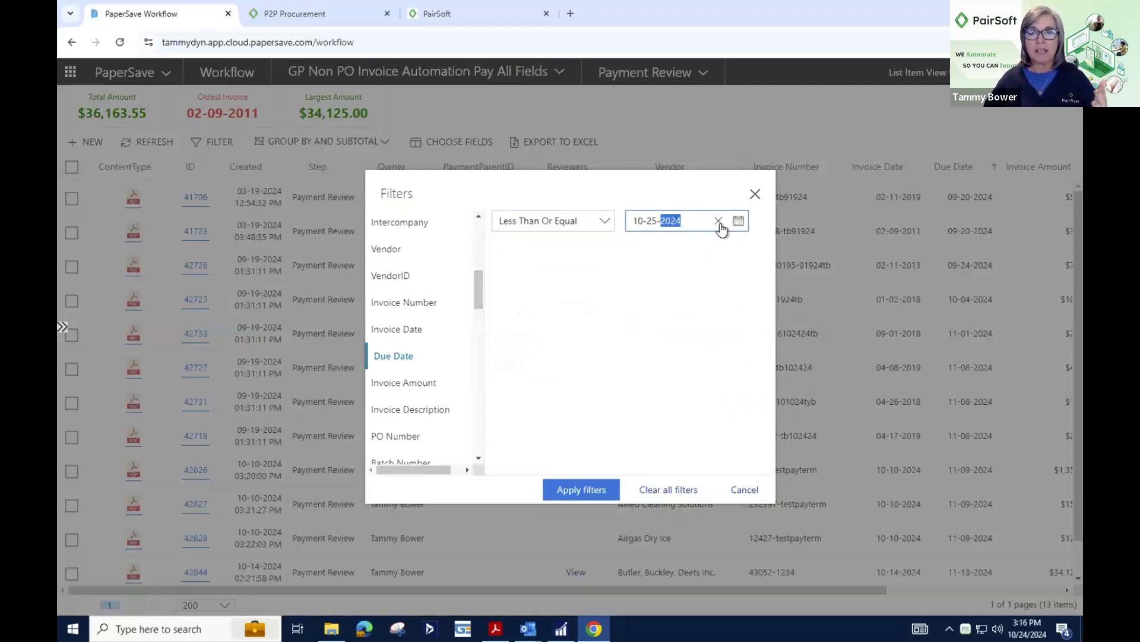
left_click(589, 493)
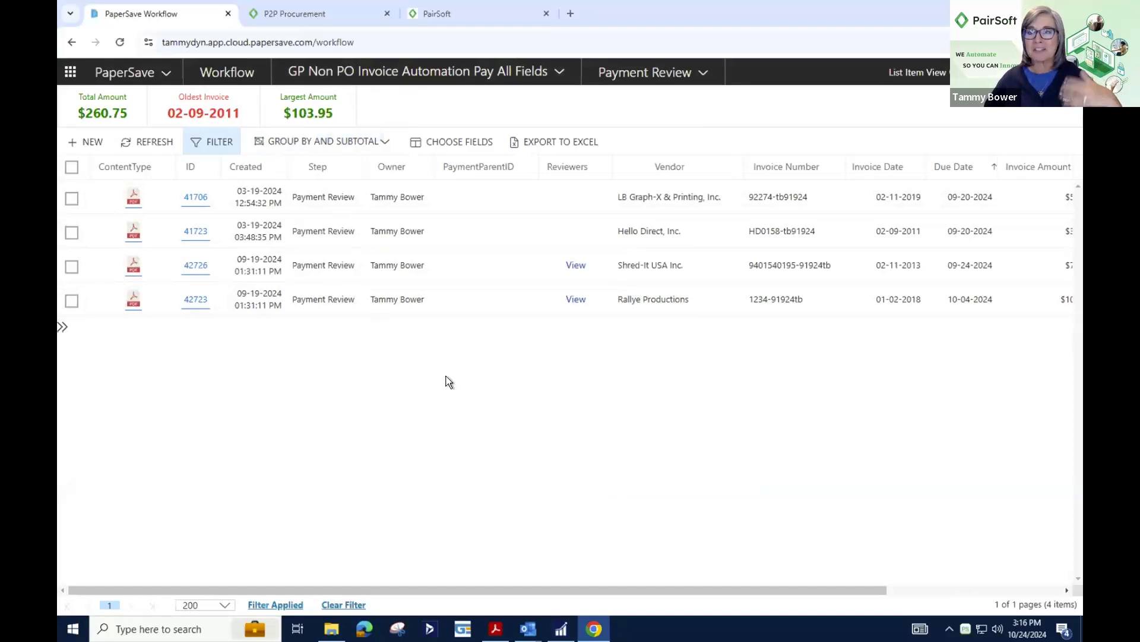
Send all the filtered invoices for payment approval and clear the due date filter
left_click(72, 167)
left_click(466, 585)
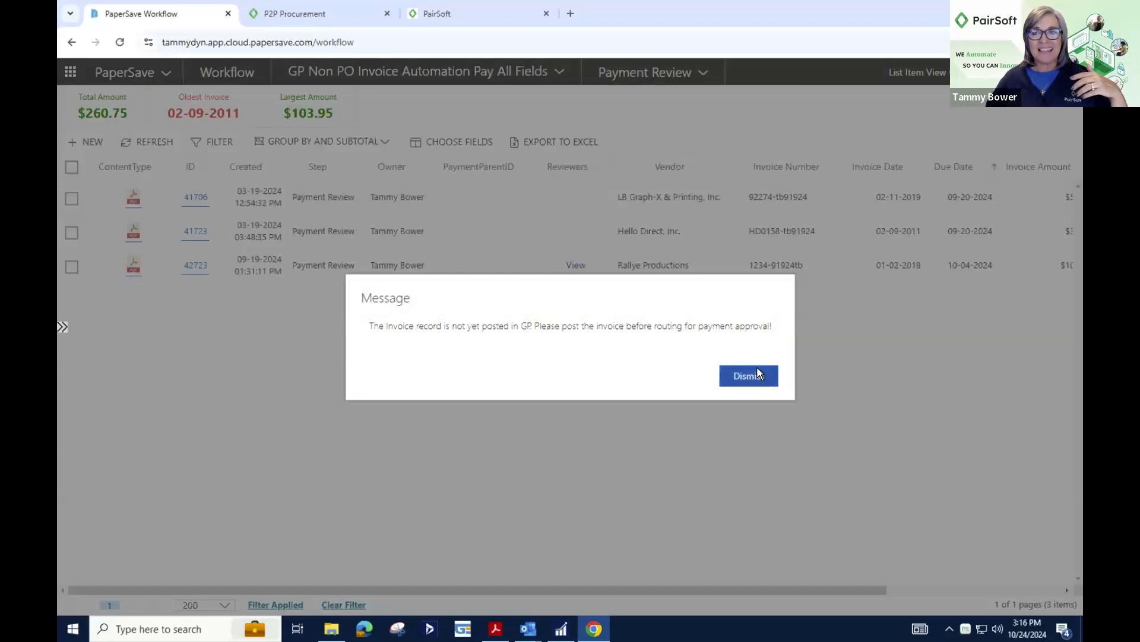
left_click(756, 373)
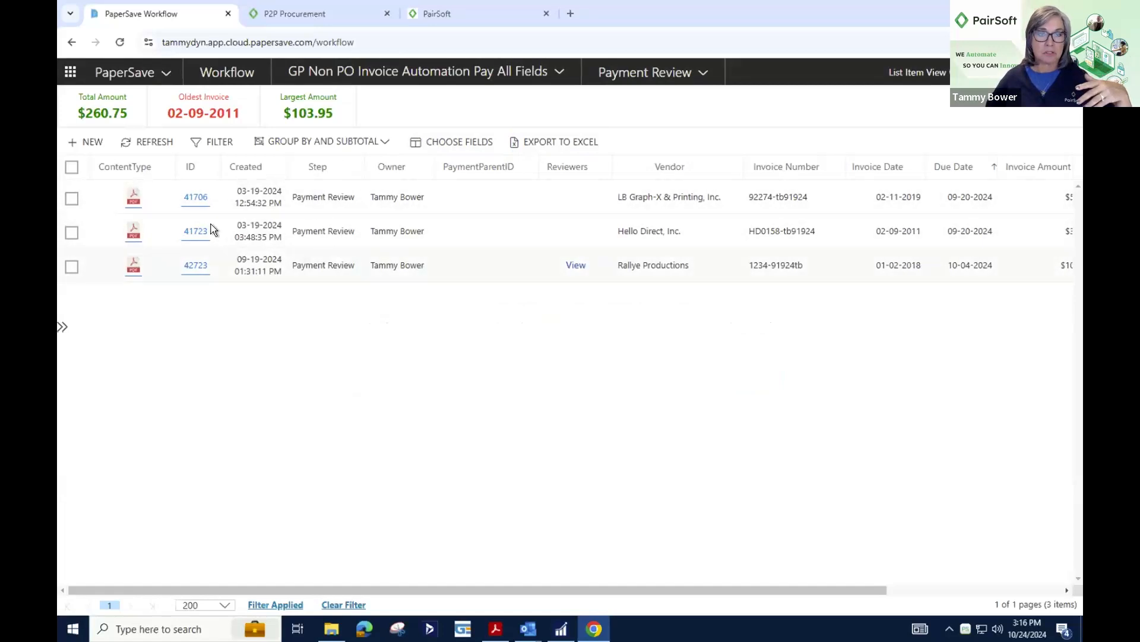
left_click(331, 605)
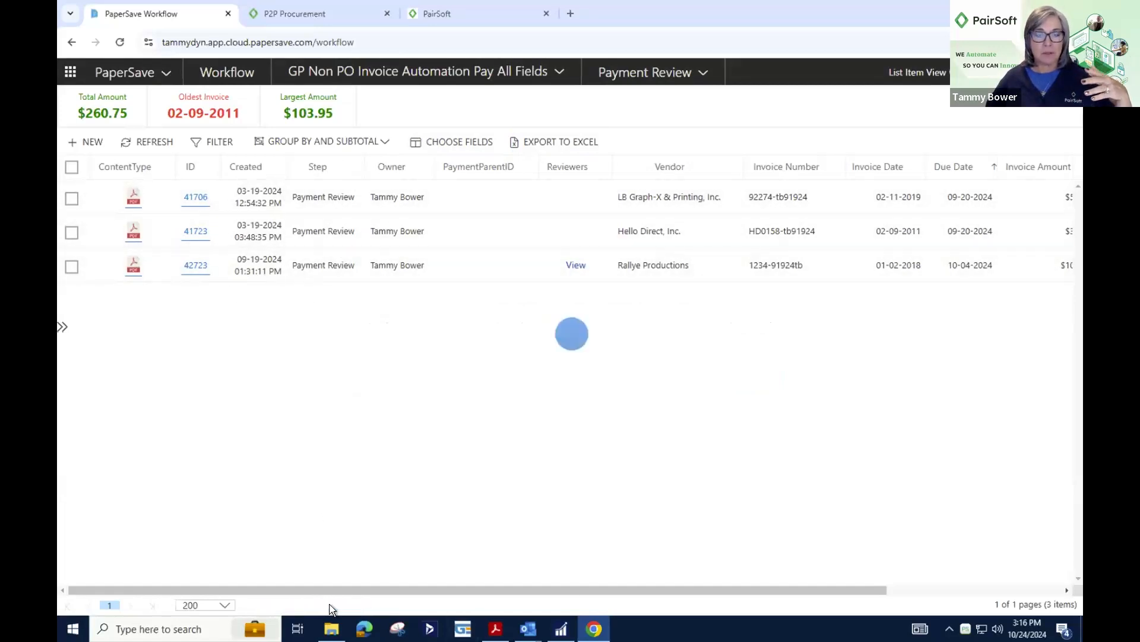
Sort the list by due date in descending order and send the first six invoices for payment approval
left_click(957, 167)
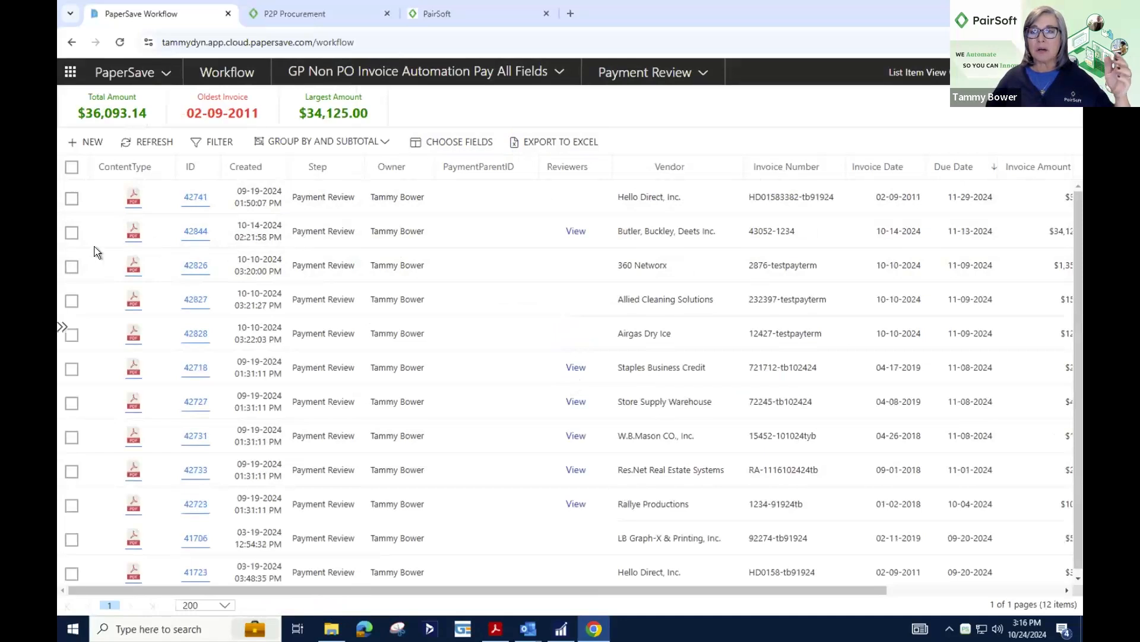
left_click(71, 198)
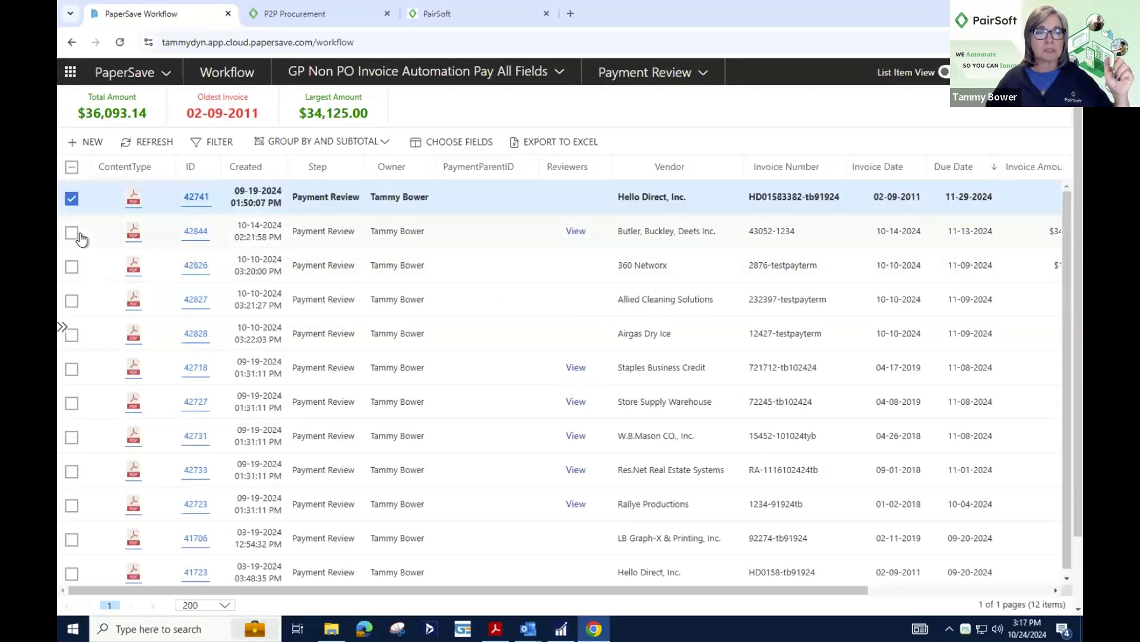
left_click(73, 232)
left_click(72, 267)
left_click(71, 301)
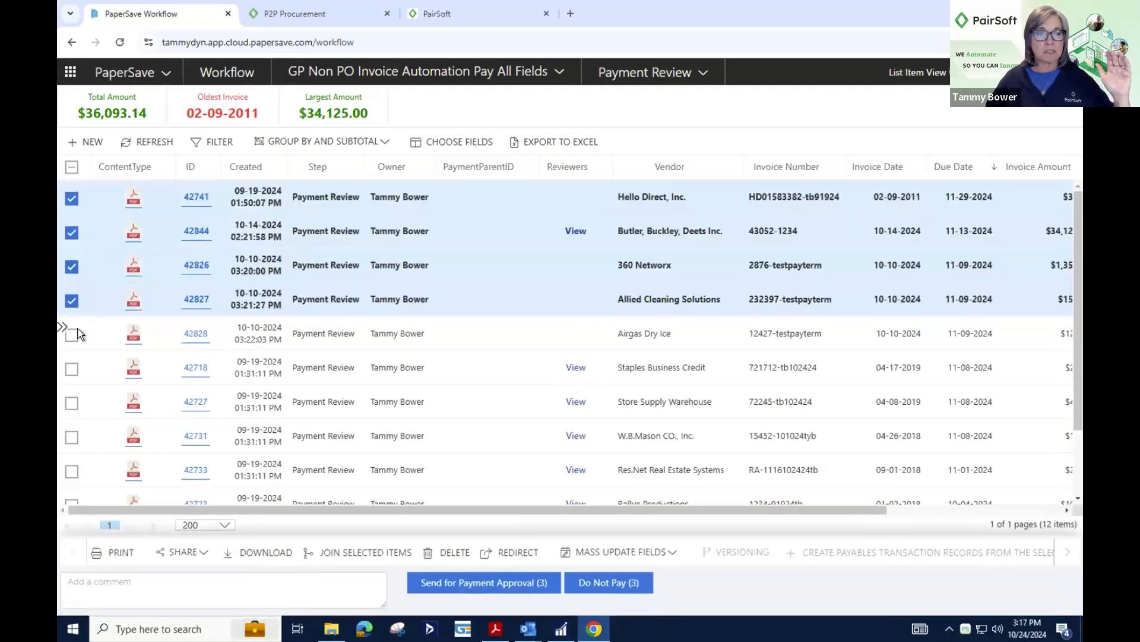
left_click(71, 335)
left_click(72, 369)
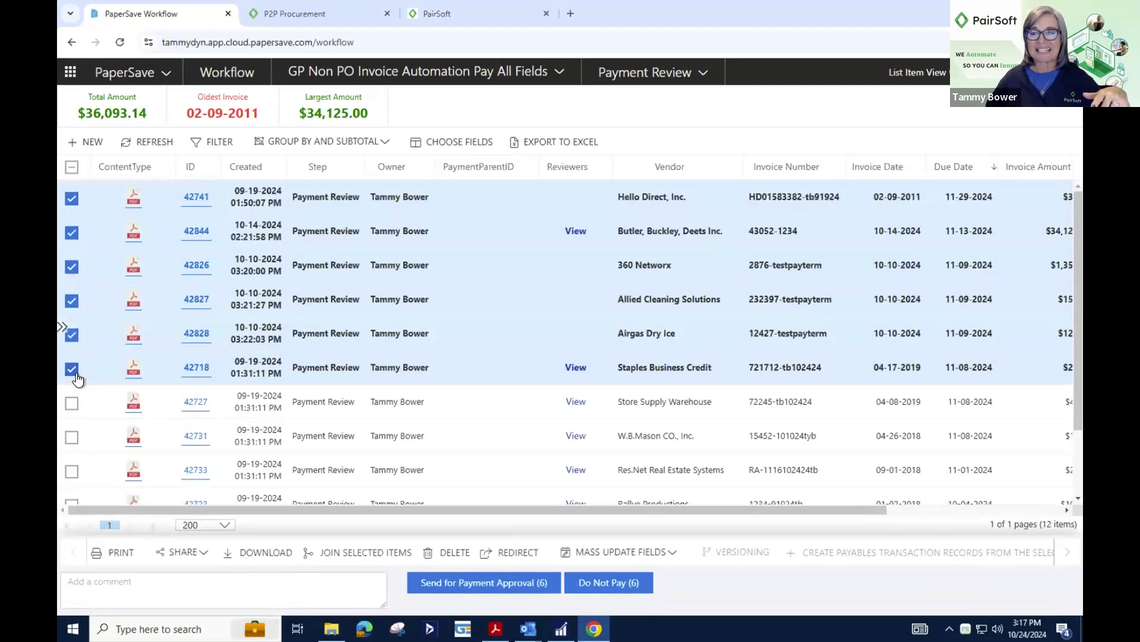
left_click(491, 581)
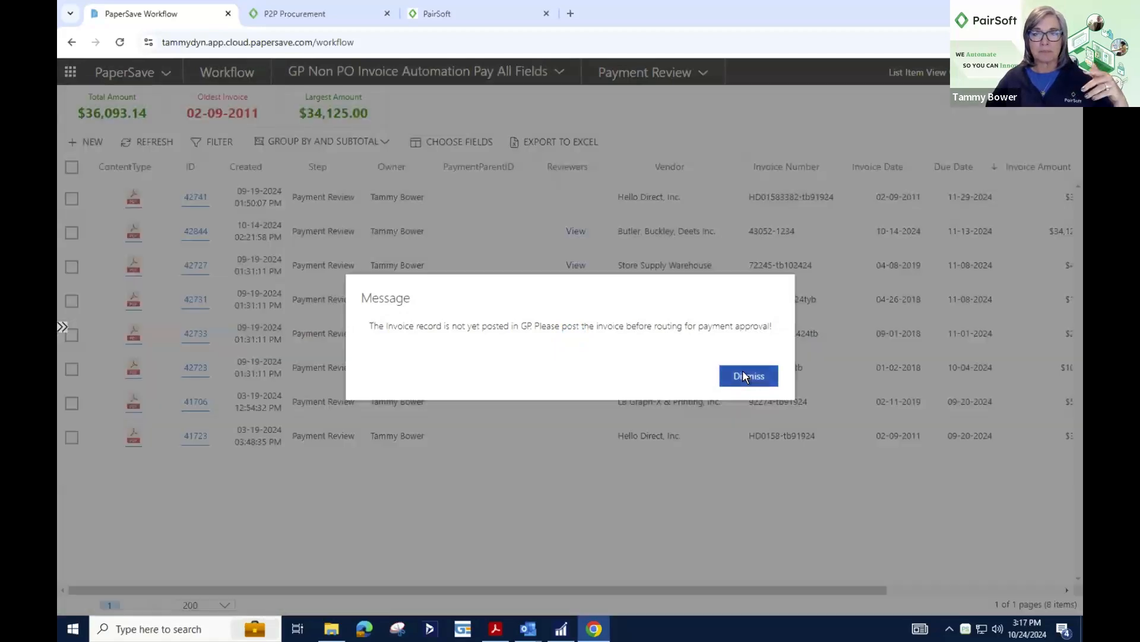
left_click(744, 374)
Show the invoices in the Payment Approval step, check the payment stage in the Flowchart PDF, and return to PaperSave
left_click(639, 78)
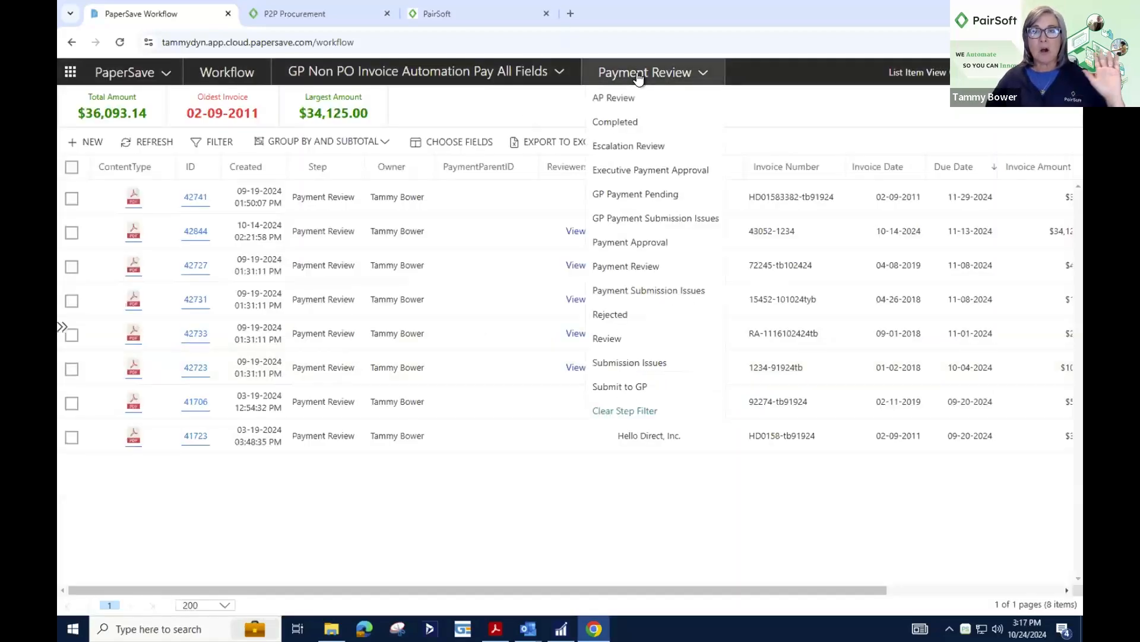
left_click(636, 243)
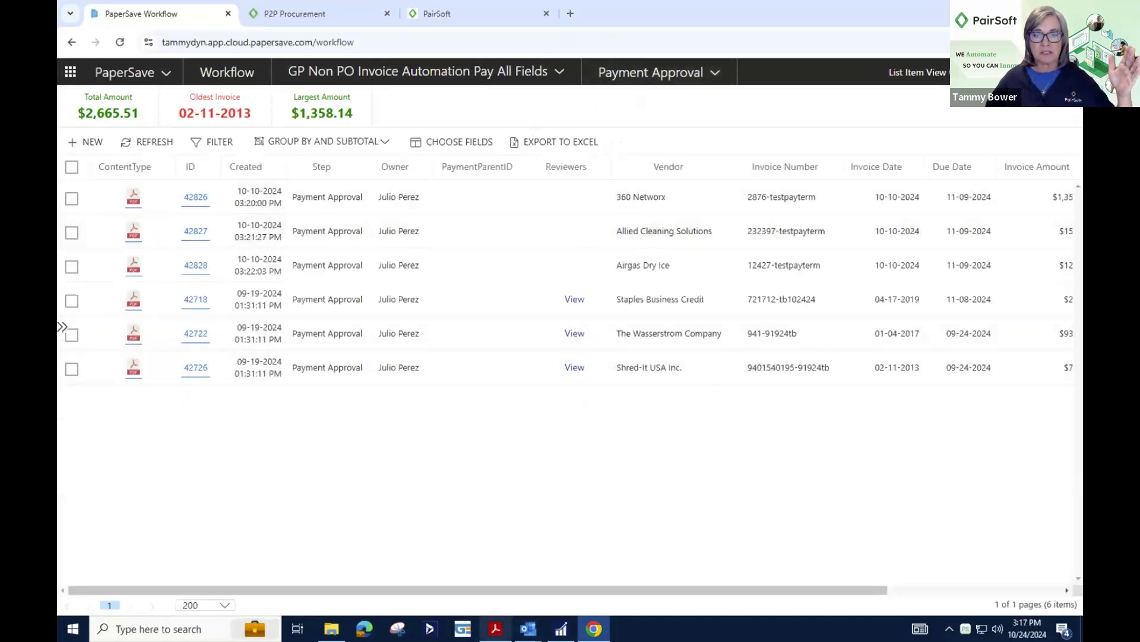
left_click(495, 628)
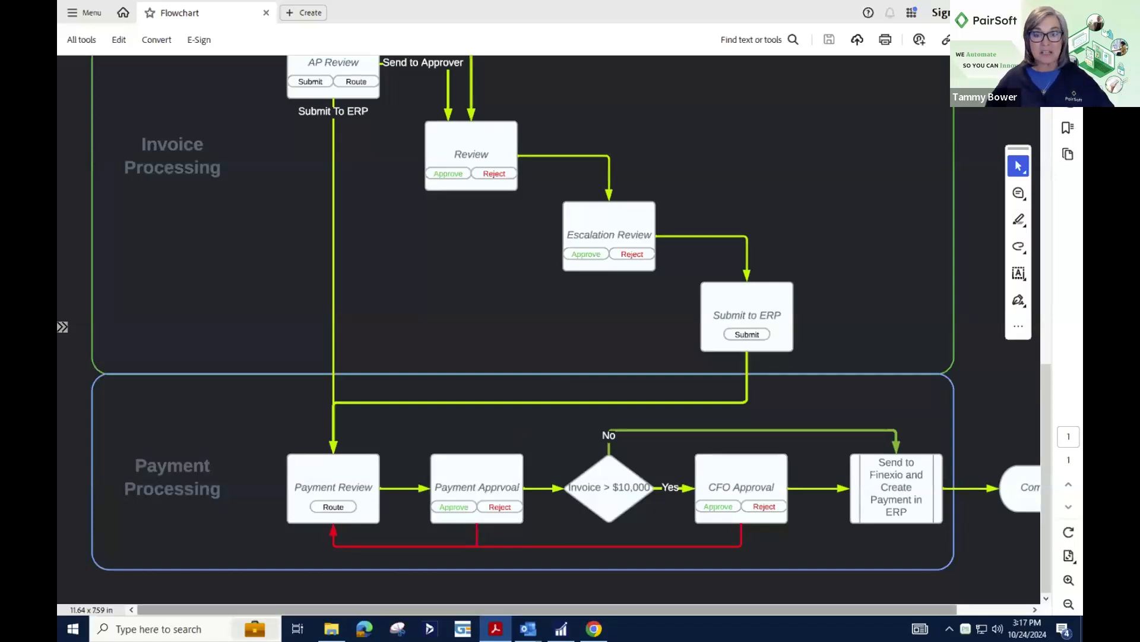
left_click(594, 629)
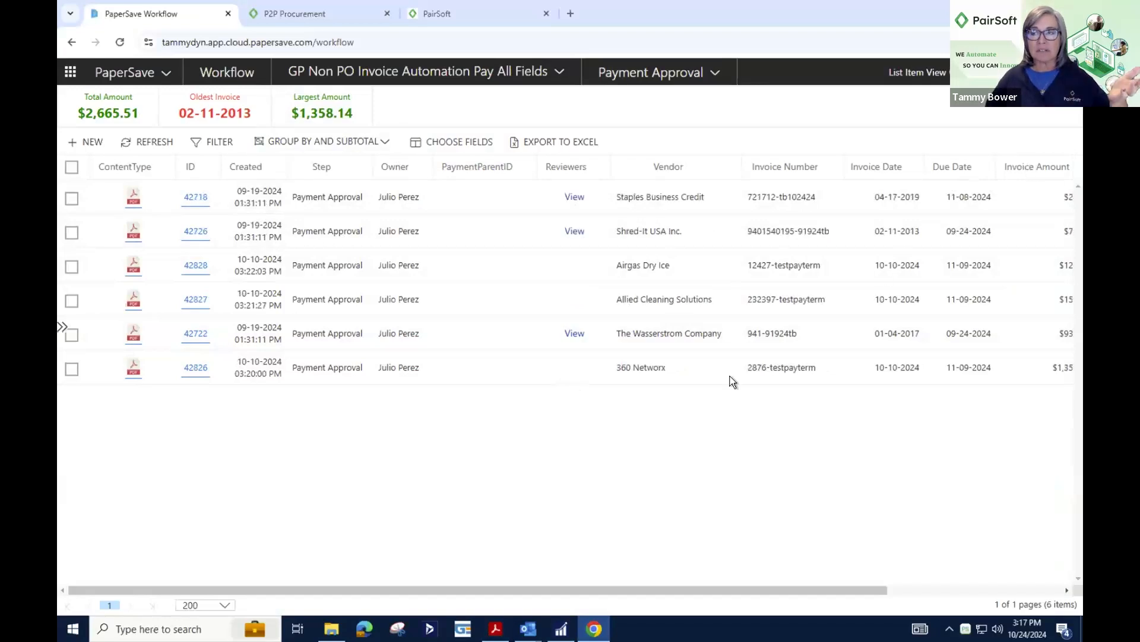
View the reviewers of the Staples Business Credit invoice and clear the list selection
left_click_drag(686, 590, 861, 593)
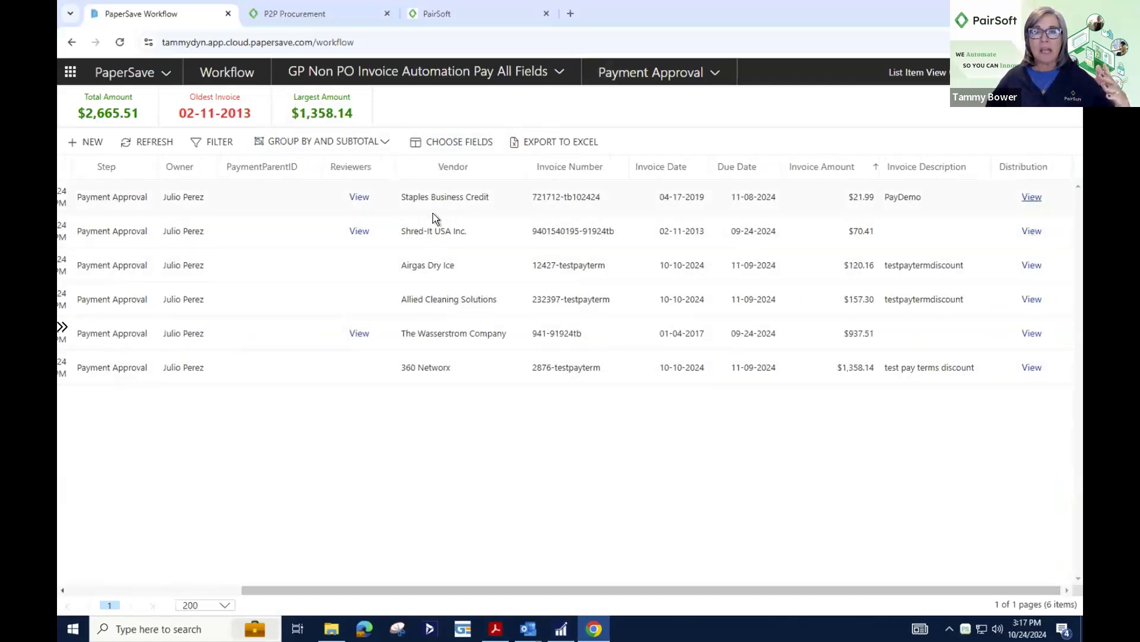
left_click(358, 198)
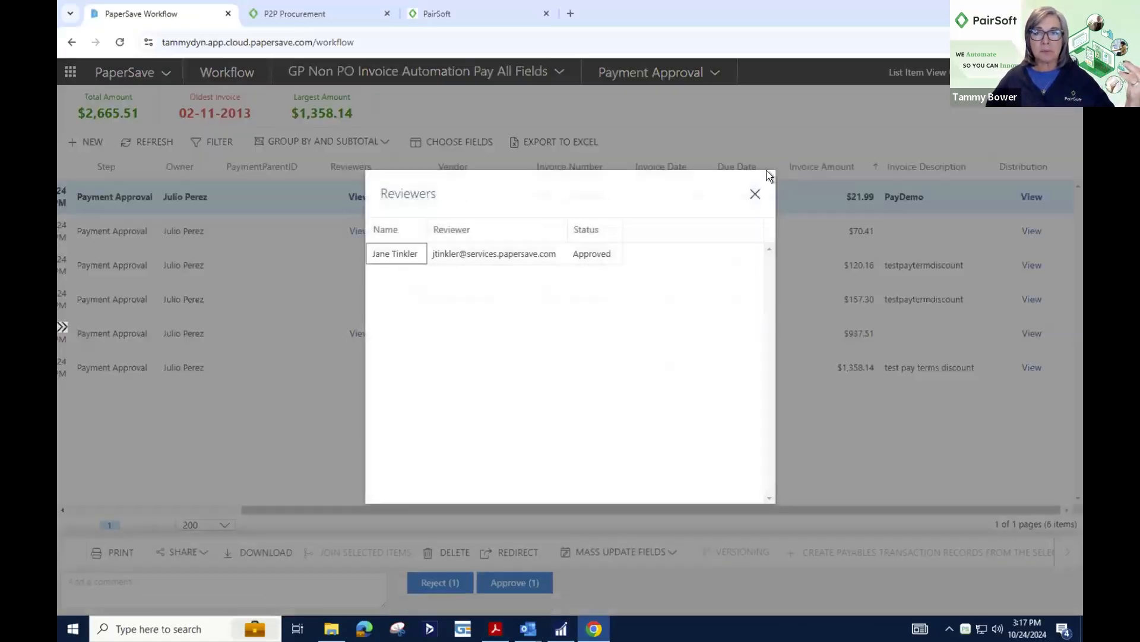
left_click(755, 194)
left_click_drag(522, 508, 349, 510)
left_click(71, 168)
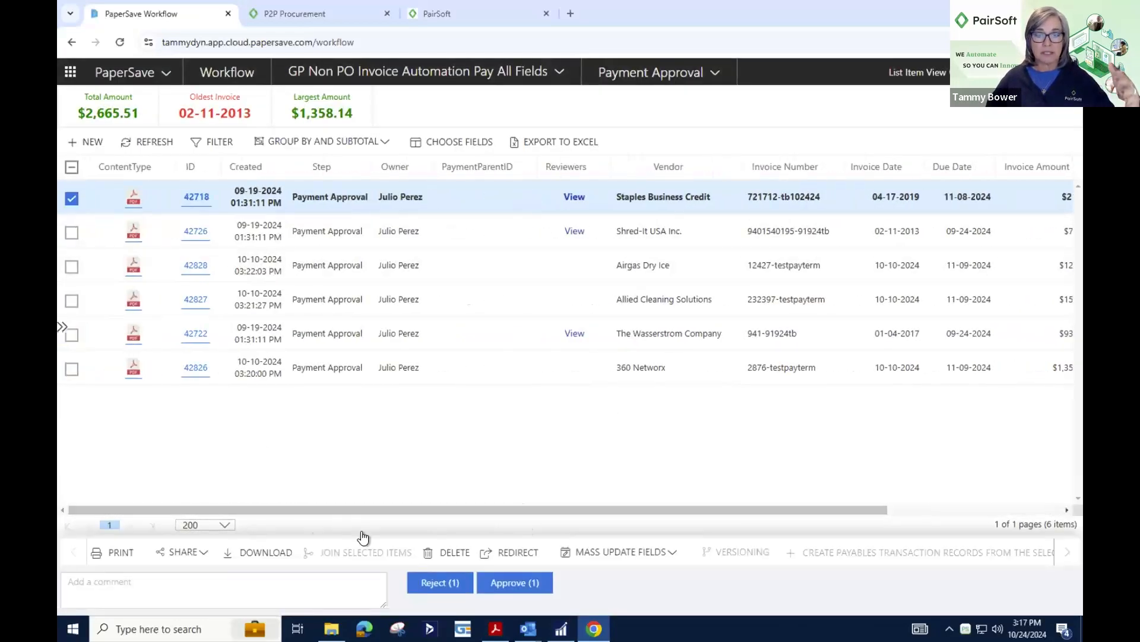
left_click(72, 167)
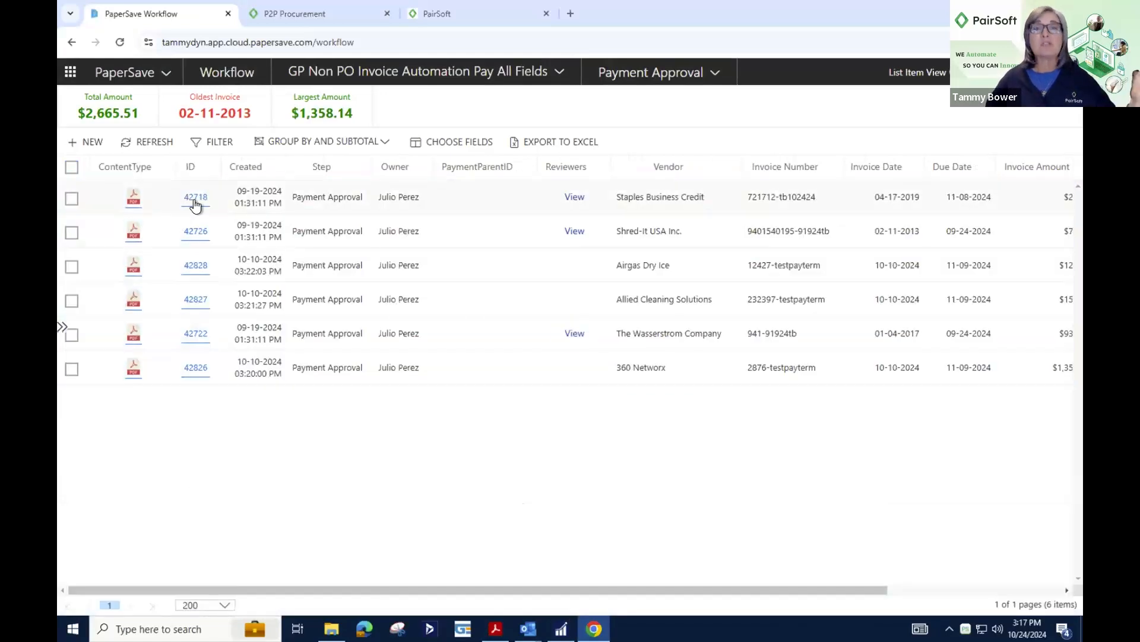
Open Staples Business Credit invoice 42718 and approve it along with the Shred-It, Airgas, Allied Cleaning and Wasserstrom invoices for payment
left_click(196, 197)
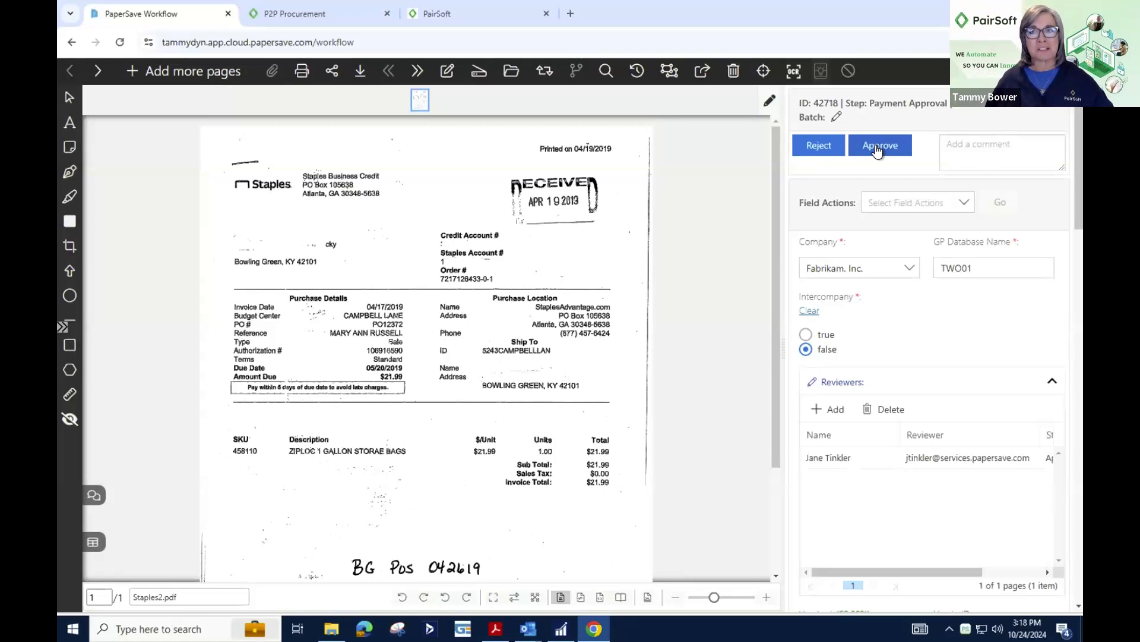
left_click(875, 146)
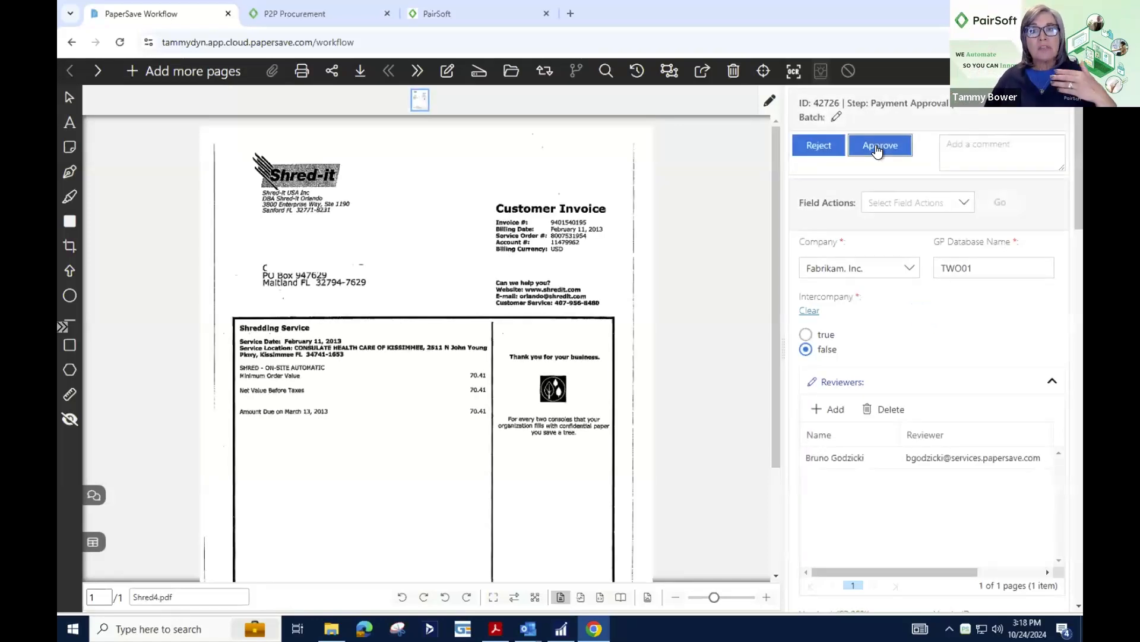
left_click(877, 149)
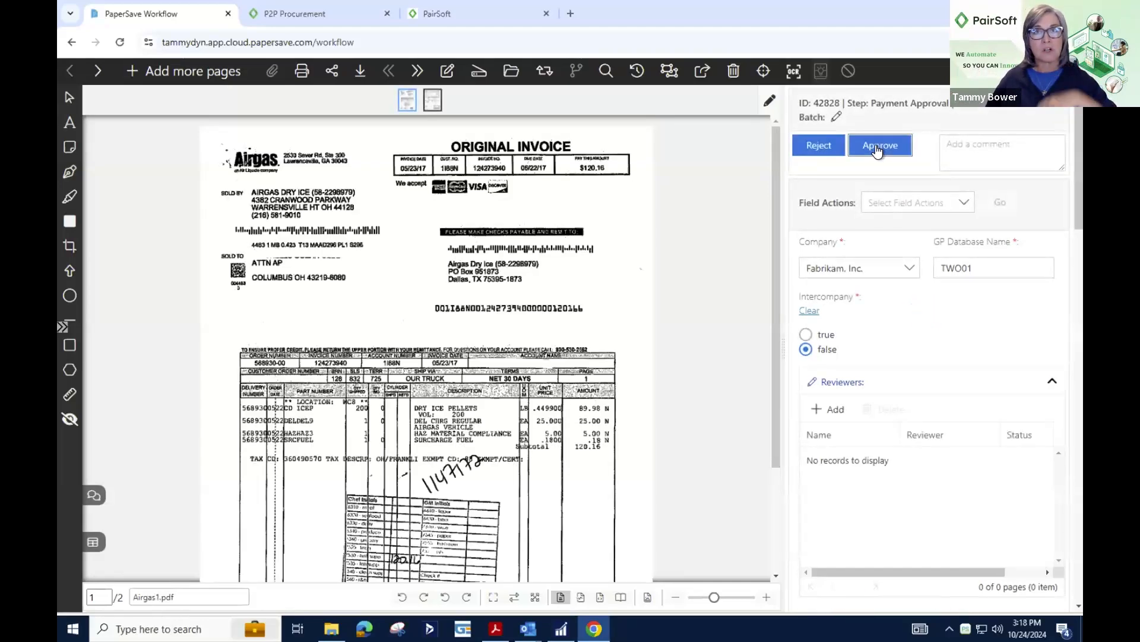
left_click(877, 149)
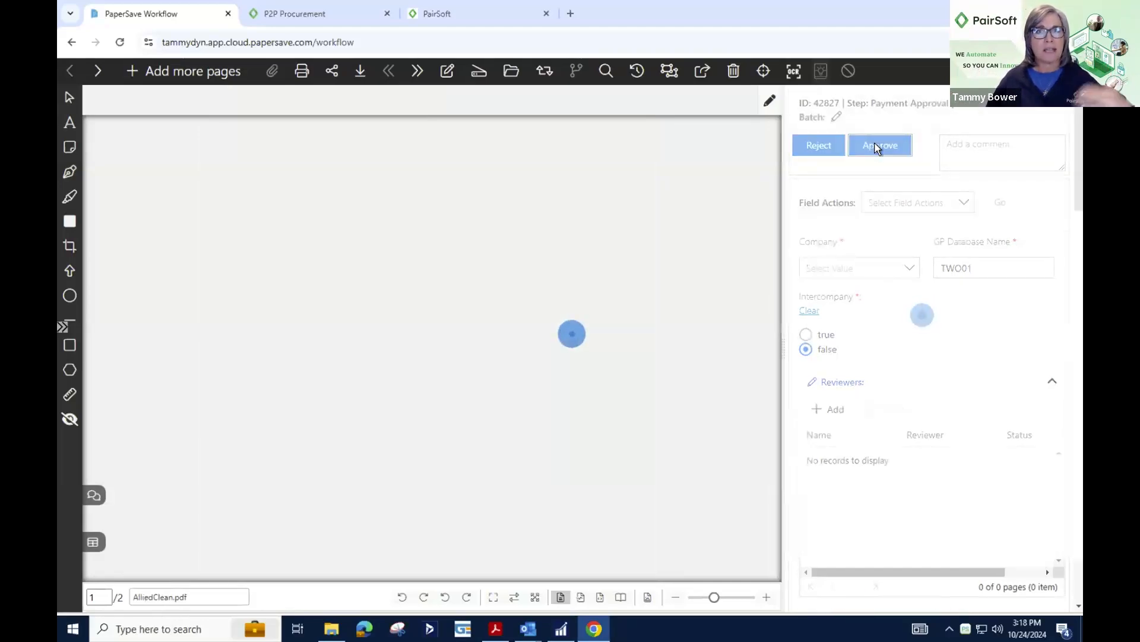
left_click(877, 149)
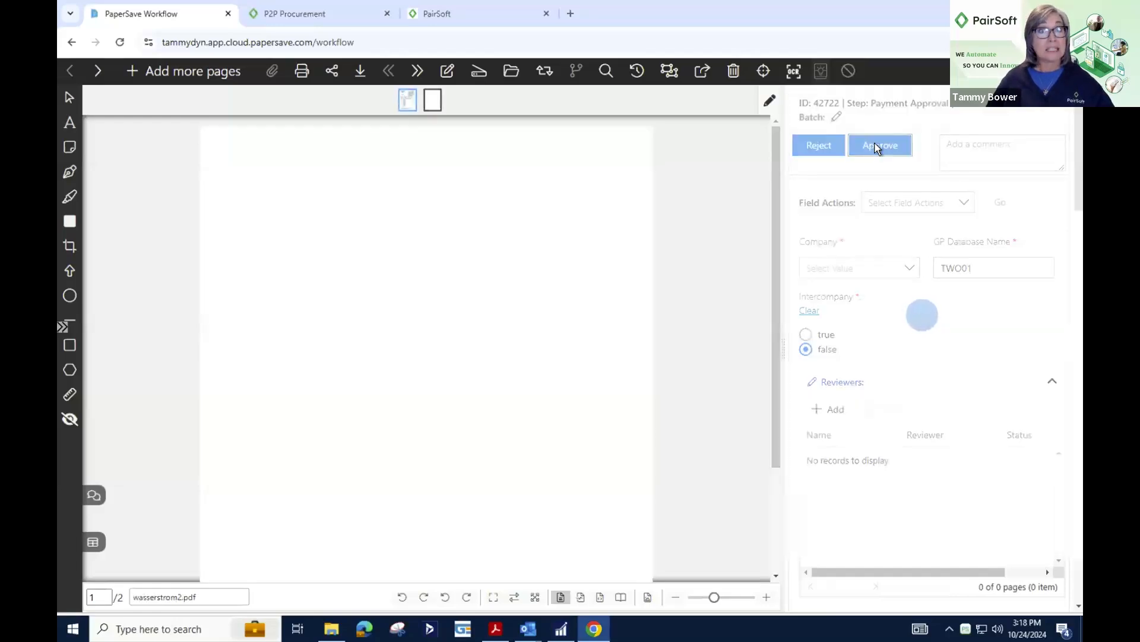
left_click(877, 147)
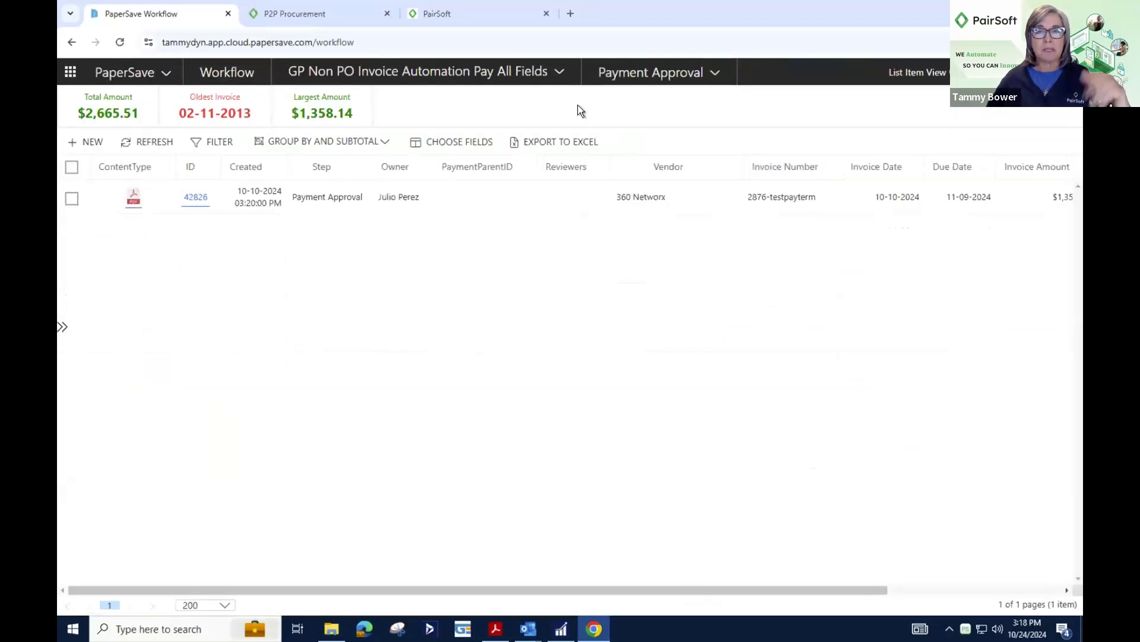
Review the invoice lists in the Executive Payment Approval, GP Payment Pending and Completed steps
left_click(636, 80)
left_click(637, 172)
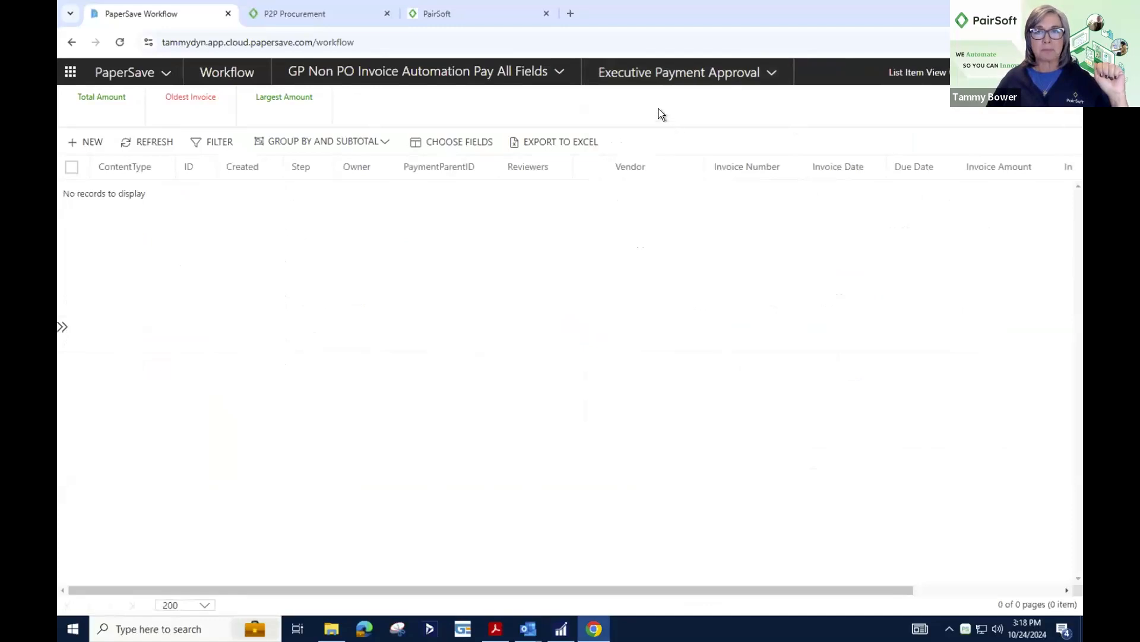
left_click(654, 76)
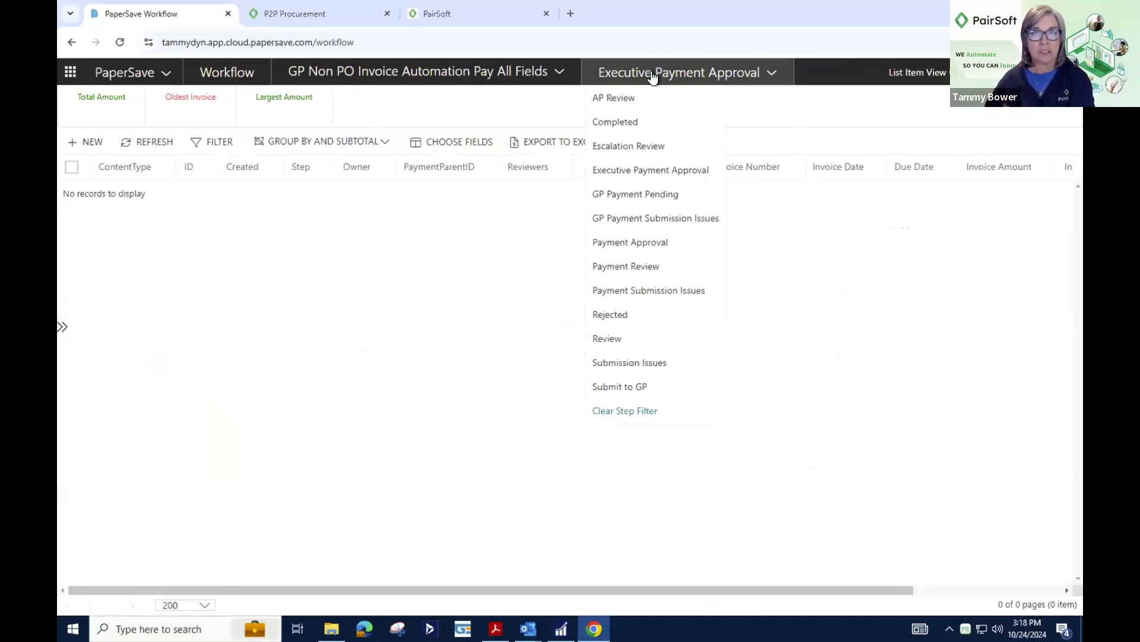
left_click(632, 194)
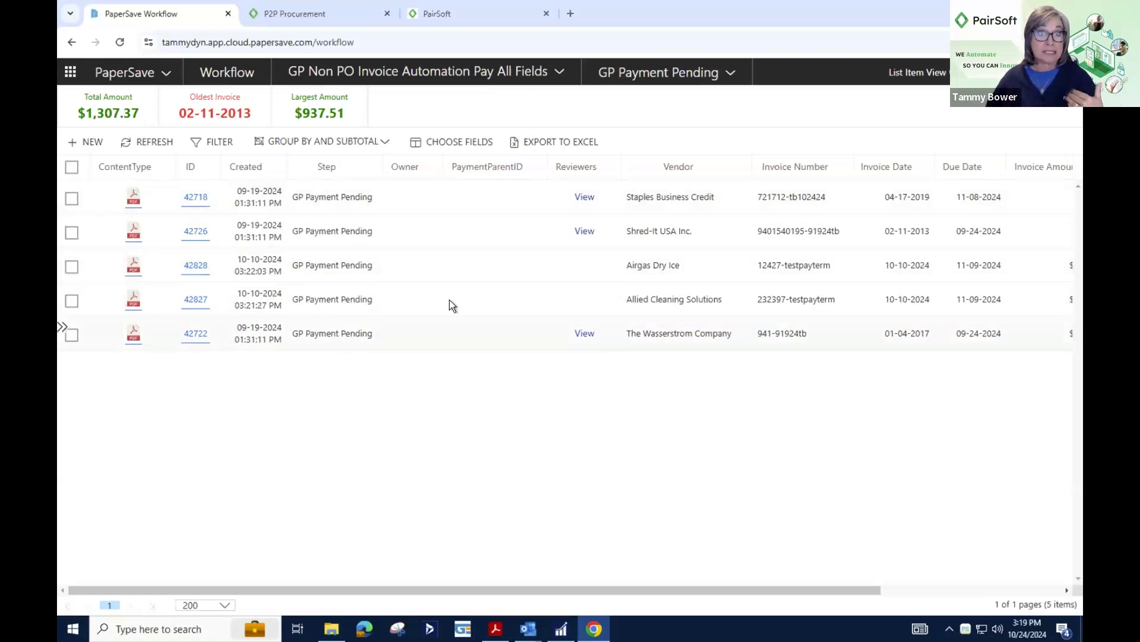
left_click(653, 77)
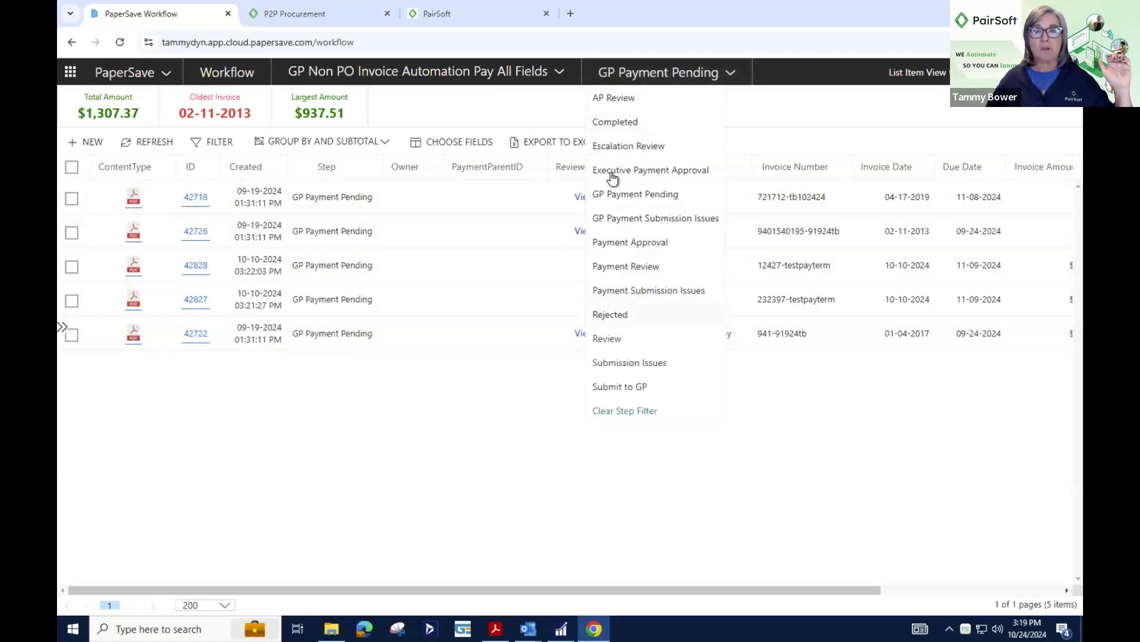
left_click(611, 118)
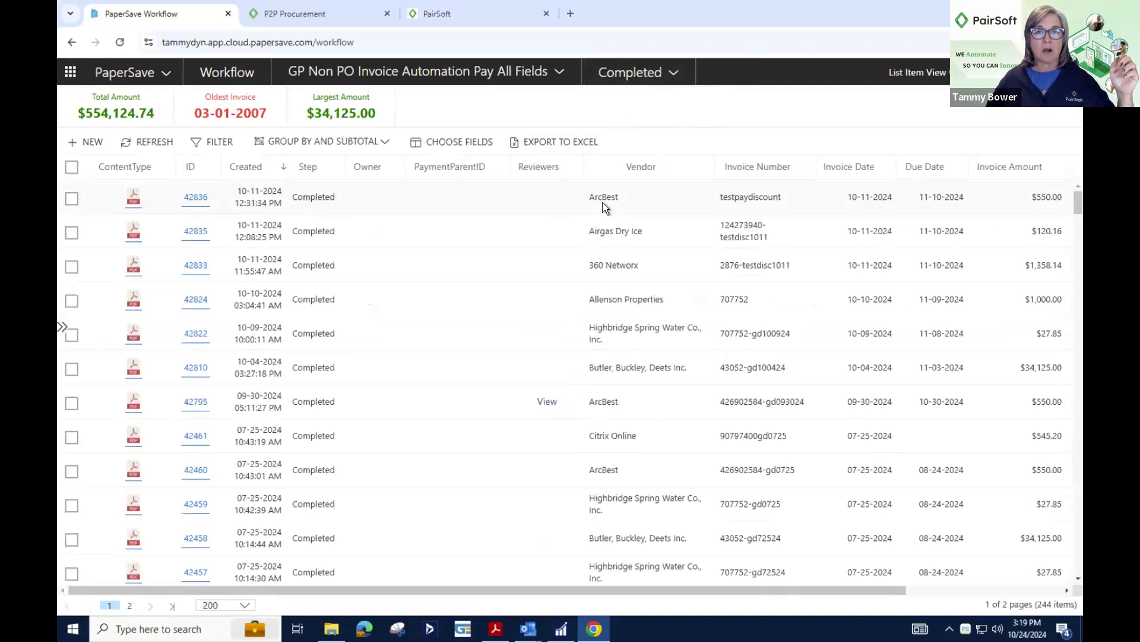
Open the completed ArcBest invoice 42836 and review its workflow item history from submission to GP through payment creation
left_click(201, 197)
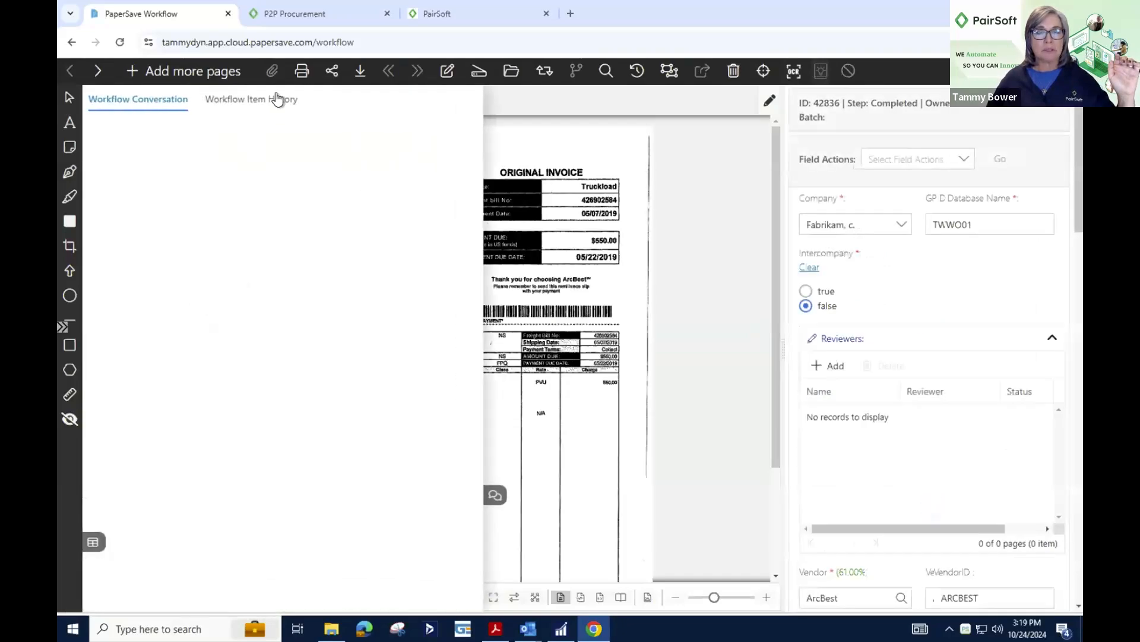
left_click(278, 99)
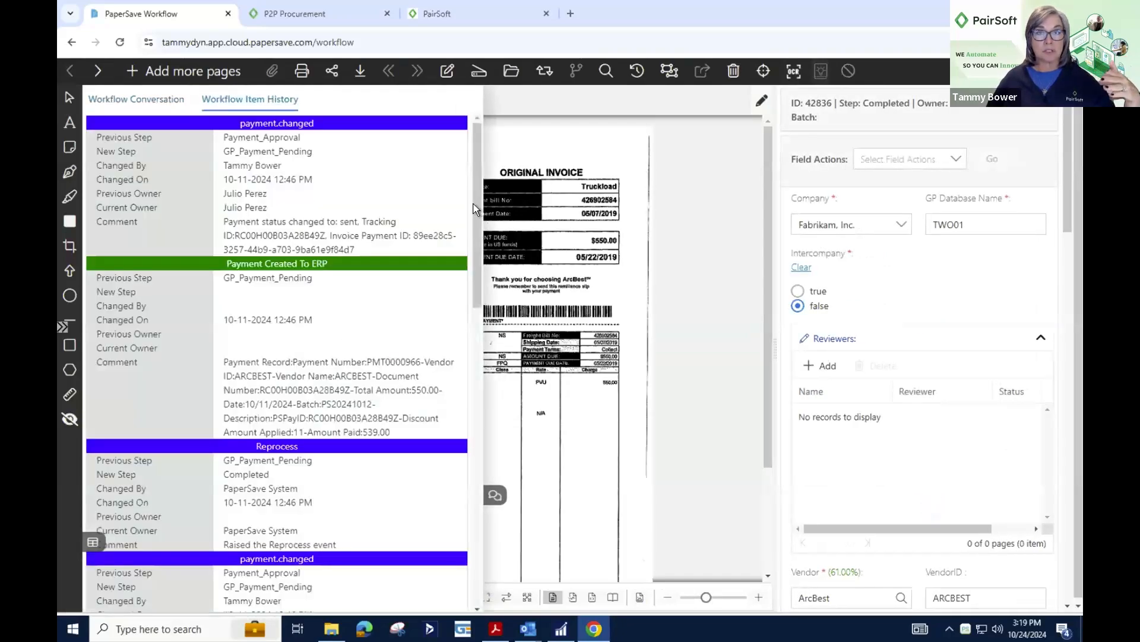
left_click_drag(480, 263, 479, 598)
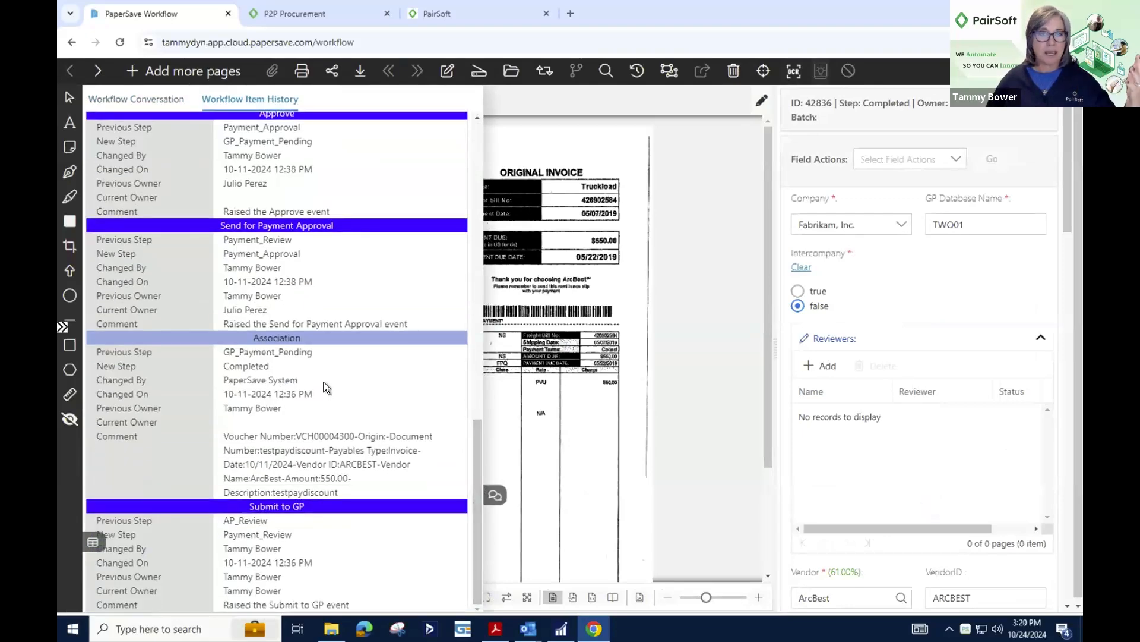
scroll(326, 387, "up", 5)
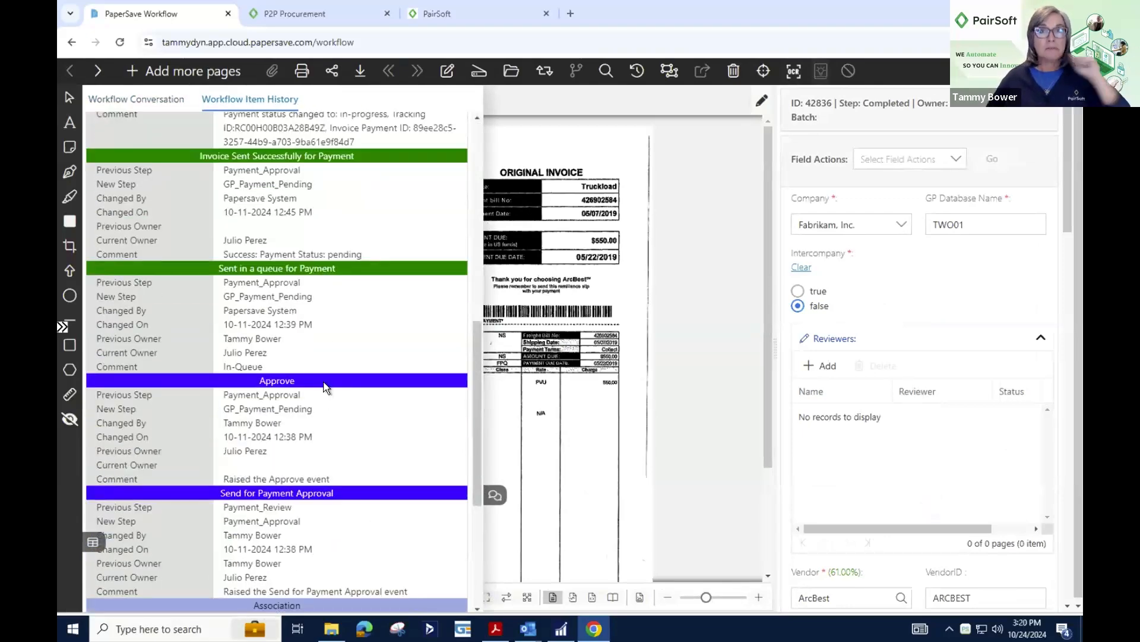
scroll(325, 387, "up", 3)
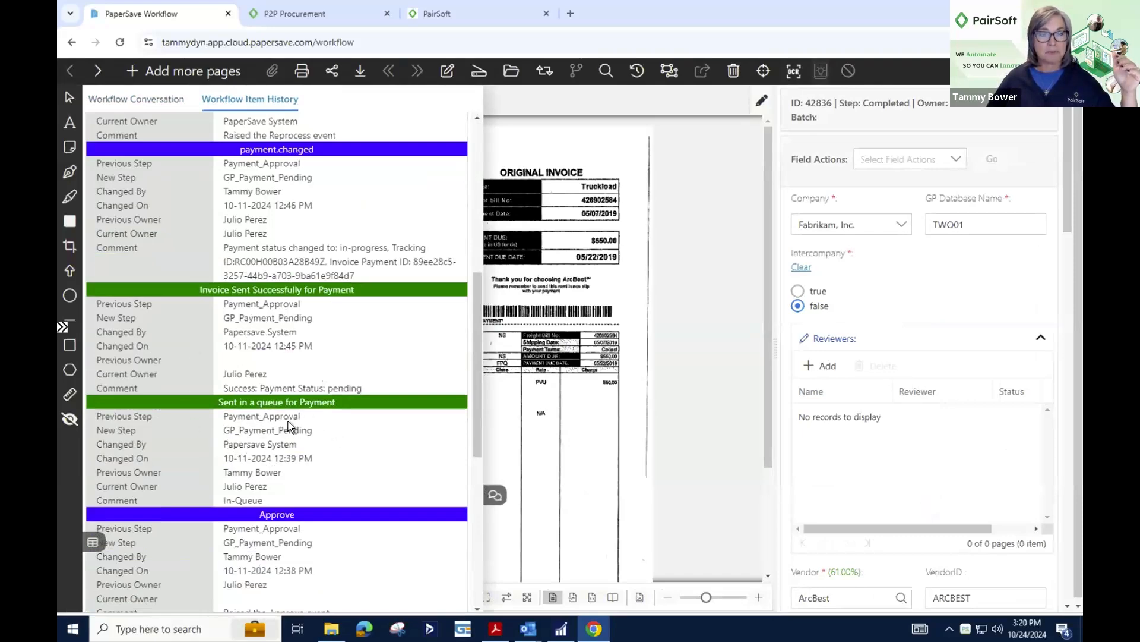
scroll(287, 421, "up", 3)
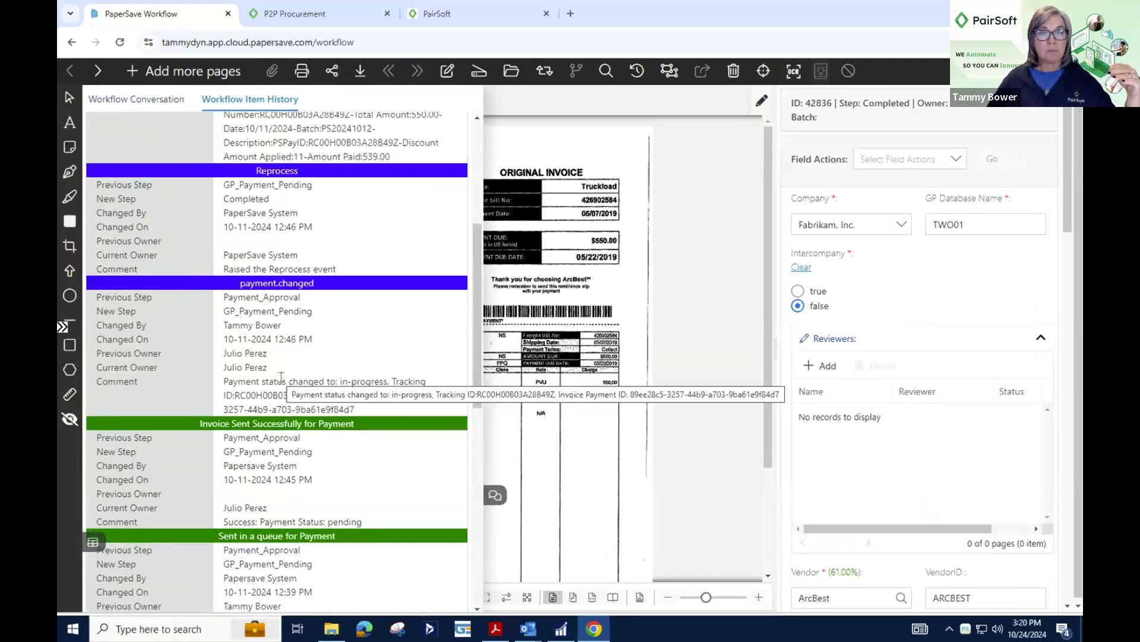
scroll(282, 380, "up", 3)
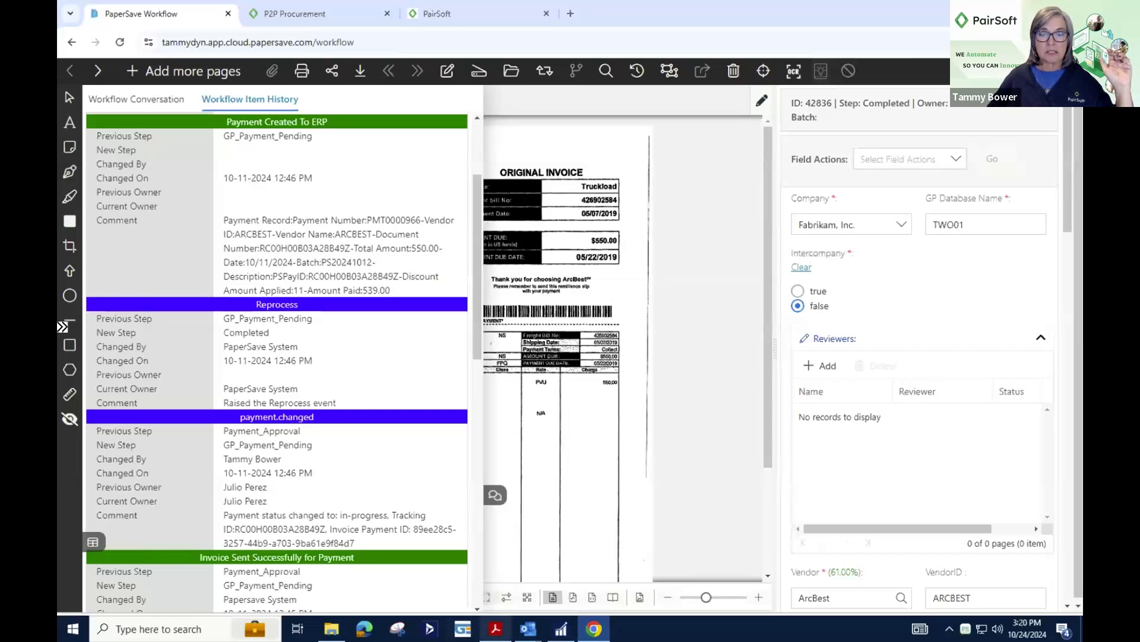
Switch to Microsoft Dynamics GP and look up vendor ARCBEST in the Payables Transaction Inquiry by vendor
left_click(560, 628)
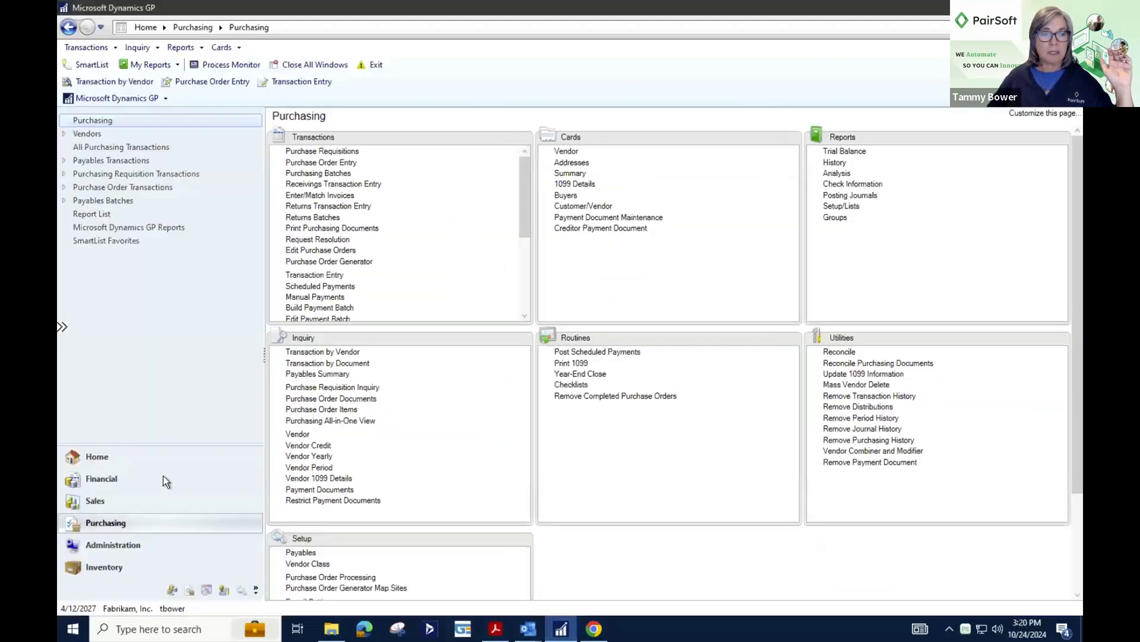
left_click(315, 352)
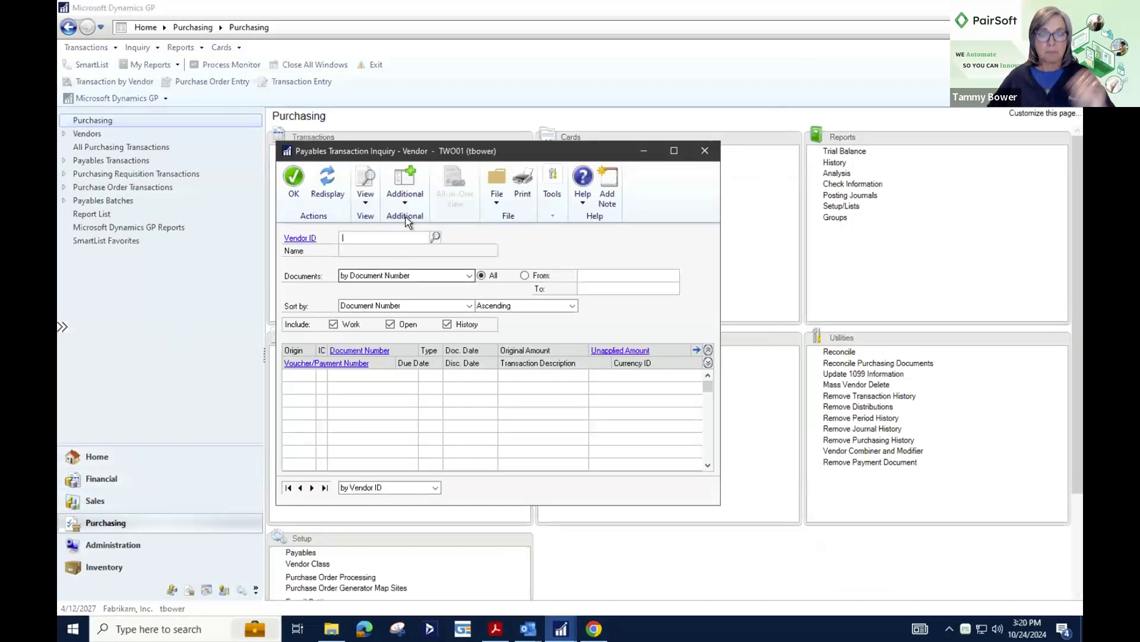
type("AR")
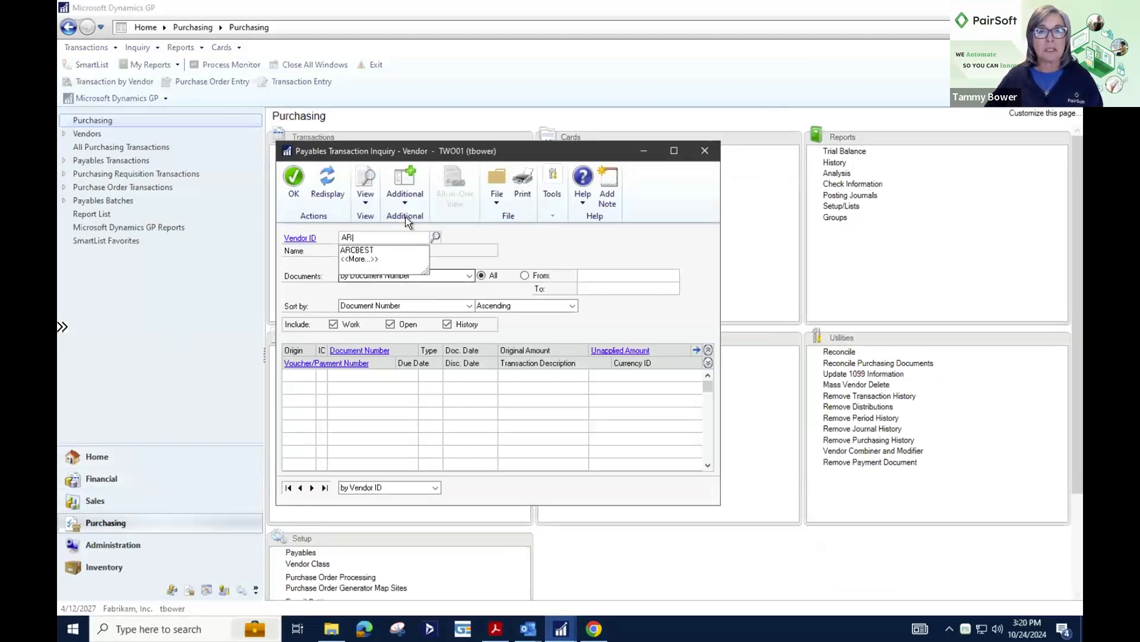
left_click(357, 249)
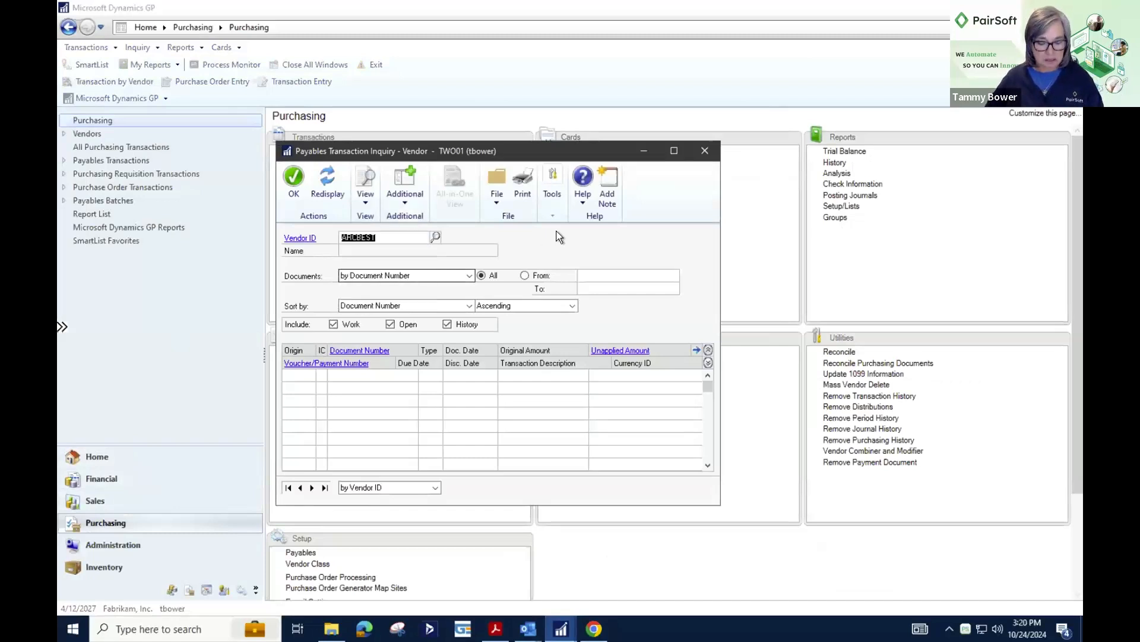
Restrict the ArcBest transaction inquiry by document type to Payment and refresh the list
left_click(469, 277)
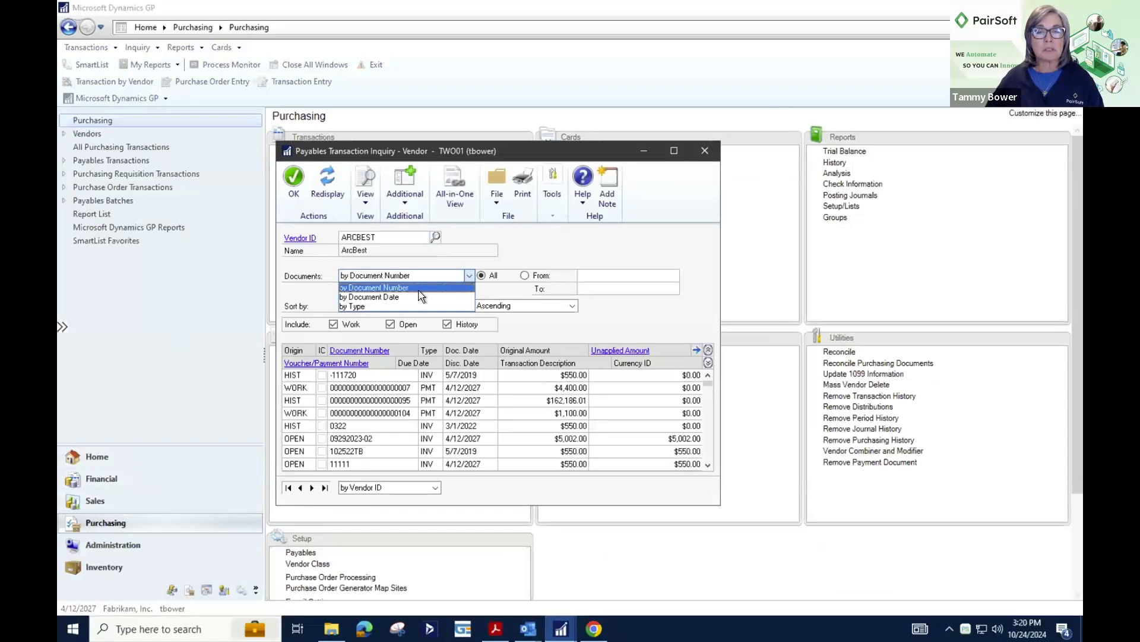
left_click(372, 305)
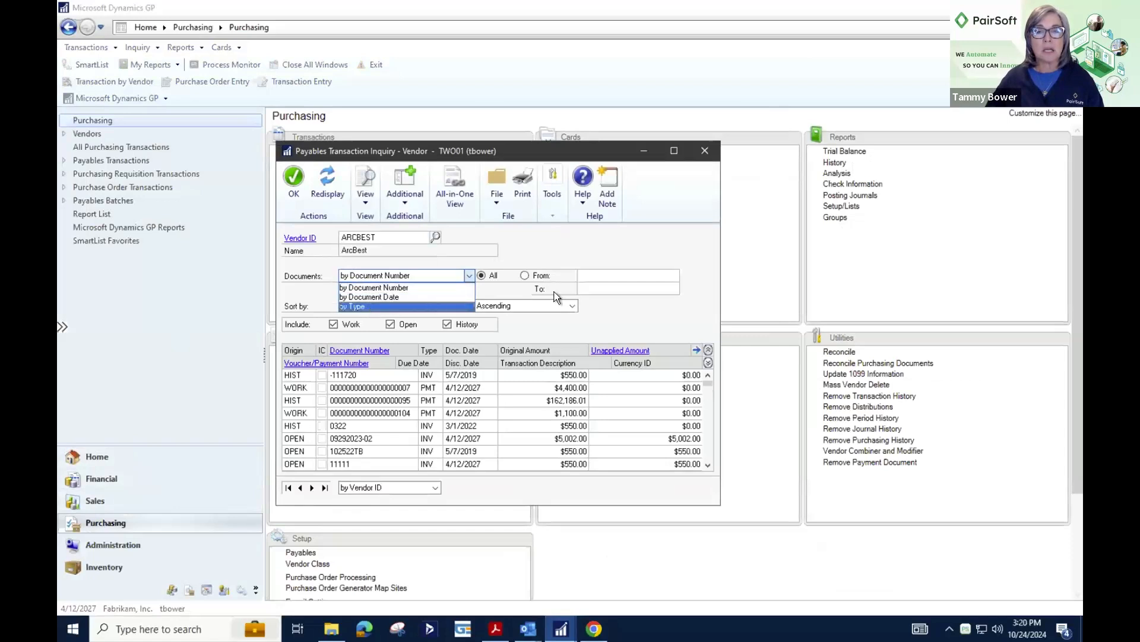
left_click(622, 276)
left_click(613, 341)
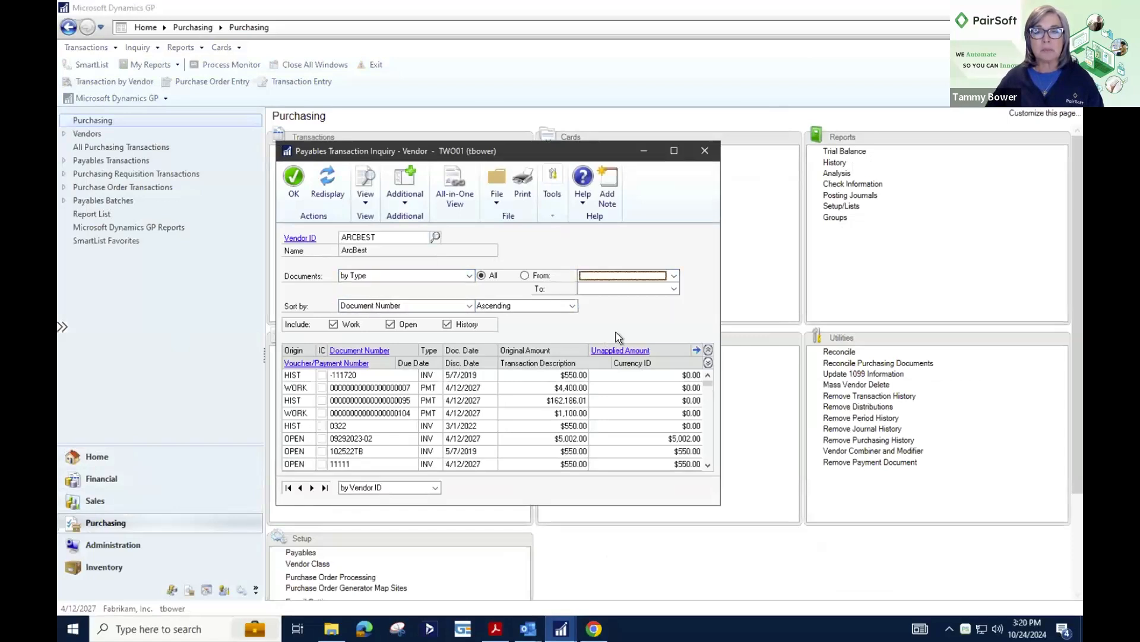
left_click(674, 275)
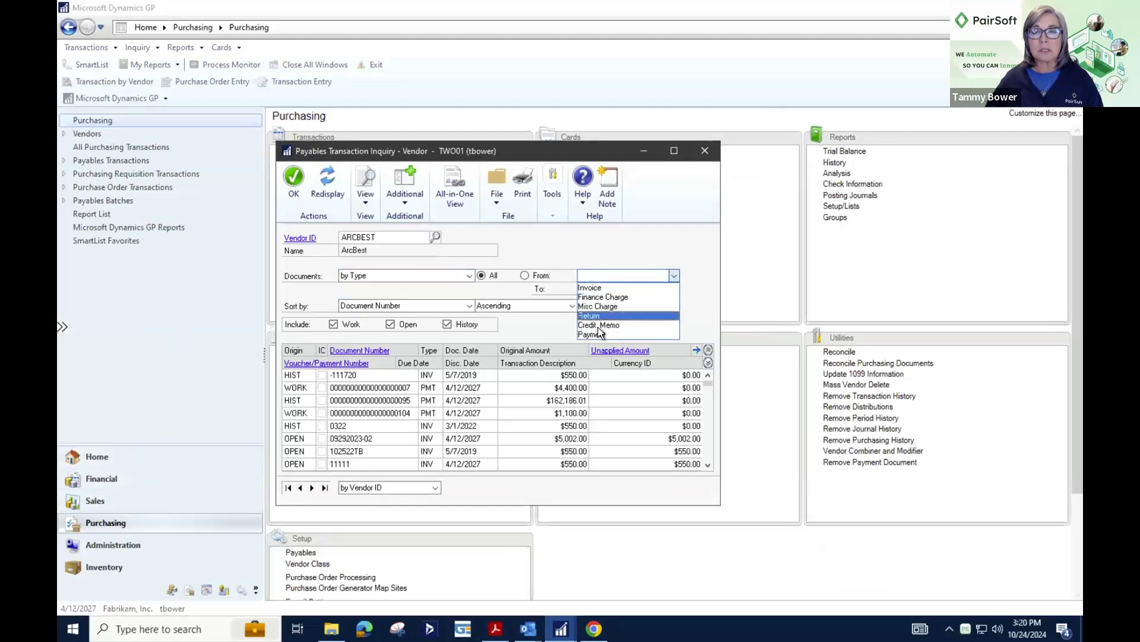
left_click(599, 335)
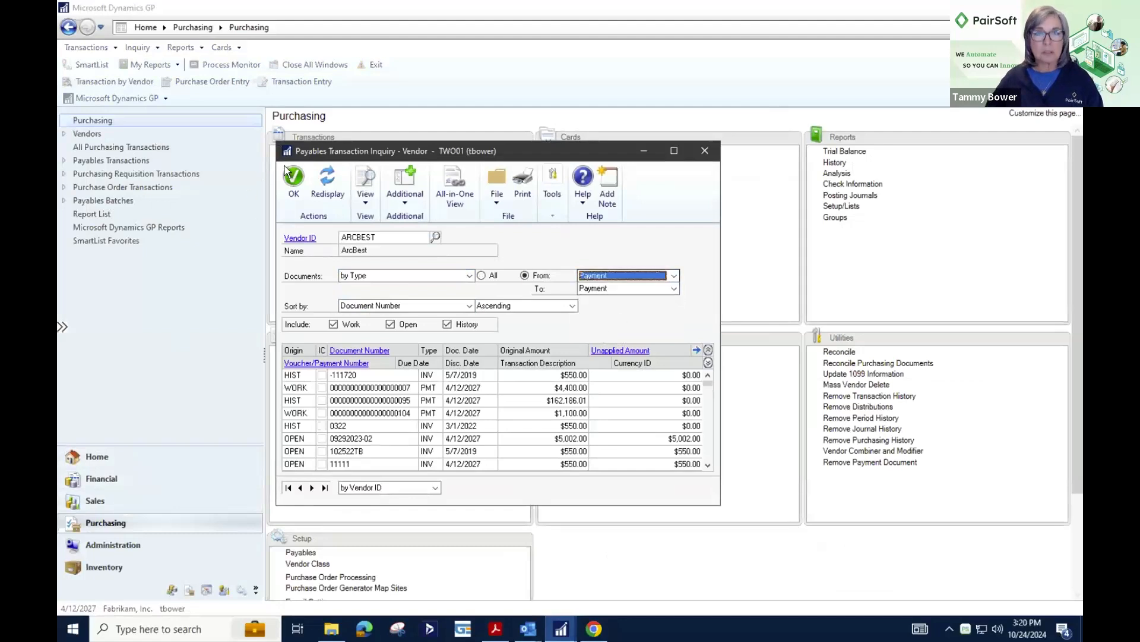
left_click(328, 182)
left_click(423, 376)
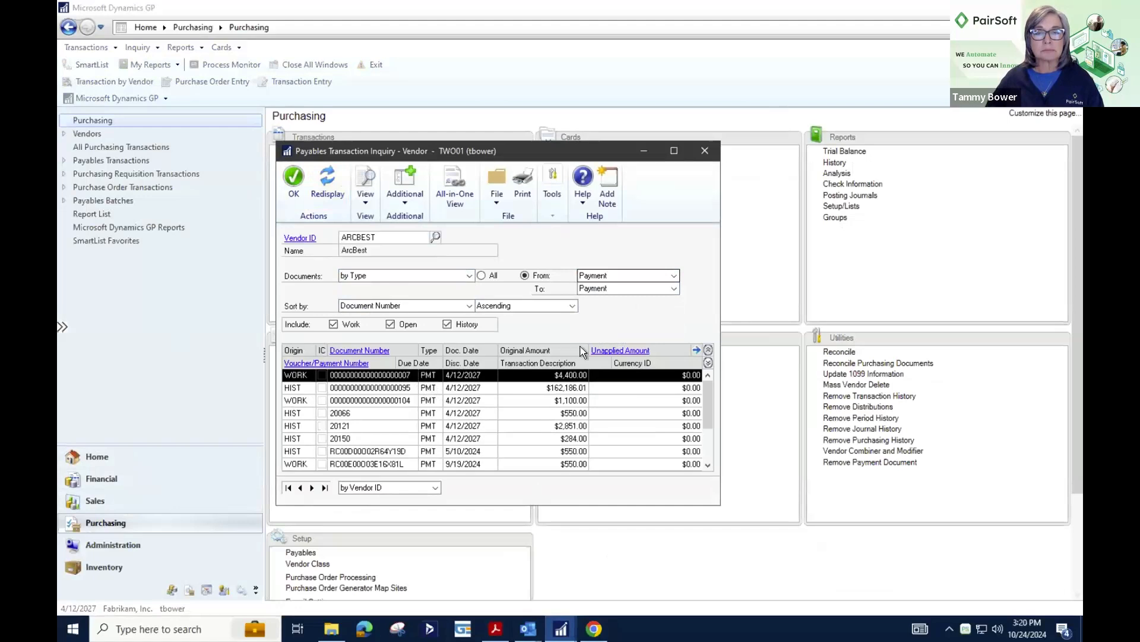
Show the payment numbers in the ArcBest transaction list and open the details of payment PMT0000966
left_click(707, 364)
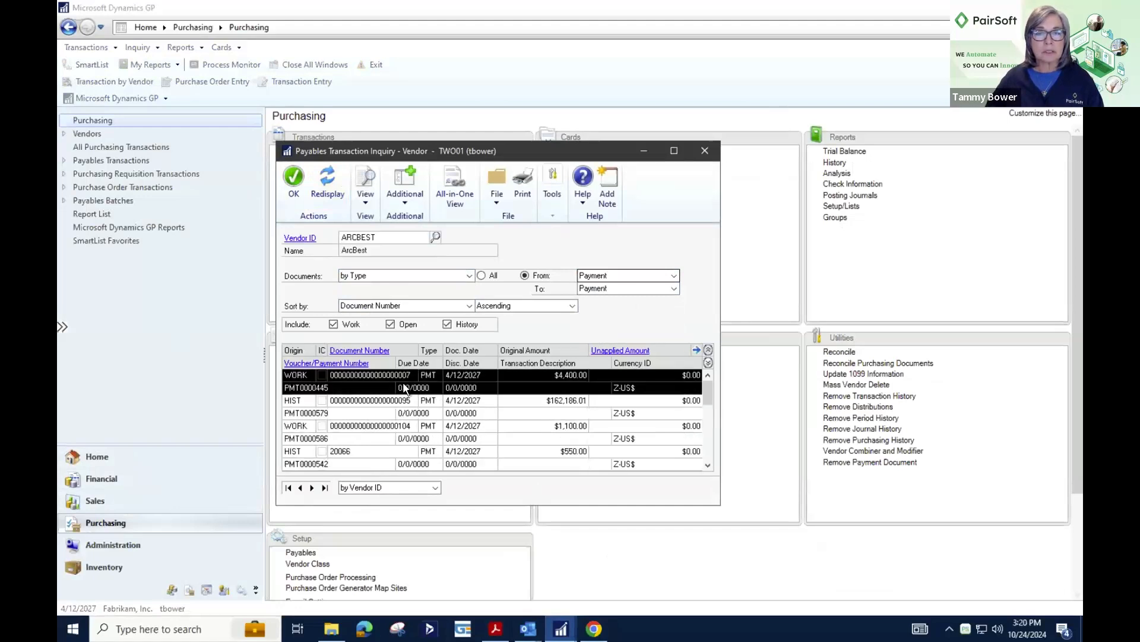
scroll(404, 387, "down", 5)
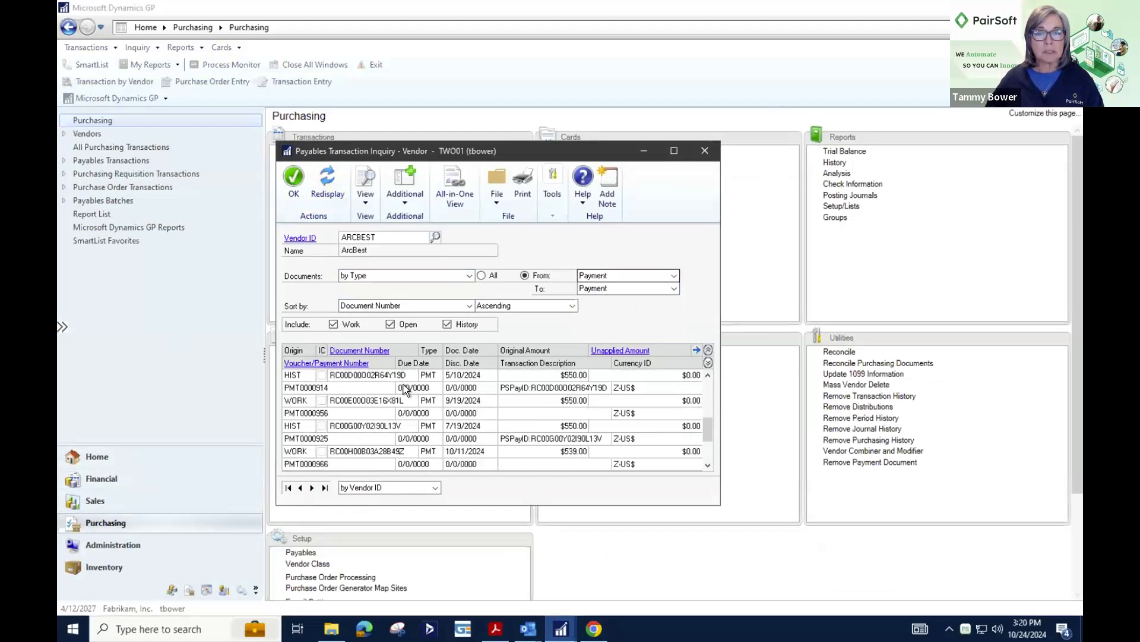
scroll(404, 387, "down", 3)
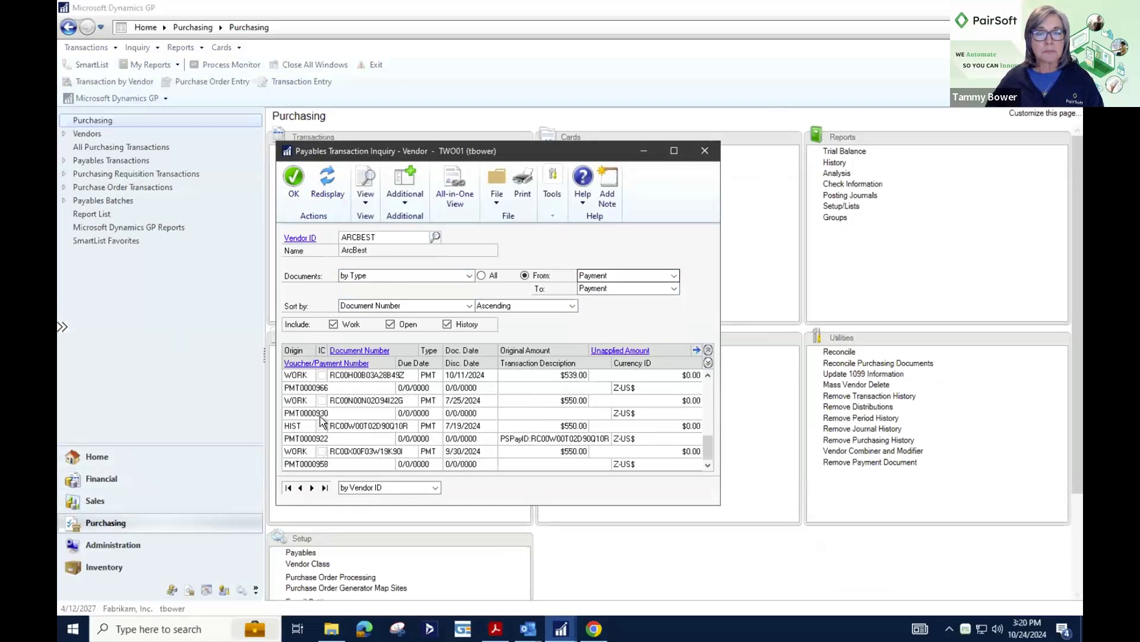
left_click(317, 390)
left_click(369, 352)
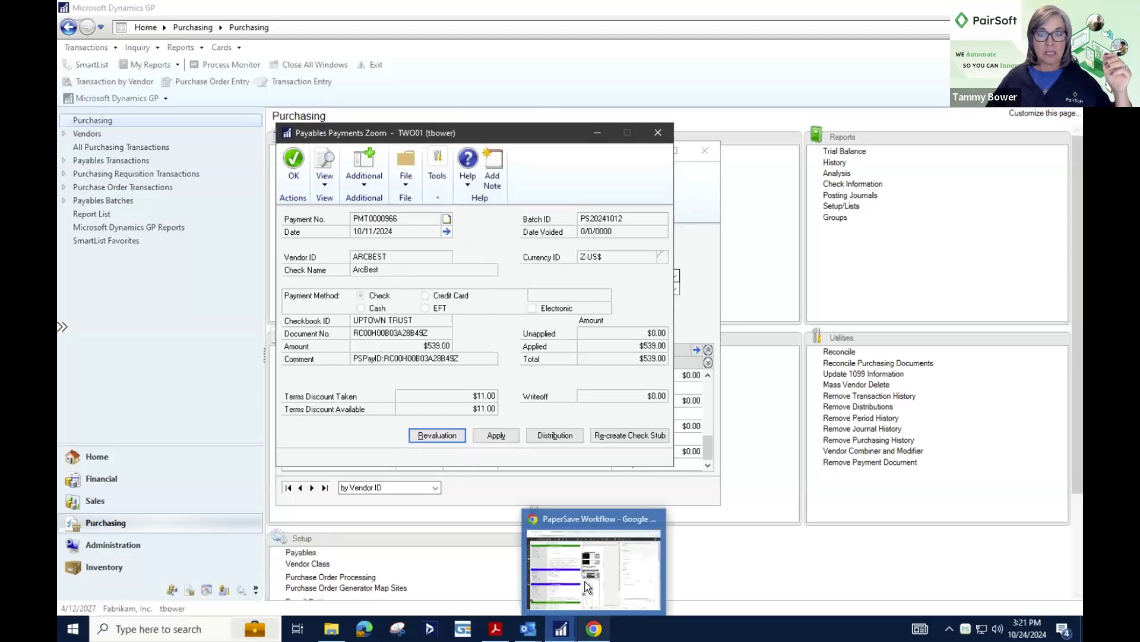
Switch back to PaperSave and review invoice 42836's discount, payment method, payment status and payment ID fields
left_click(585, 562)
scroll(983, 467, "down", 5)
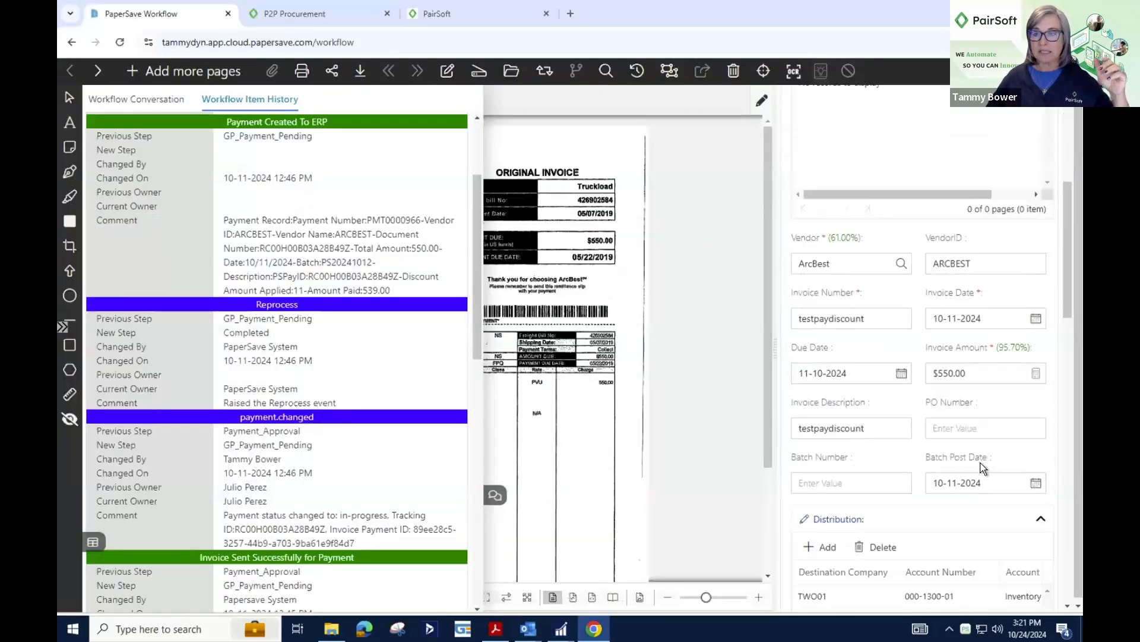
scroll(981, 468, "down", 8)
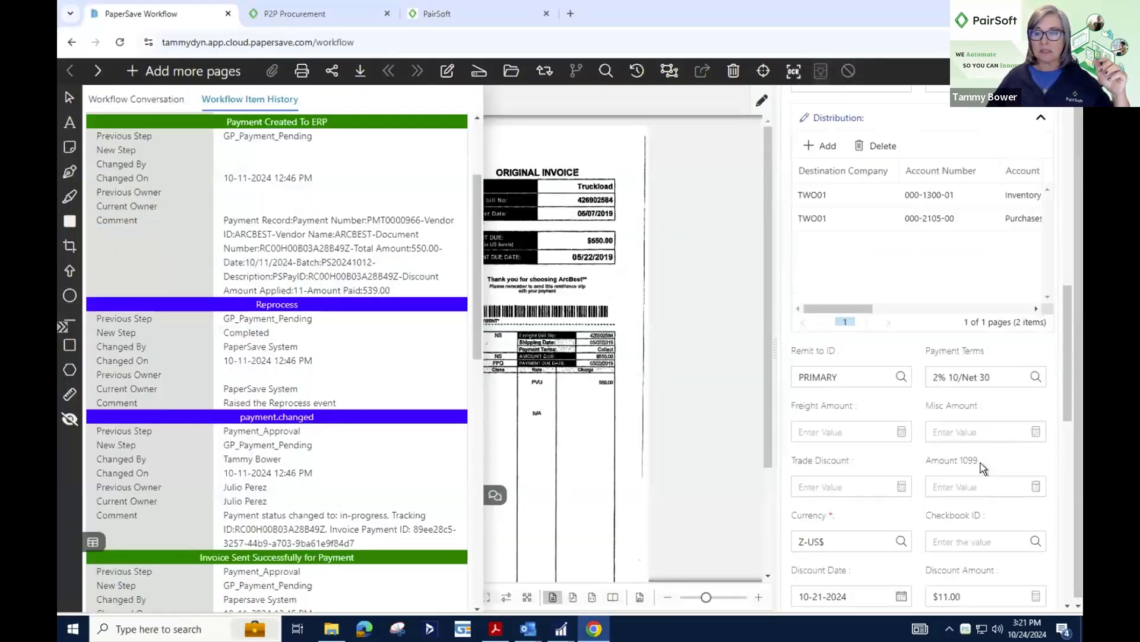
scroll(981, 468, "down", 8)
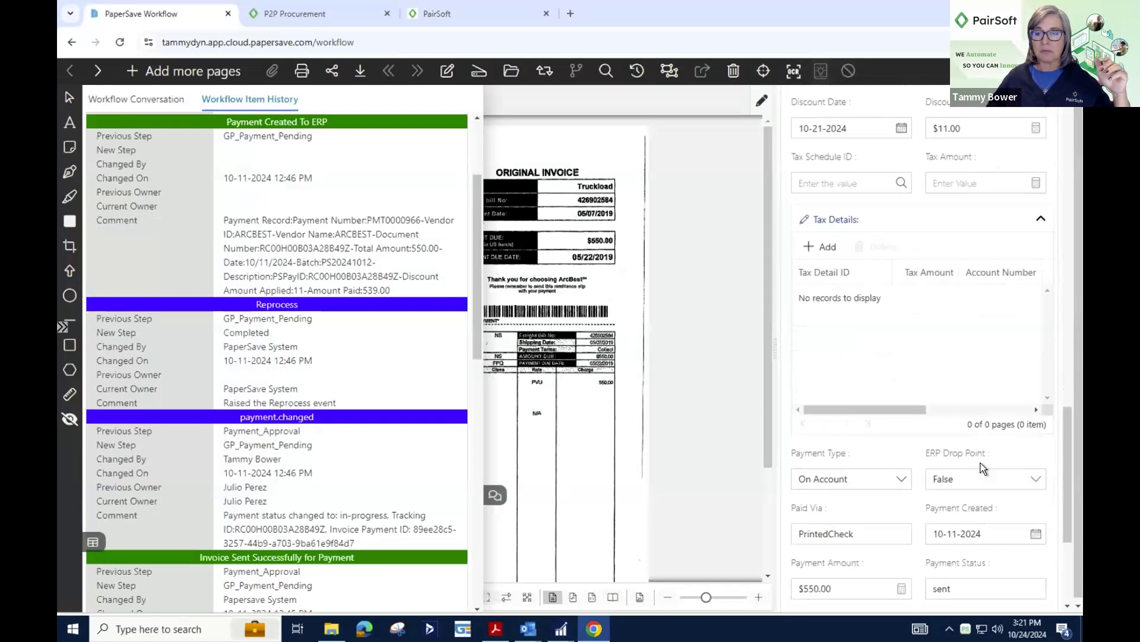
scroll(981, 468, "down", 1)
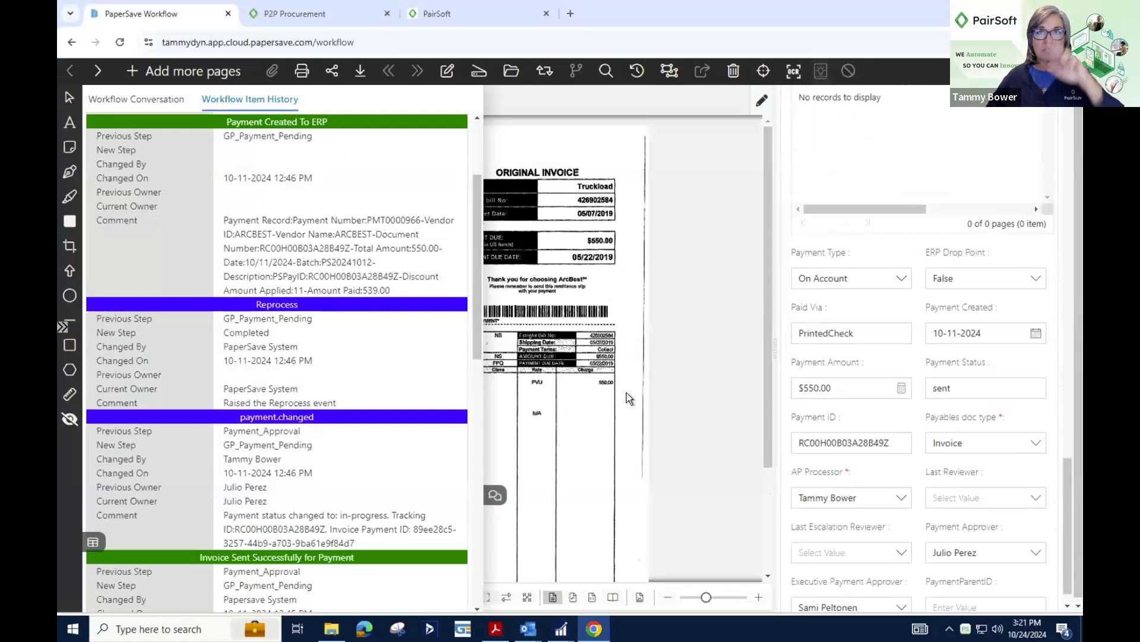
Switch to the PairSoft Pay portal, sign in with the prefilled credentials and dismiss the saved-password warning
left_click(496, 14)
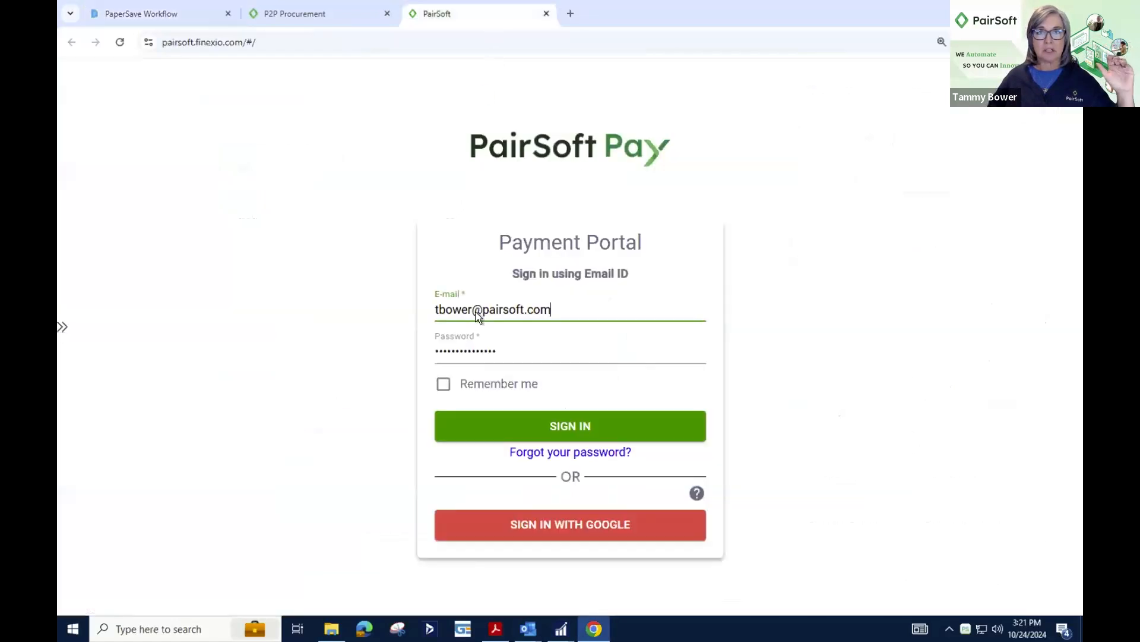
left_click(572, 419)
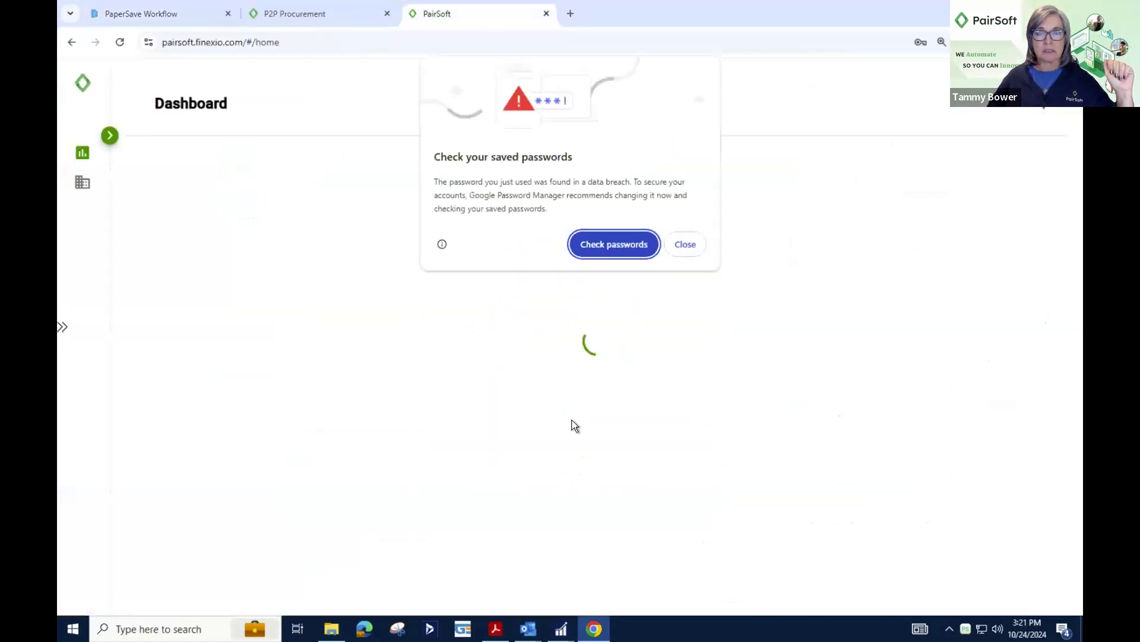
left_click(693, 244)
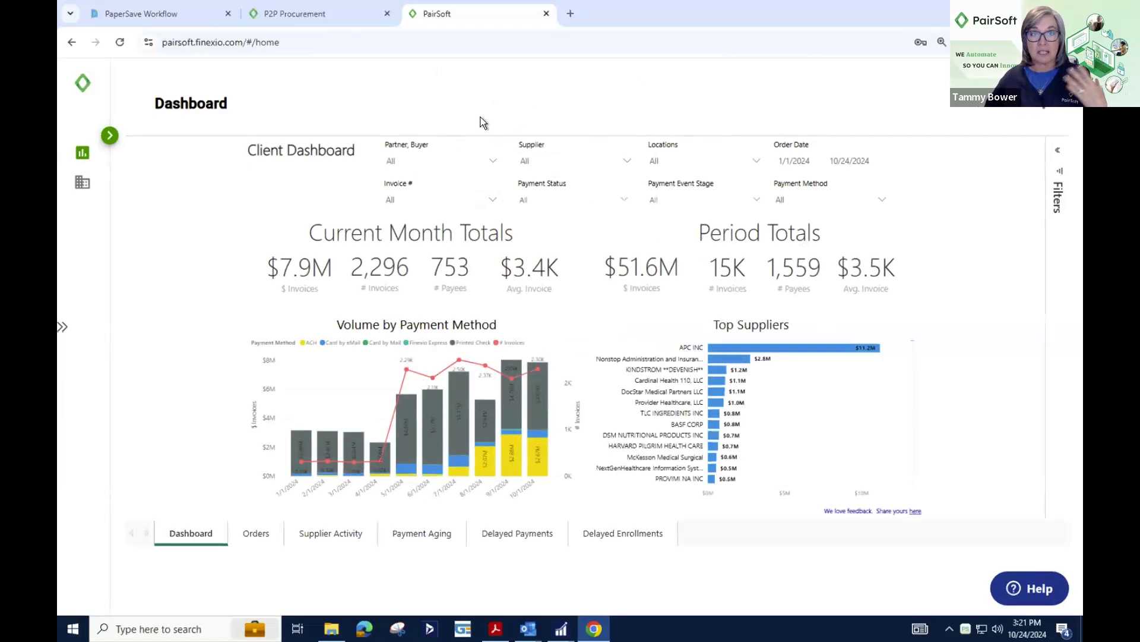
View the payment details of the first printed-check order in the Orders report, and show the Payment Aging report
left_click(256, 534)
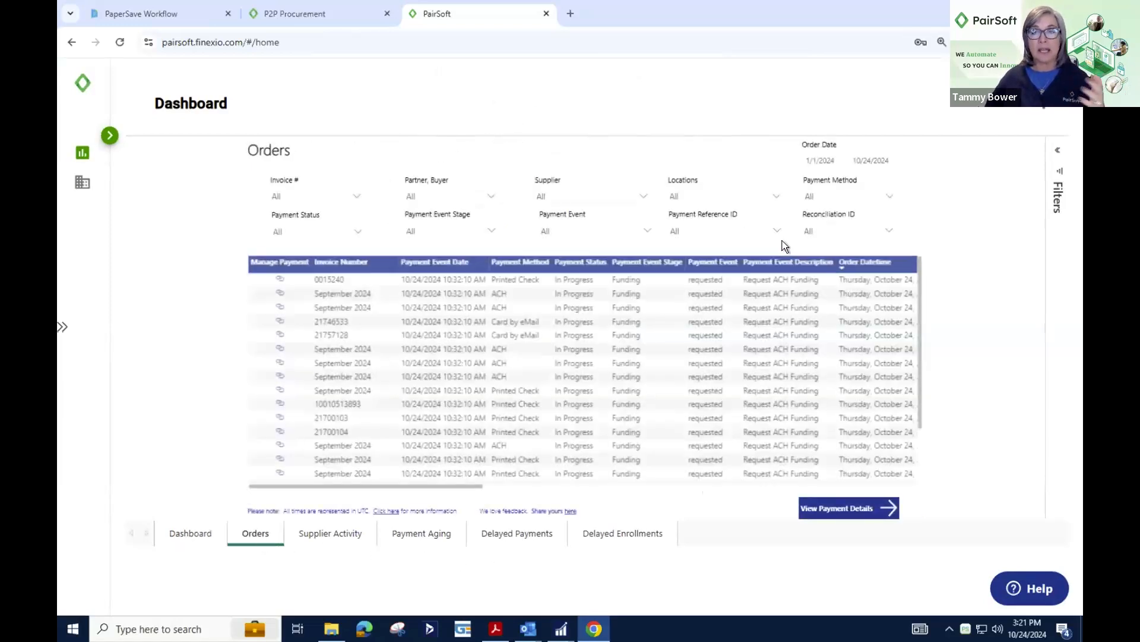
left_click(491, 279)
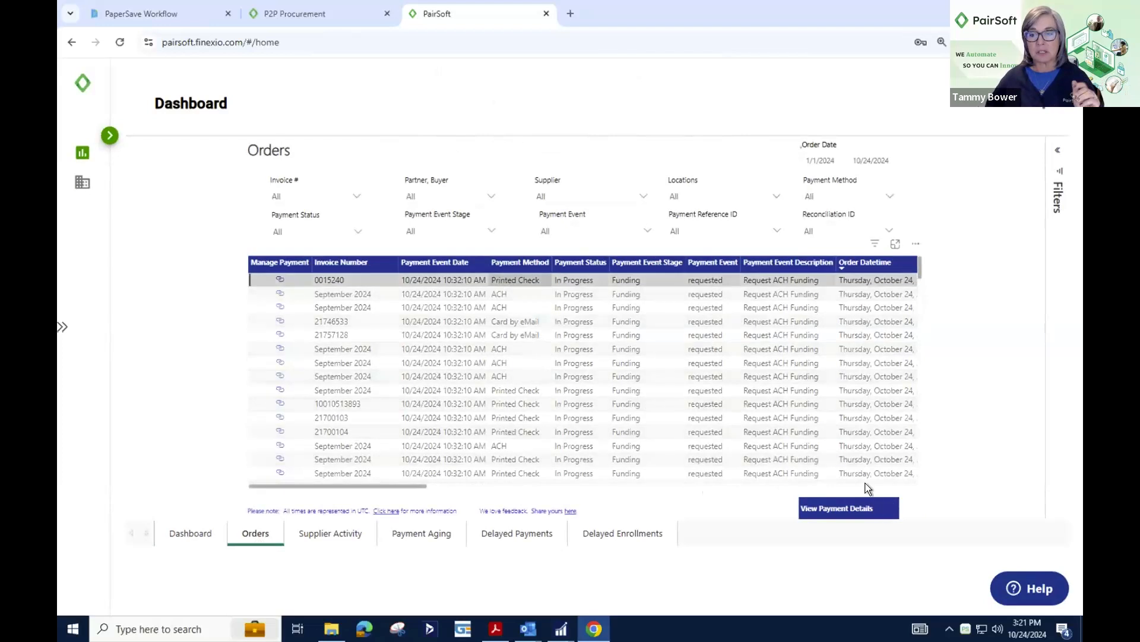
left_click(853, 512)
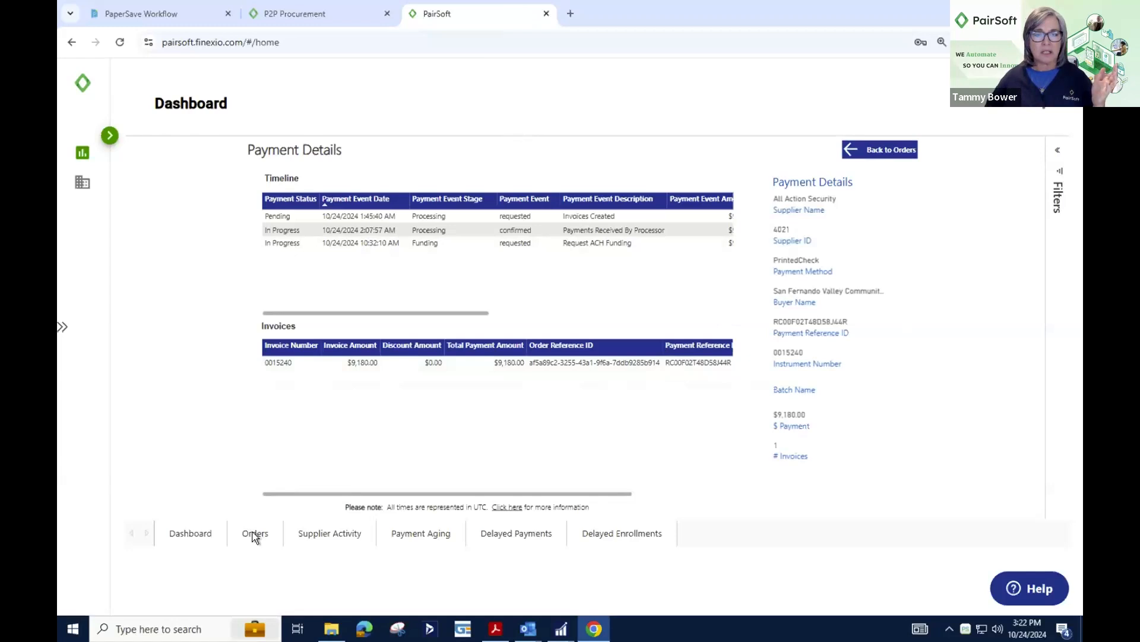
left_click(430, 536)
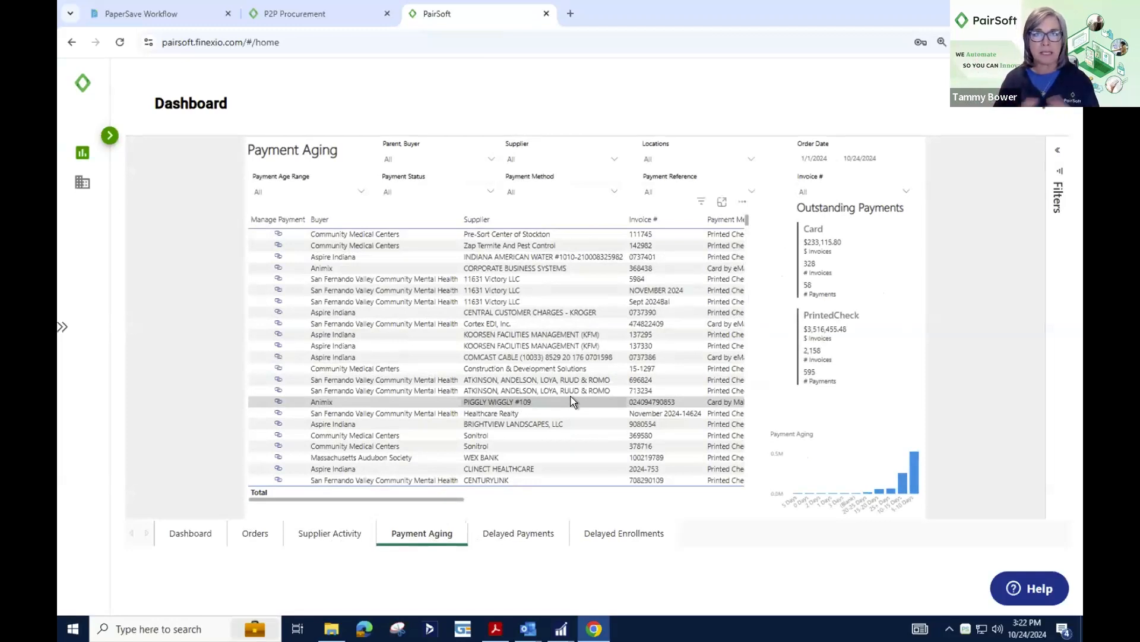
Show the P2P Procurement catalog page, then return to PaperSave and close invoice 42836 to the Completed list
left_click(312, 13)
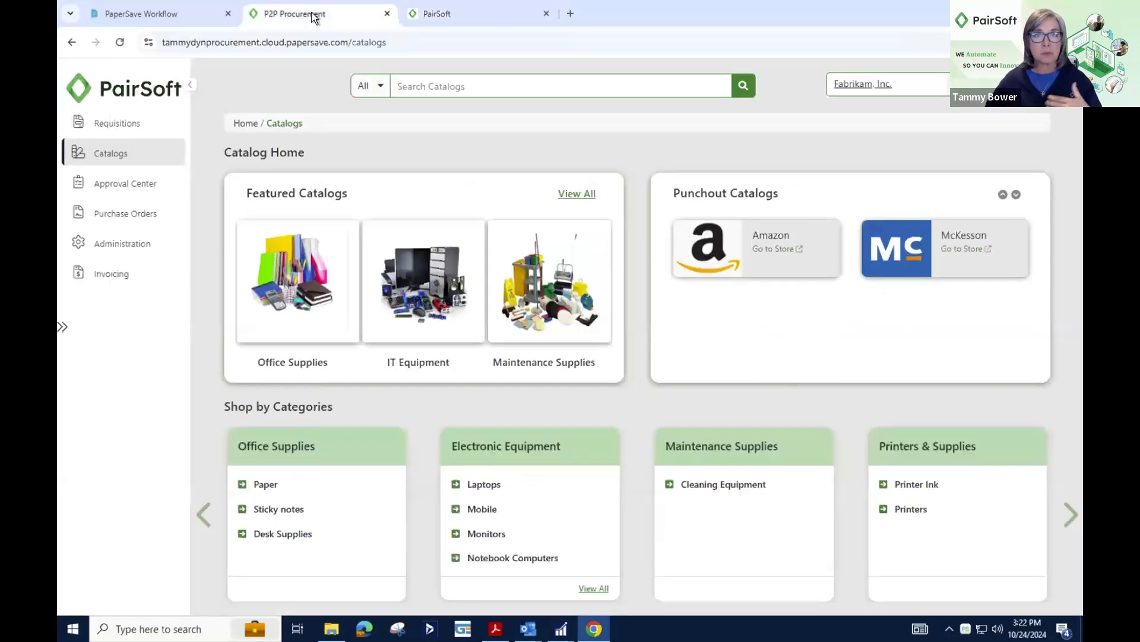
left_click(175, 17)
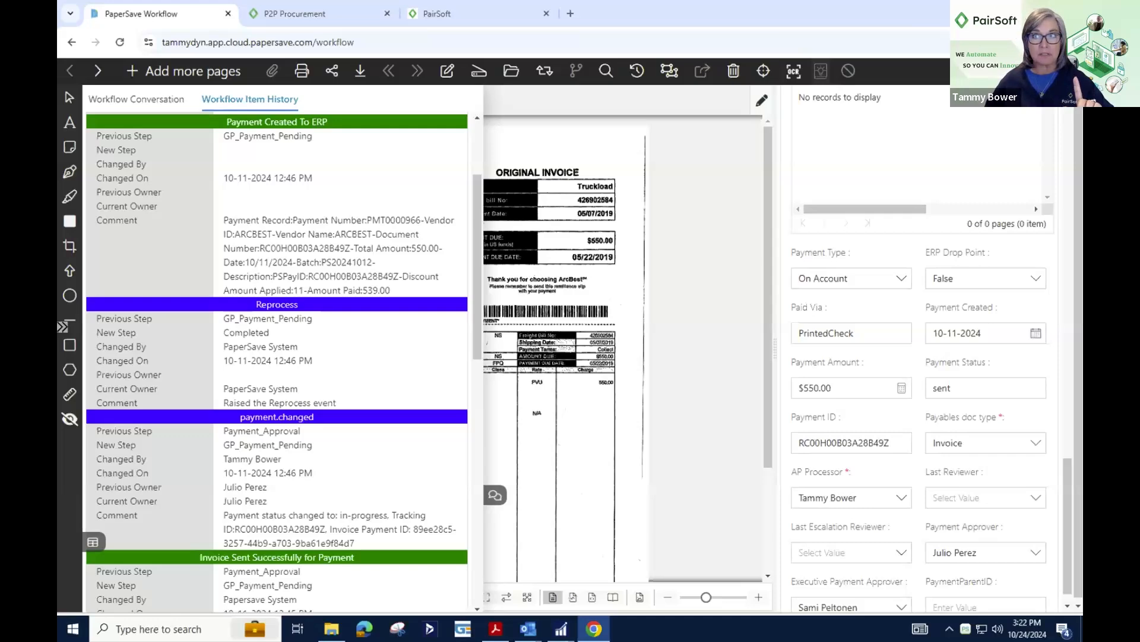
left_click(70, 71)
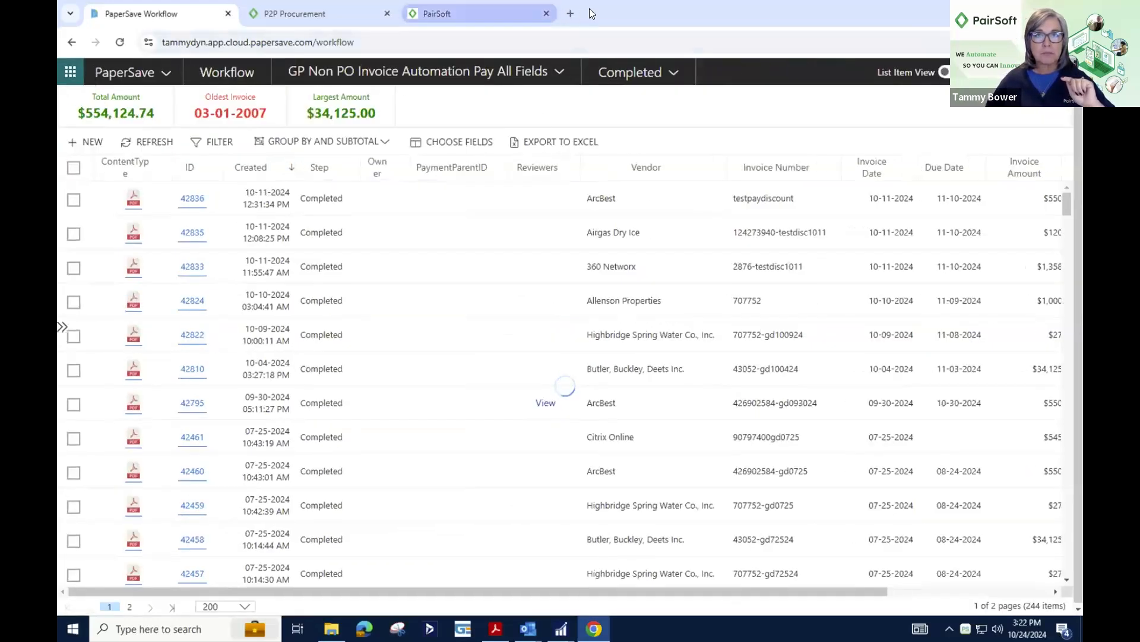
Open Dynamics 365 Business Central in a new browser tab and show the purchase invoices list
left_click(570, 13)
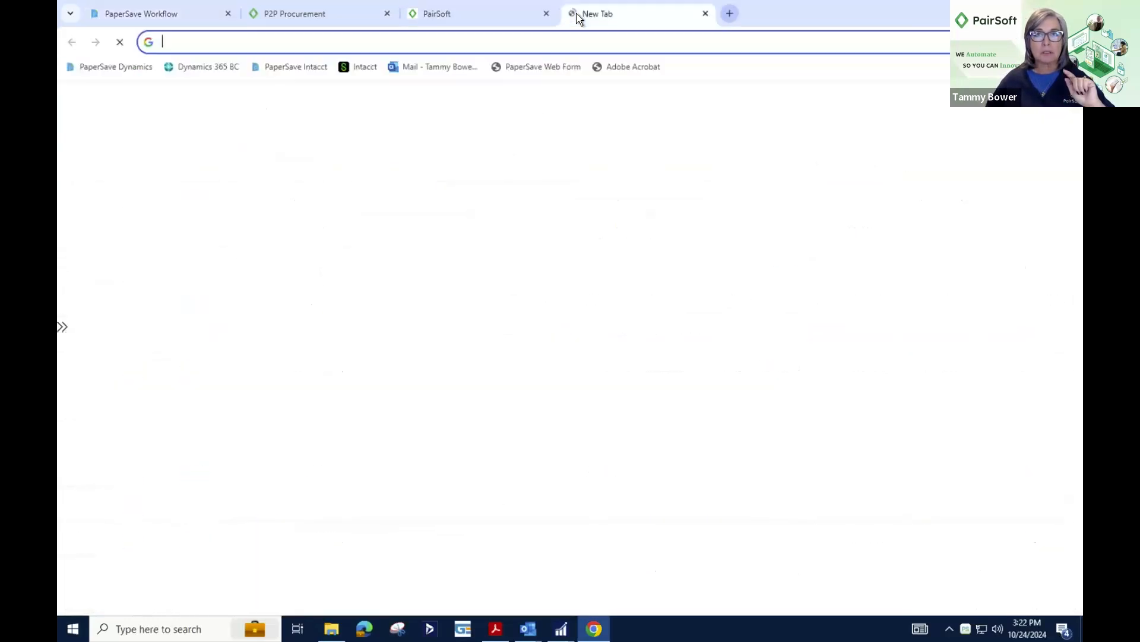
left_click(223, 69)
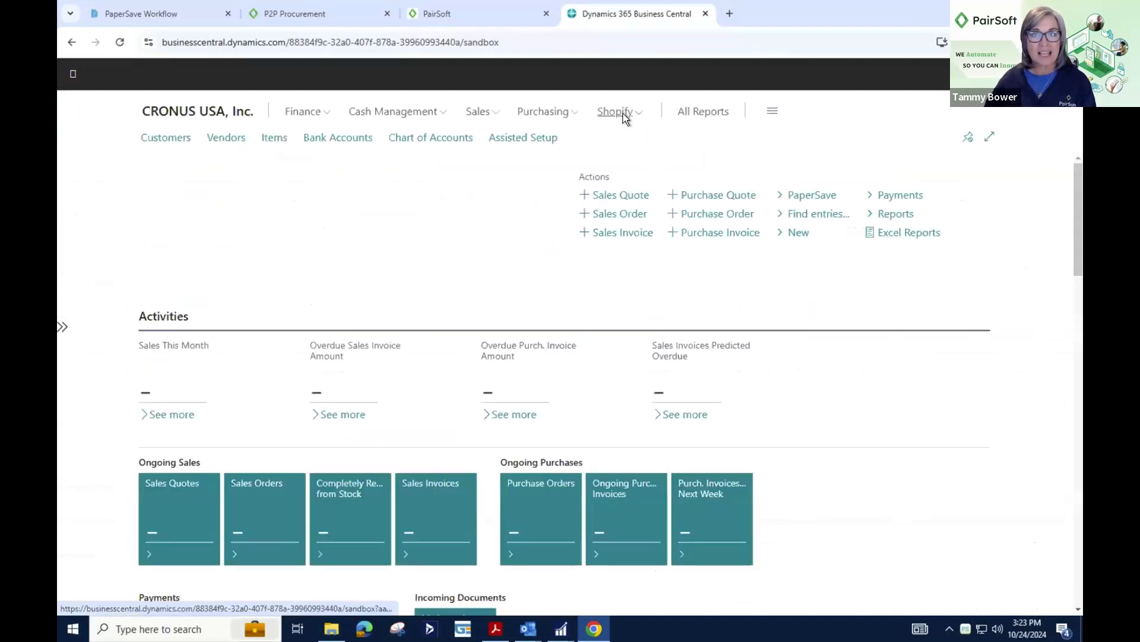
left_click(544, 113)
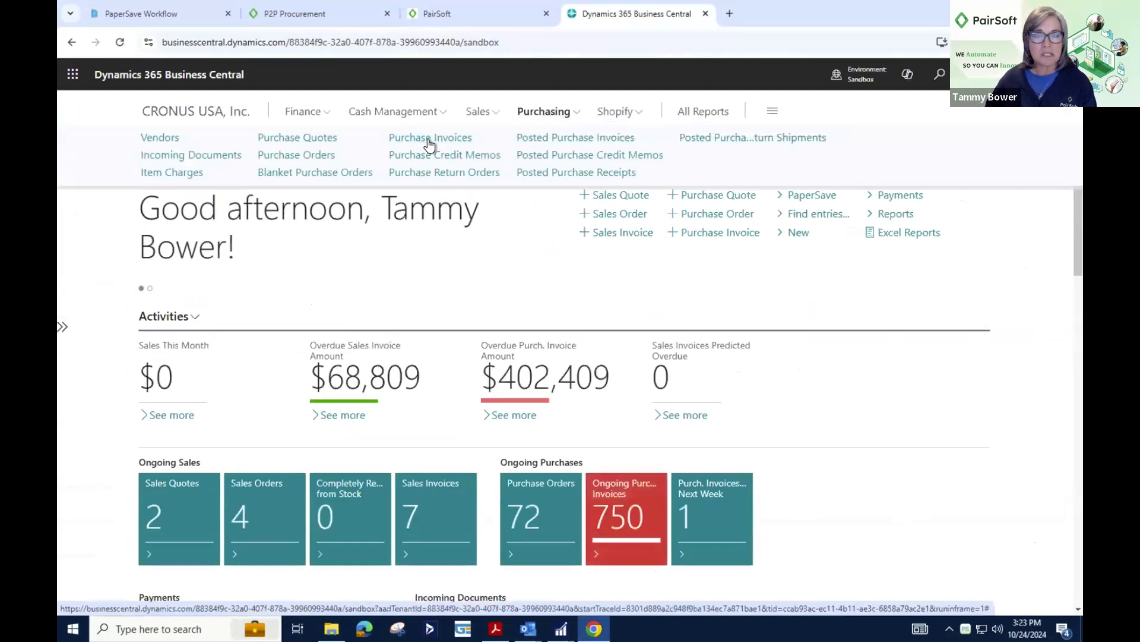
left_click(429, 141)
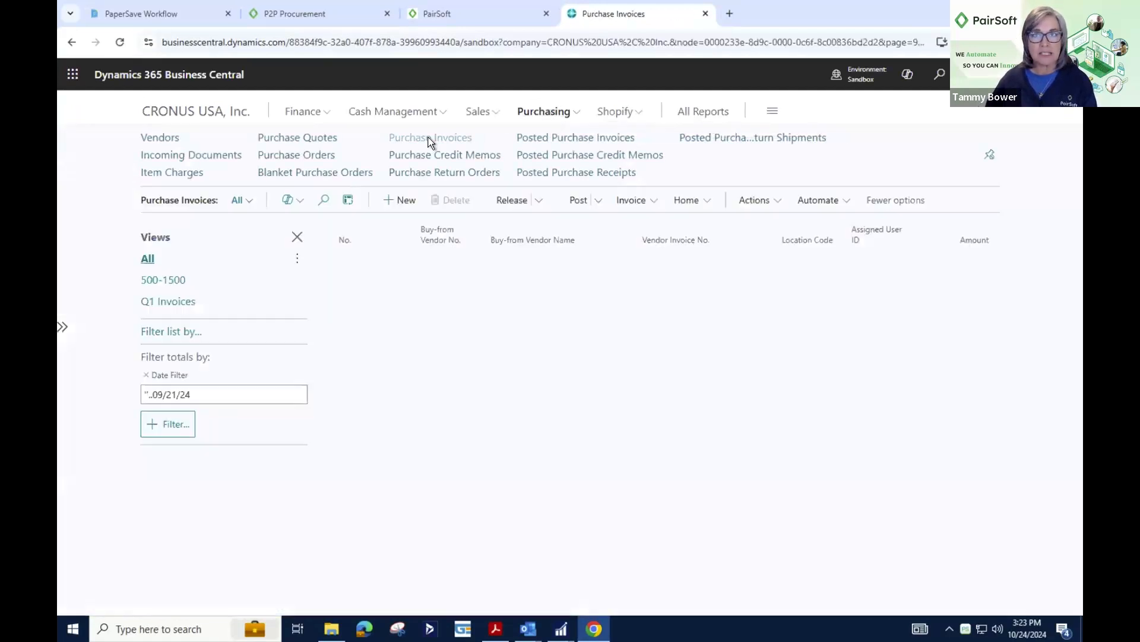
Open ArcBest purchase invoice 108372 and show its linked PaperSave document
left_click(346, 240)
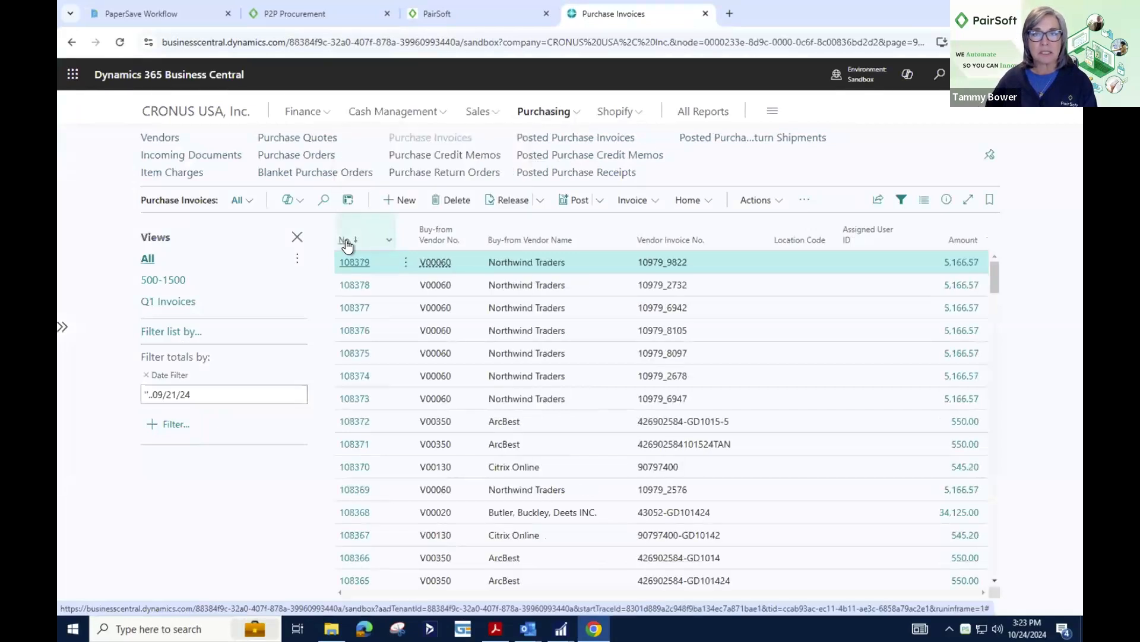
left_click(348, 422)
left_click(351, 422)
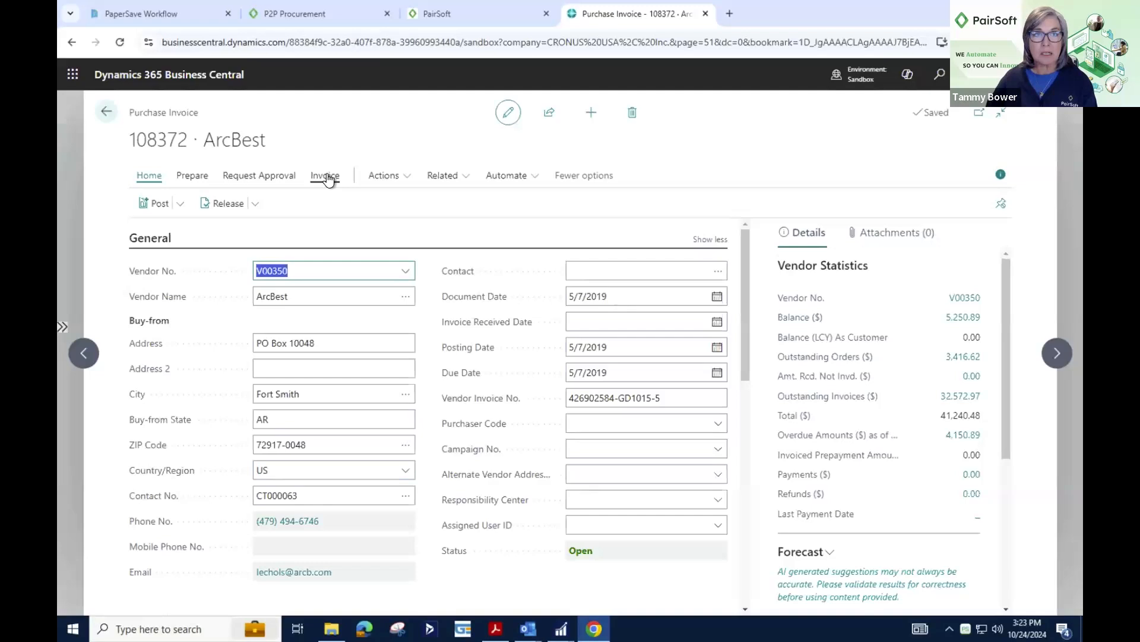
left_click(328, 178)
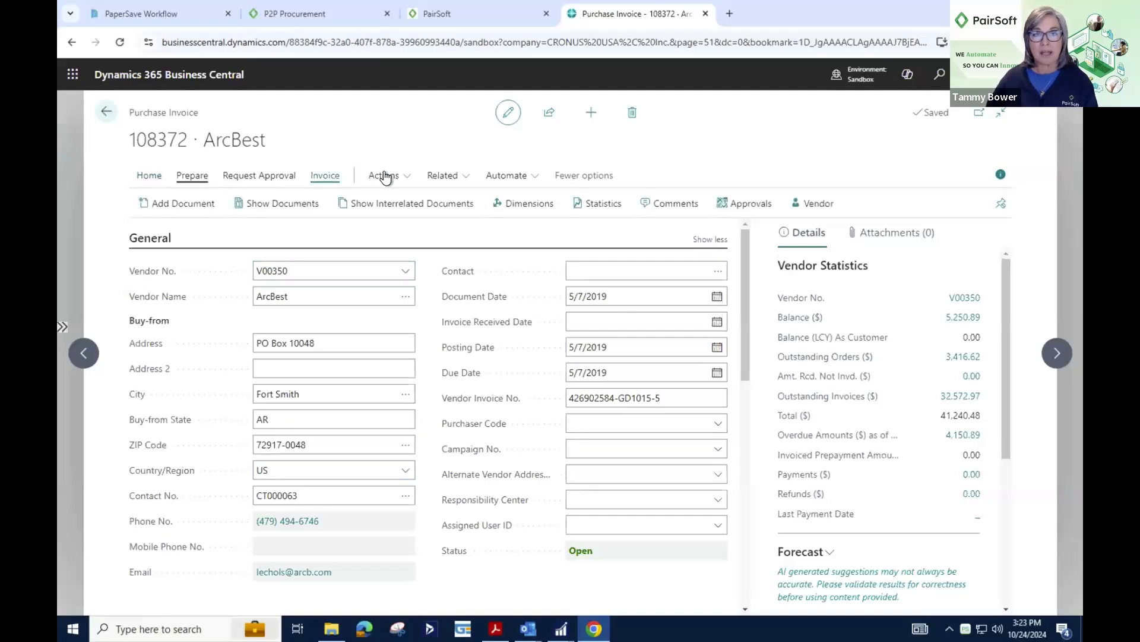
left_click(276, 204)
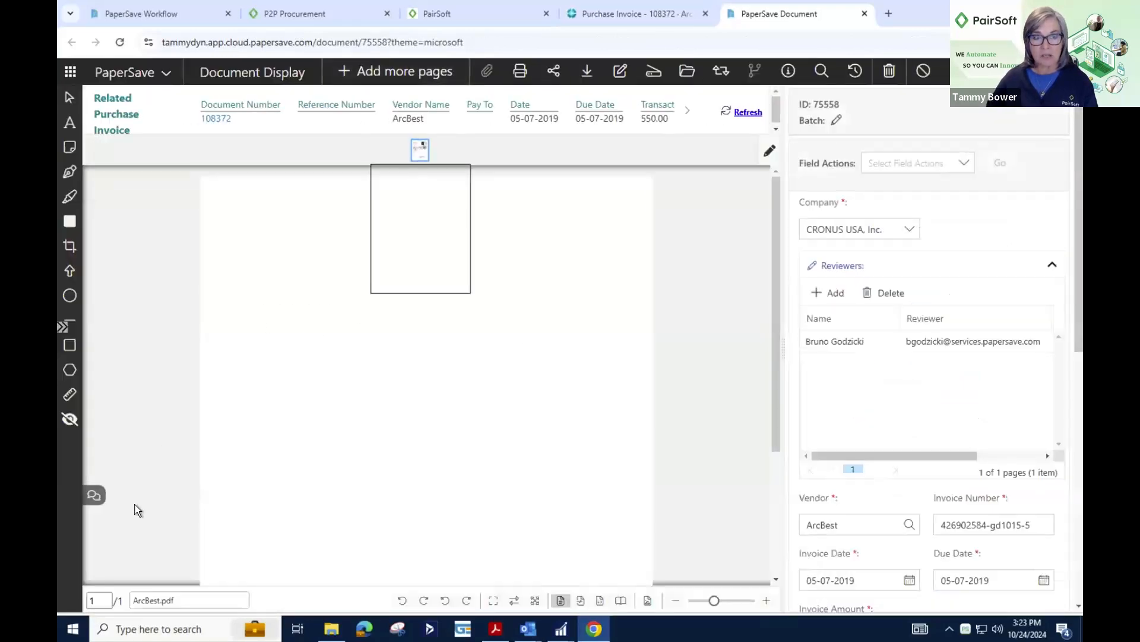
Review the ArcBest document's workflow item history from rejection to payment approval, and close the document
left_click(94, 495)
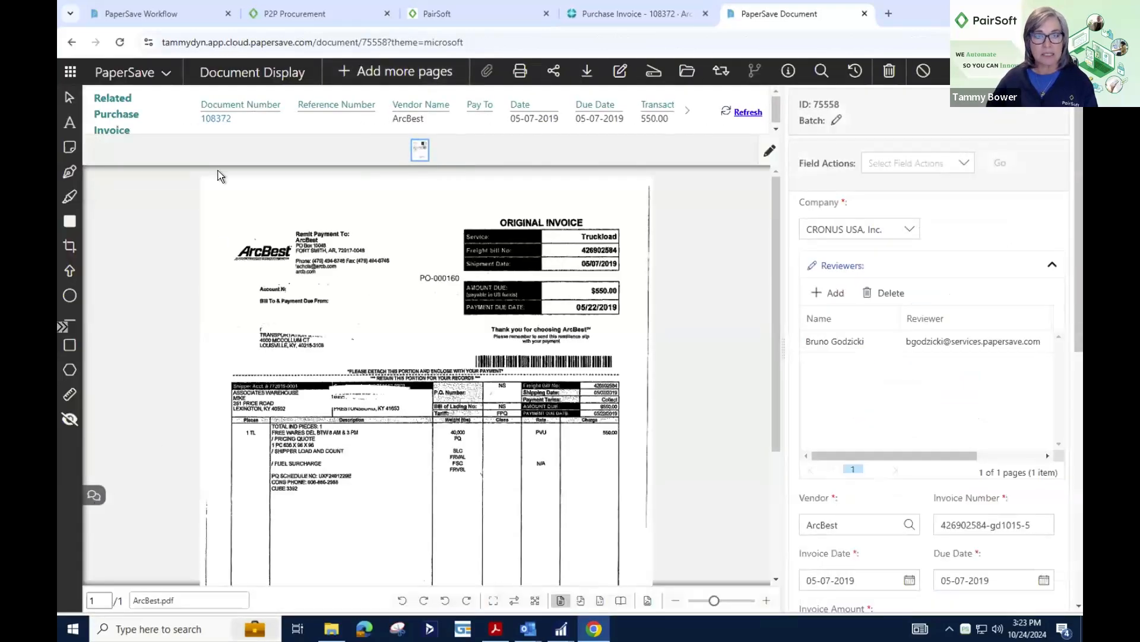
left_click(244, 100)
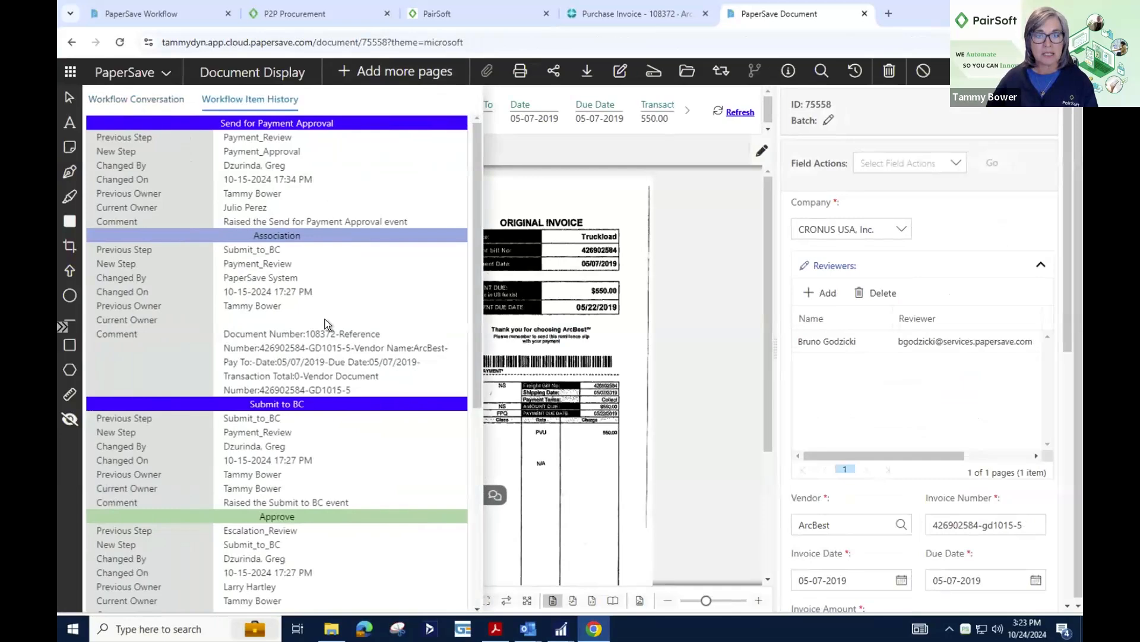
scroll(326, 321, "down", 5)
scroll(326, 319, "down", 1)
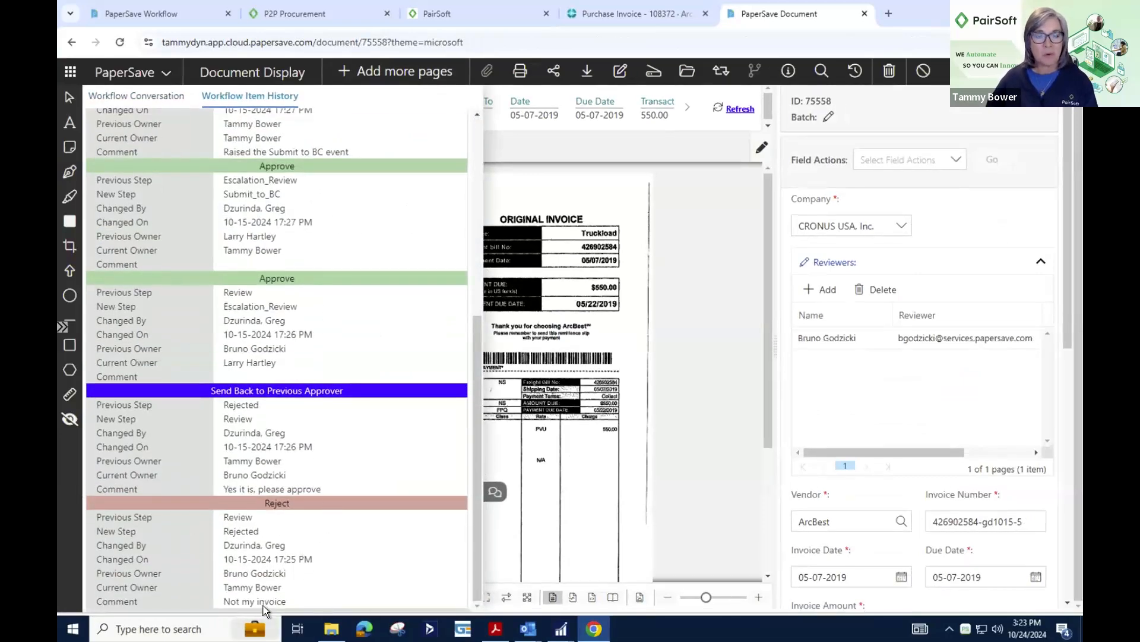
scroll(380, 441, "up", 6)
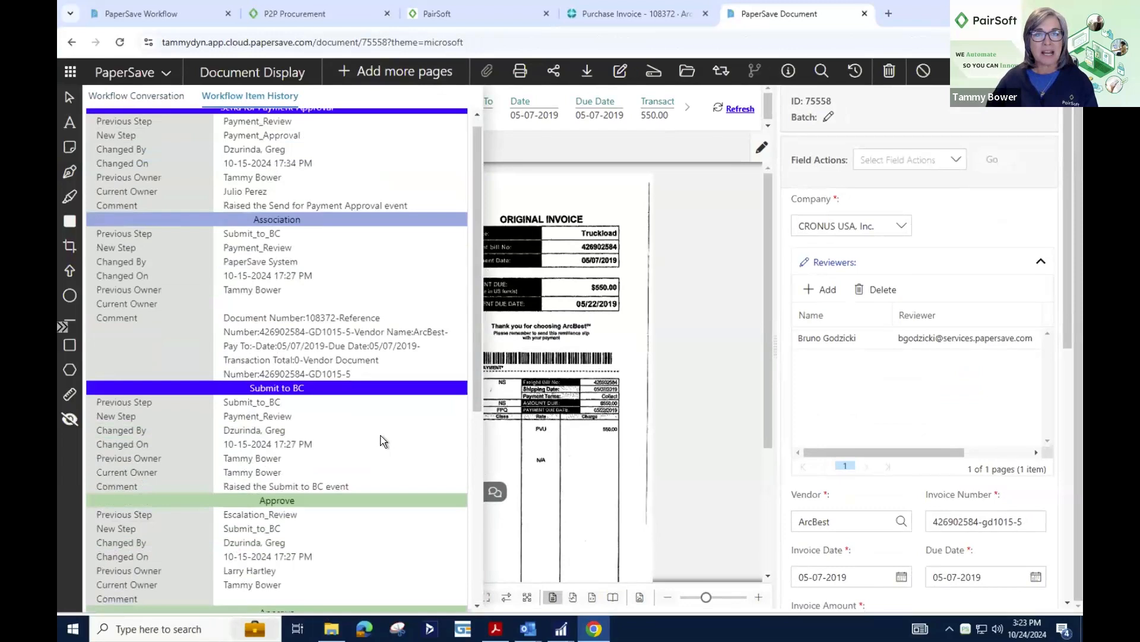
left_click(704, 249)
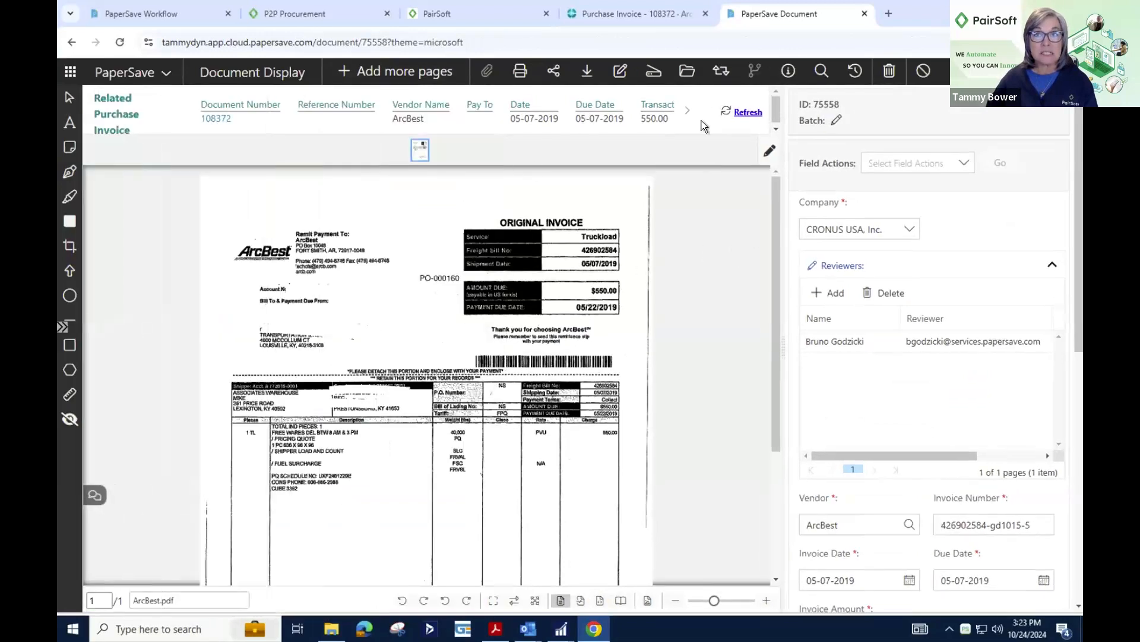
left_click(865, 14)
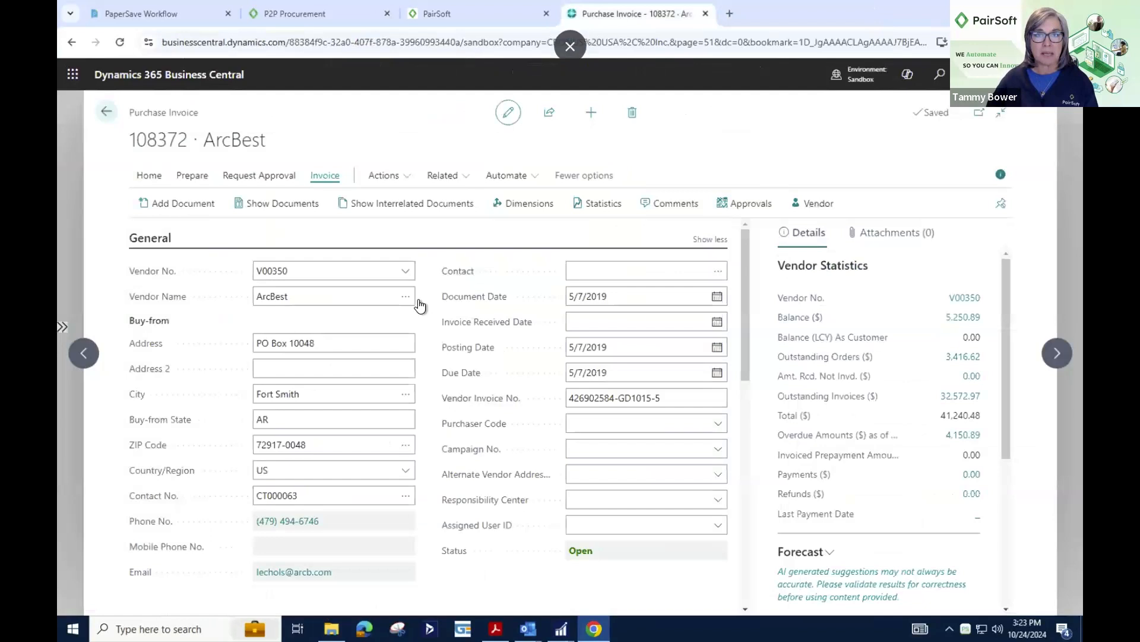
Exit purchase invoice 108372 without posting it and show the posted purchase invoices list
left_click(107, 112)
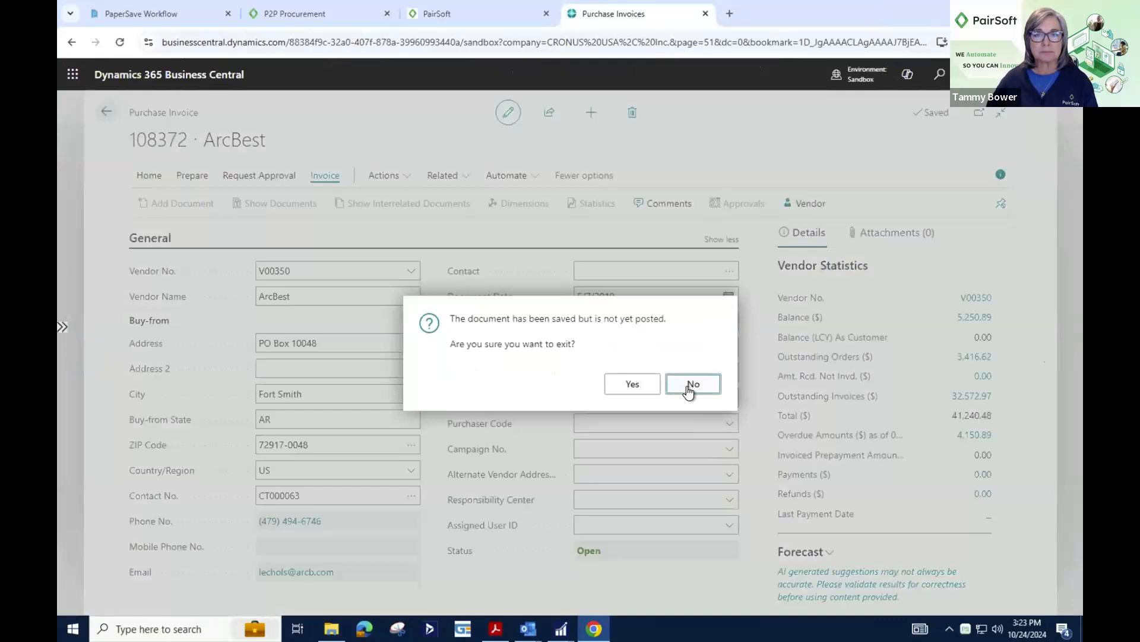
left_click(690, 389)
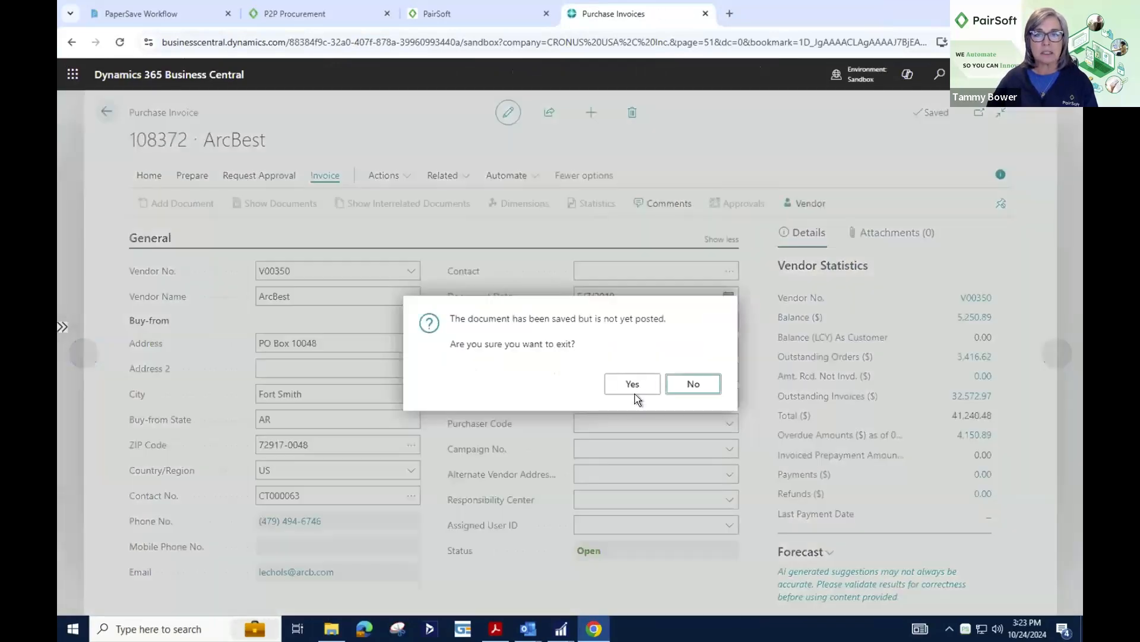
left_click(634, 387)
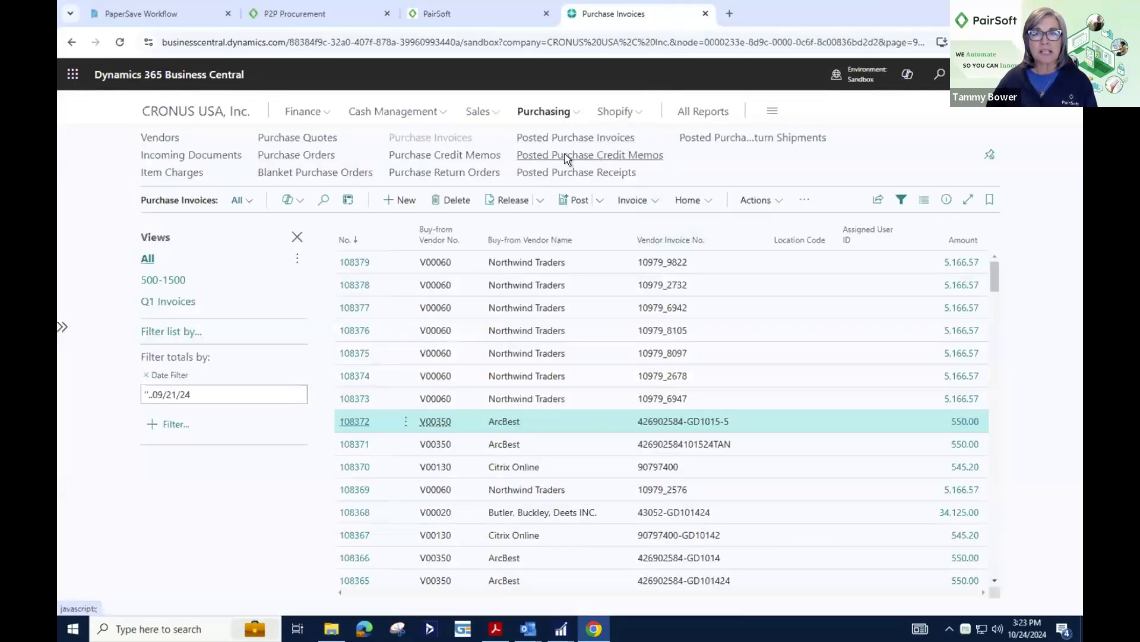
left_click(566, 158)
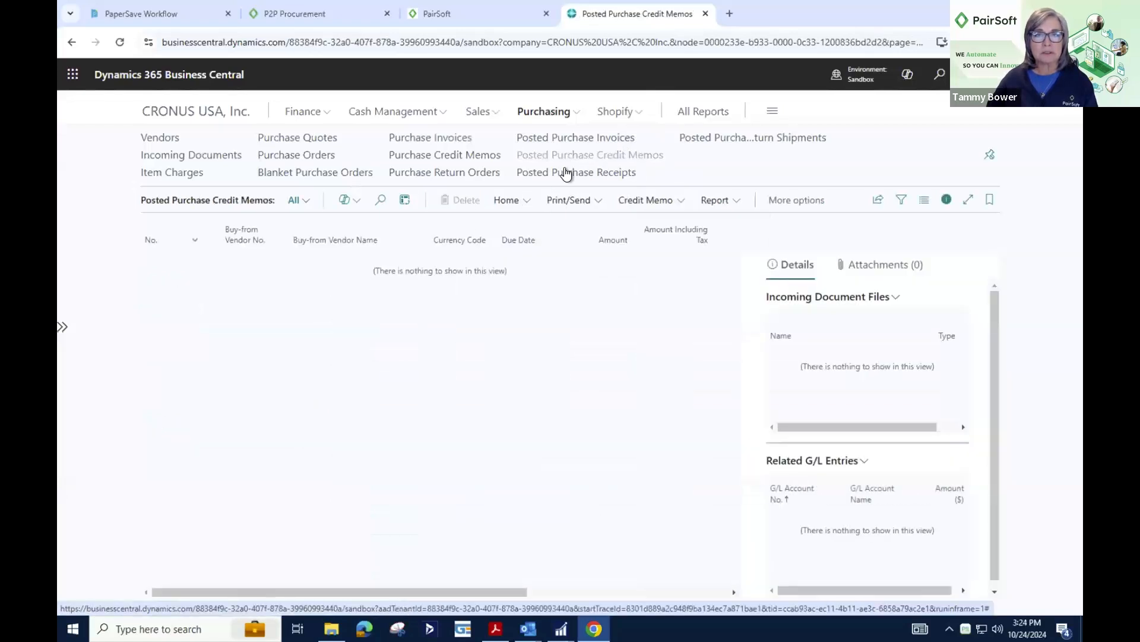
left_click(566, 143)
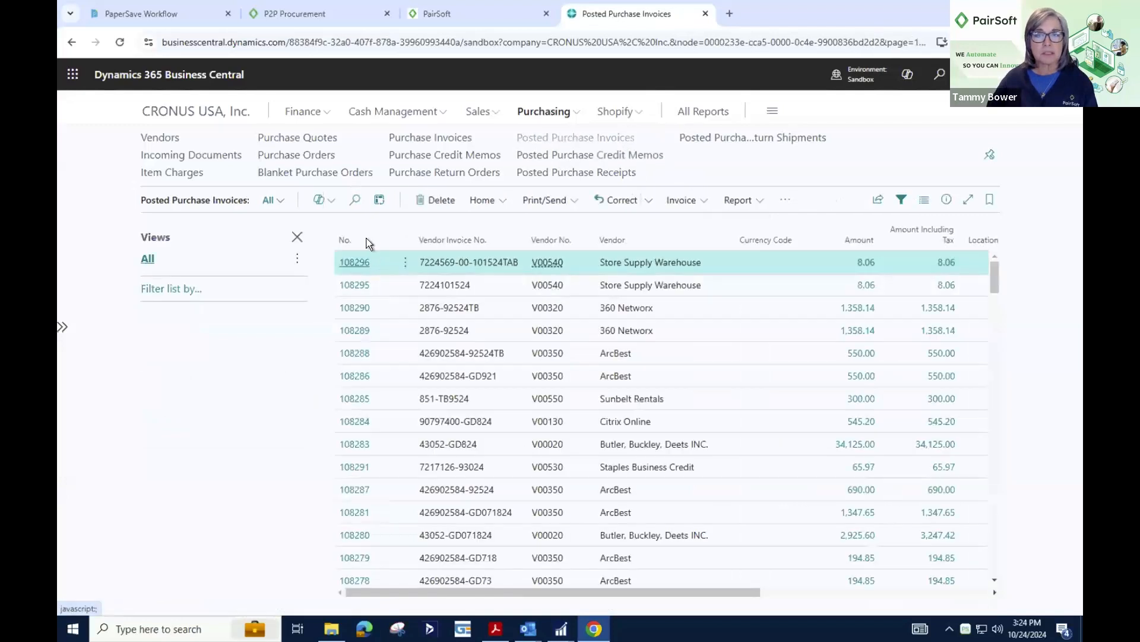
Open posted Store Supply Warehouse invoice 108296 and view Store PO.pdf among its interrelated documents
left_click(350, 263)
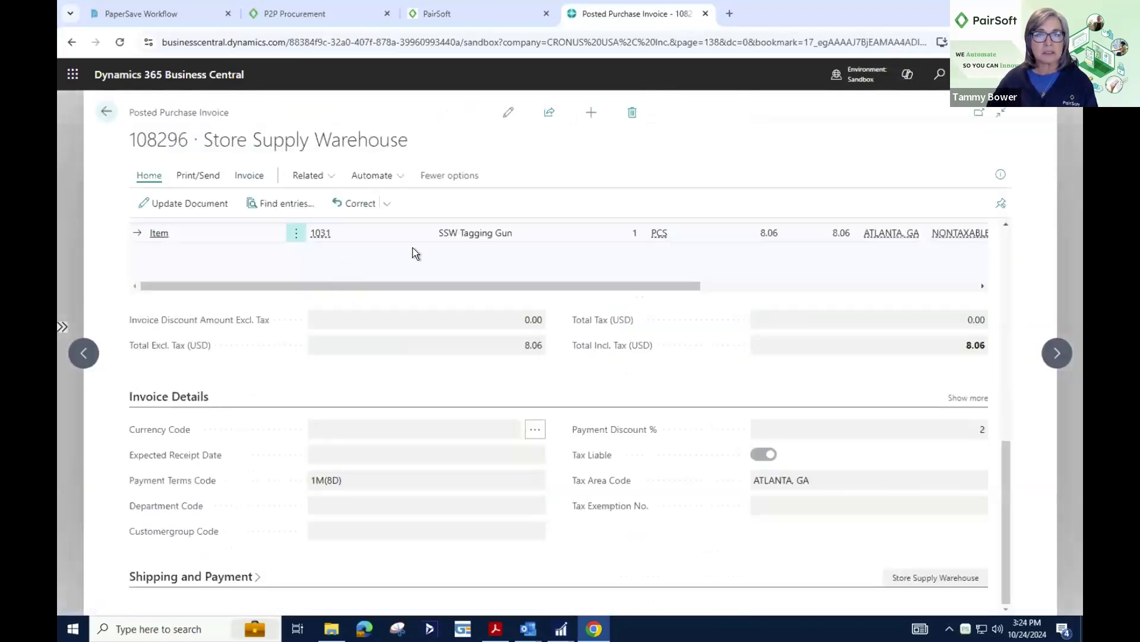
left_click(243, 177)
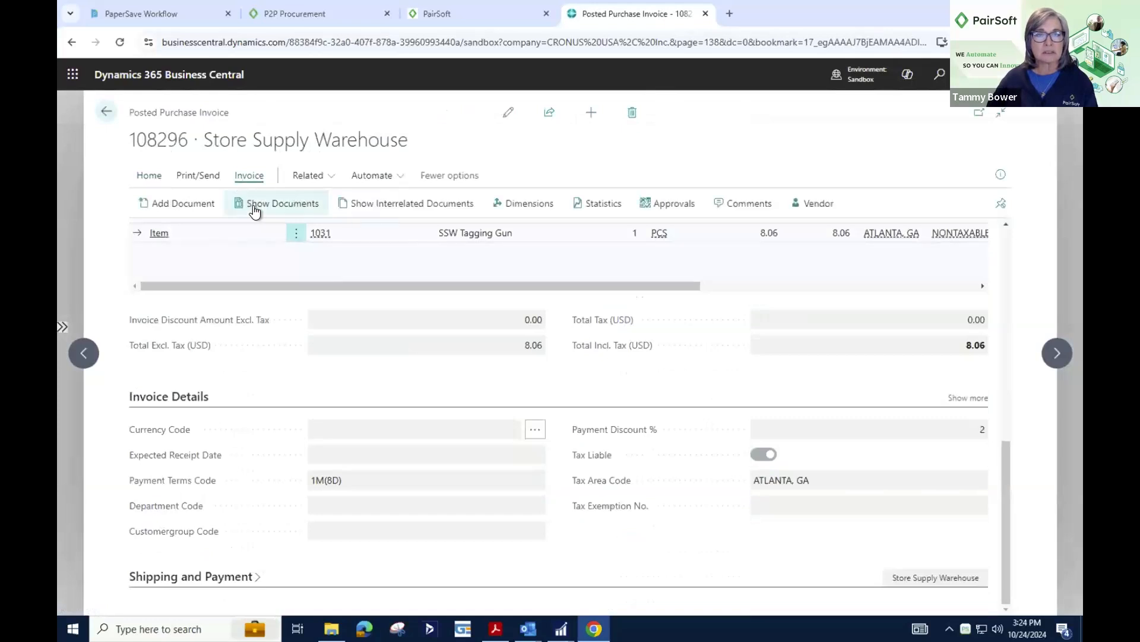
left_click(391, 204)
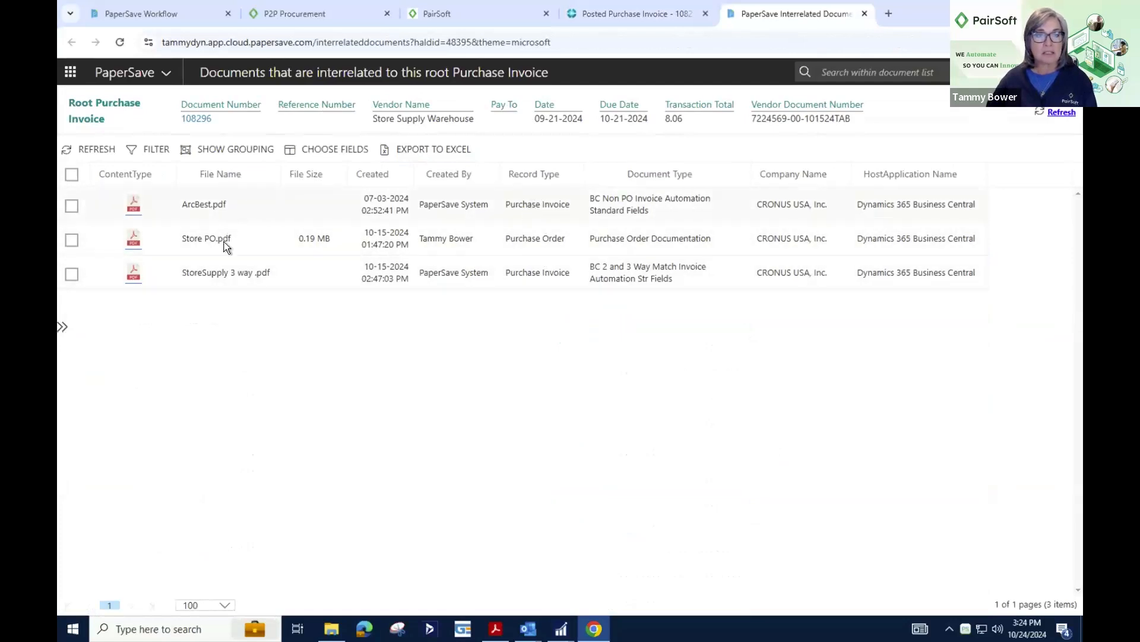
left_click(130, 244)
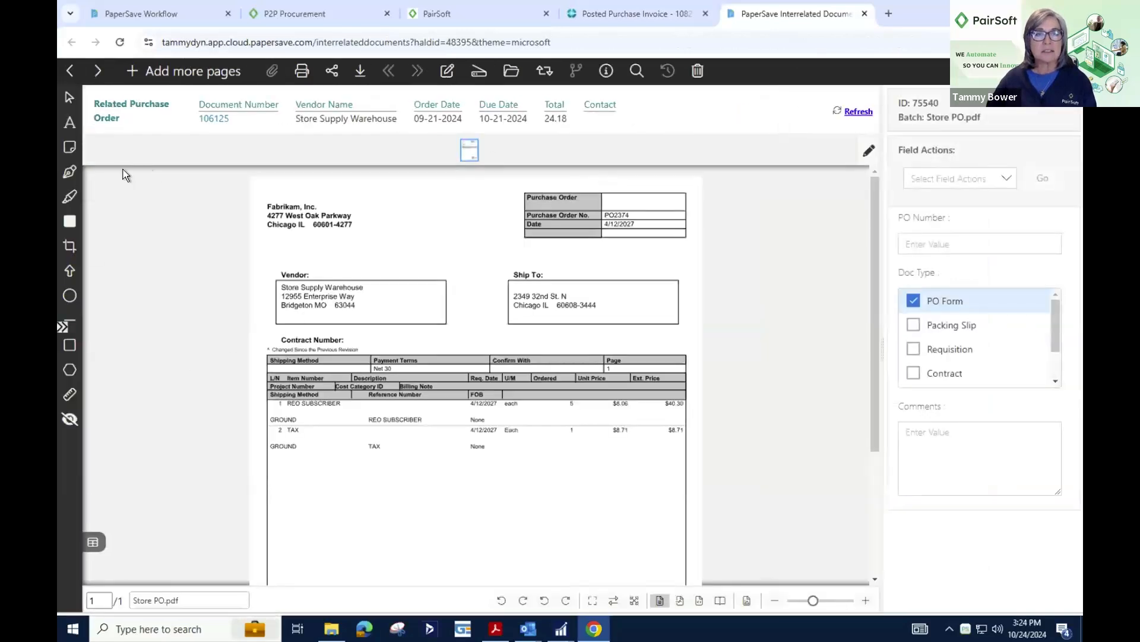
Review the StoreSupply 3 way invoice and its workflow item history, and return to the posted purchase invoices list
left_click(100, 70)
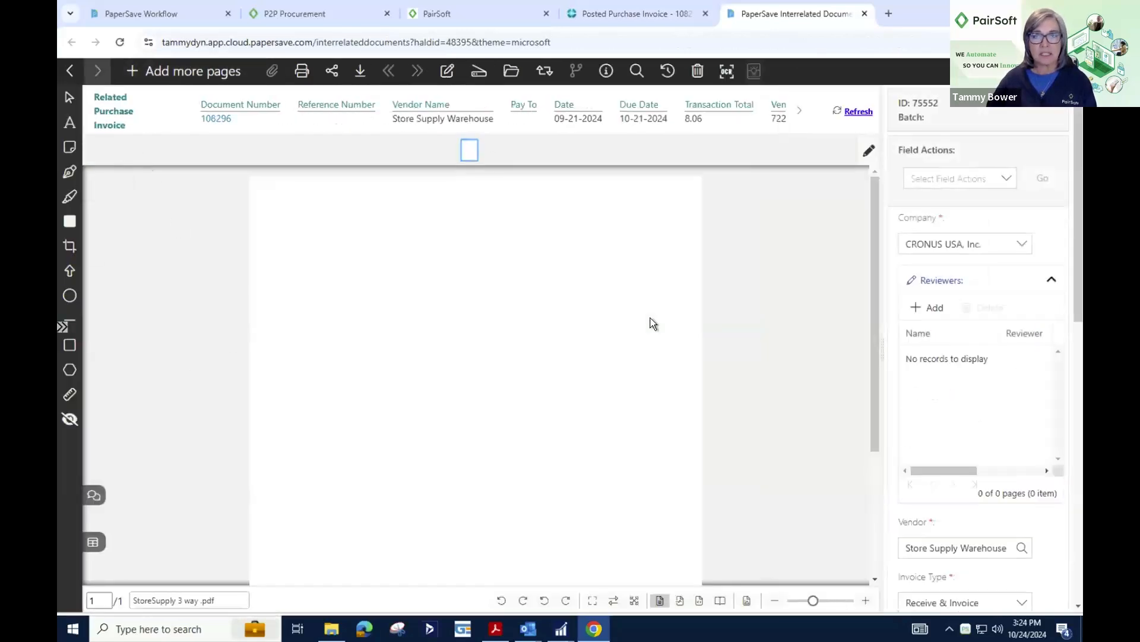
left_click(93, 495)
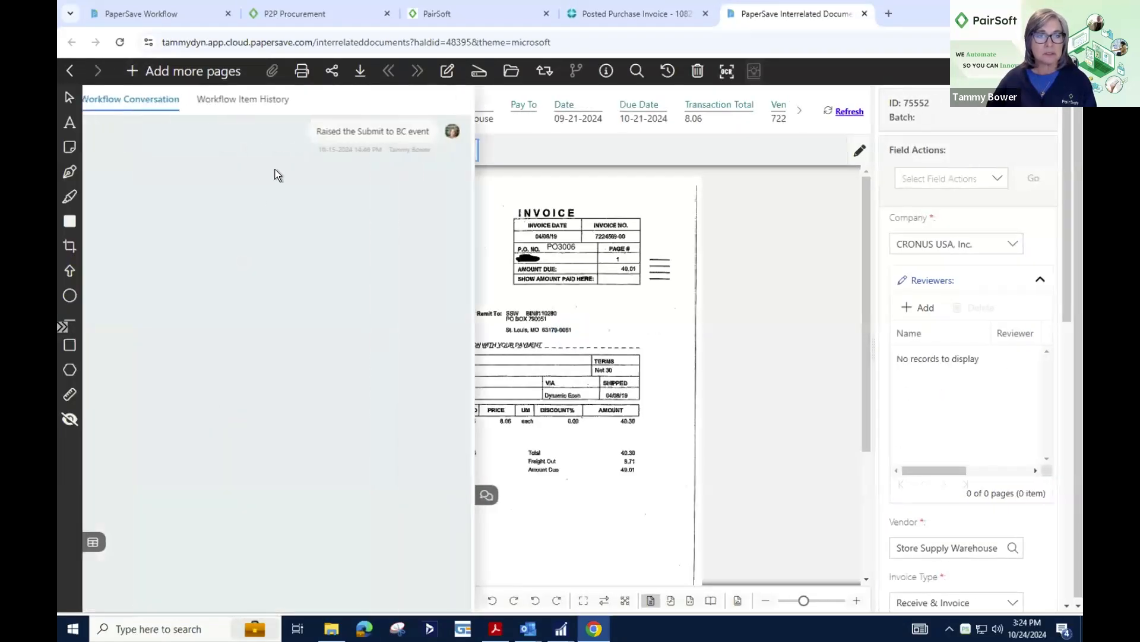
left_click(256, 104)
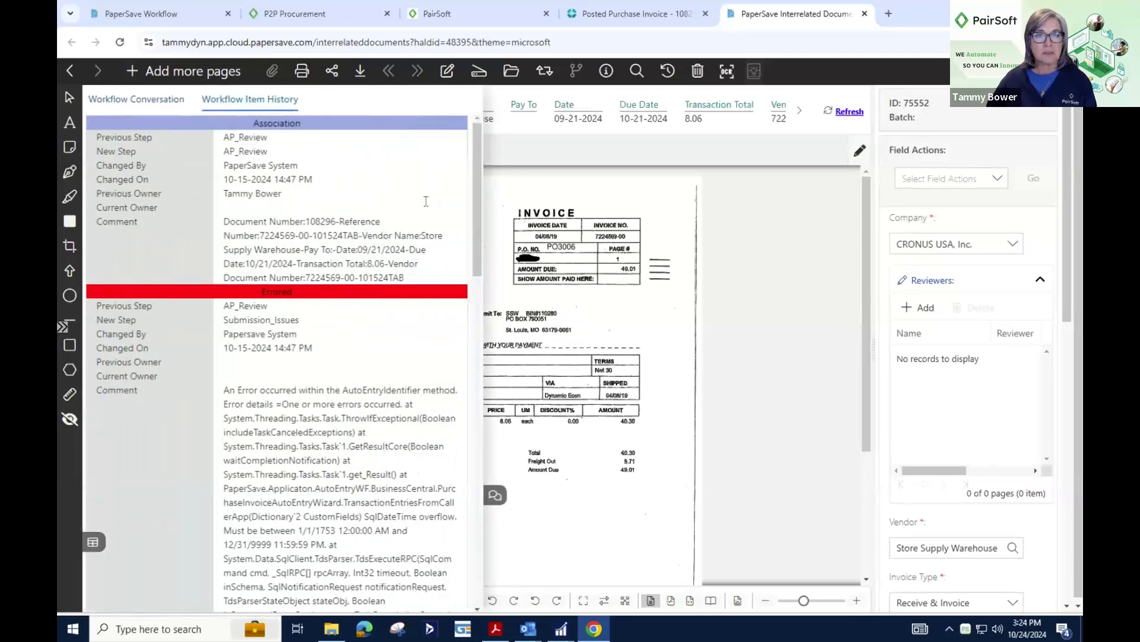
left_click(640, 232)
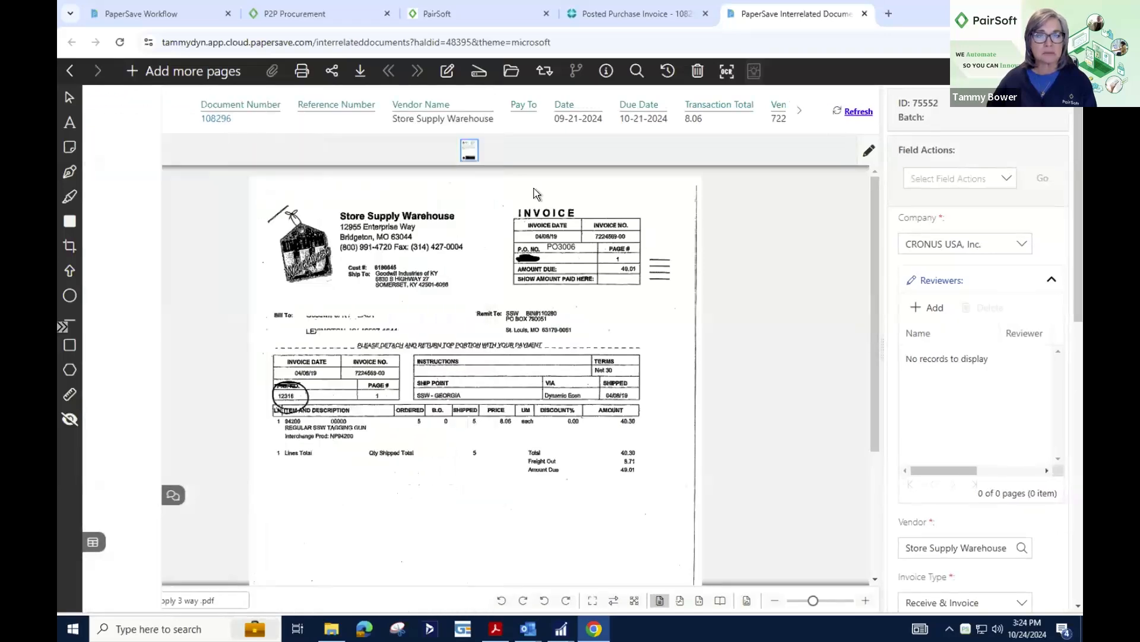
left_click(870, 13)
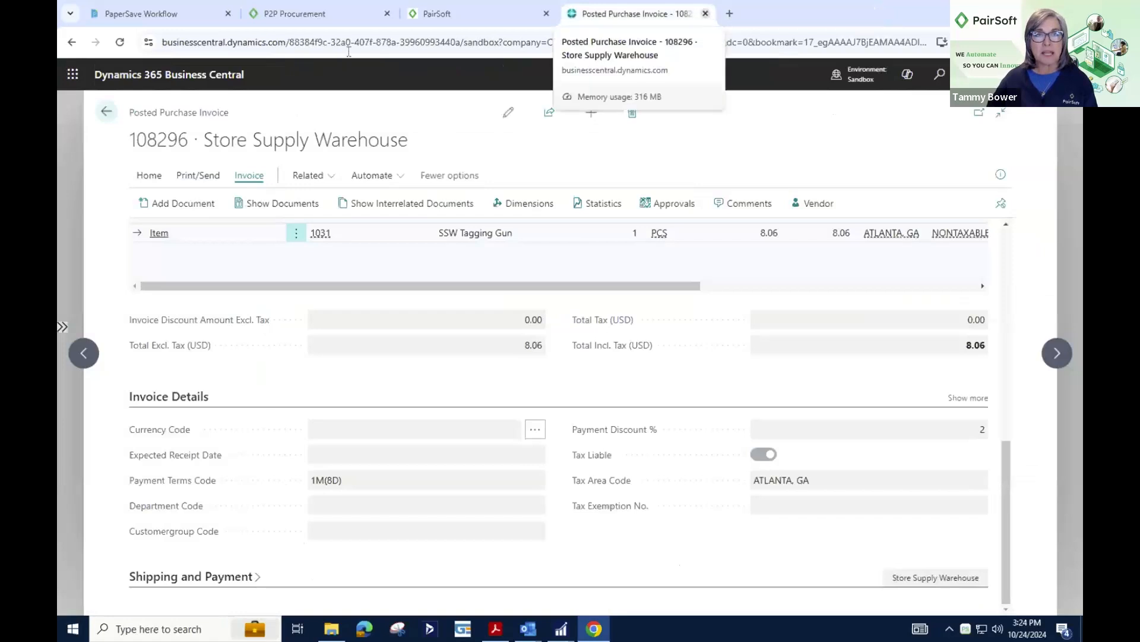
left_click(107, 113)
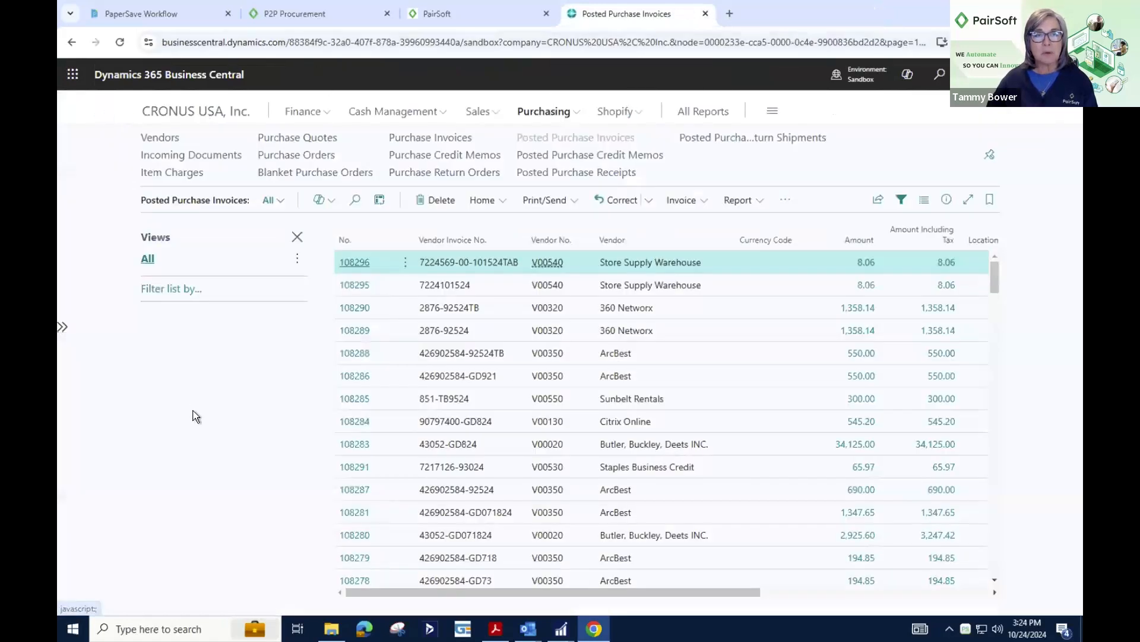
Switch back to PaperSave, reopen the workflow from its home page and show the Active Workflow Invoices Dashboard
left_click(180, 9)
left_click(70, 72)
left_click(112, 117)
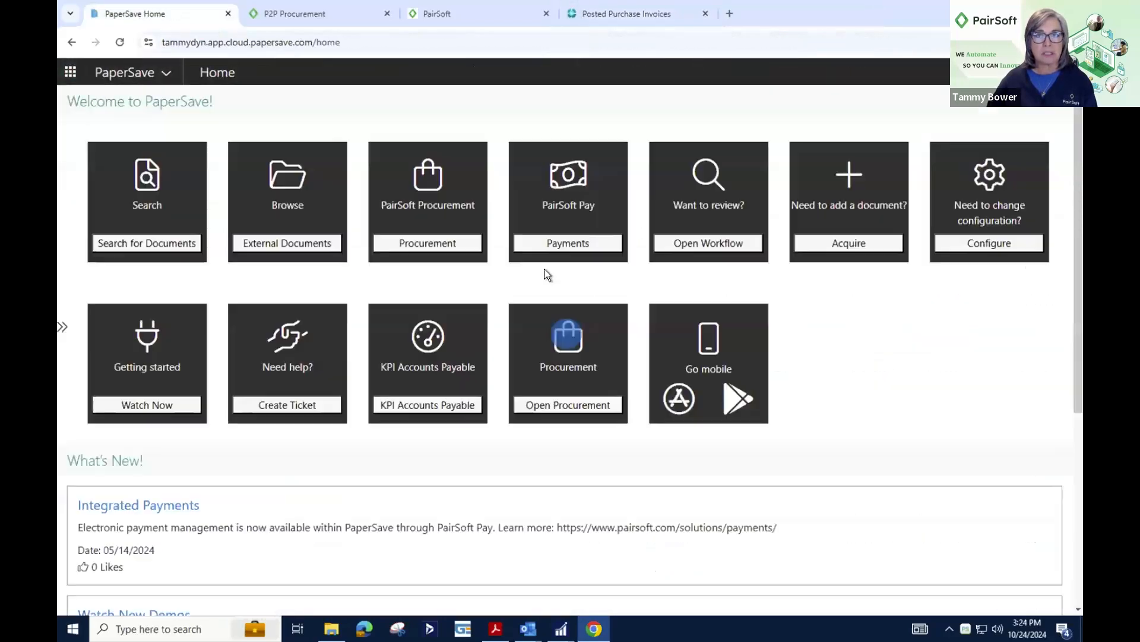
left_click(712, 245)
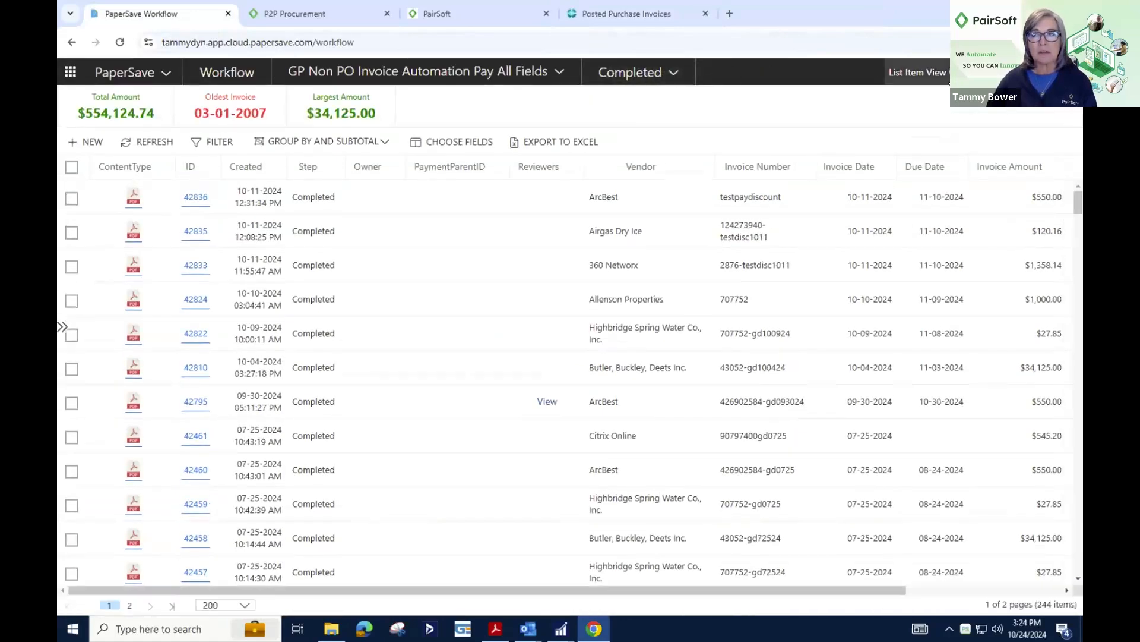
left_click(962, 72)
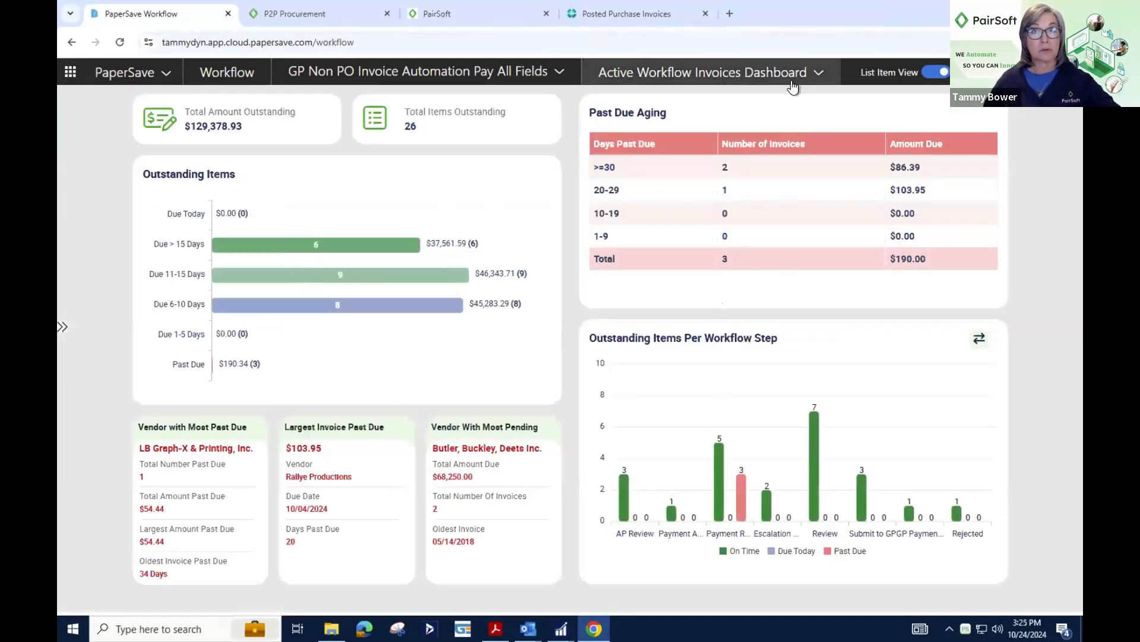
Switch to the Historical Invoice Dashboard and run it for Last Calendar Year
left_click(813, 74)
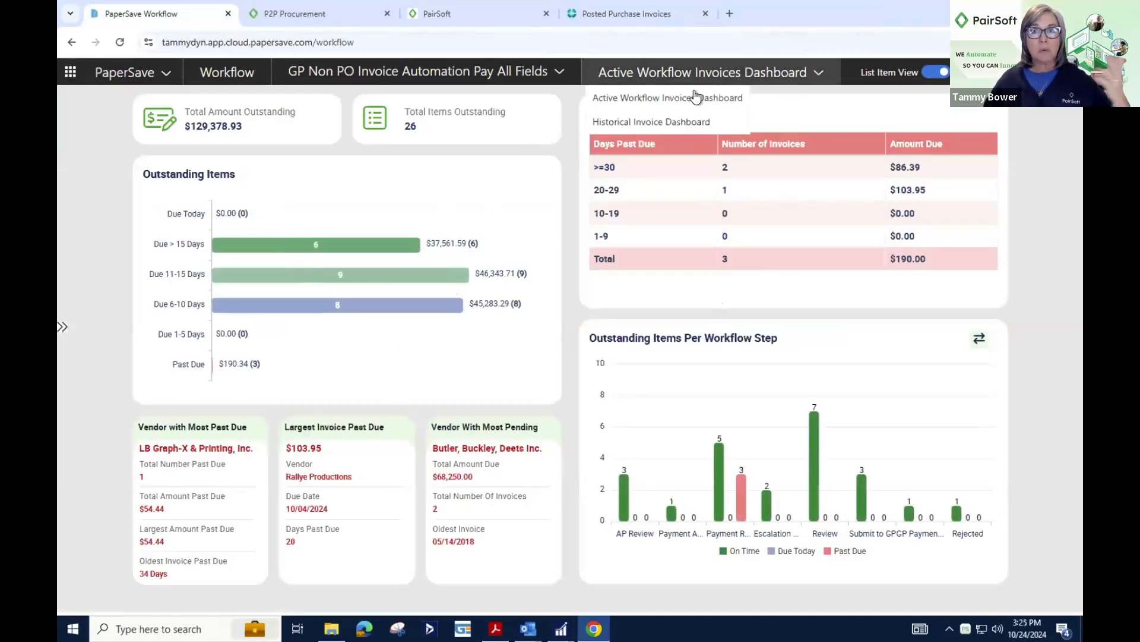
left_click(662, 120)
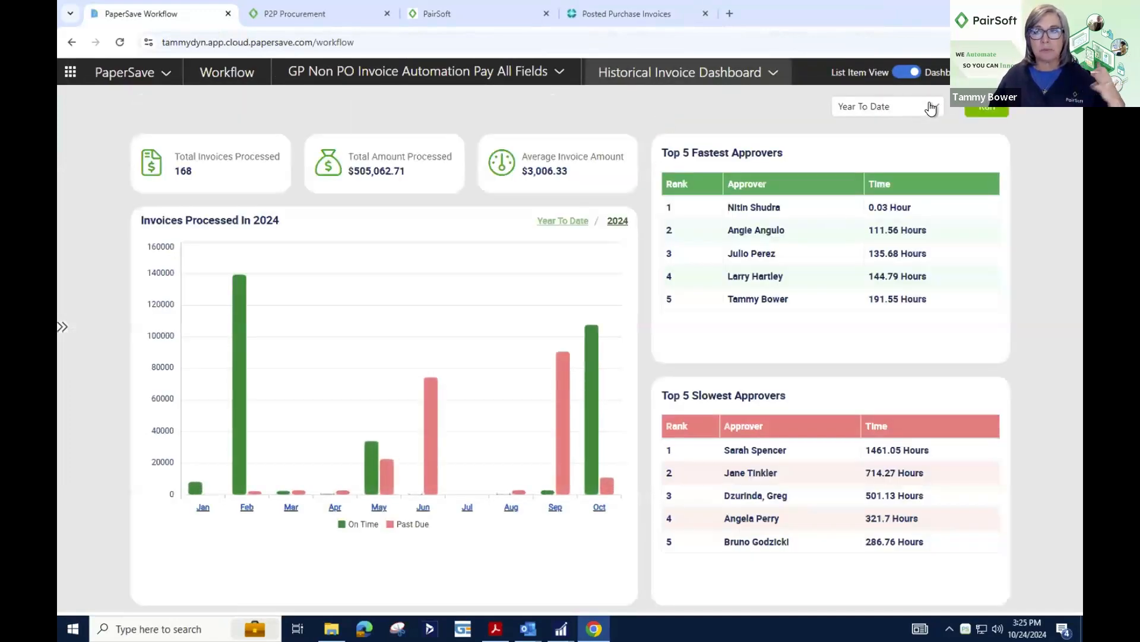
left_click(870, 108)
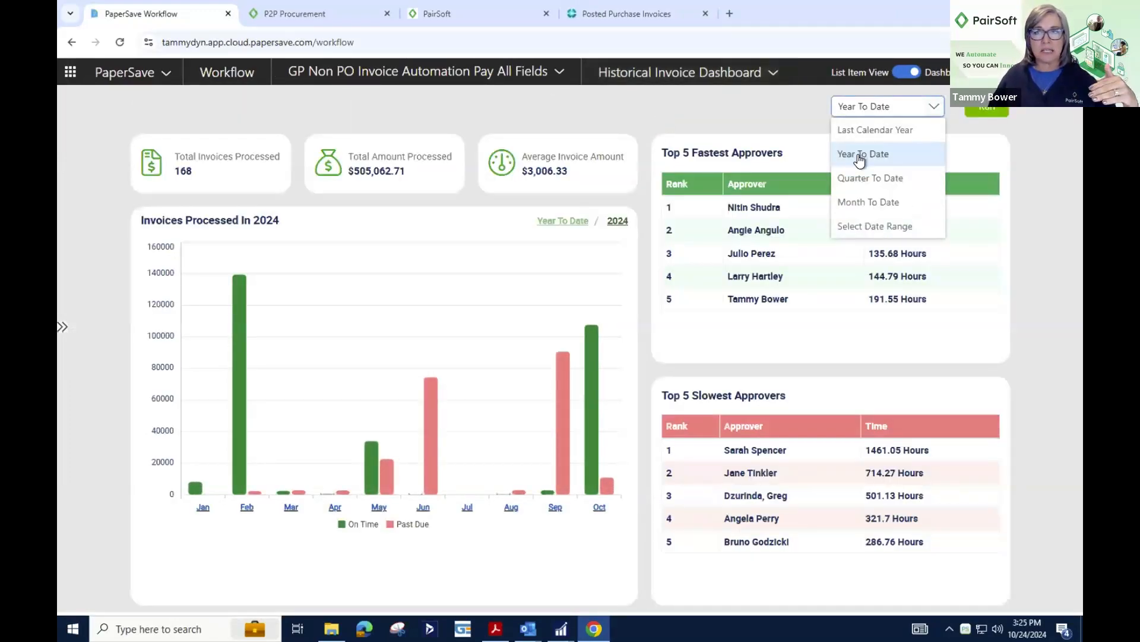
left_click(857, 129)
left_click(986, 111)
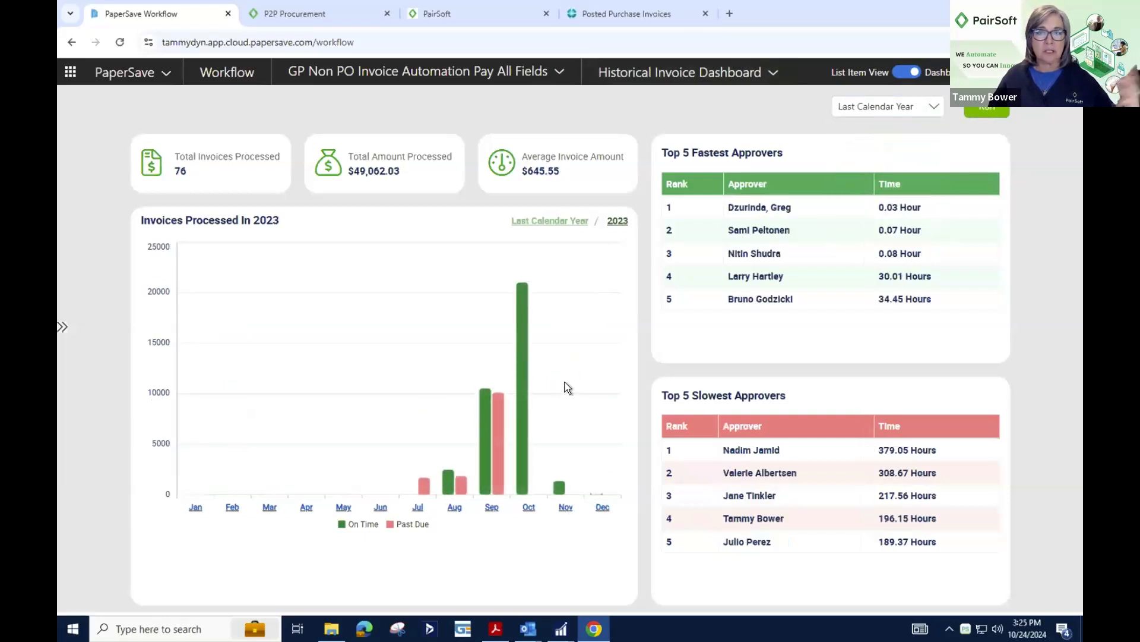
View the items behind the October on-time bar in the 2023 processed invoices chart
mouse_move(521, 339)
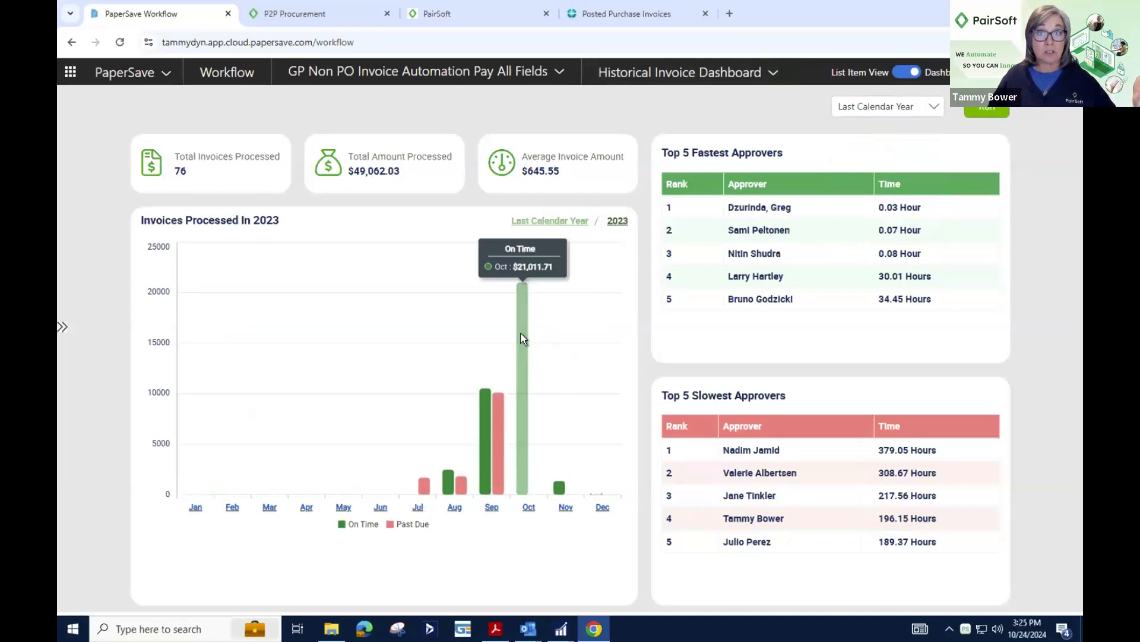
left_click(522, 338)
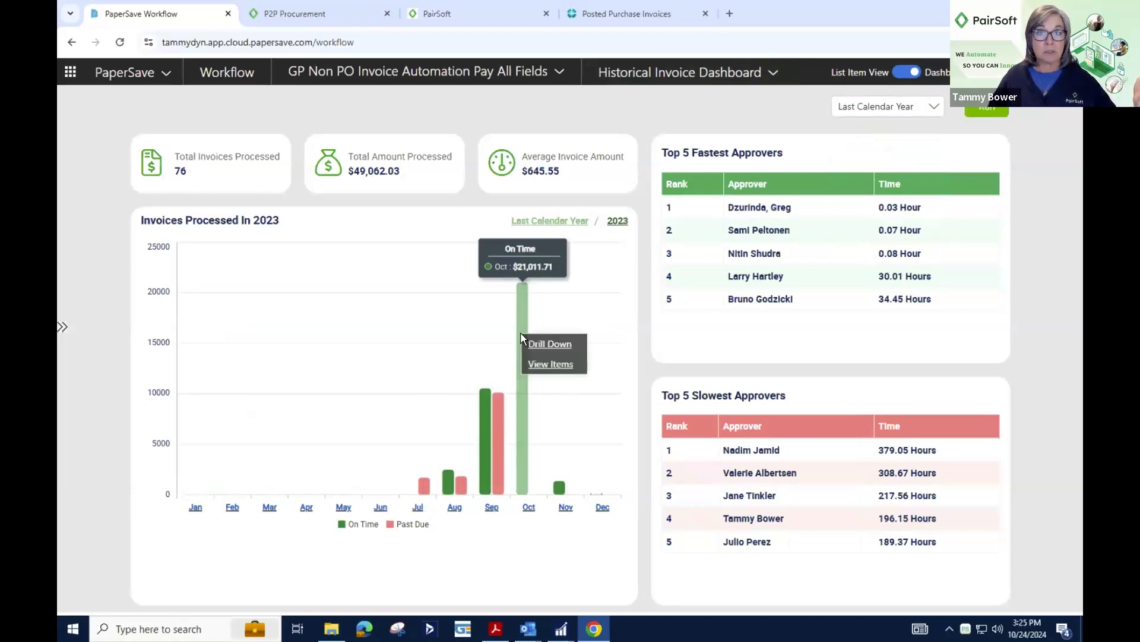
left_click(537, 364)
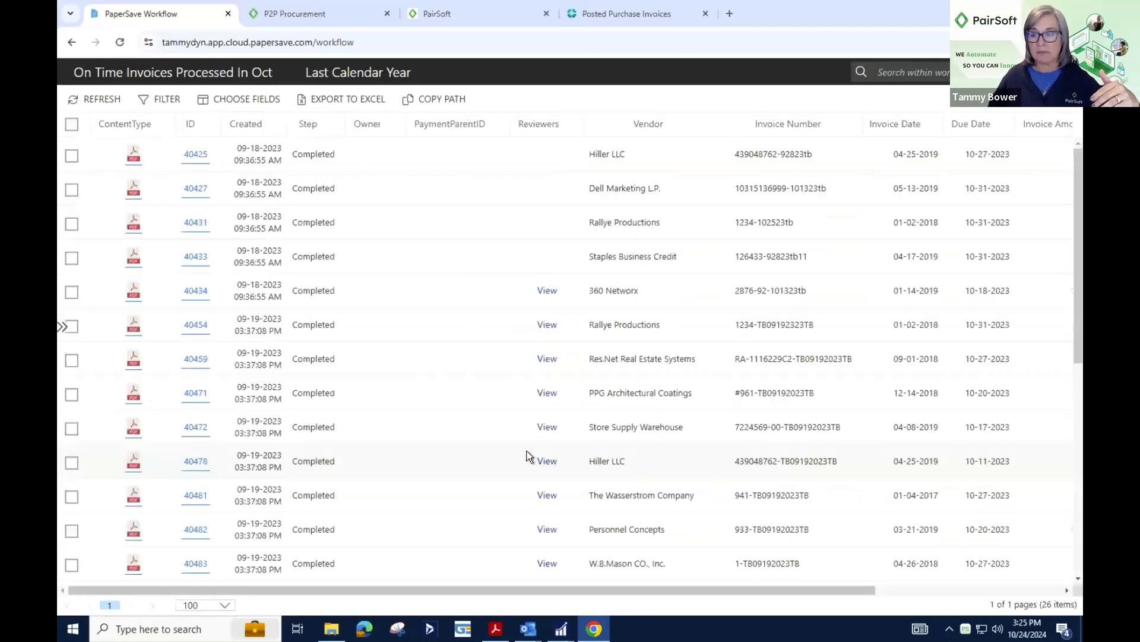
Select all on-time October invoices and create an email containing a link to them
left_click(72, 125)
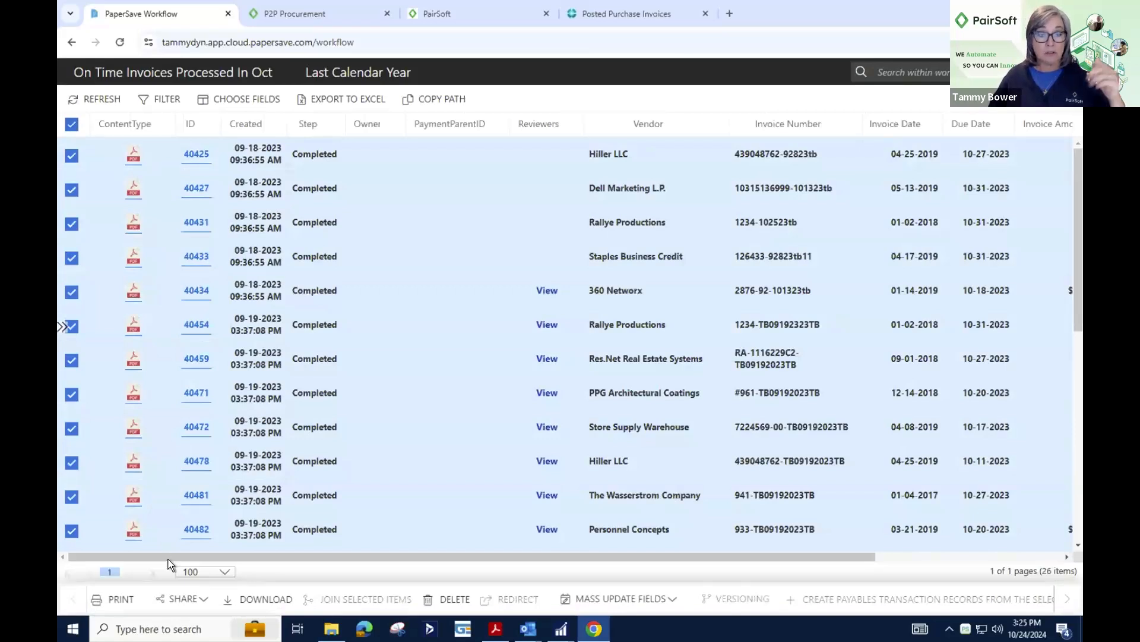
left_click(208, 599)
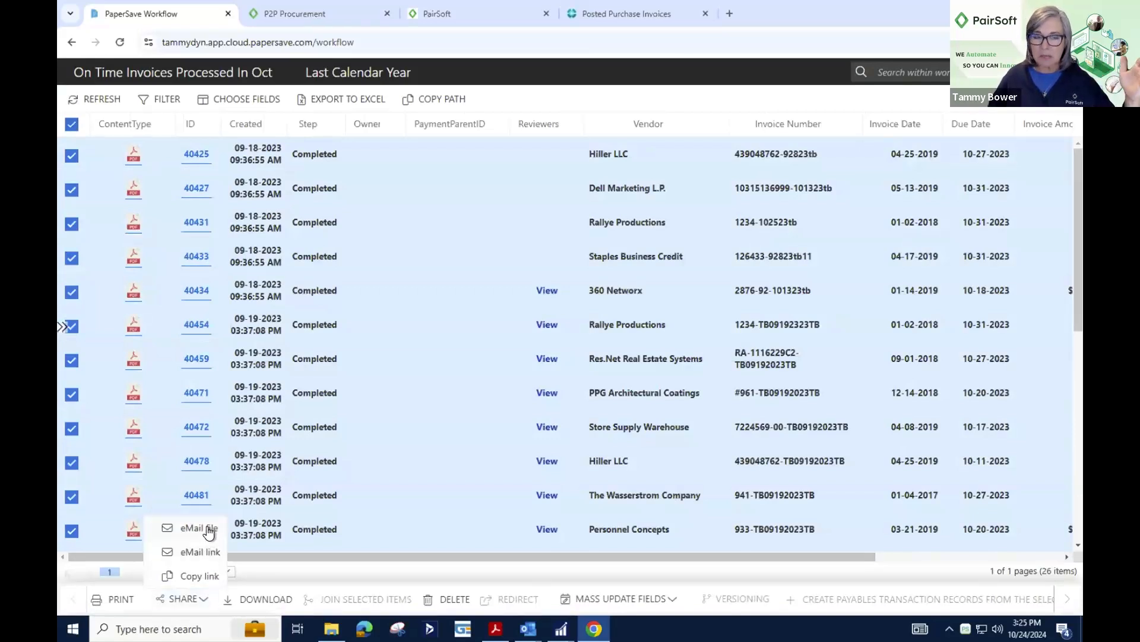
left_click(196, 553)
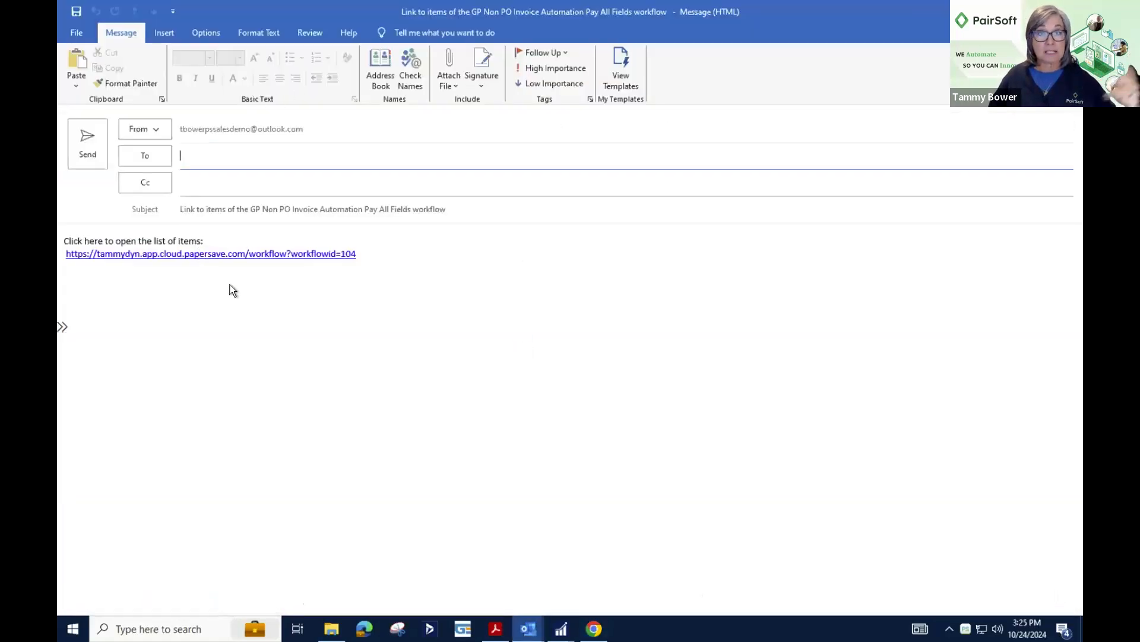
Open the workflow link from the email draft, close the page it loads and return to the on-time October invoices list
left_click(218, 256)
left_click(219, 255, "ctrl")
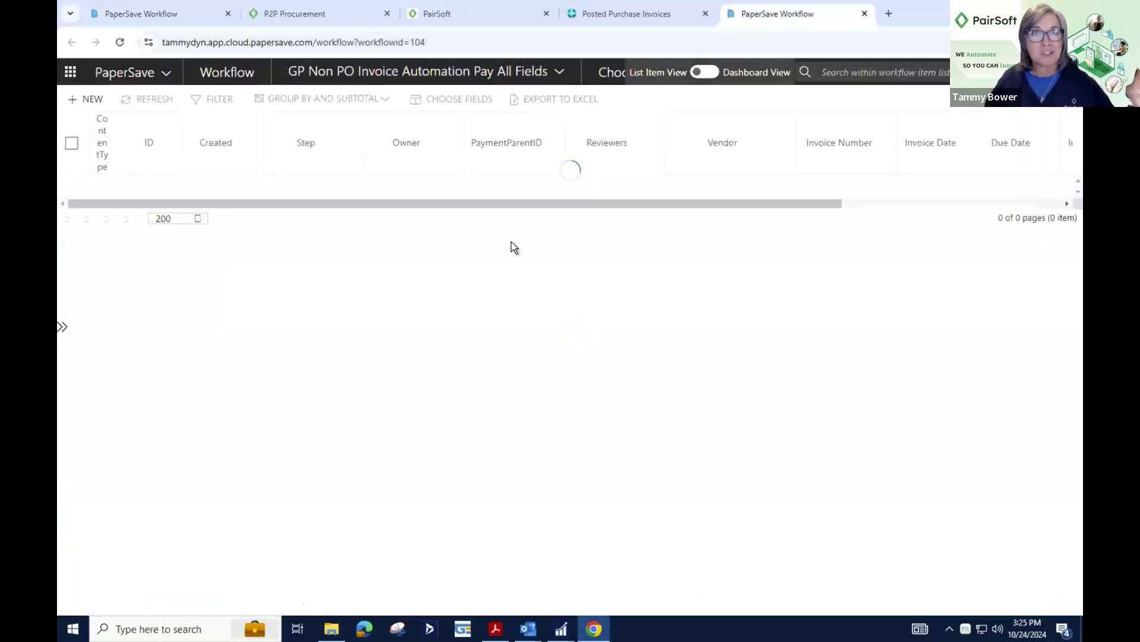
left_click(864, 13)
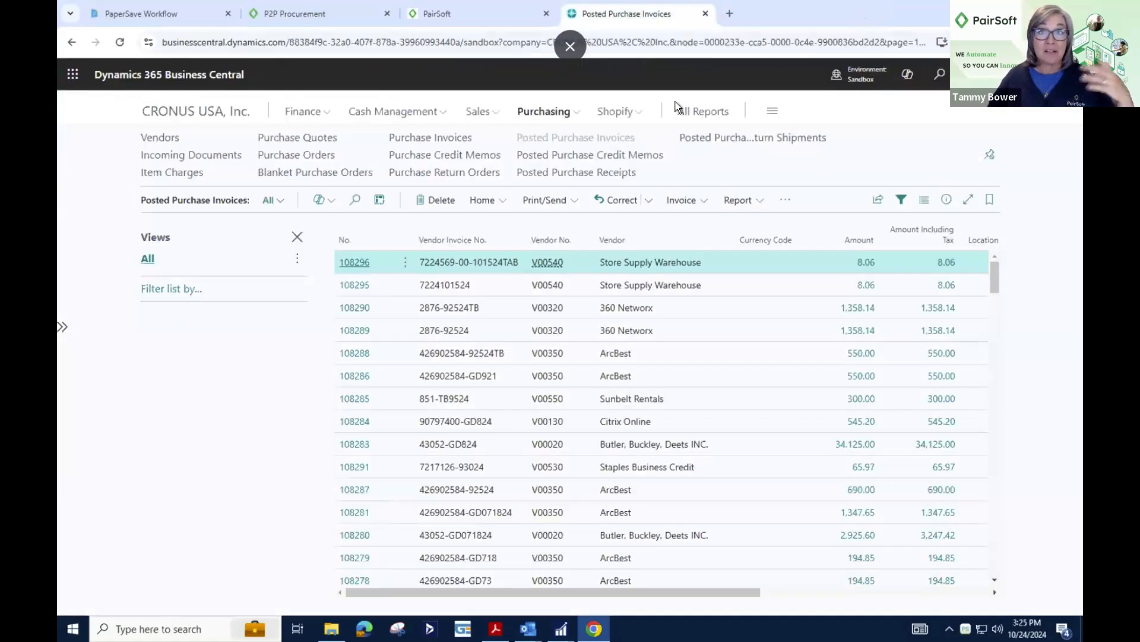
left_click(197, 12)
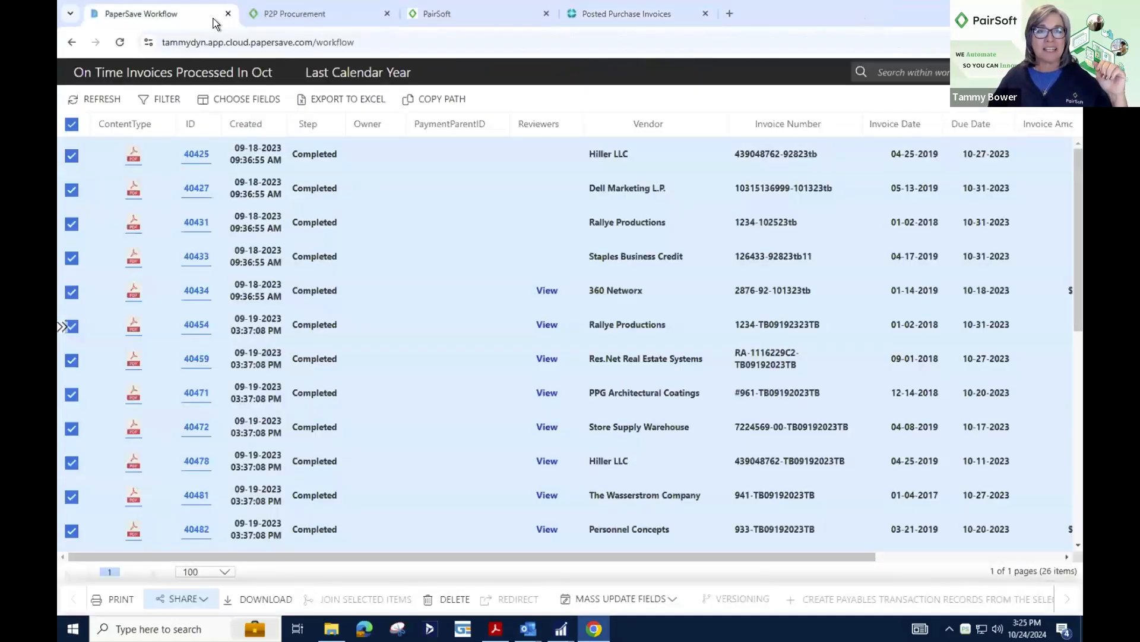
Export the on-time October invoices to Excel and view workflow item 40478 through its ID link in the exported workbook
left_click(365, 103)
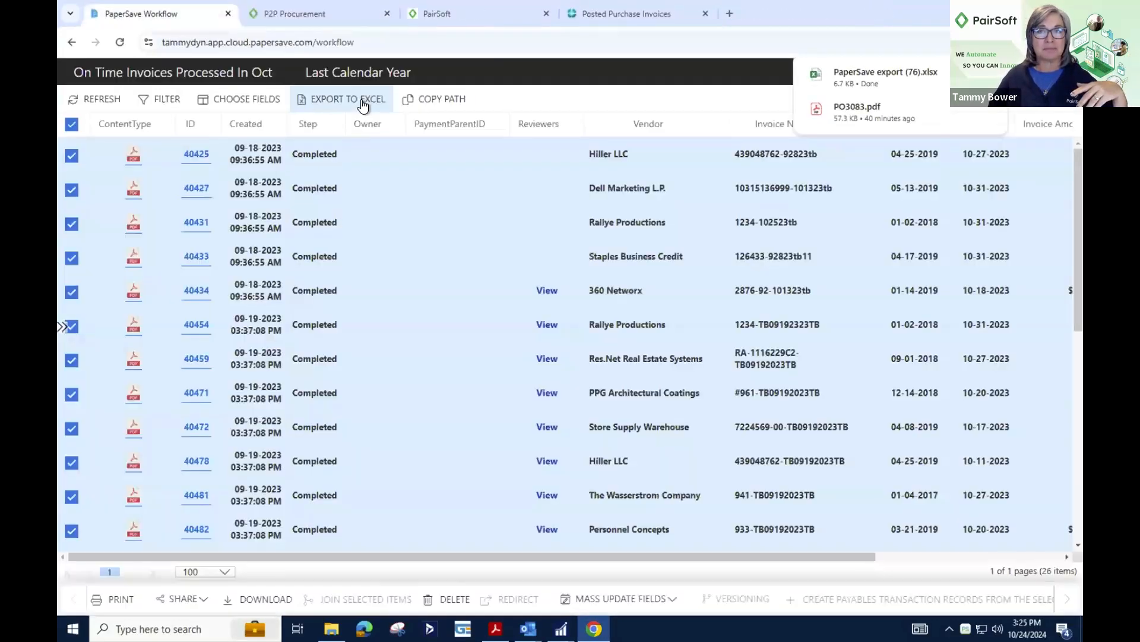
left_click(869, 77)
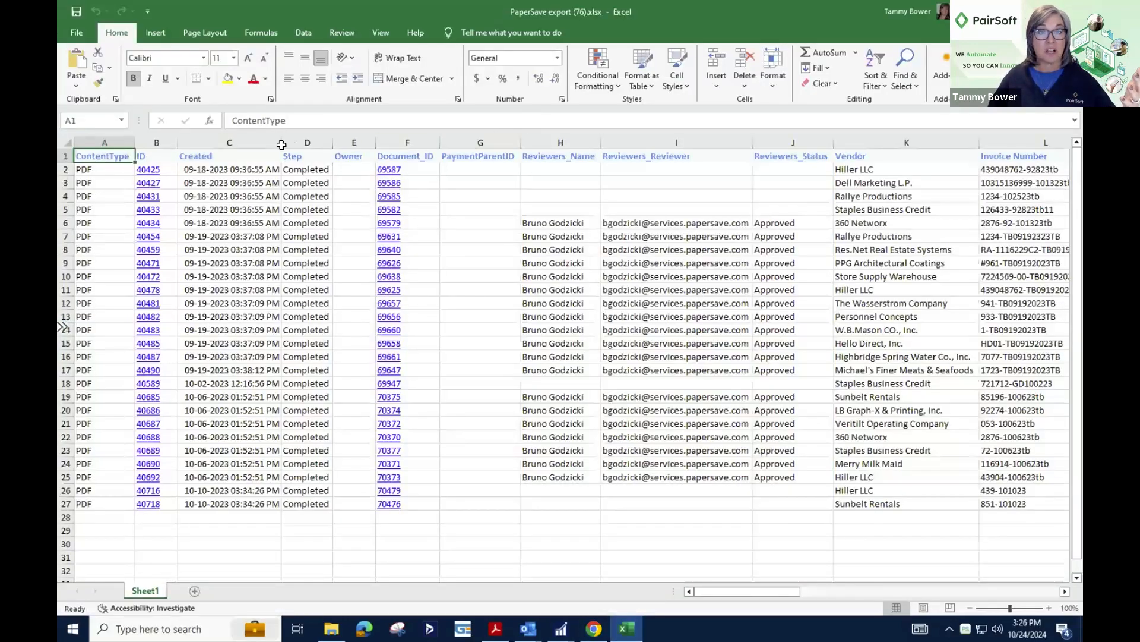
left_click(146, 291)
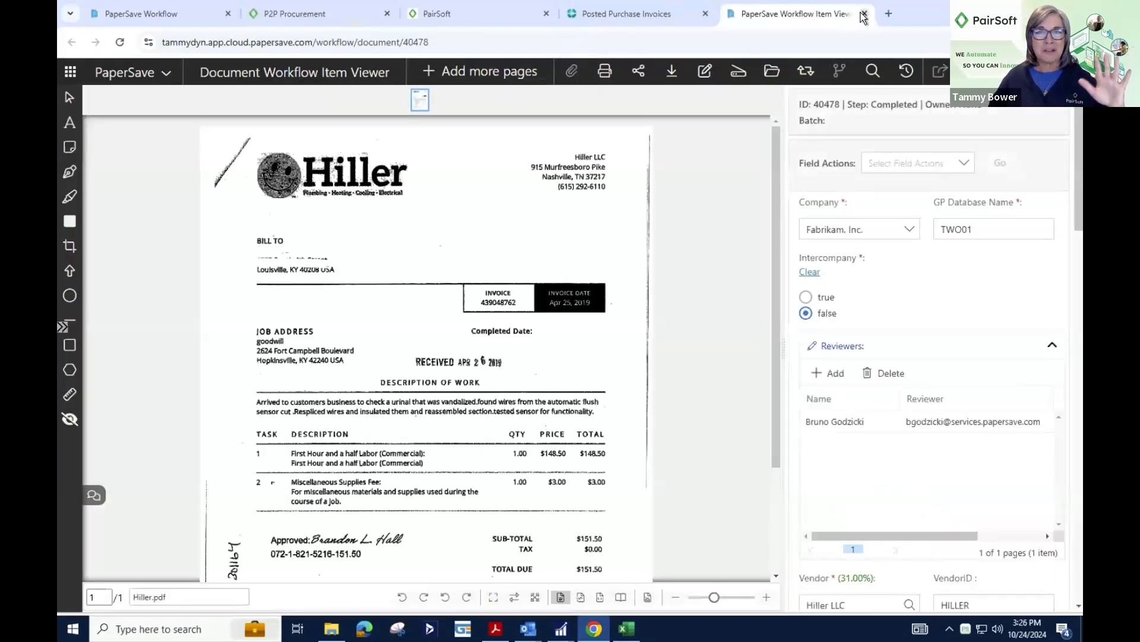
left_click(864, 14)
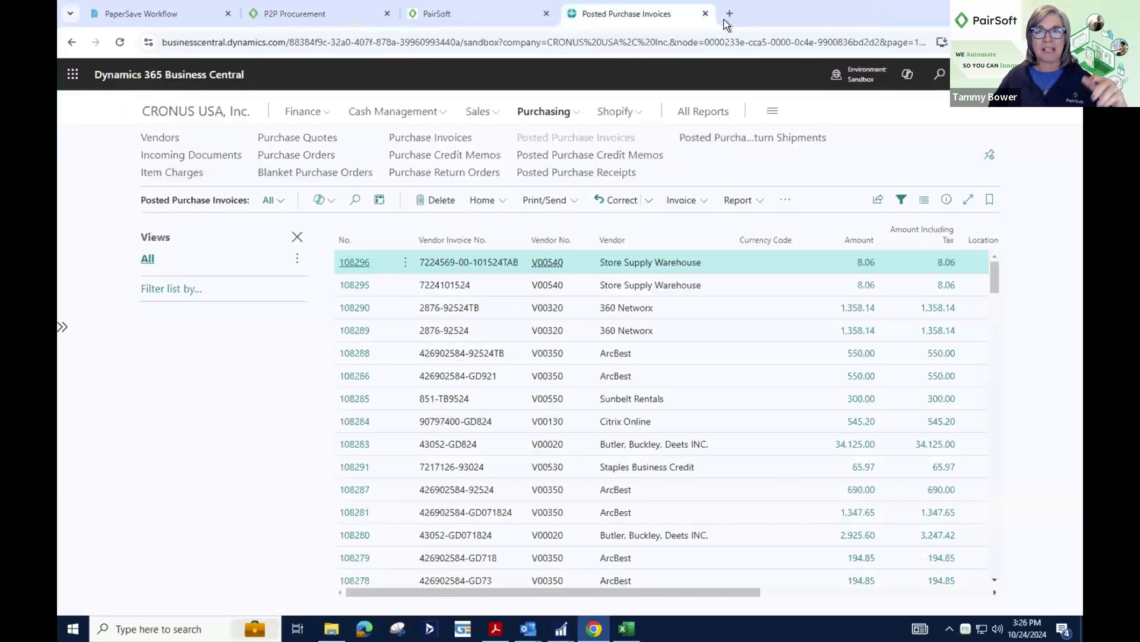
Close the Business Central and PairSoft pages, and refresh the on-time October invoices list in PaperSave
left_click(705, 14)
left_click(547, 14)
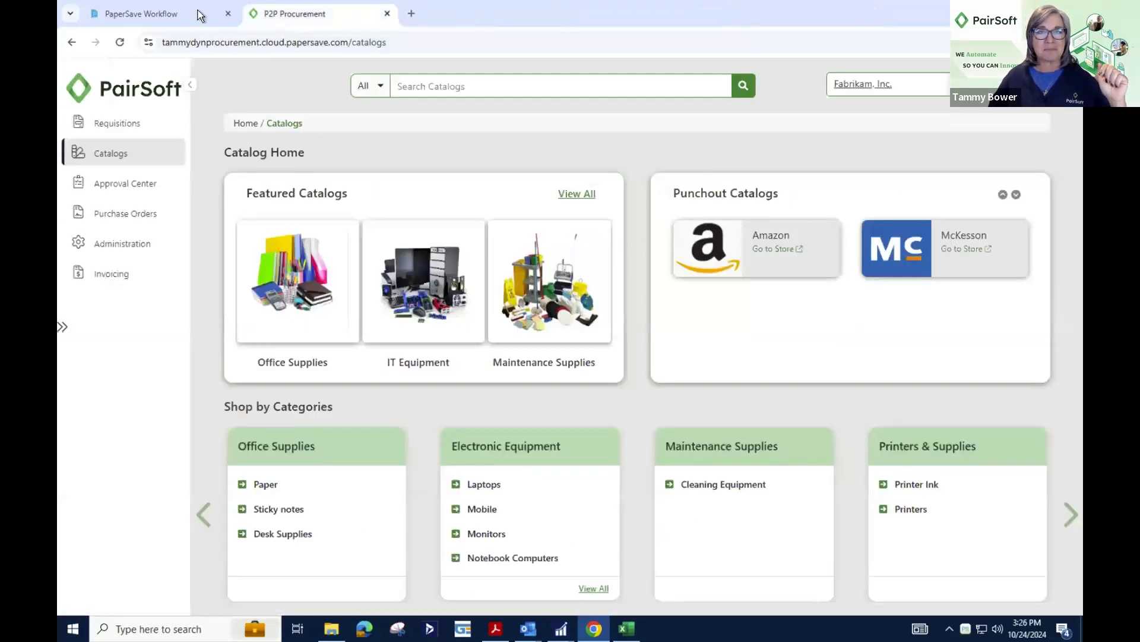
left_click(194, 10)
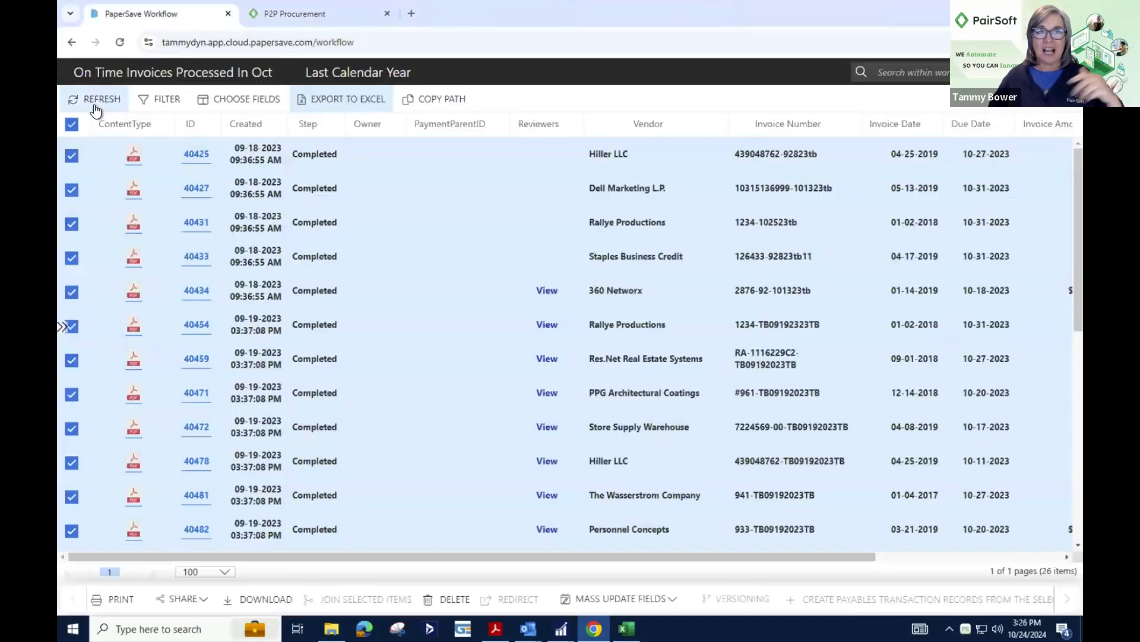
left_click(95, 102)
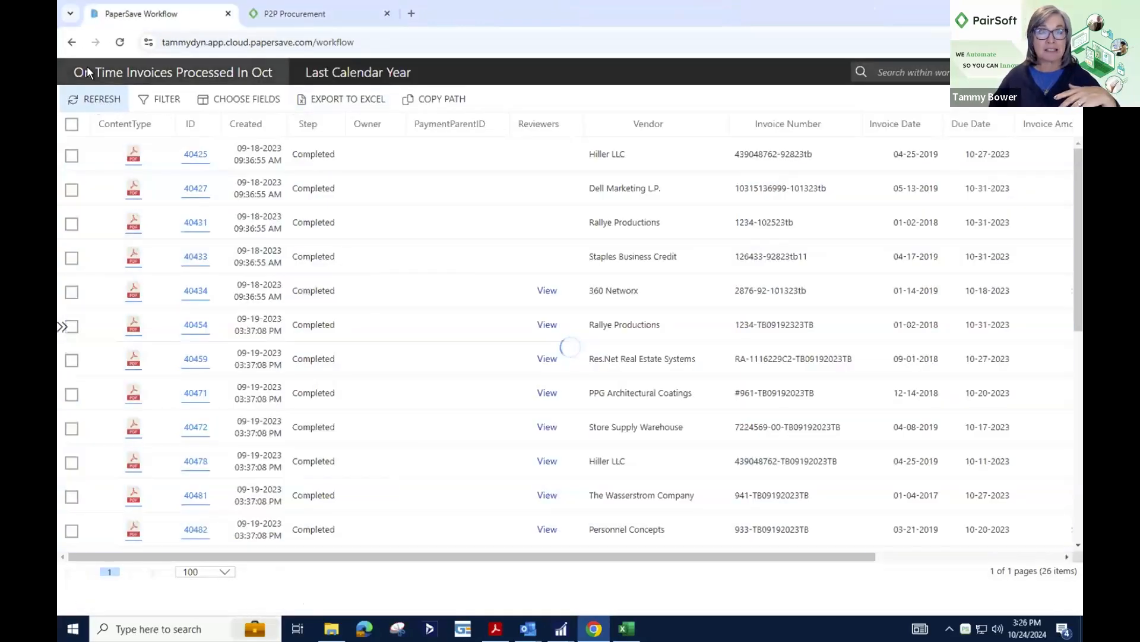